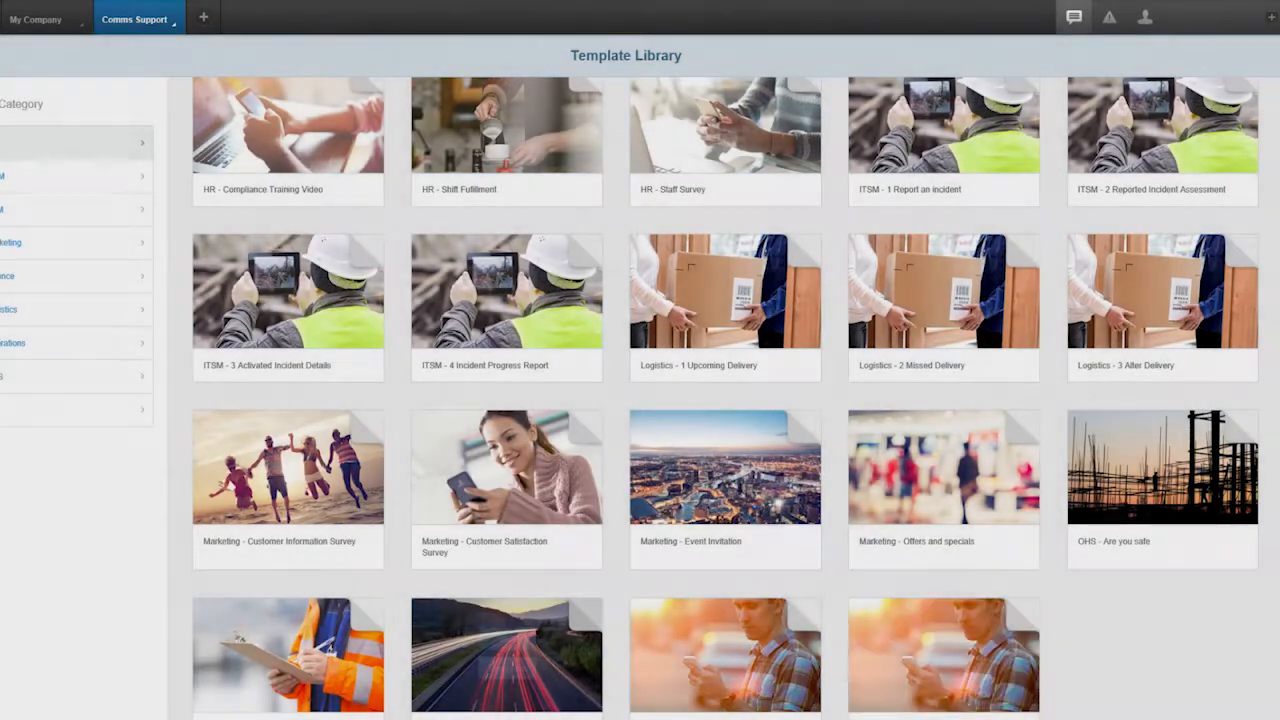
scroll(288, 254, up, 3)
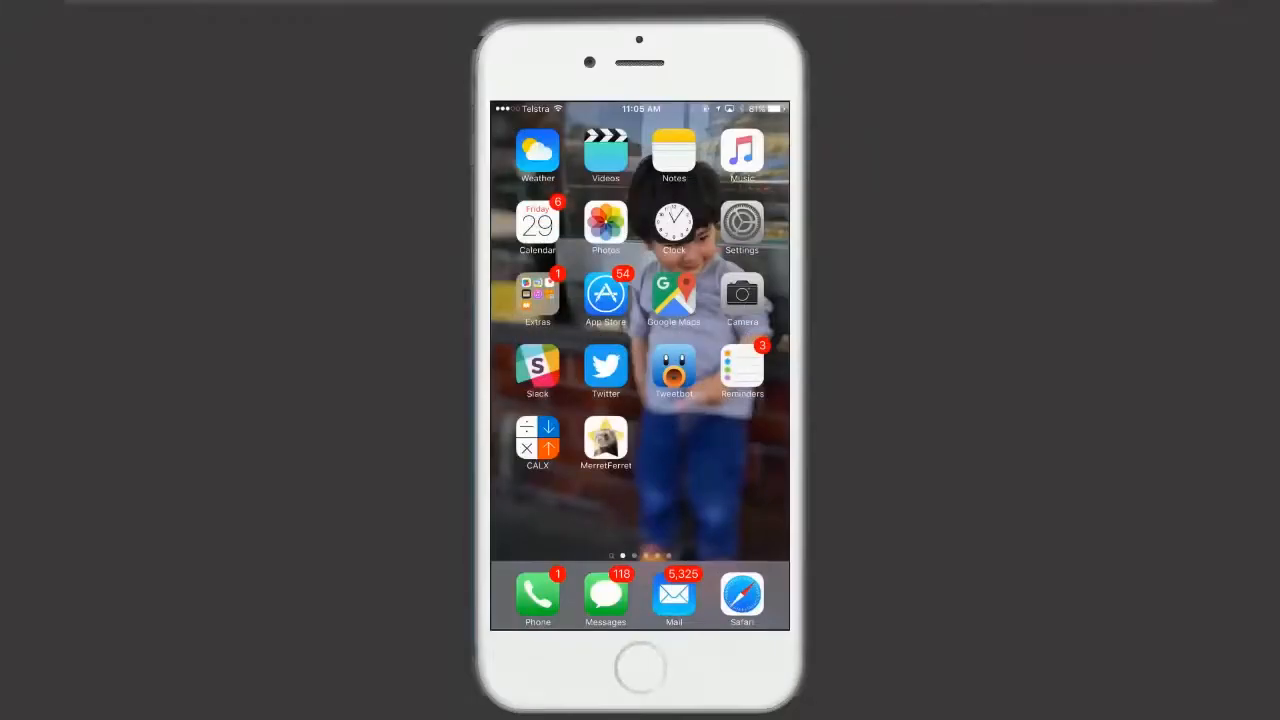
Open the link in Whispir's text message about the new shift and read the shift's map and job details
click(605, 595)
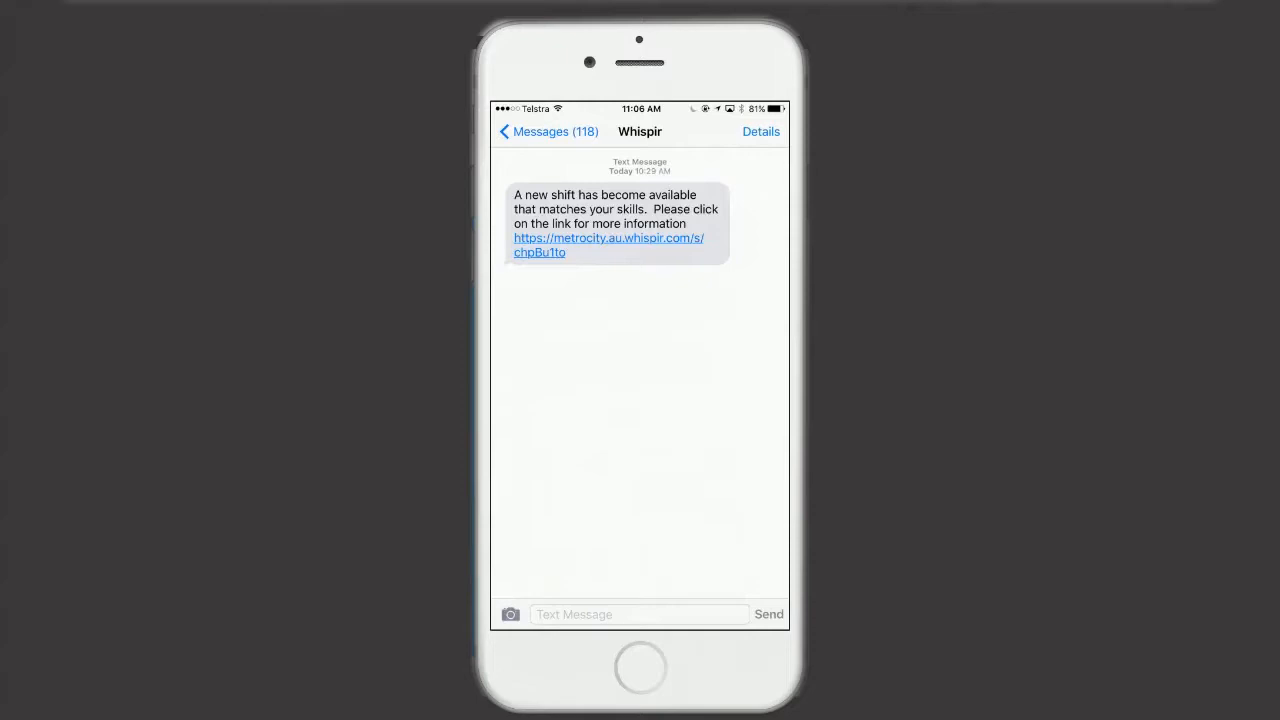
click(608, 239)
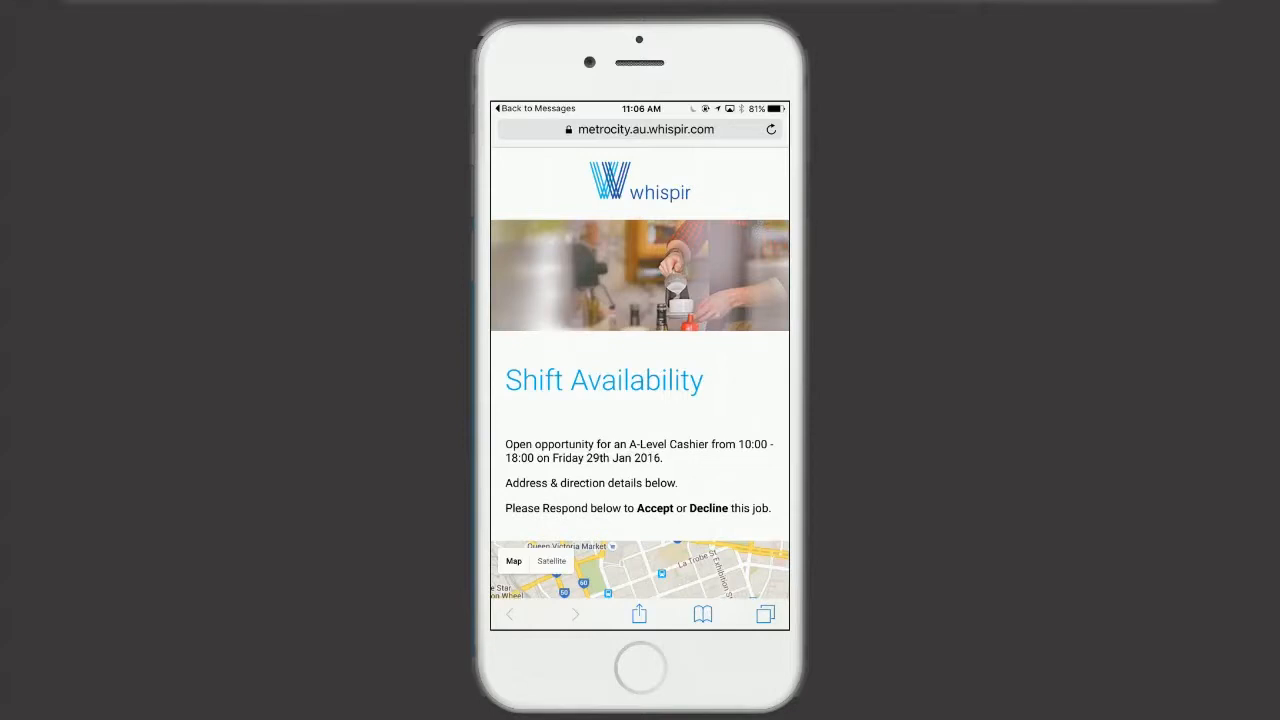
scroll(640, 375, down, 2)
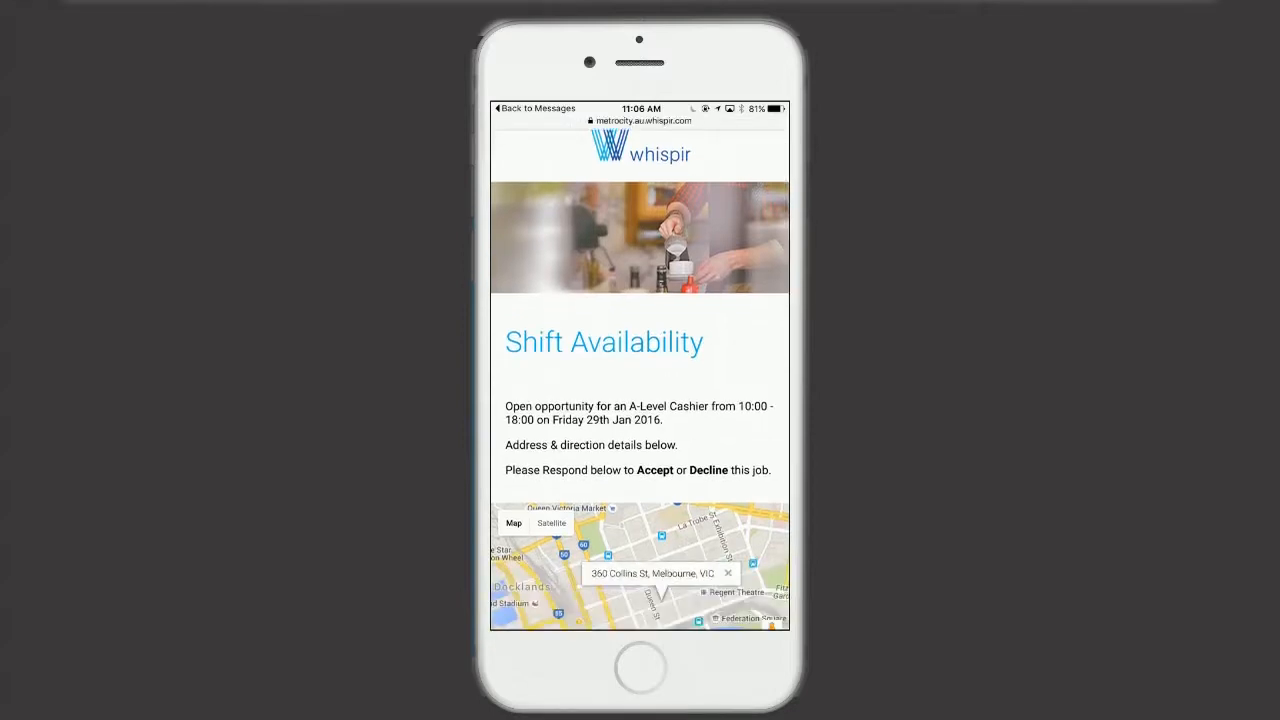
scroll(640, 380, down, 1)
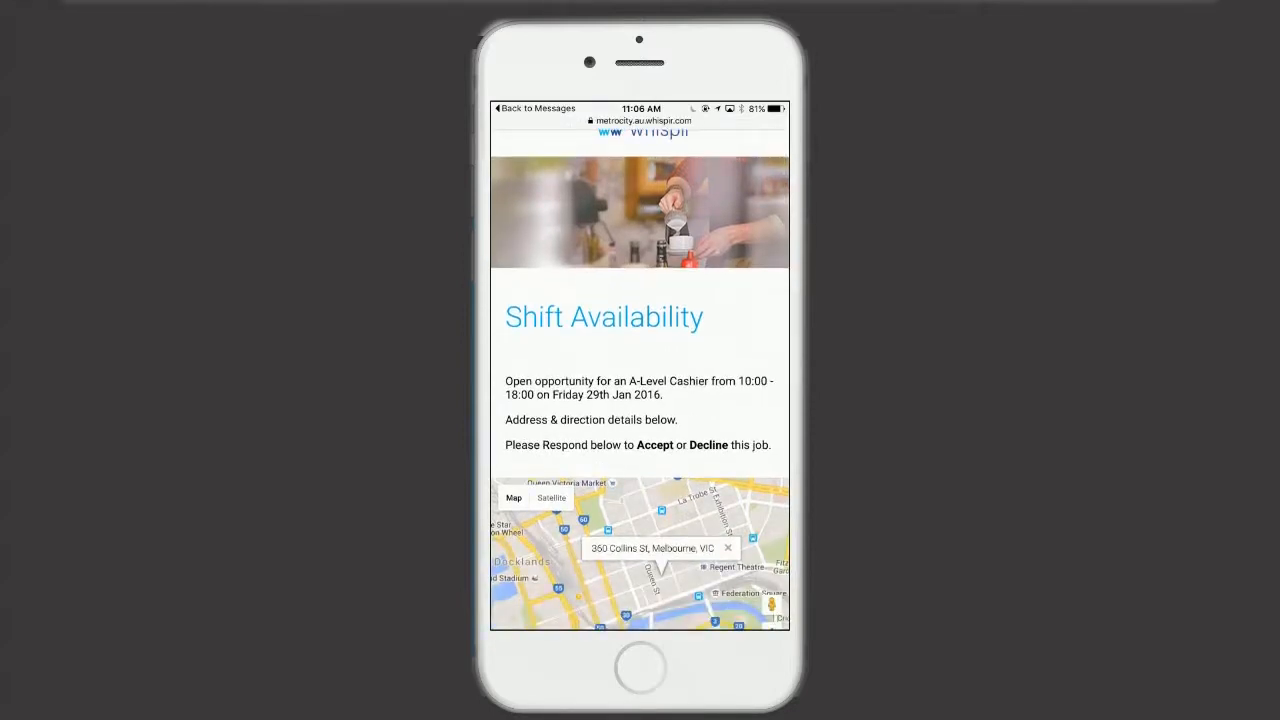
scroll(640, 380, down, 1)
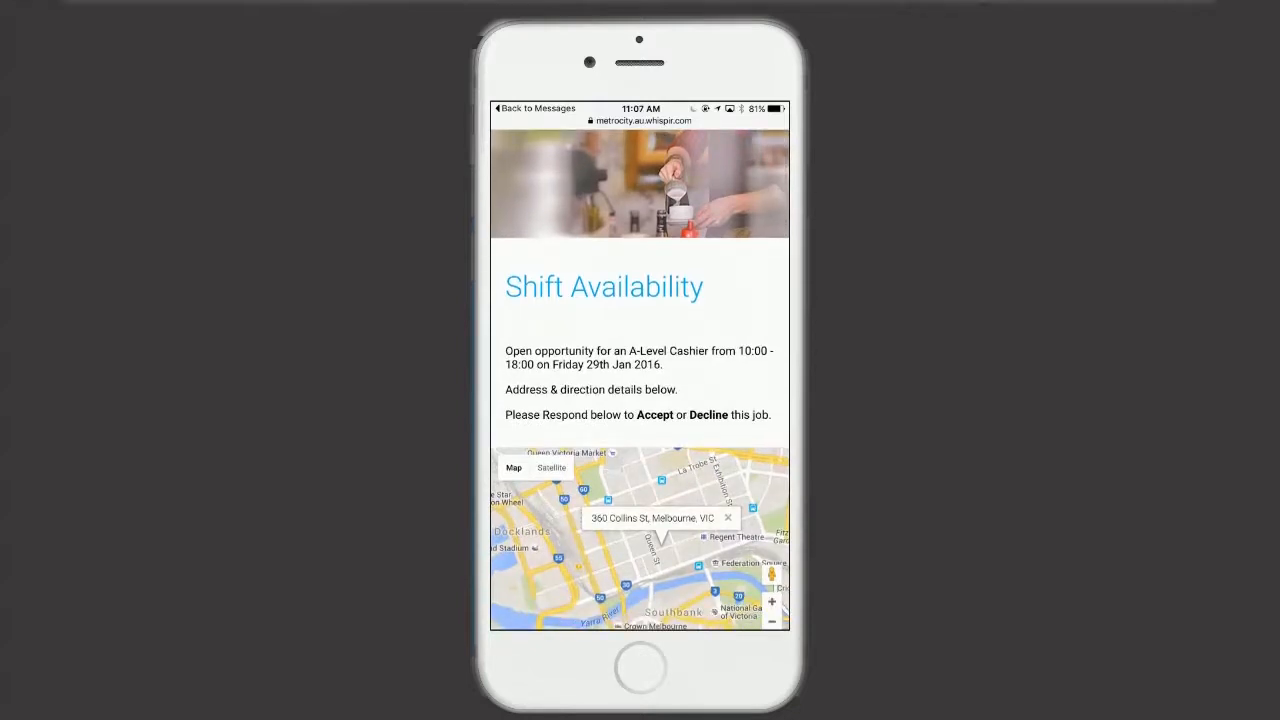
scroll(640, 380, down, 3)
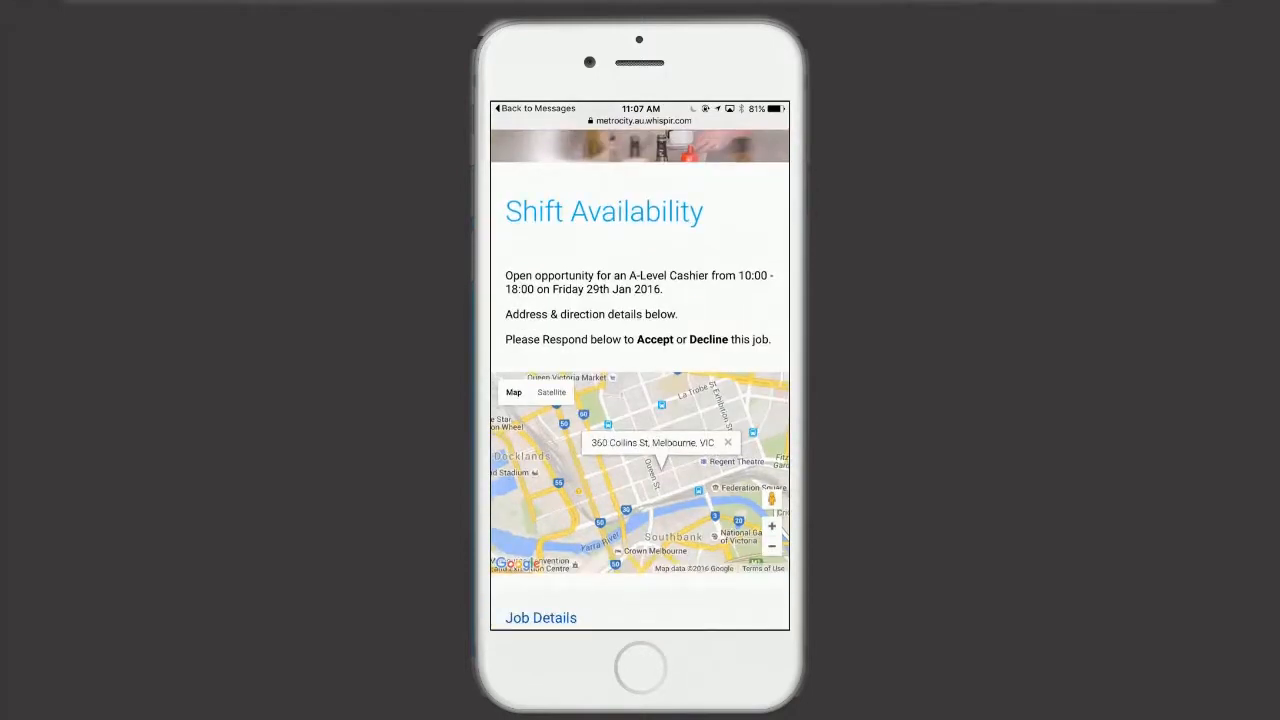
scroll(640, 400, down, 2)
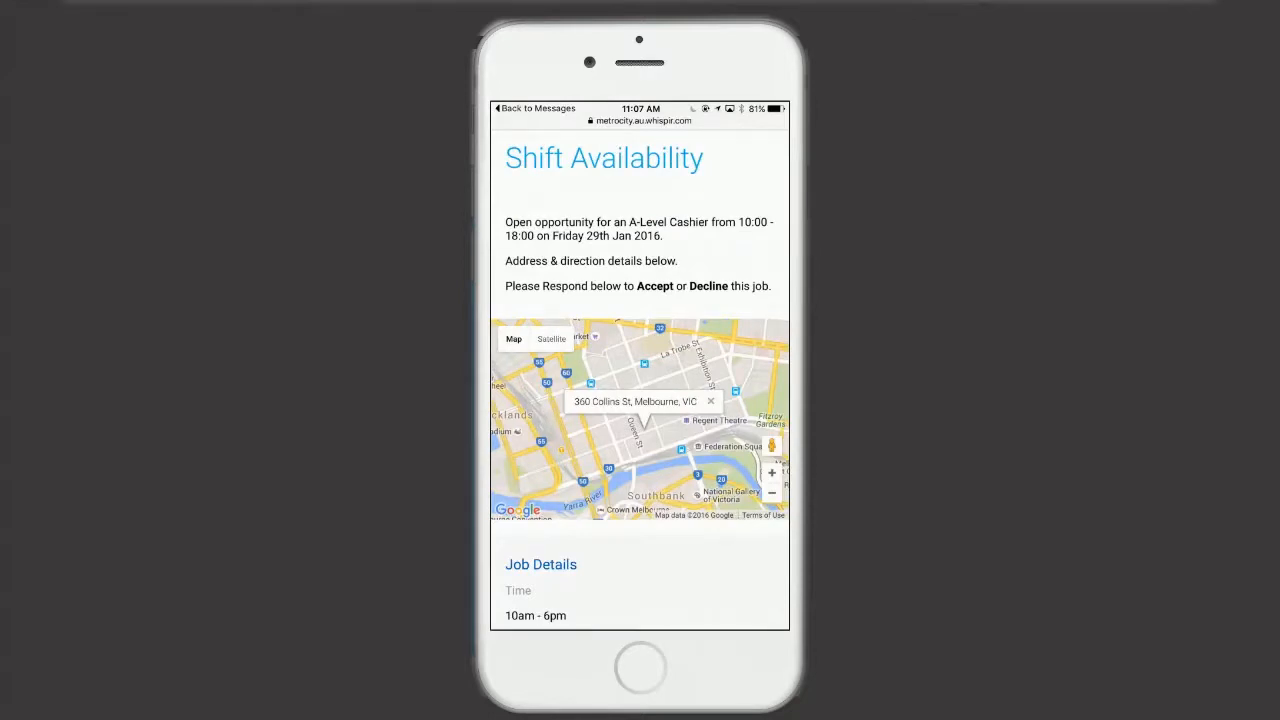
scroll(640, 400, down, 5)
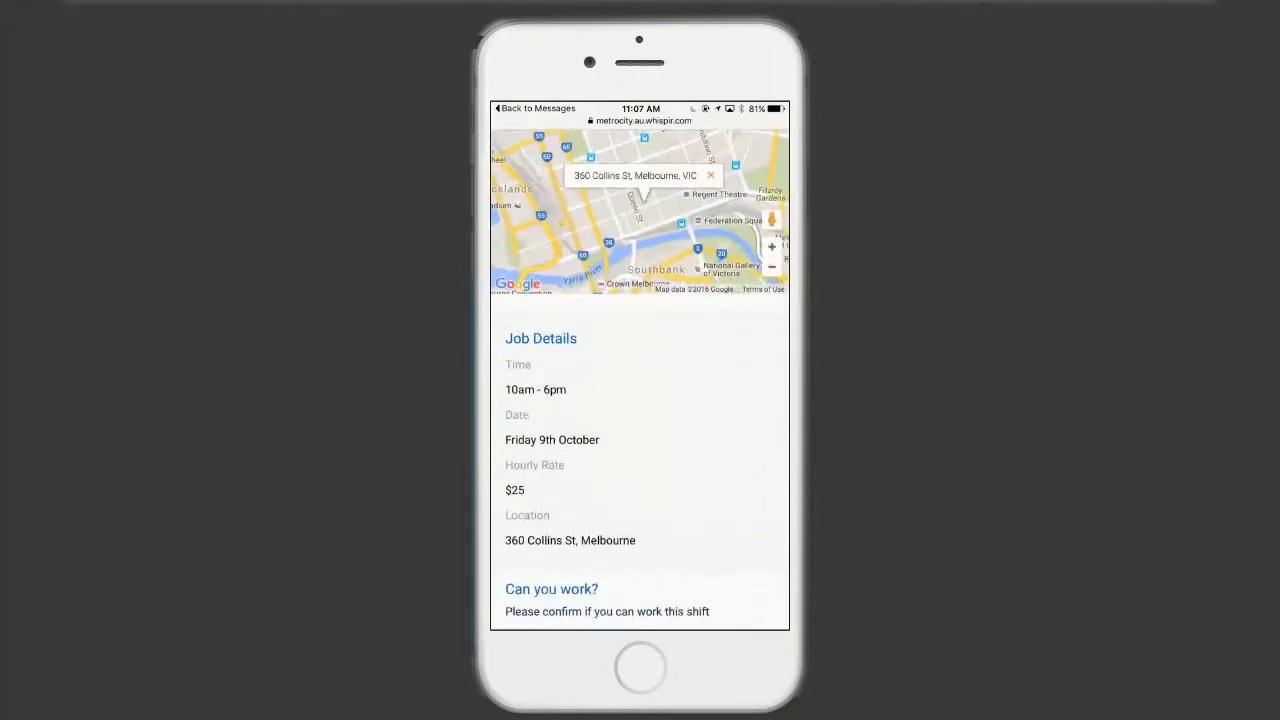
scroll(640, 400, down, 5)
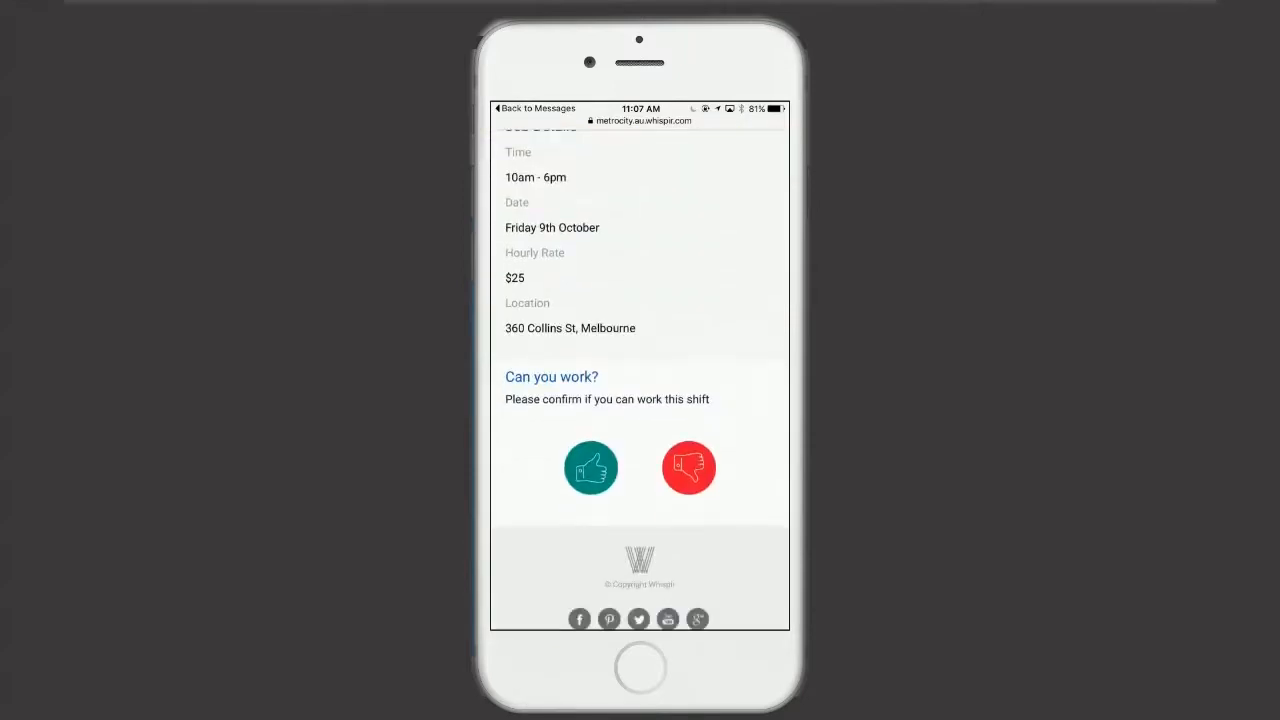
scroll(640, 400, down, 2)
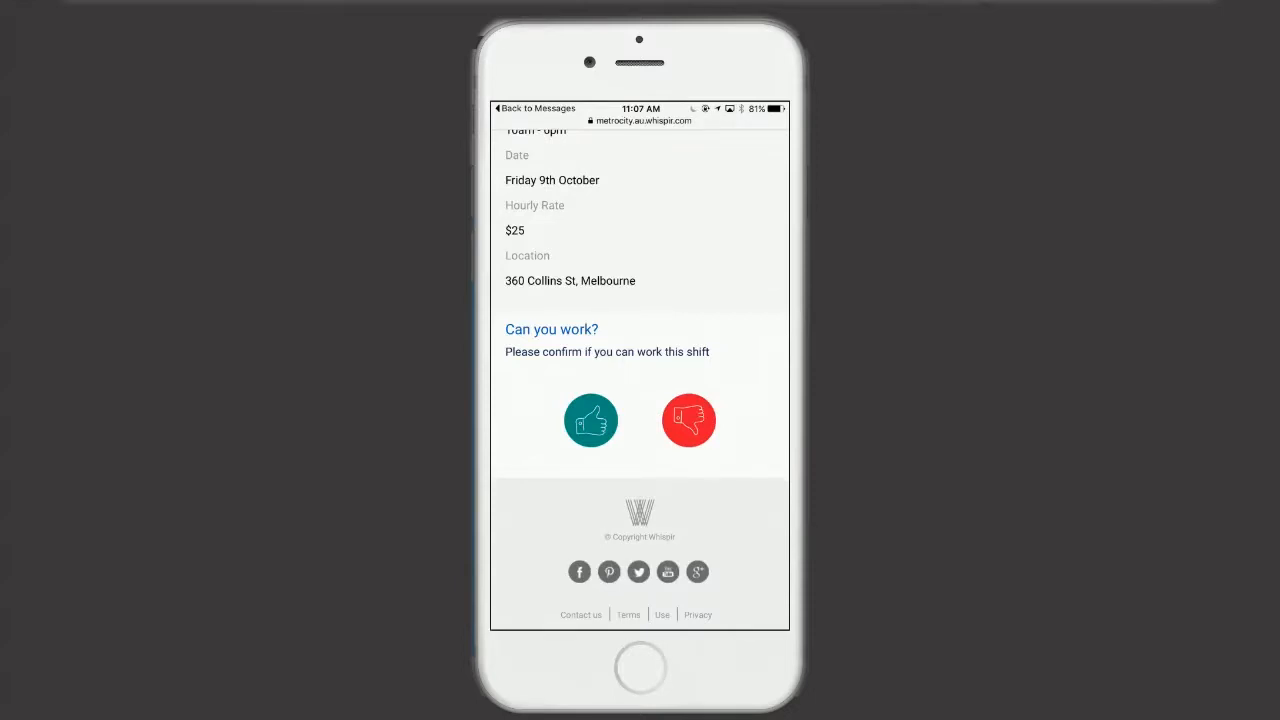
Answer "Can you work?" with thumbs up to accept the shift, and review the response page
click(591, 420)
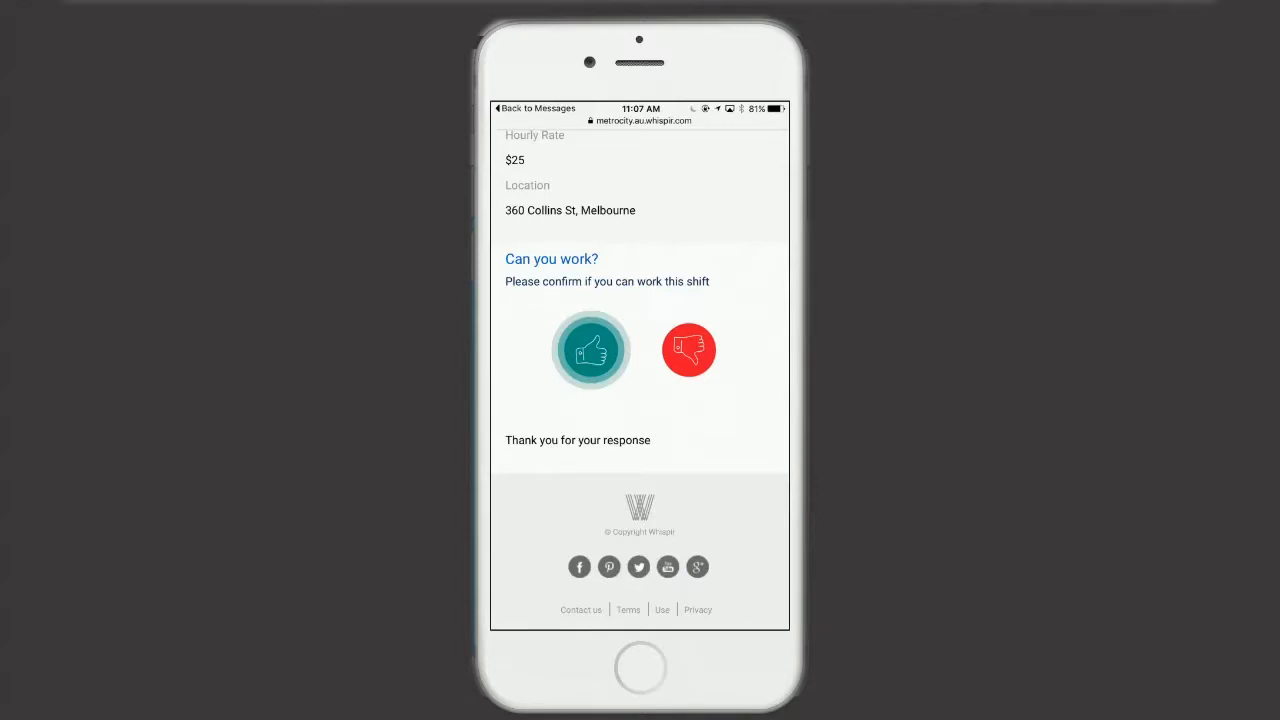
scroll(640, 370, up, 5)
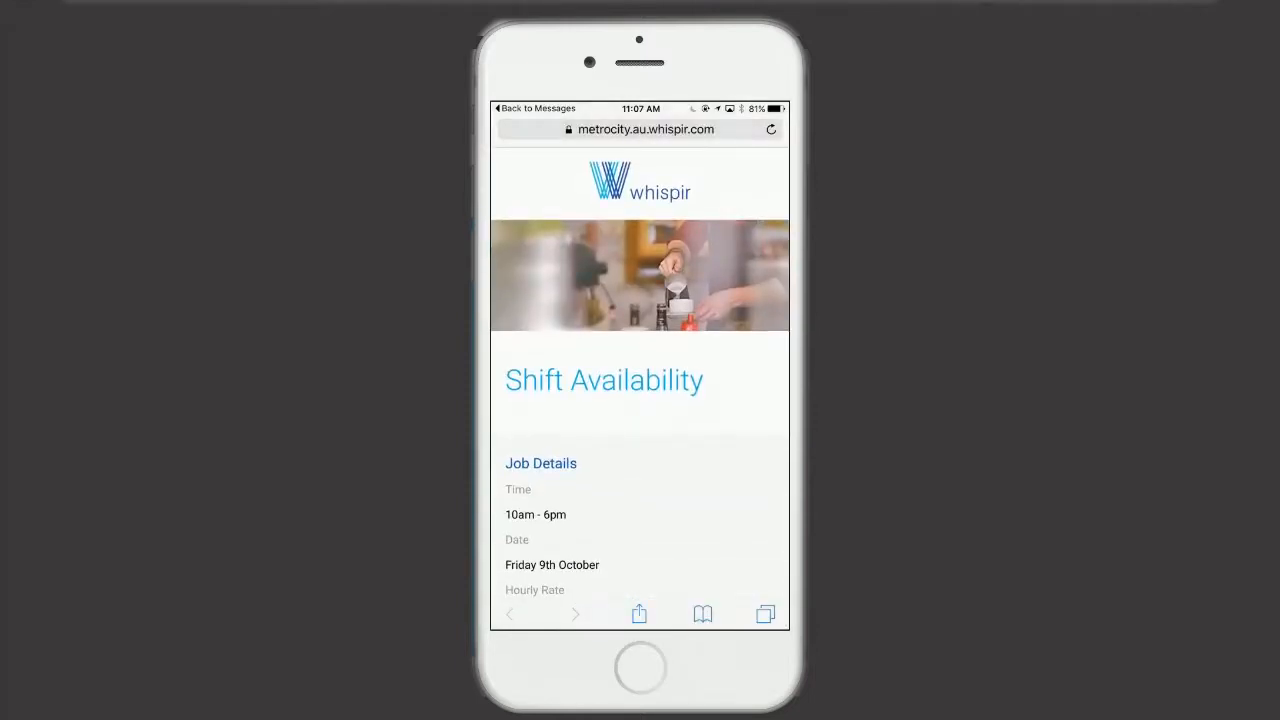
scroll(640, 370, down, 5)
click(590, 528)
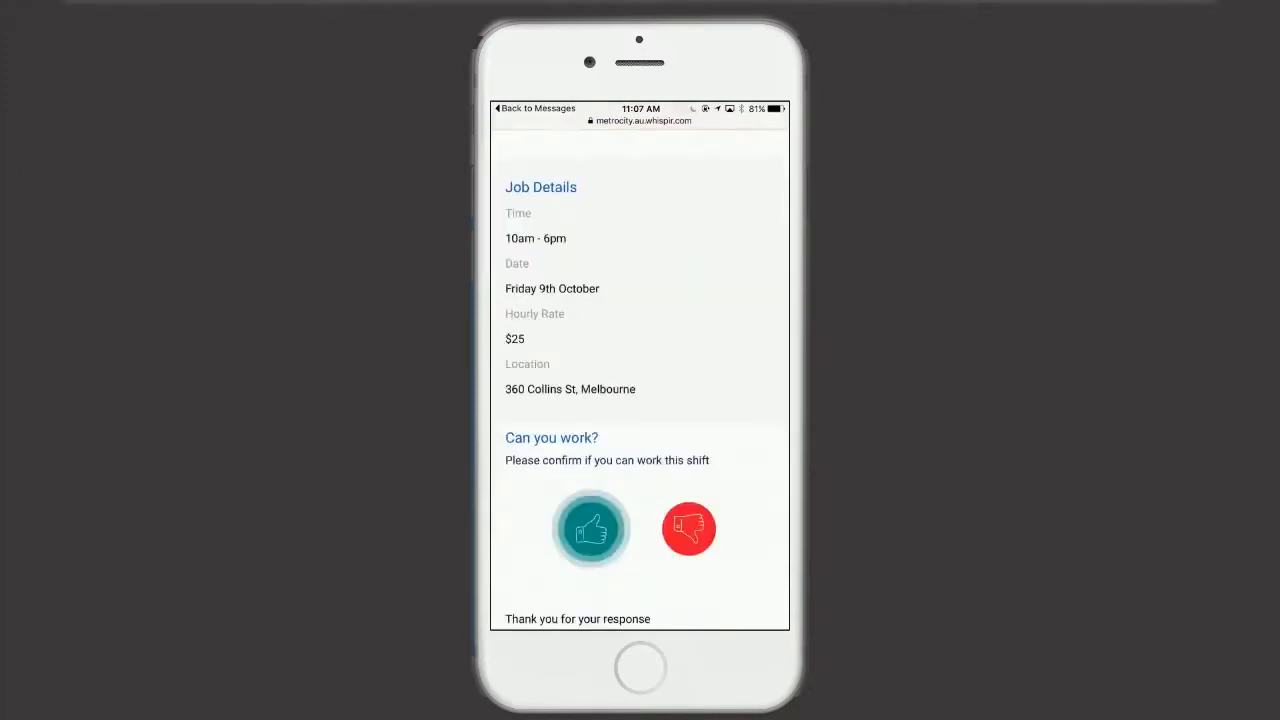
scroll(640, 380, down, 2)
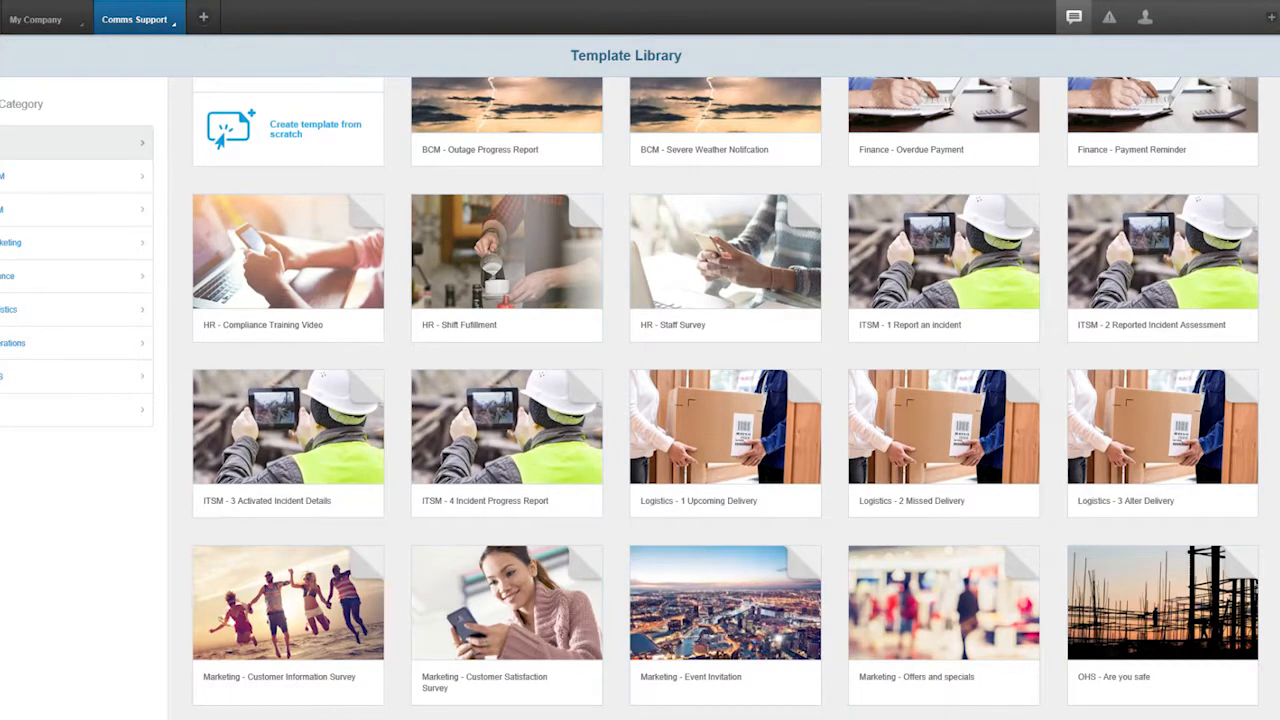
Look over the prebuilt templates in the Comms Support workspace's Template Library, including the Marketing category
scroll(726, 398, down, 3)
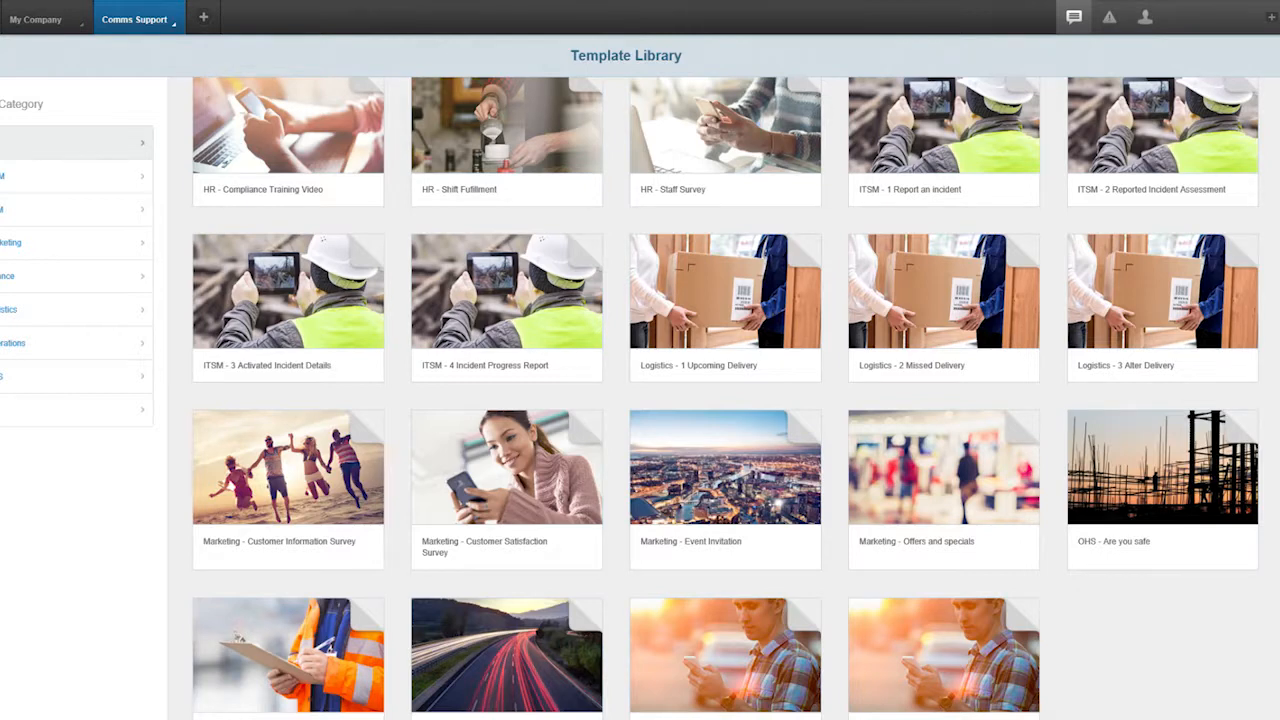
mouse_move(725, 290)
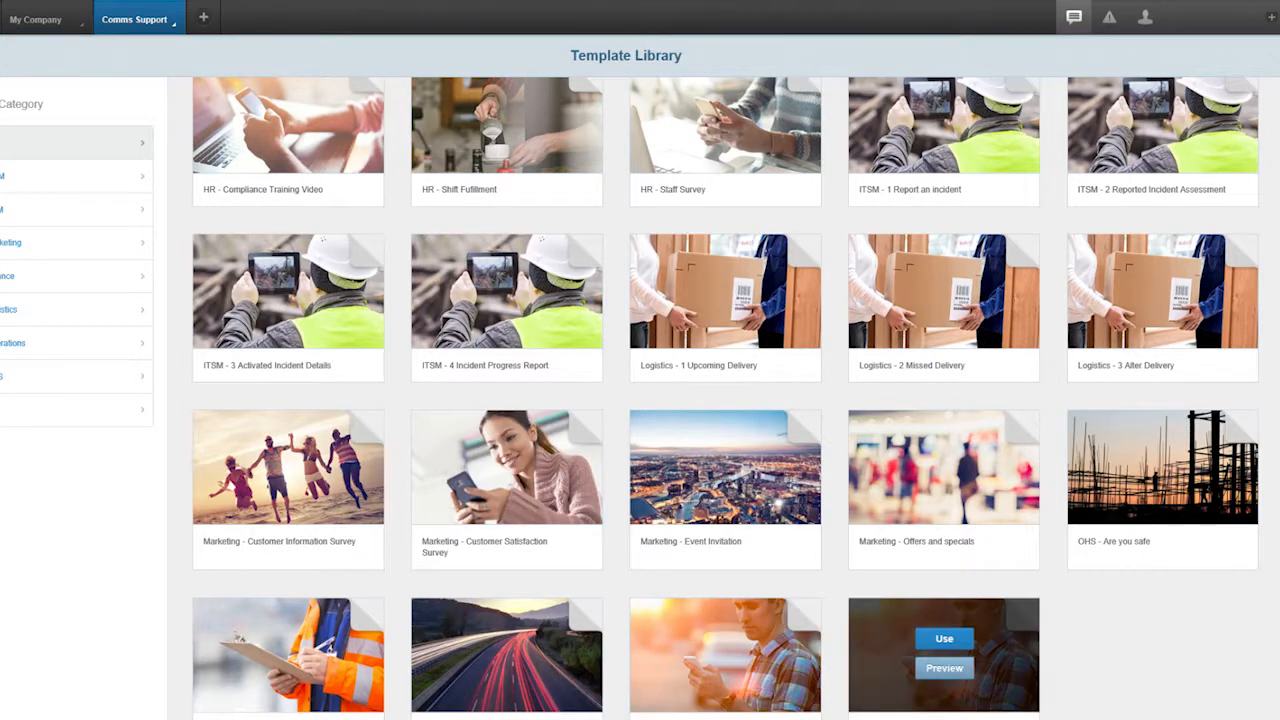
scroll(288, 300, up, 3)
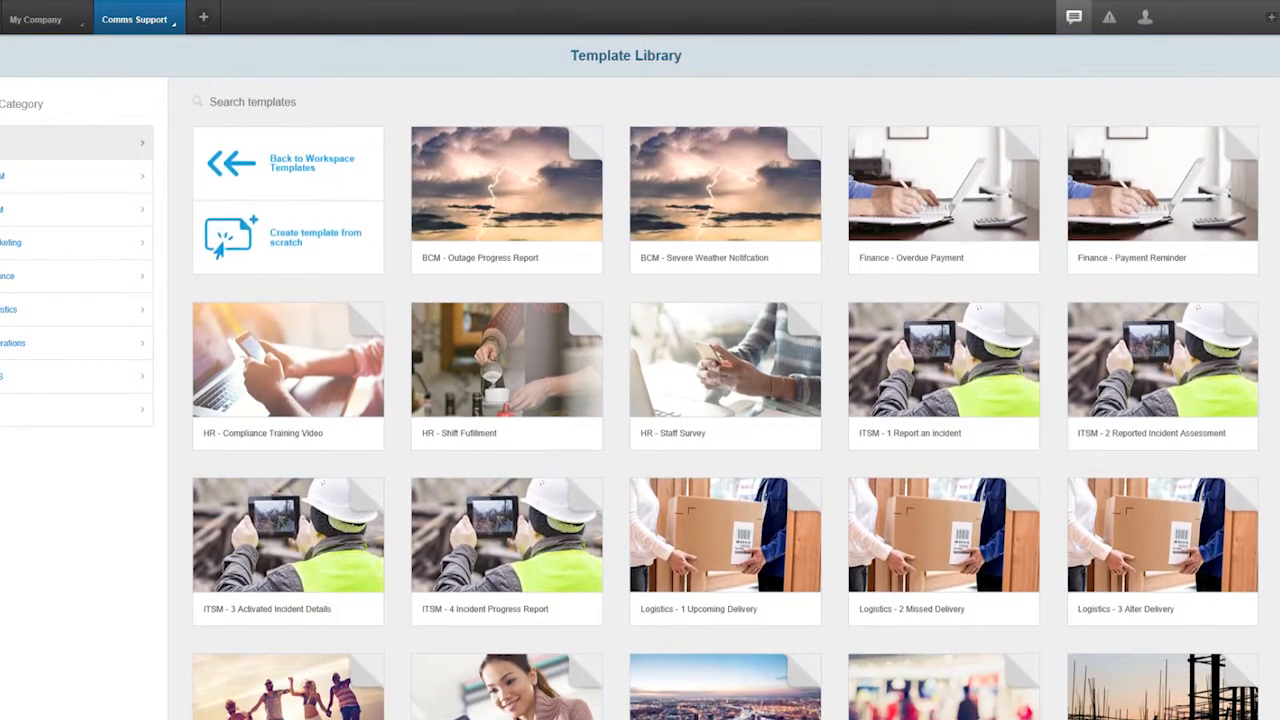
mouse_move(944, 183)
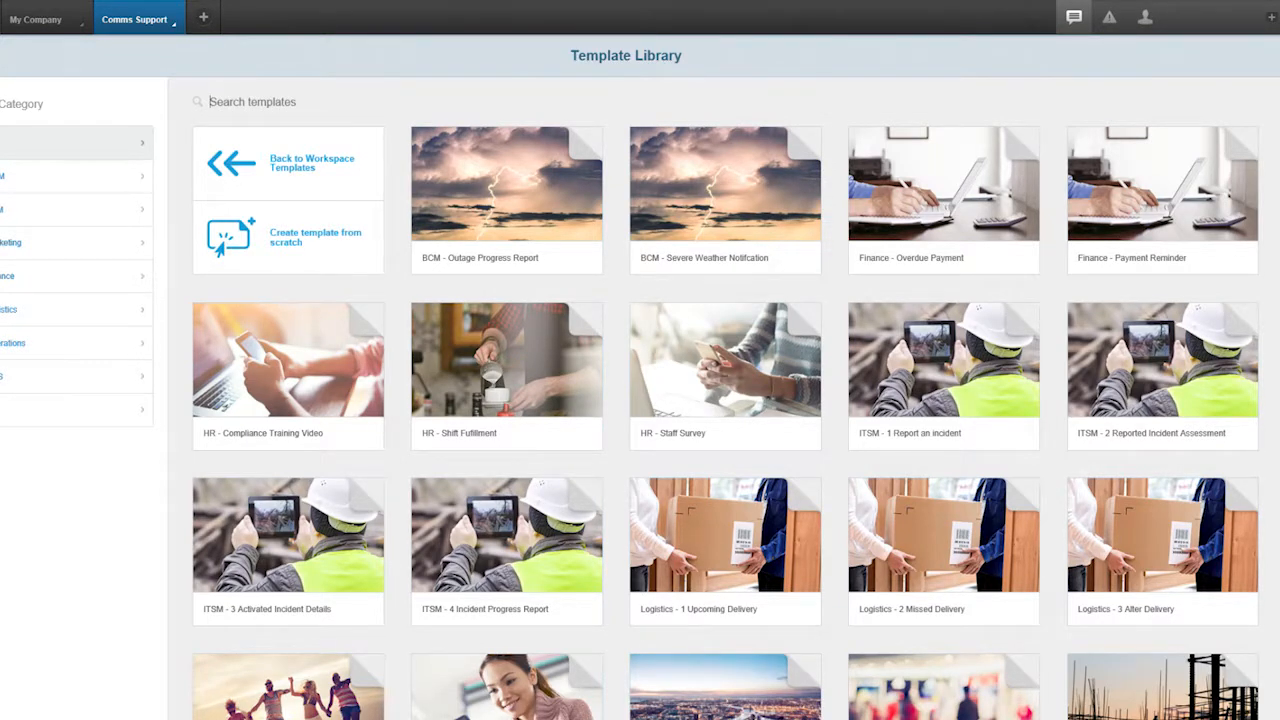
click(70, 243)
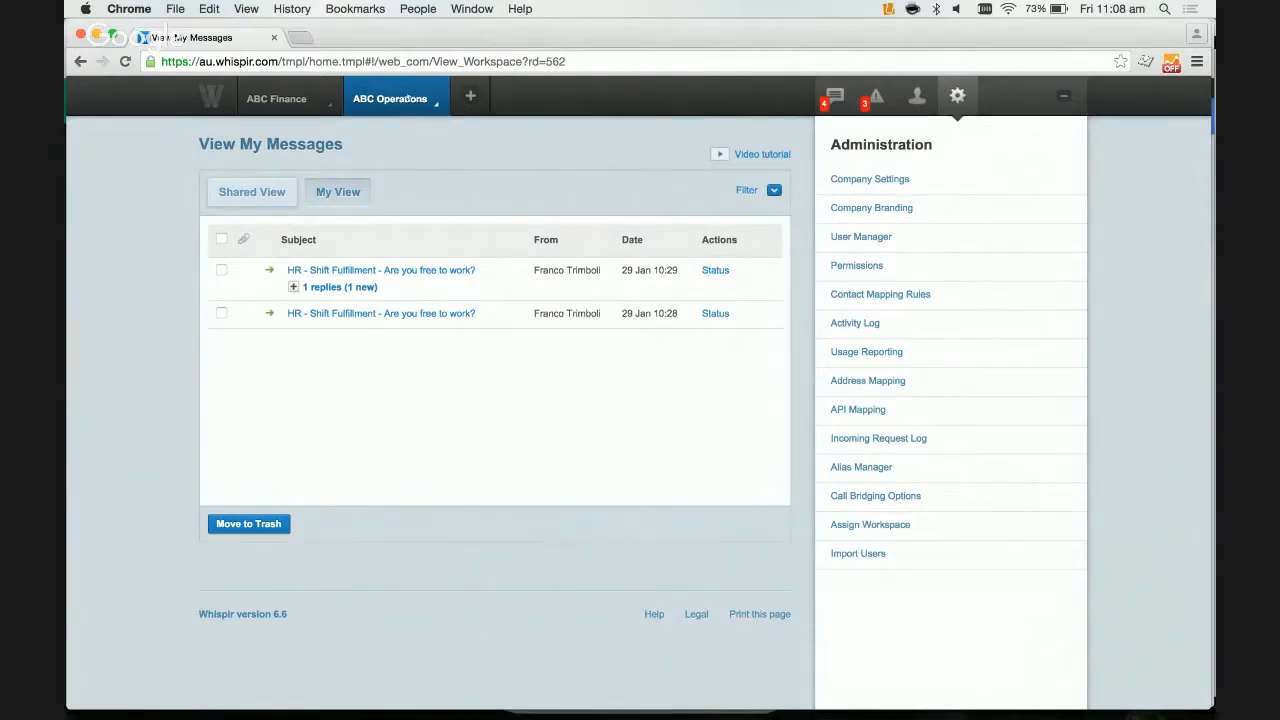
Start a new rich message in the ABC Operations workspace and choose to pick its template from the library
click(407, 98)
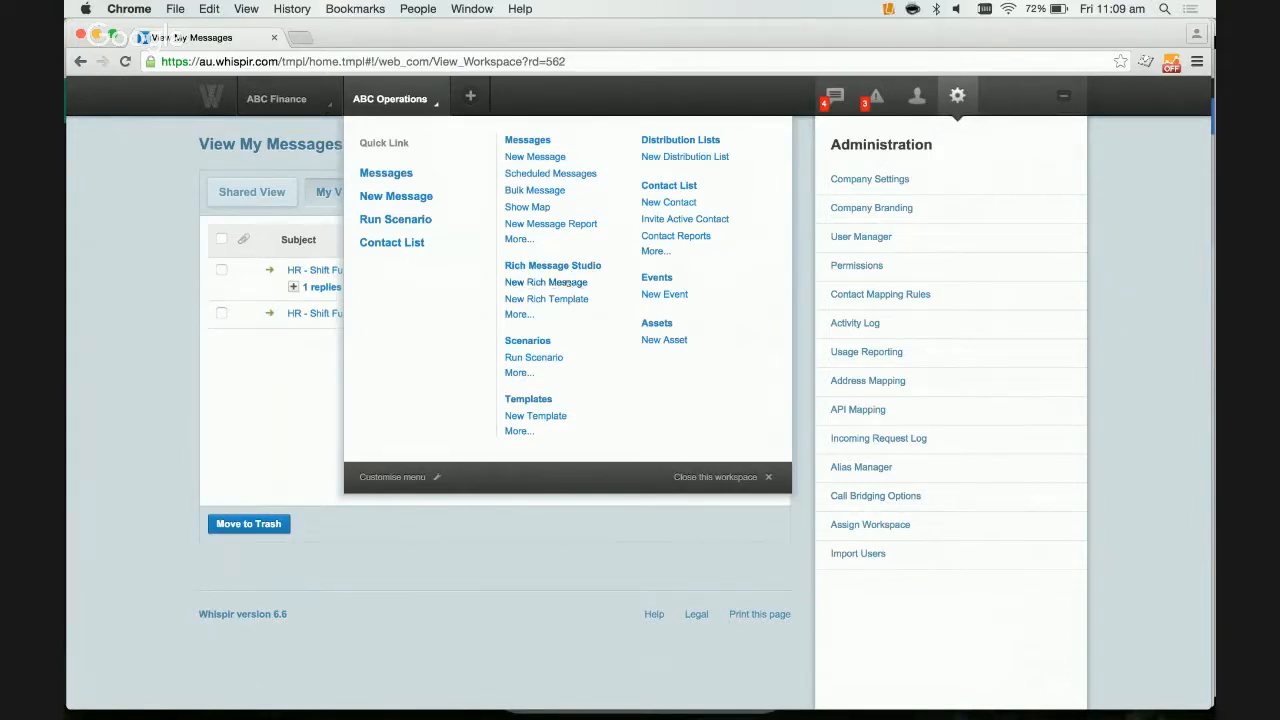
click(567, 283)
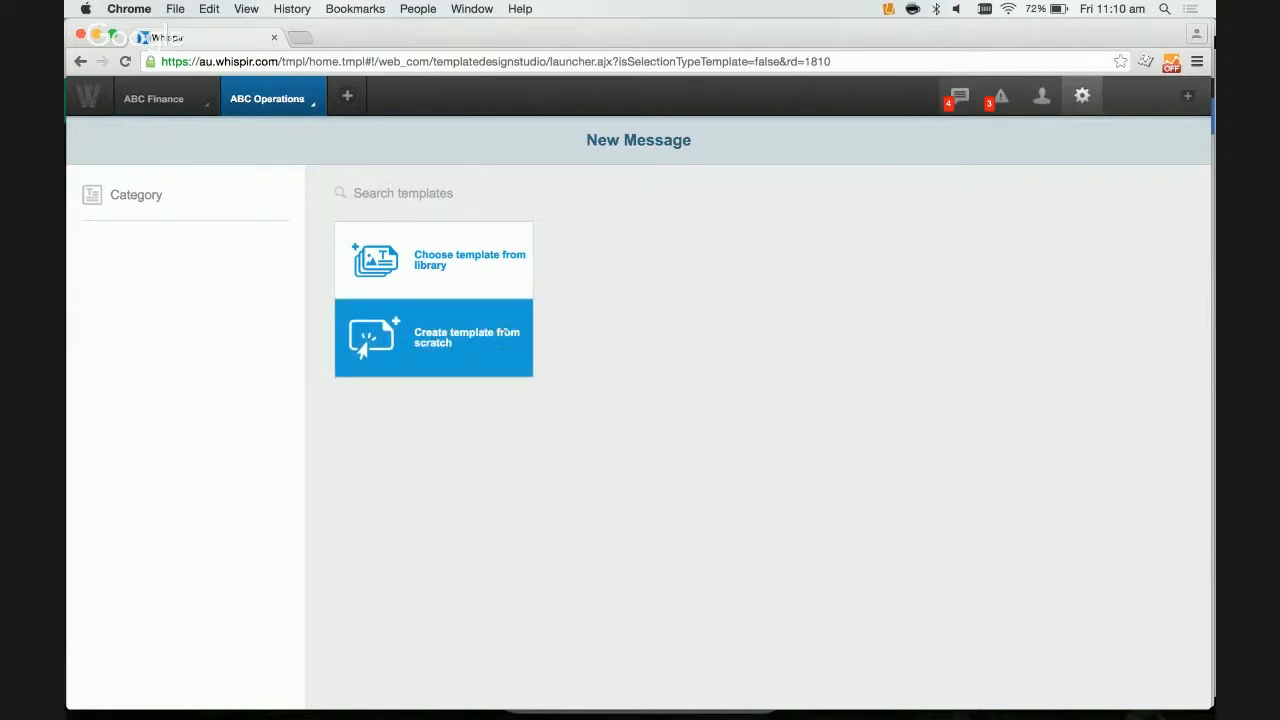
click(489, 267)
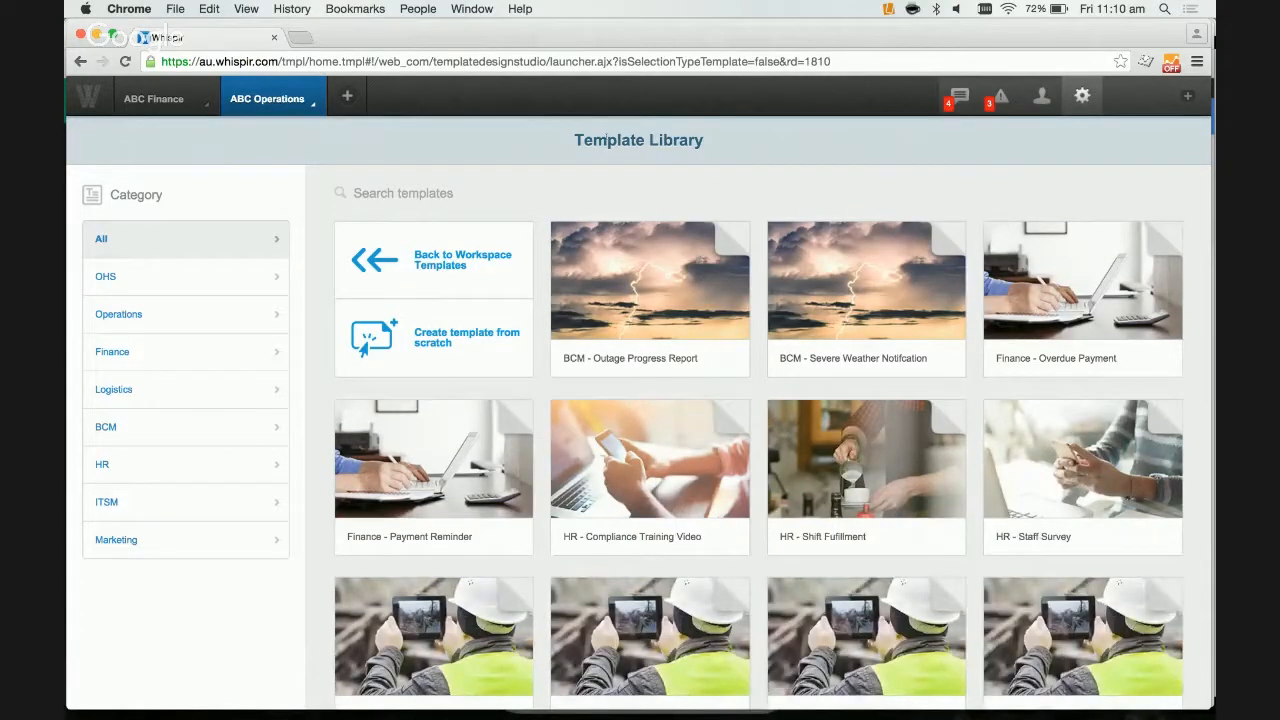
Examine the full range of templates in the library, from Finance and ITSM to Logistics and Marketing
mouse_move(1075, 270)
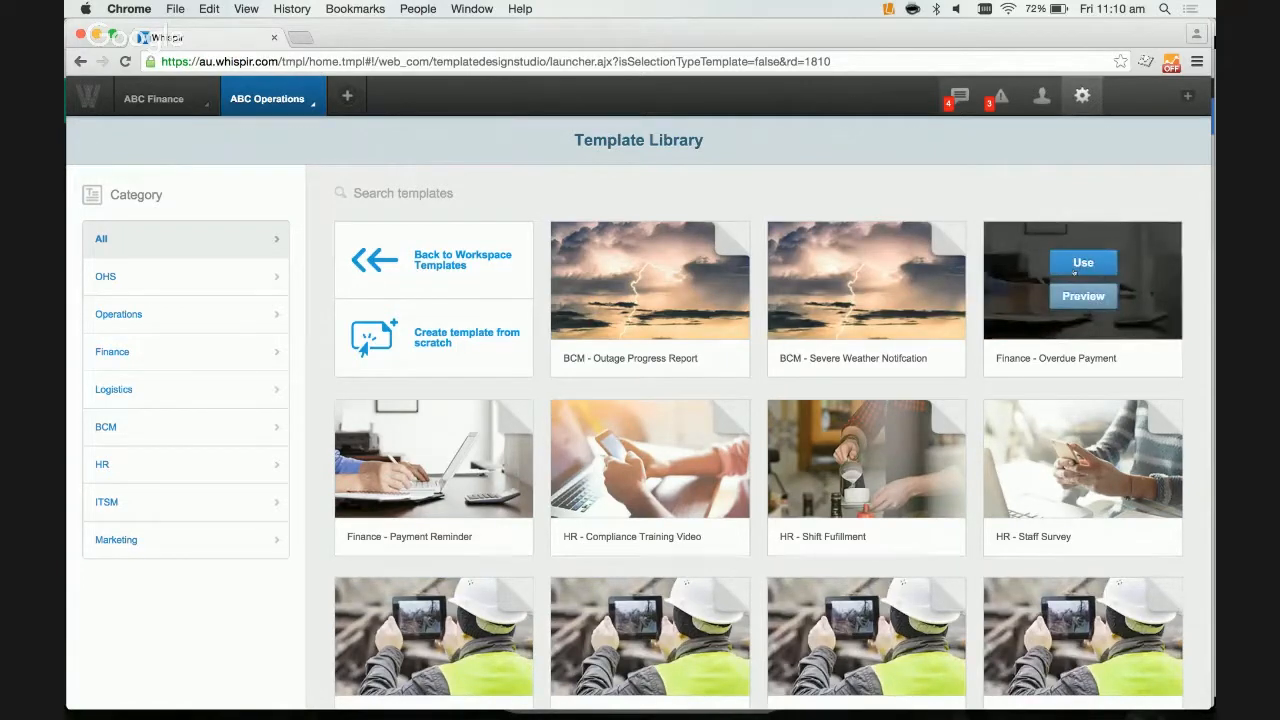
scroll(1075, 270, down, 5)
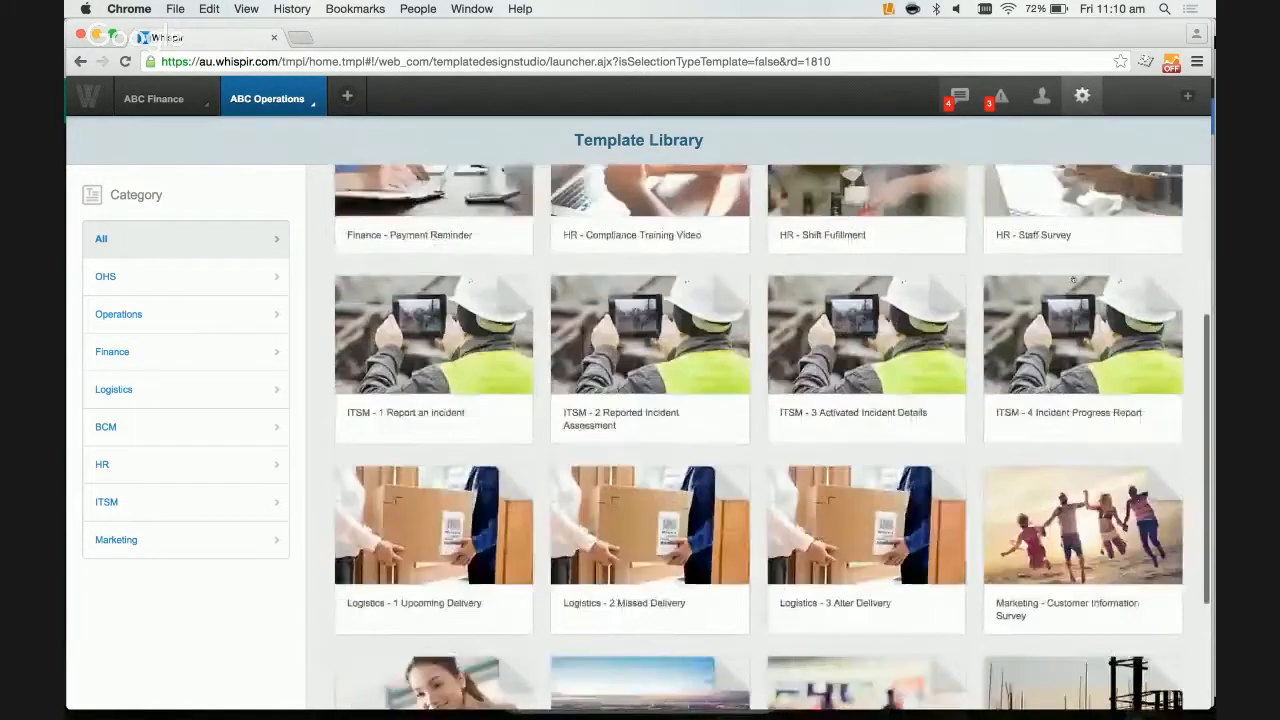
scroll(1073, 280, down, 1)
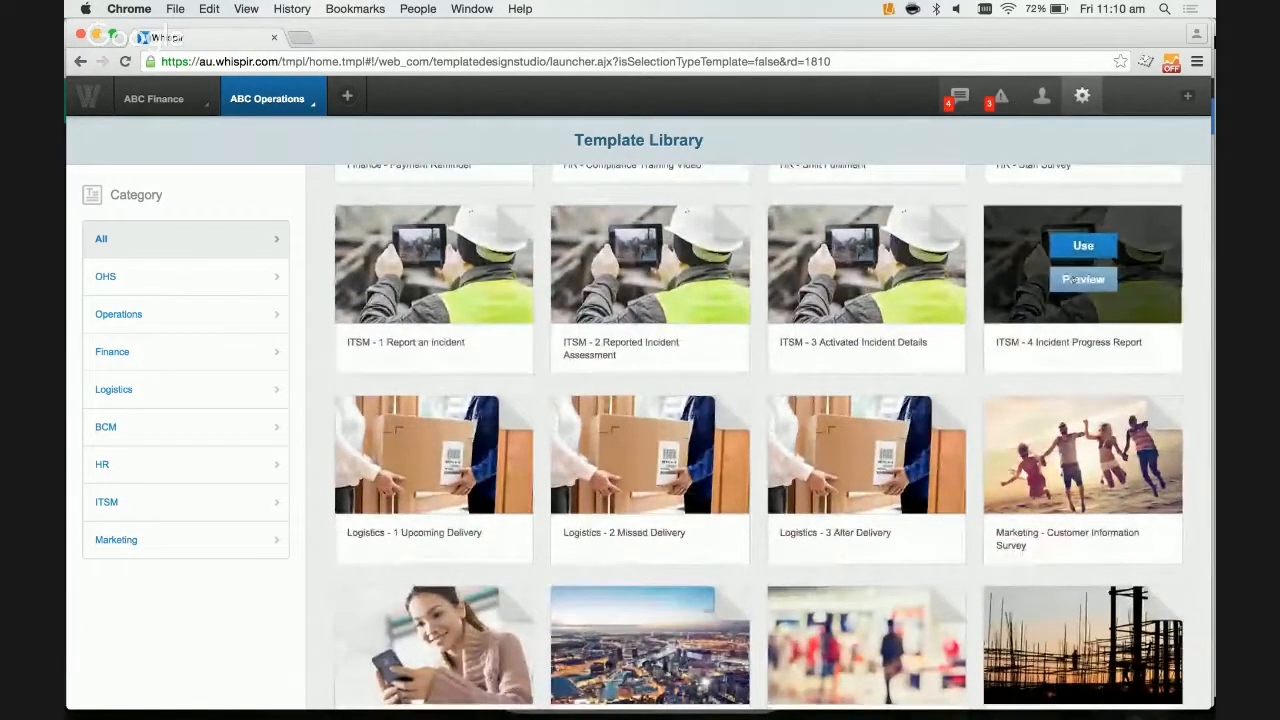
scroll(1072, 281, up, 6)
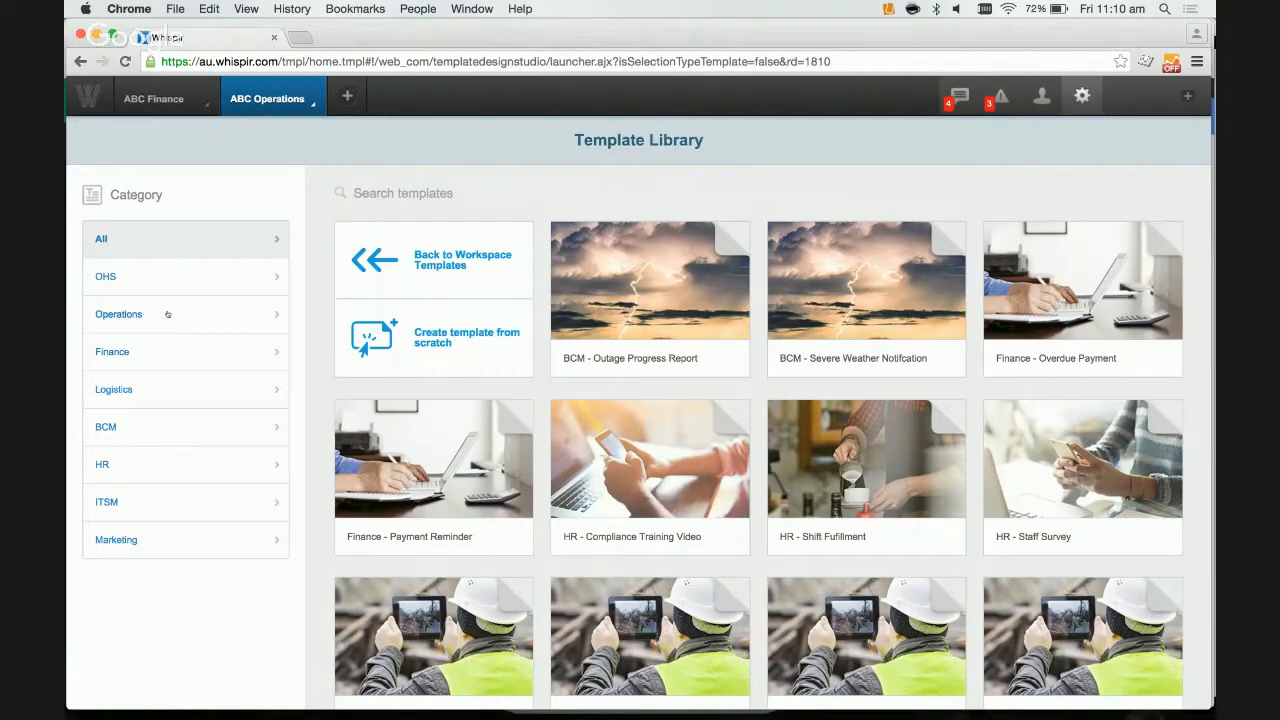
View the library's templates by the OHS, Operations, BCM and HR categories in turn, and return to all categories
click(118, 285)
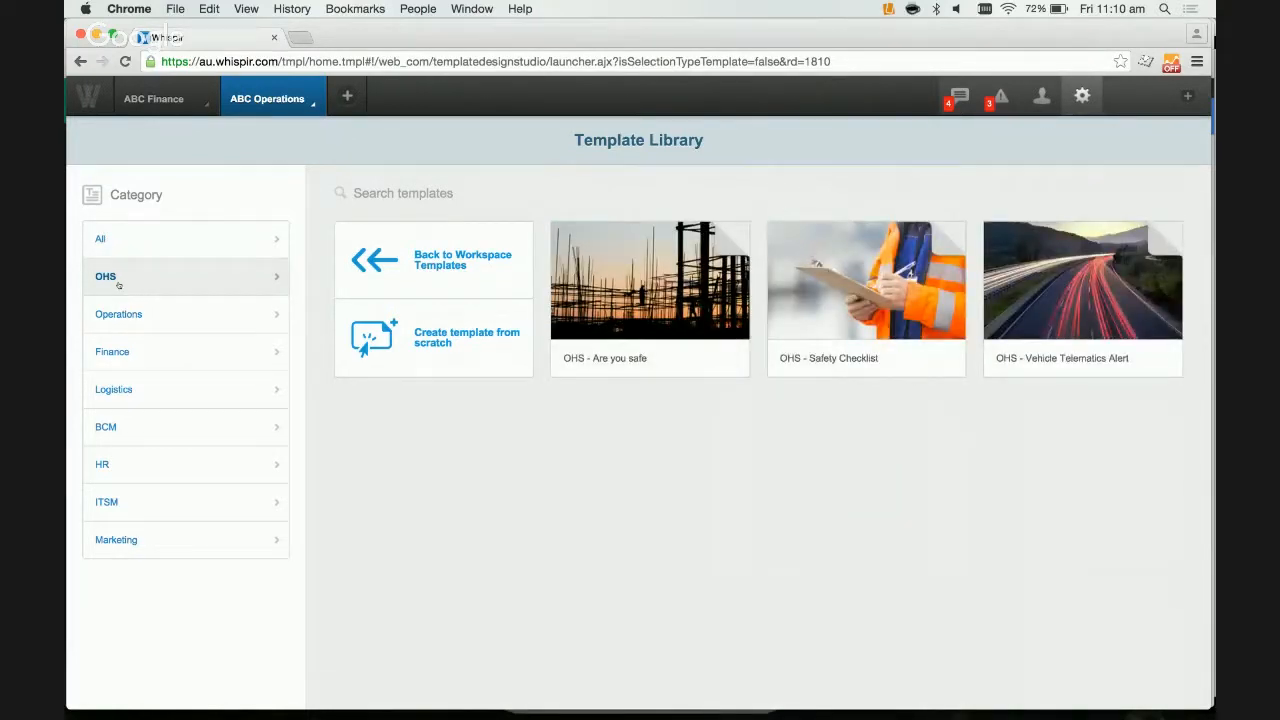
click(160, 314)
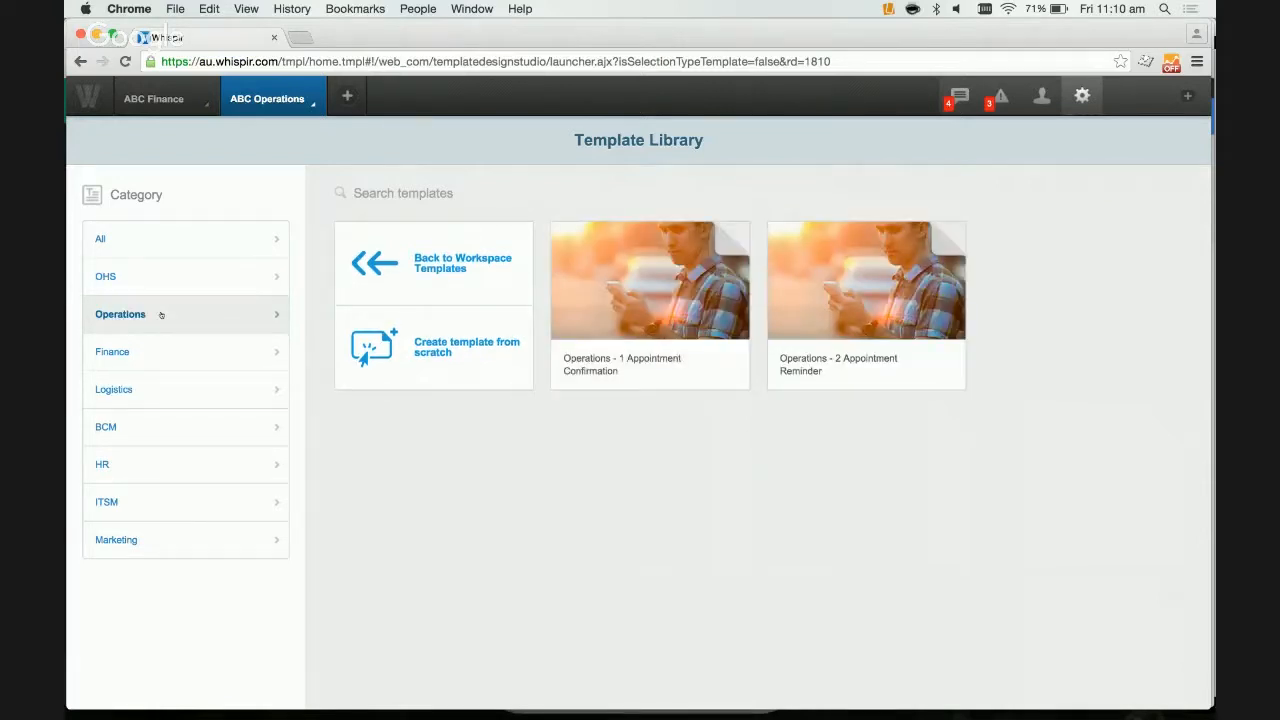
click(129, 431)
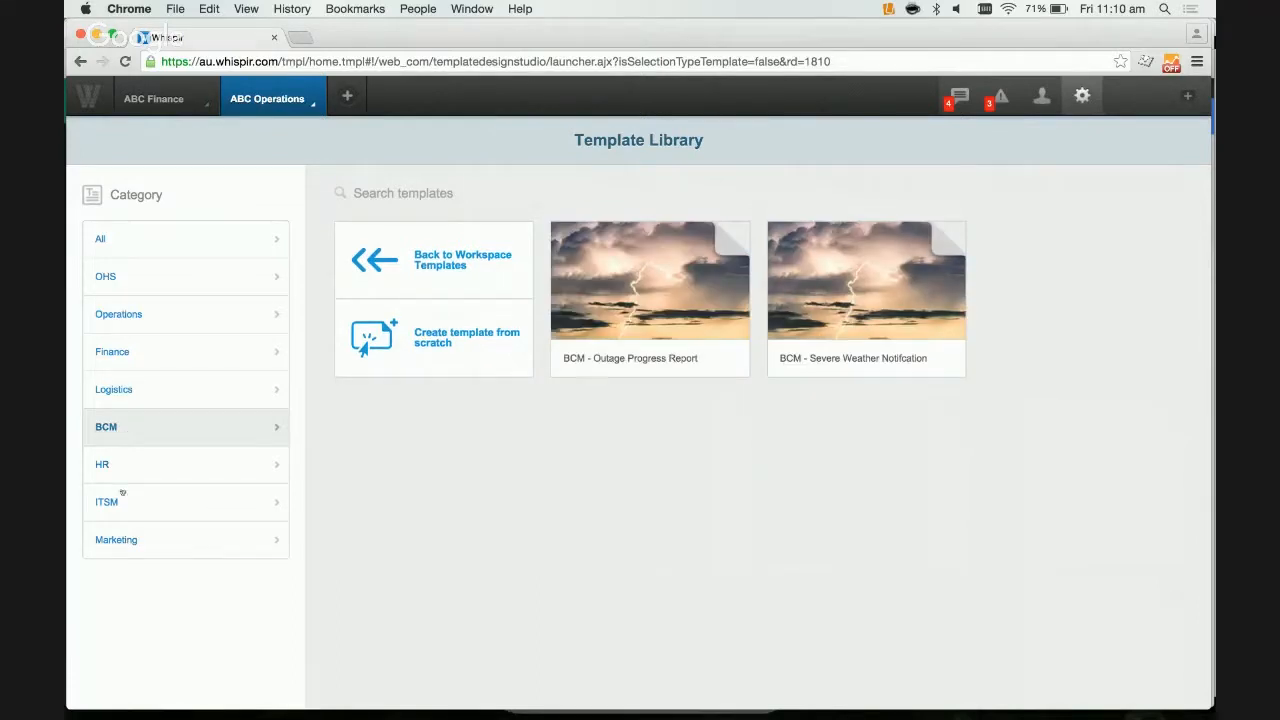
click(123, 469)
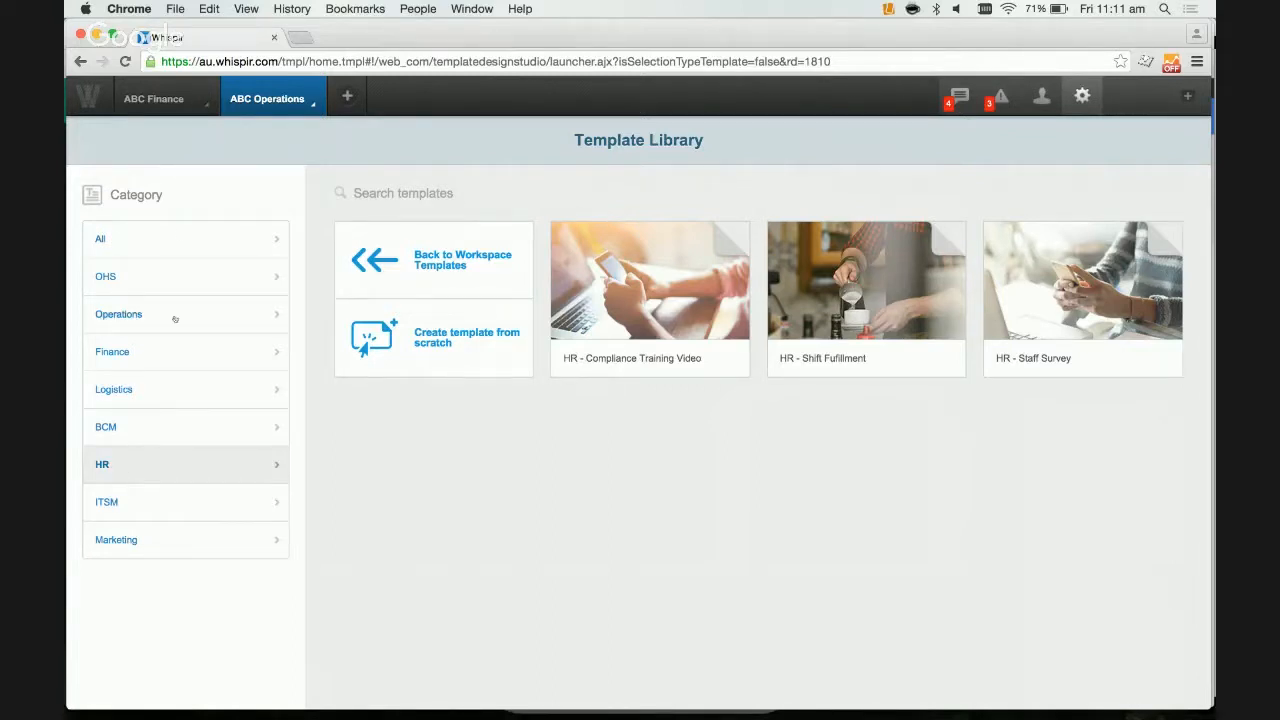
click(180, 233)
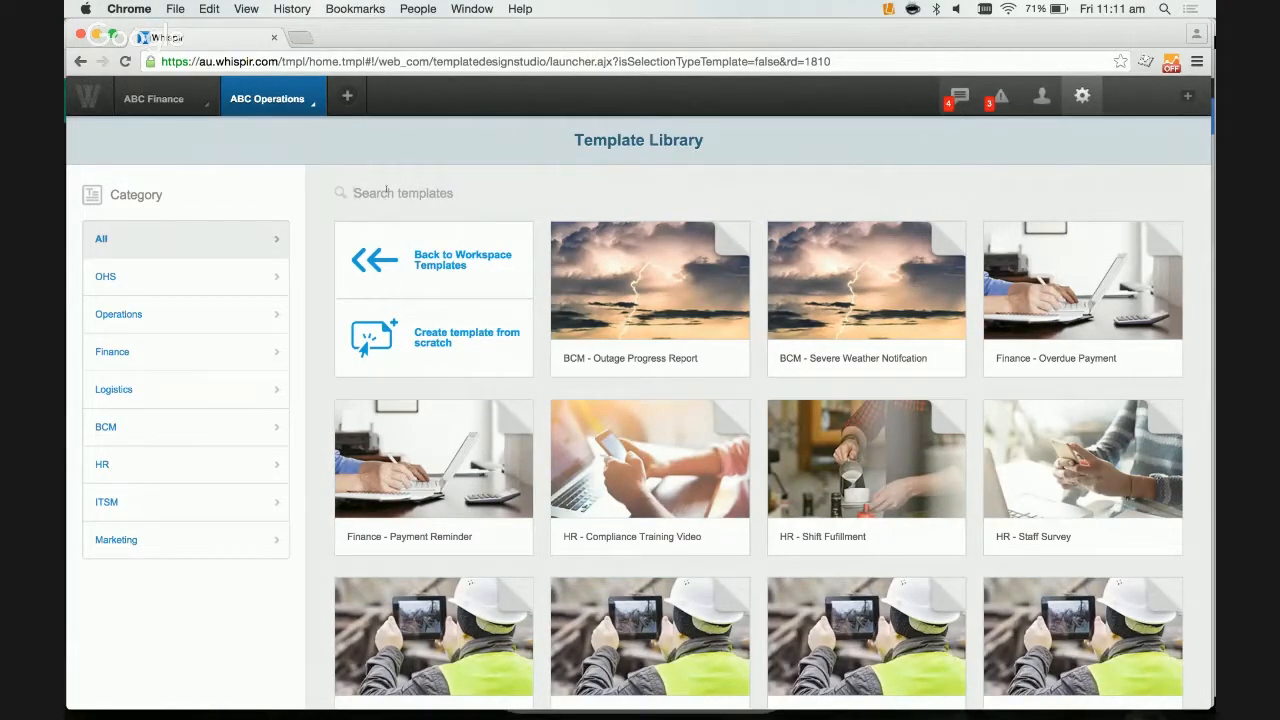
Search the template library for "shift", and clear the search to list all templates again
text(s)
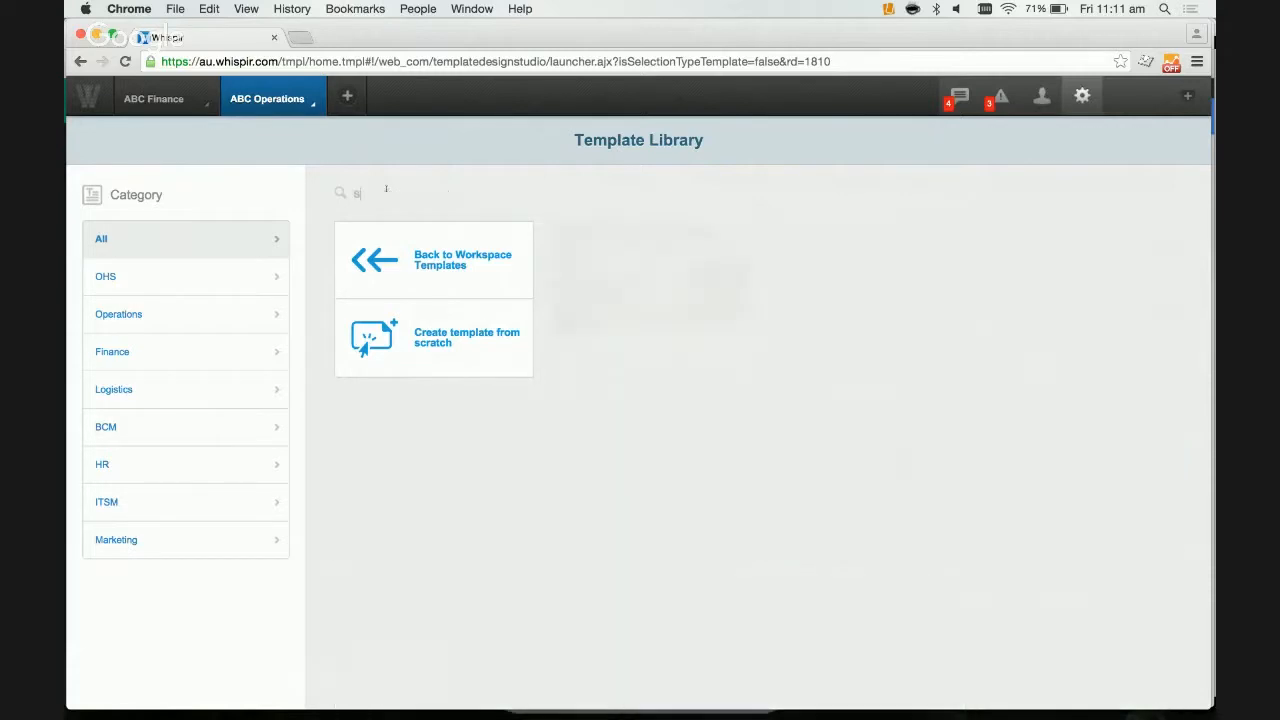
text(hift)
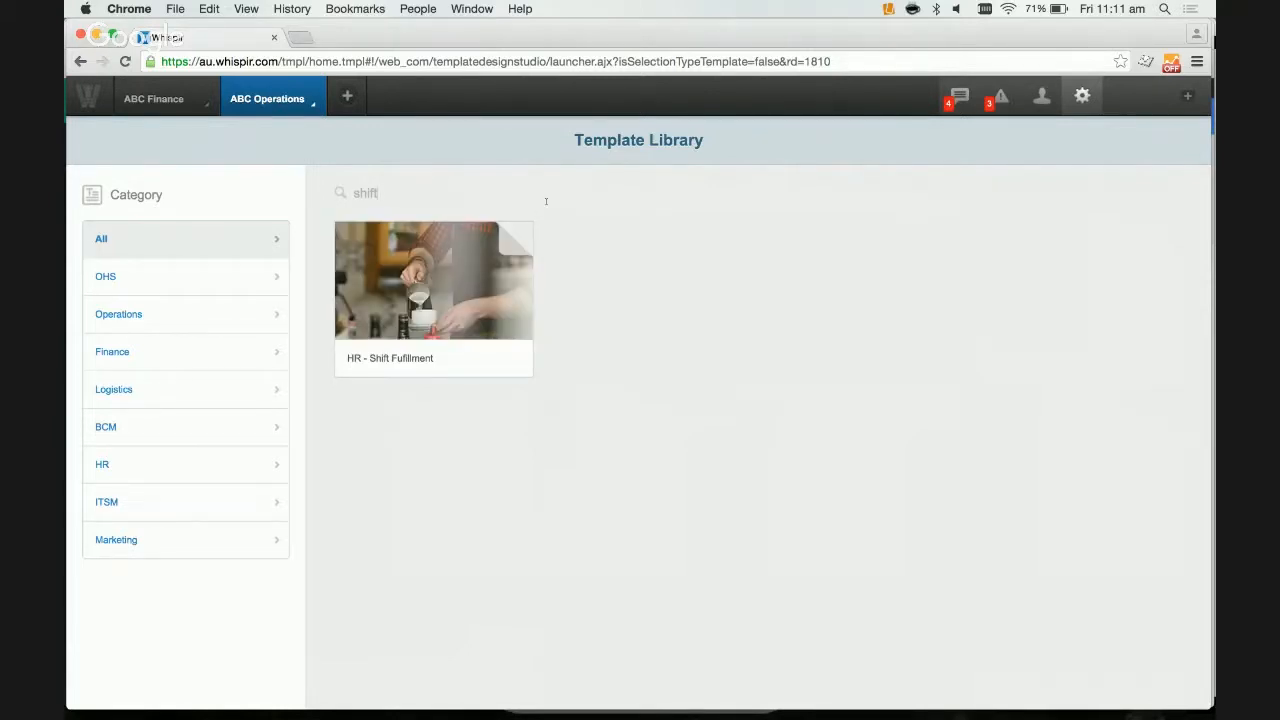
key(BackSpace)
key(BackSpace)
key(BackSpace)
key(BackSpace)
key(BackSpace)
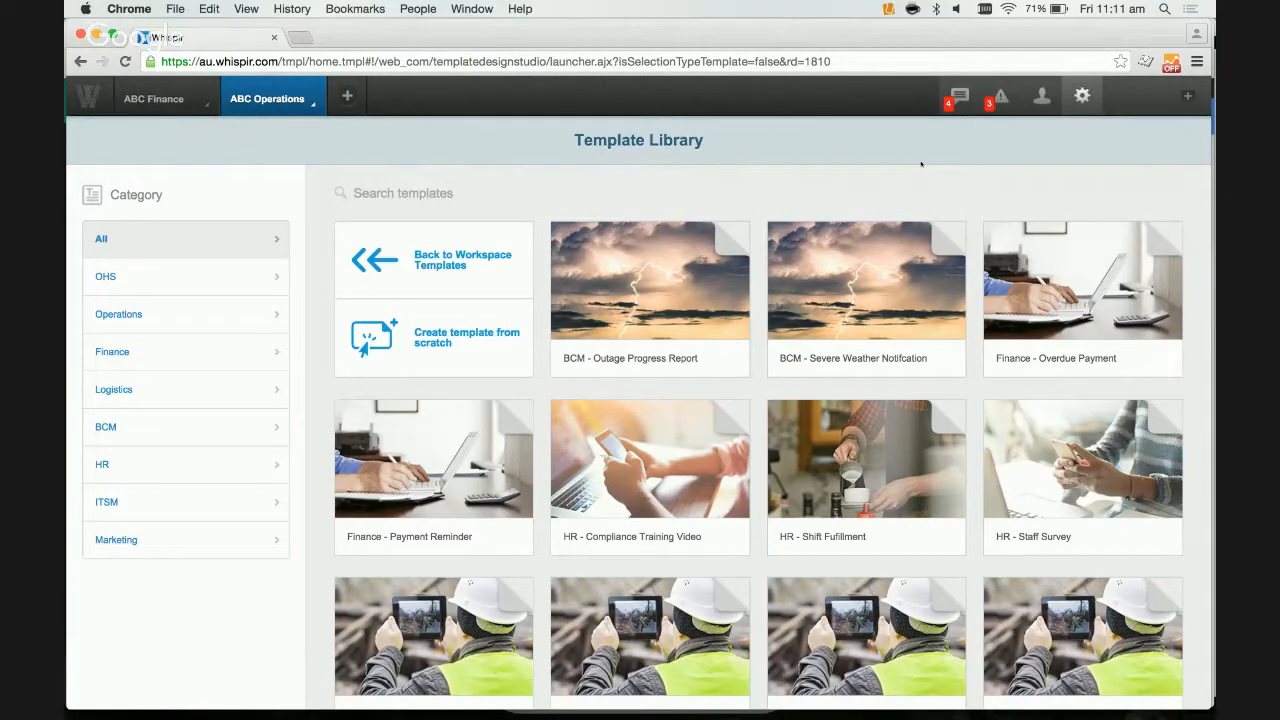
Preview the BCM - Outage Progress Report template as desktop rich email and web and as mobile web and rich email, and return to the library
mouse_move(779, 237)
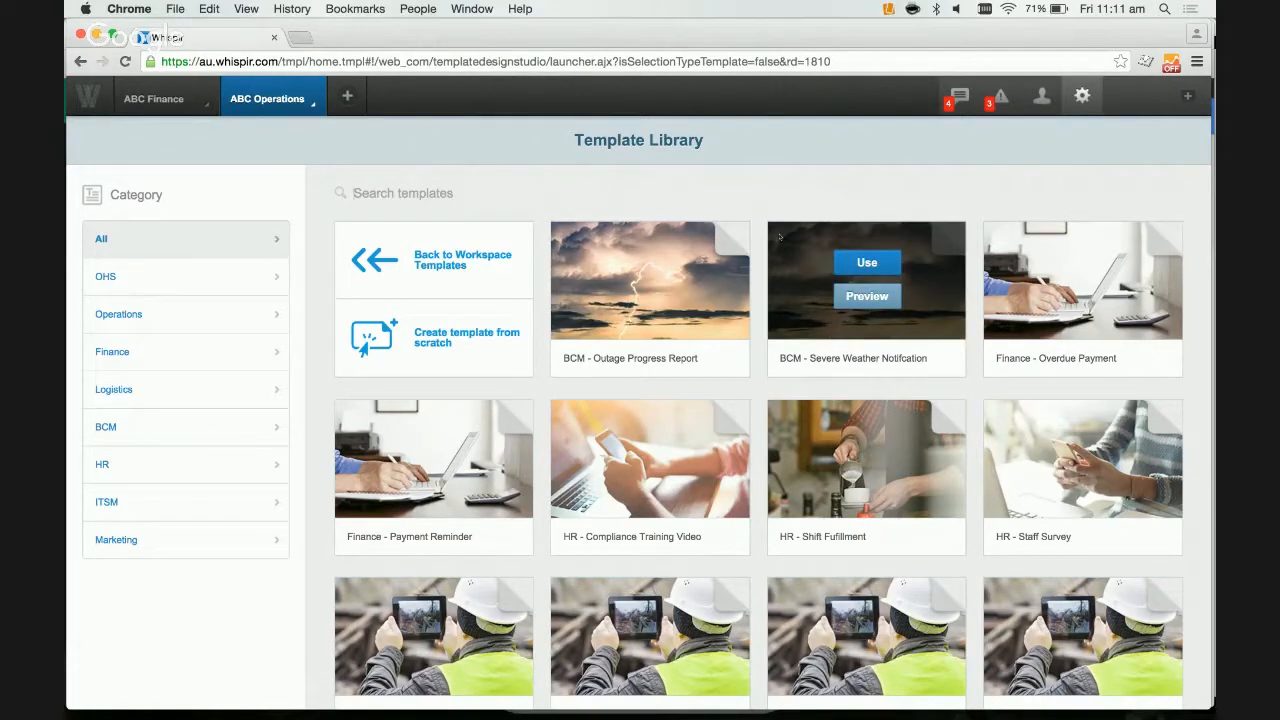
mouse_move(658, 296)
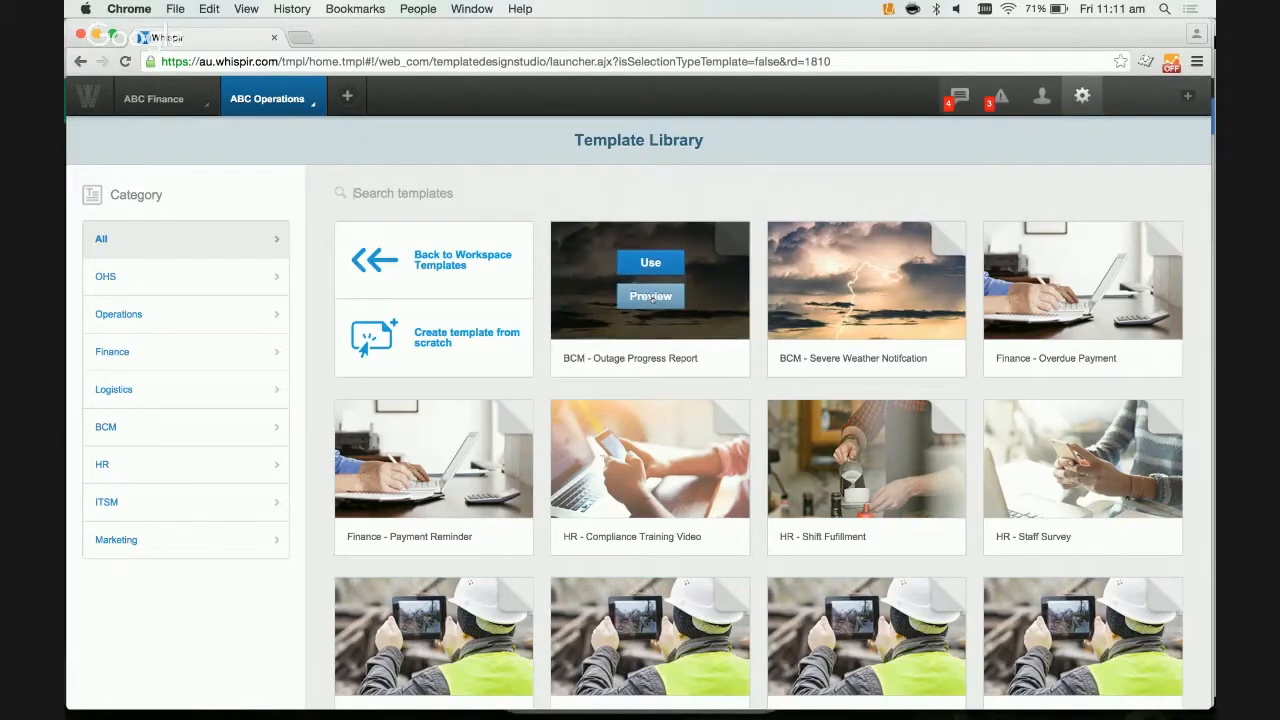
click(651, 297)
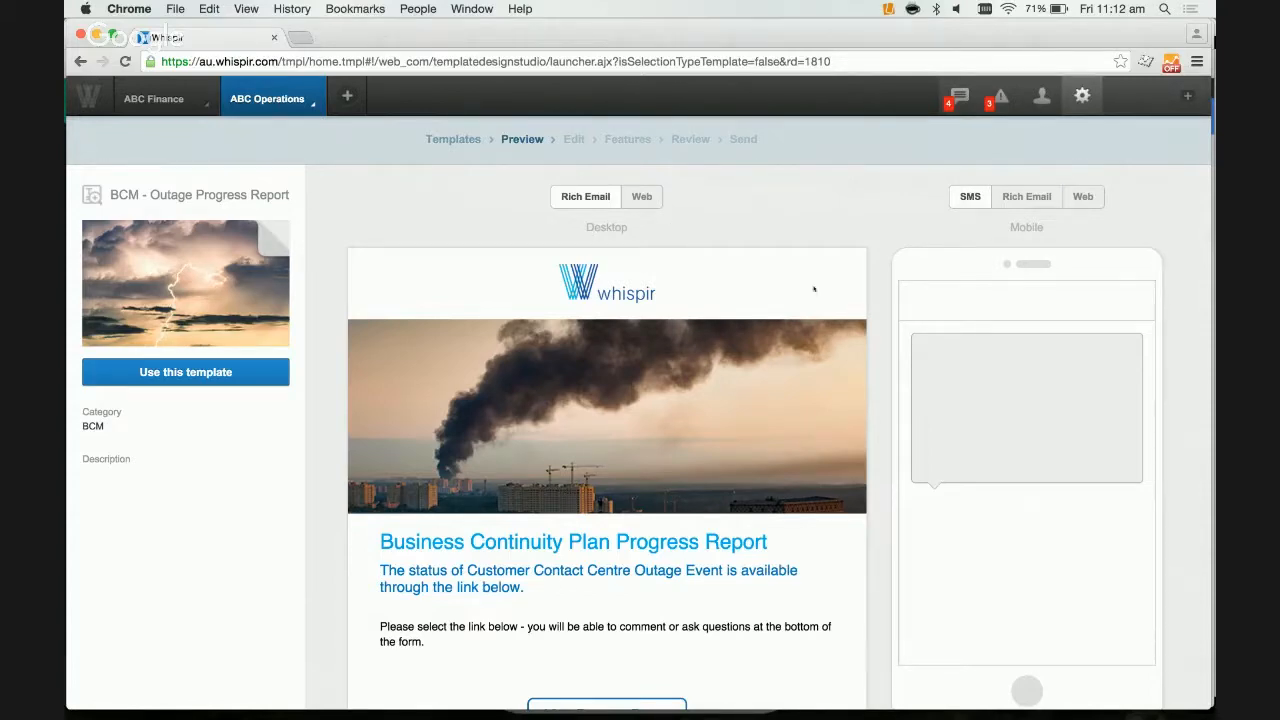
scroll(814, 289, down, 4)
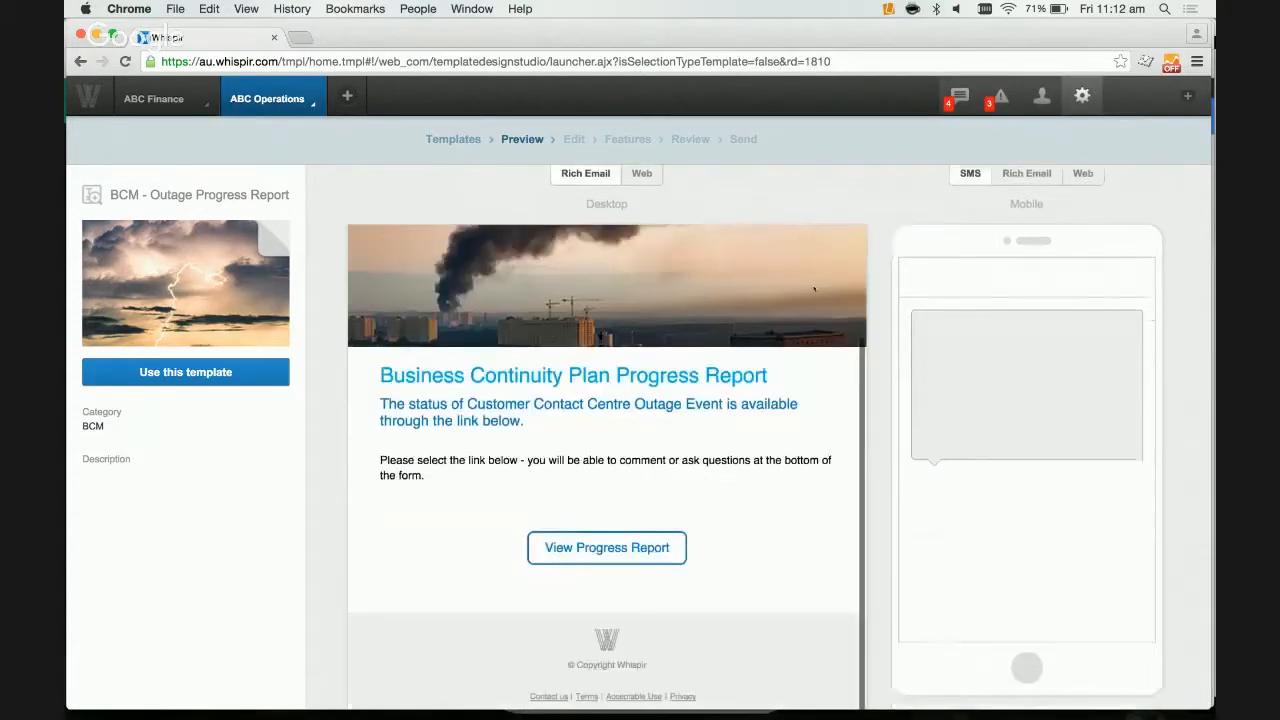
scroll(814, 289, up, 3)
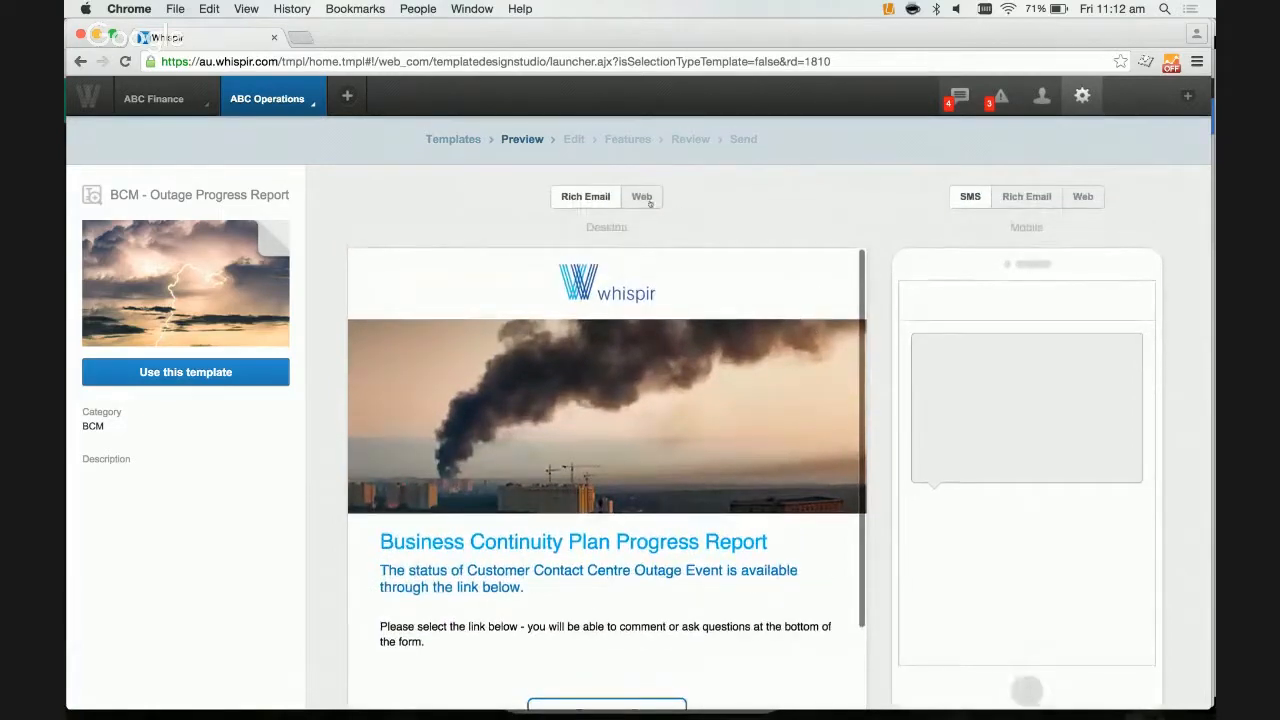
click(643, 197)
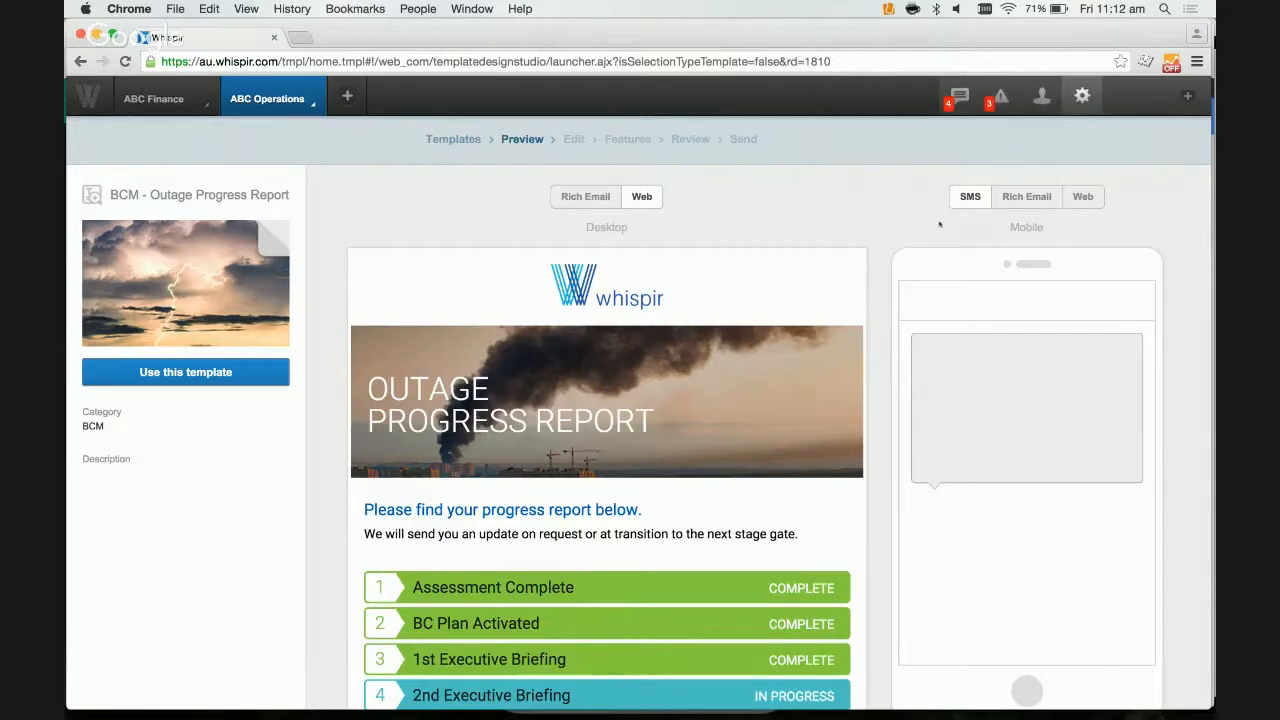
click(1082, 196)
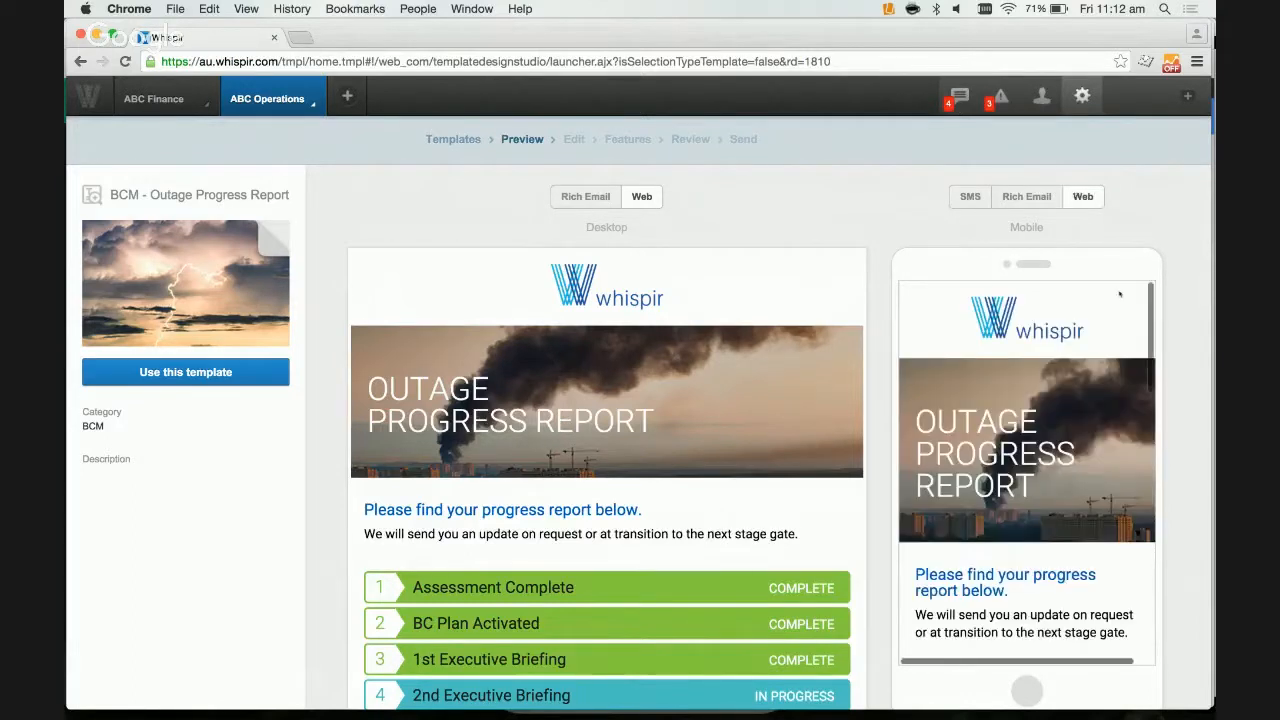
scroll(1108, 338, down, 5)
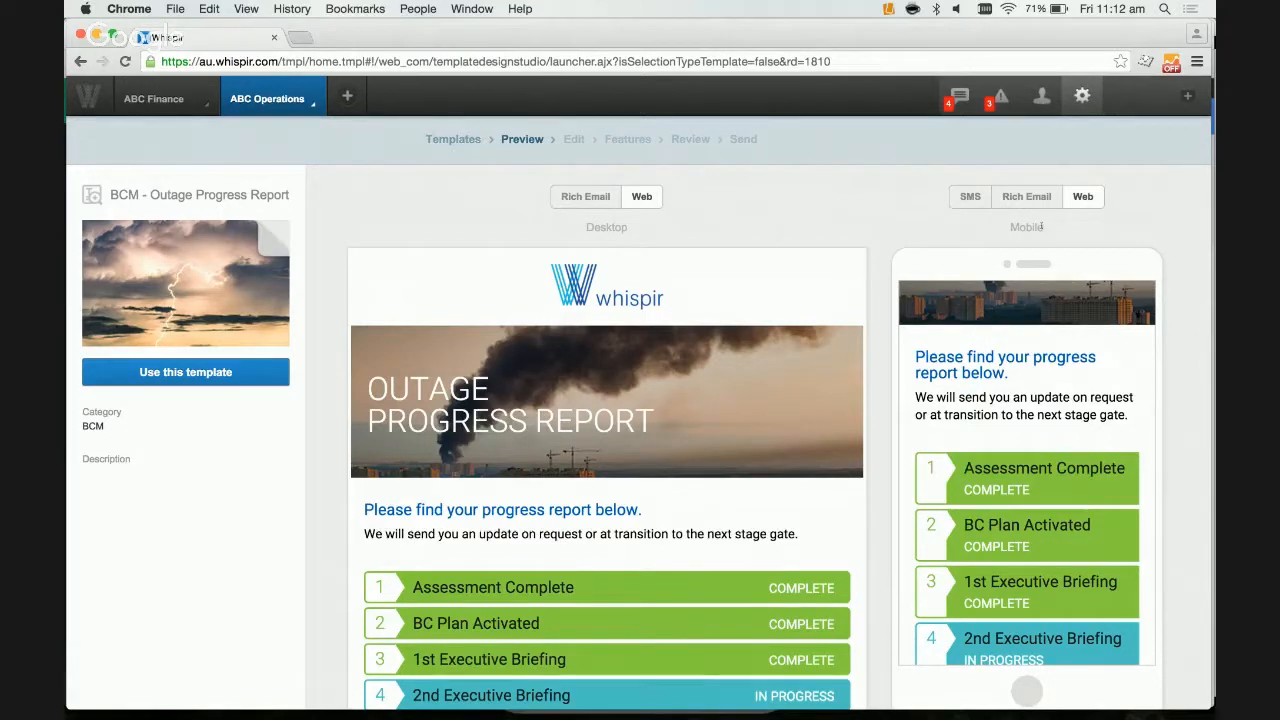
click(1031, 197)
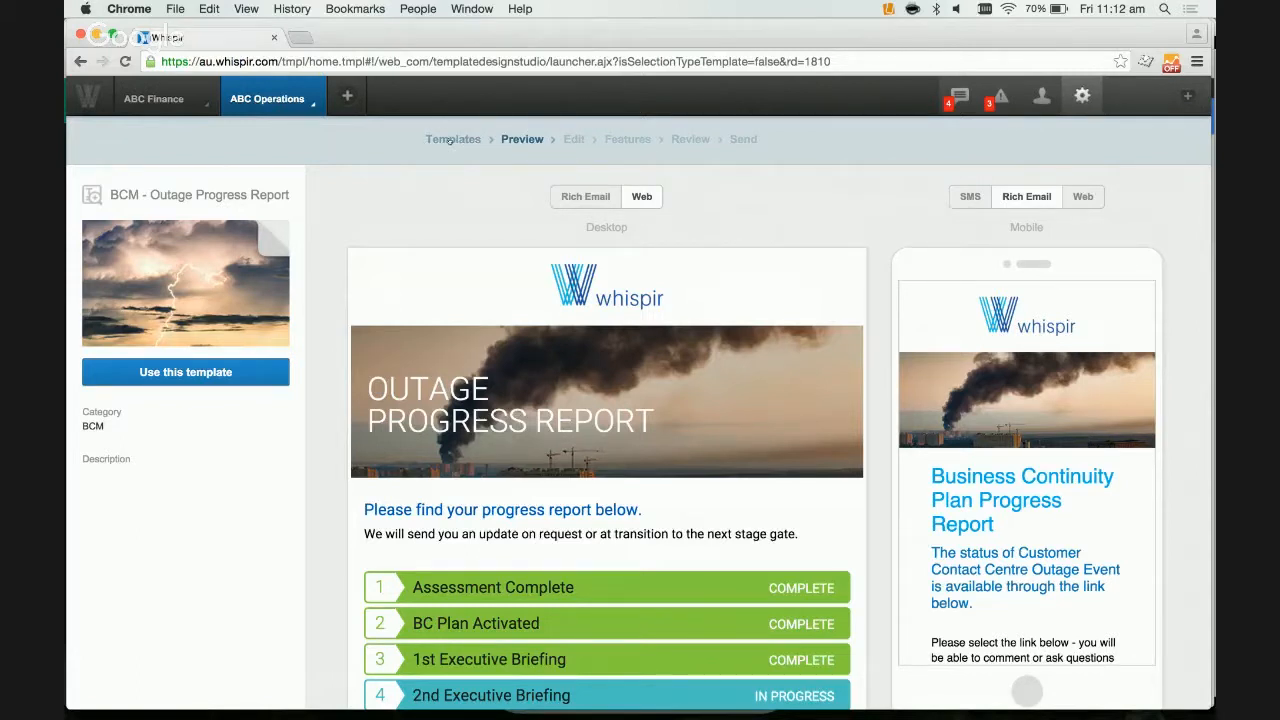
click(449, 141)
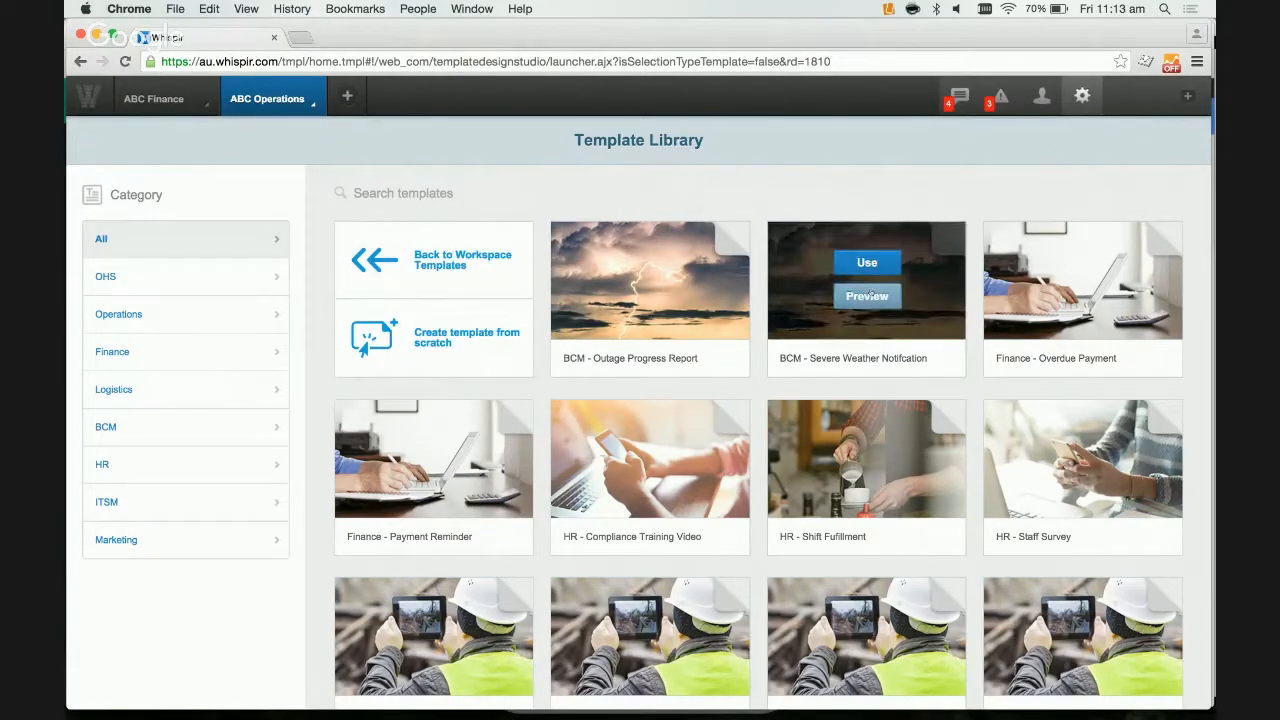
Preview the BCM - Severe Weather Notification template's desktop and mobile web versions, and return to the library
click(867, 295)
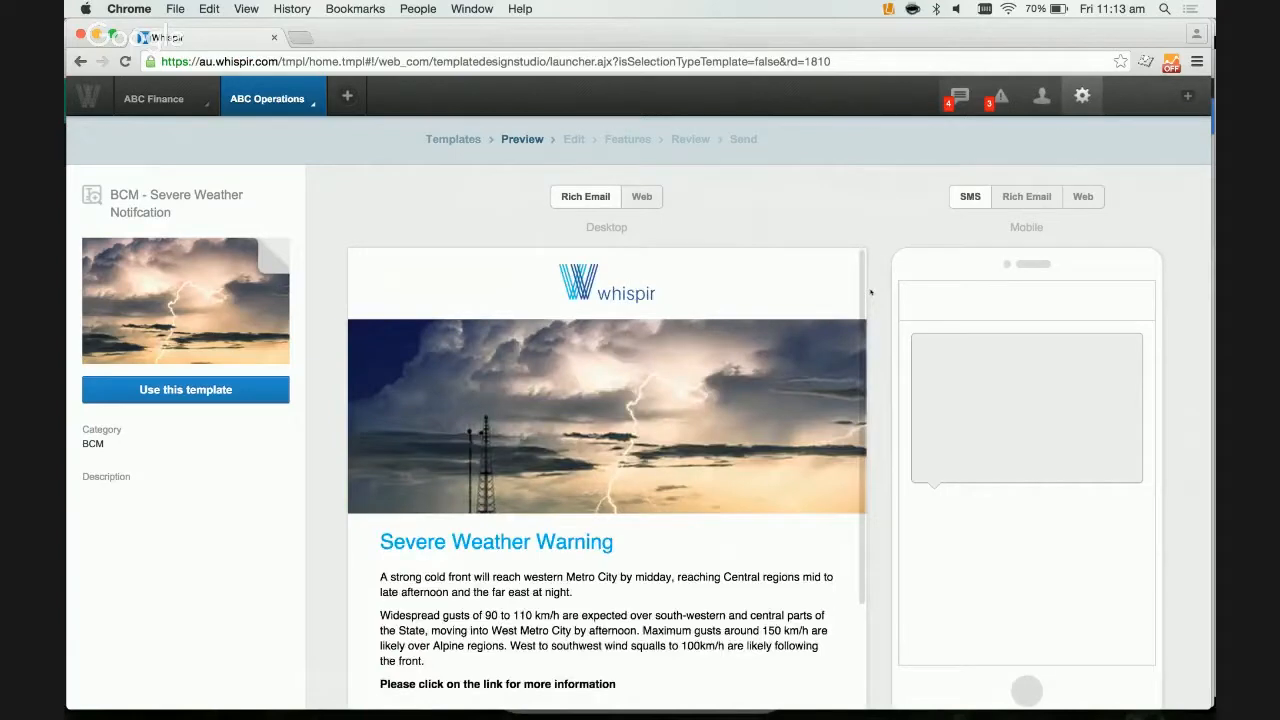
click(650, 199)
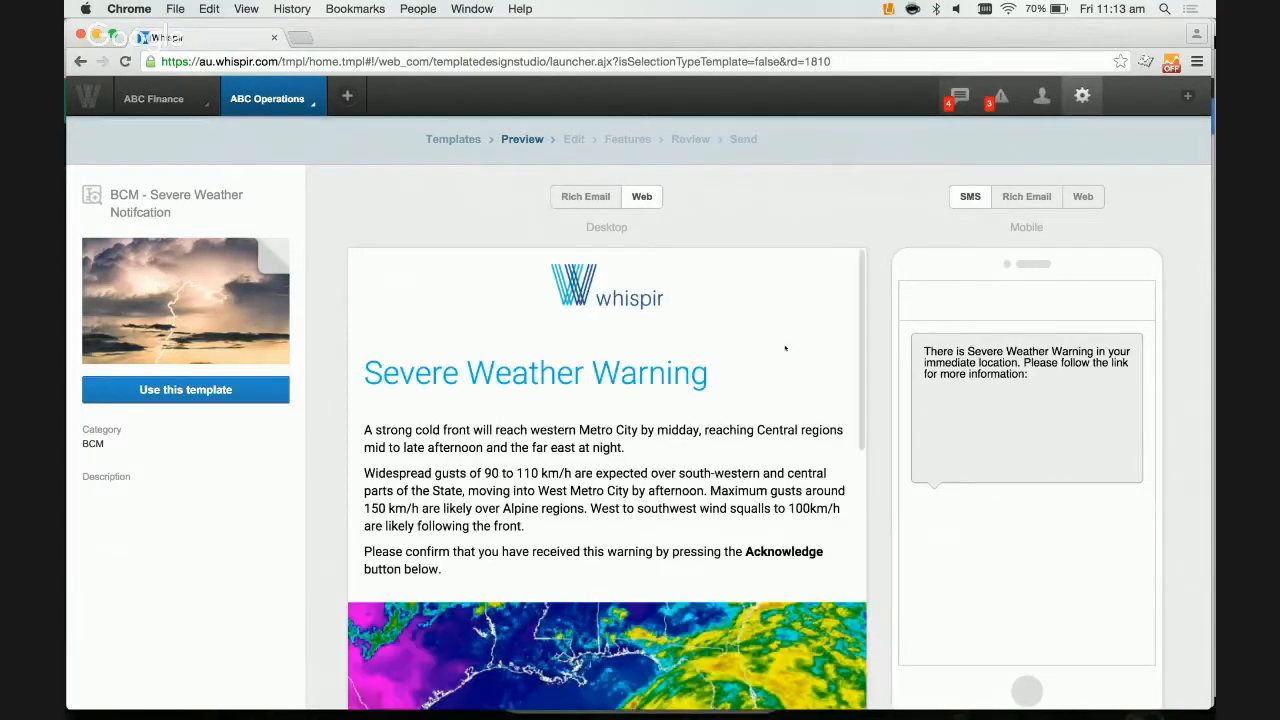
scroll(785, 348, down, 5)
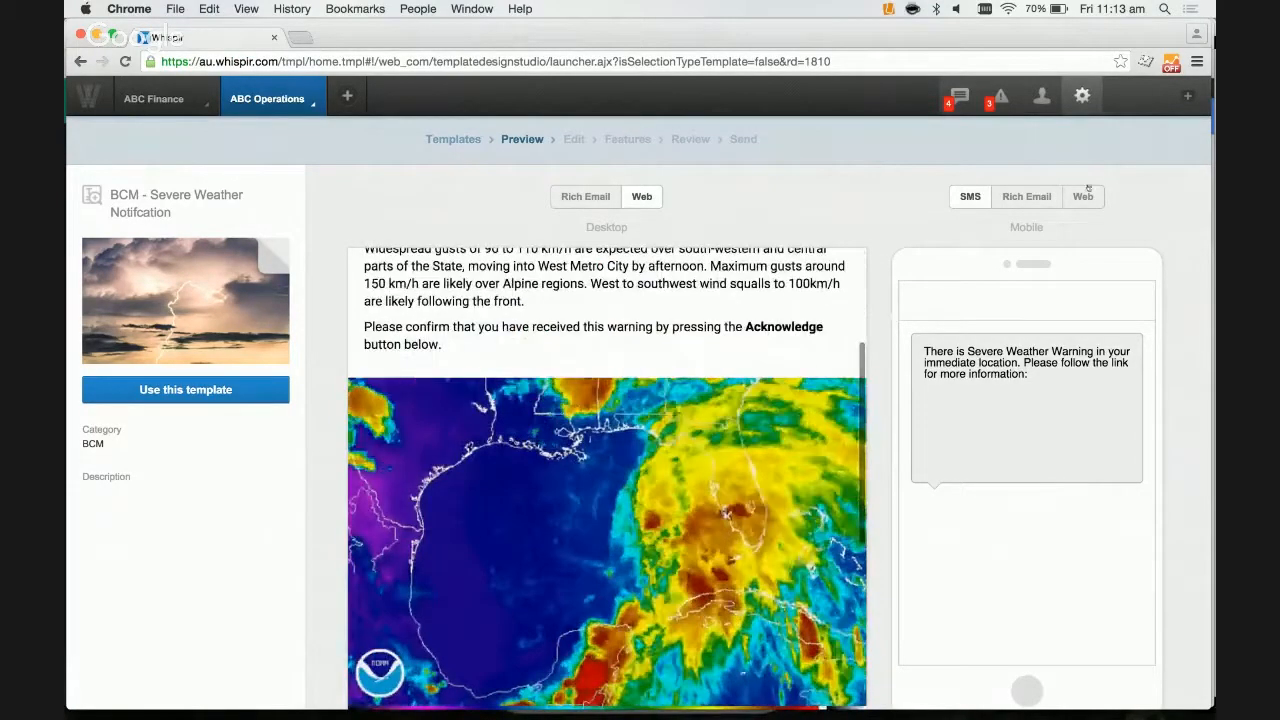
click(1086, 193)
scroll(1125, 330, down, 5)
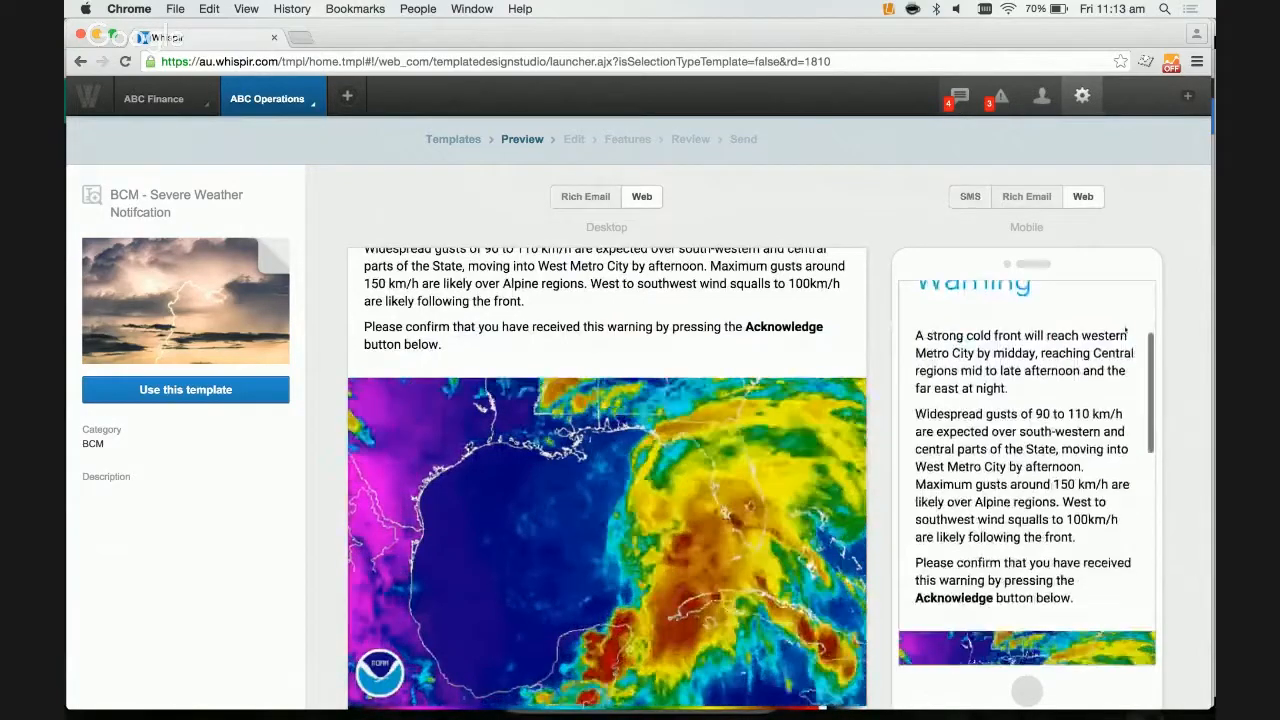
scroll(1125, 330, down, 3)
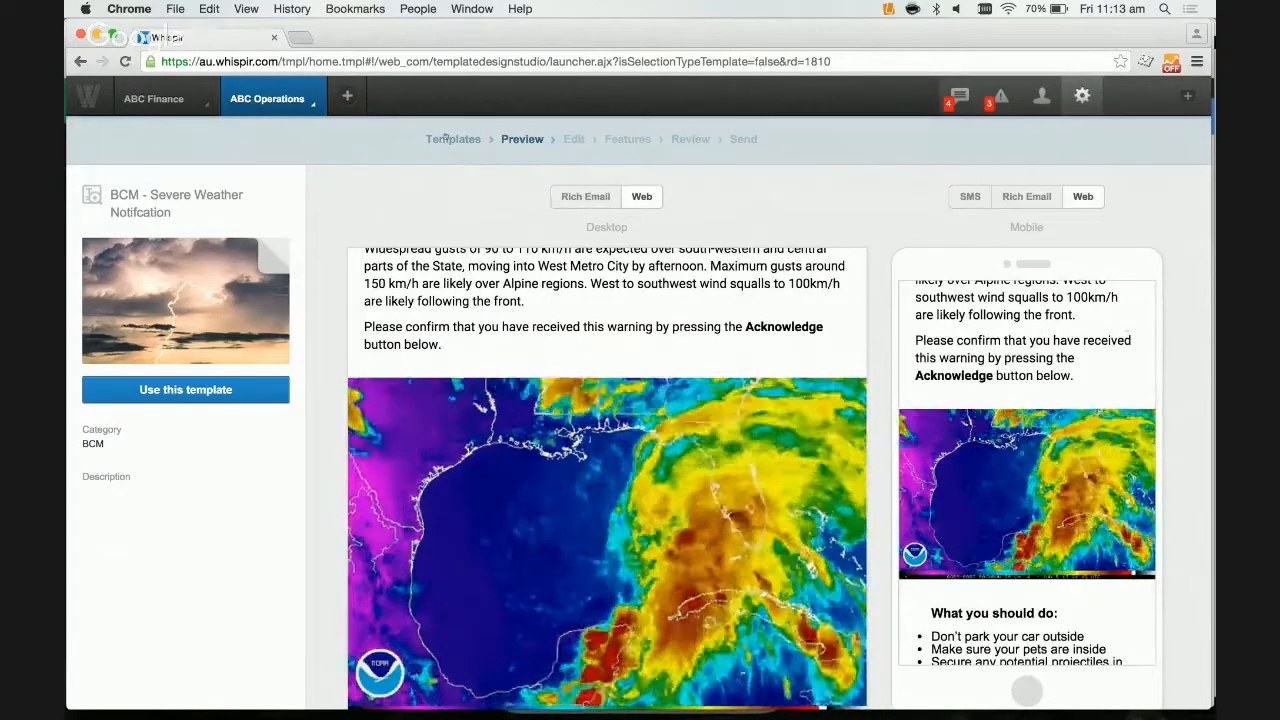
click(446, 137)
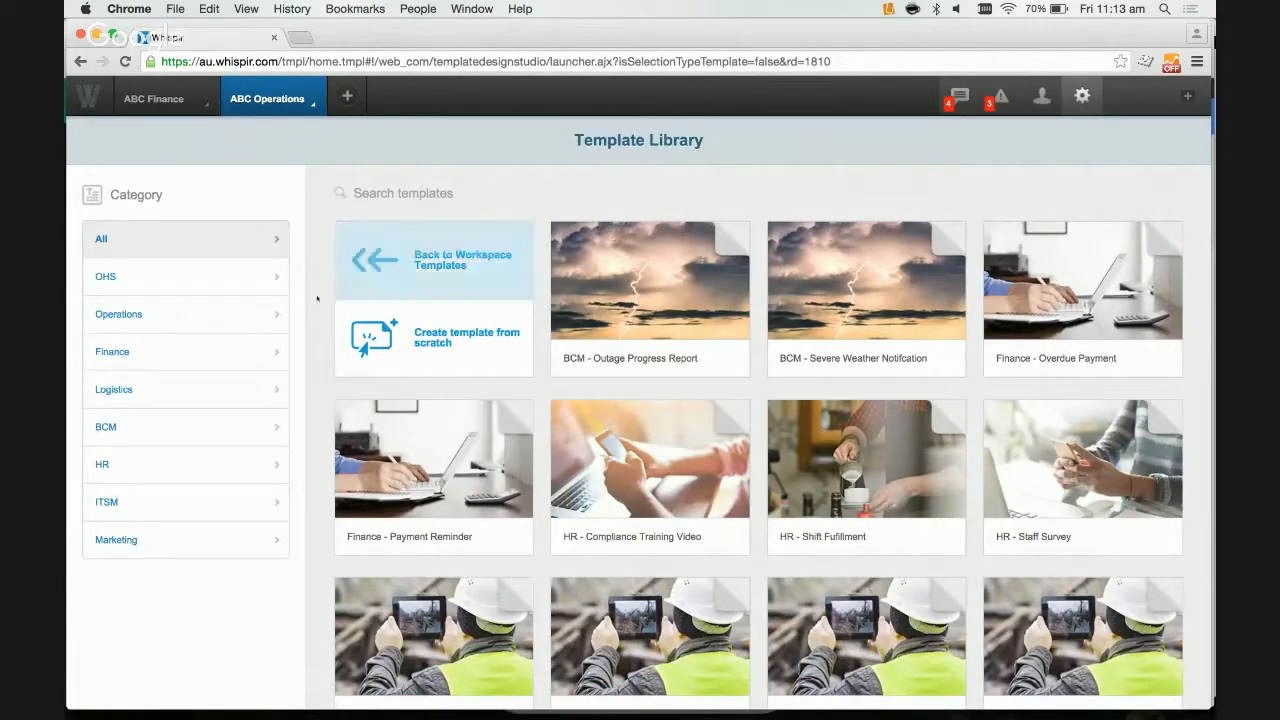
Use the Marketing - Event Invitation template from the Marketing category for the new message
click(157, 542)
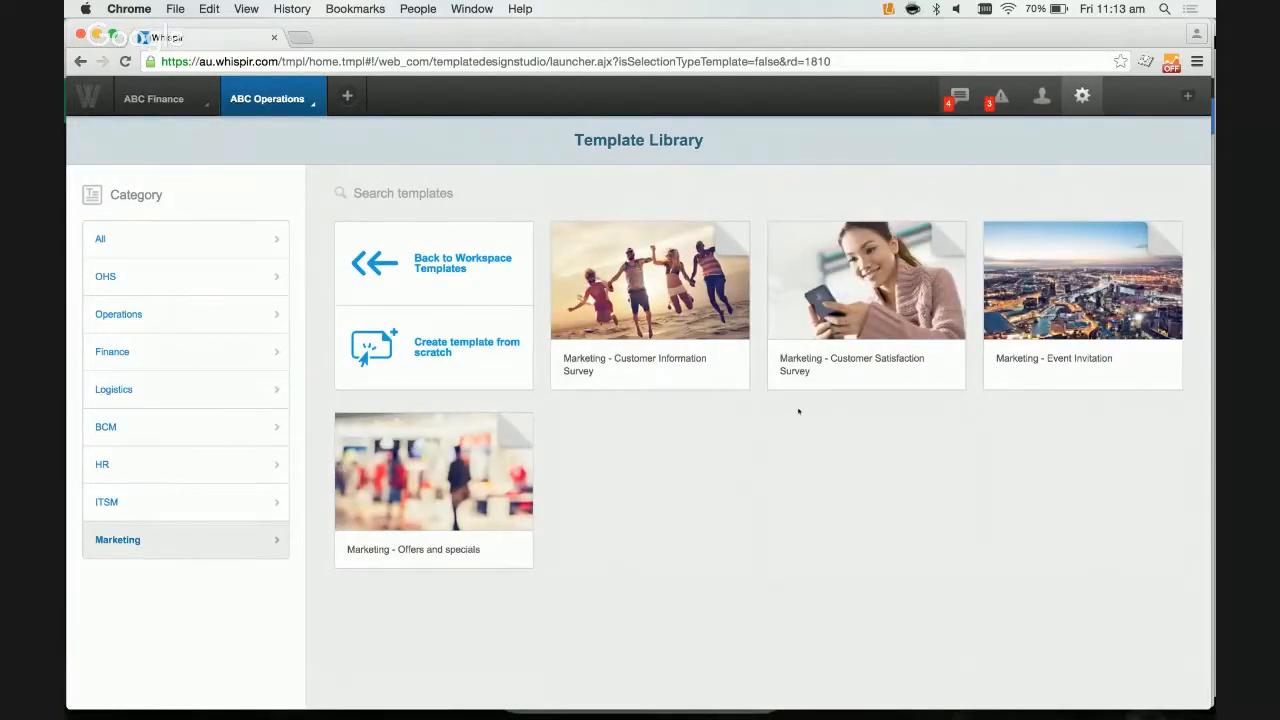
mouse_move(1095, 262)
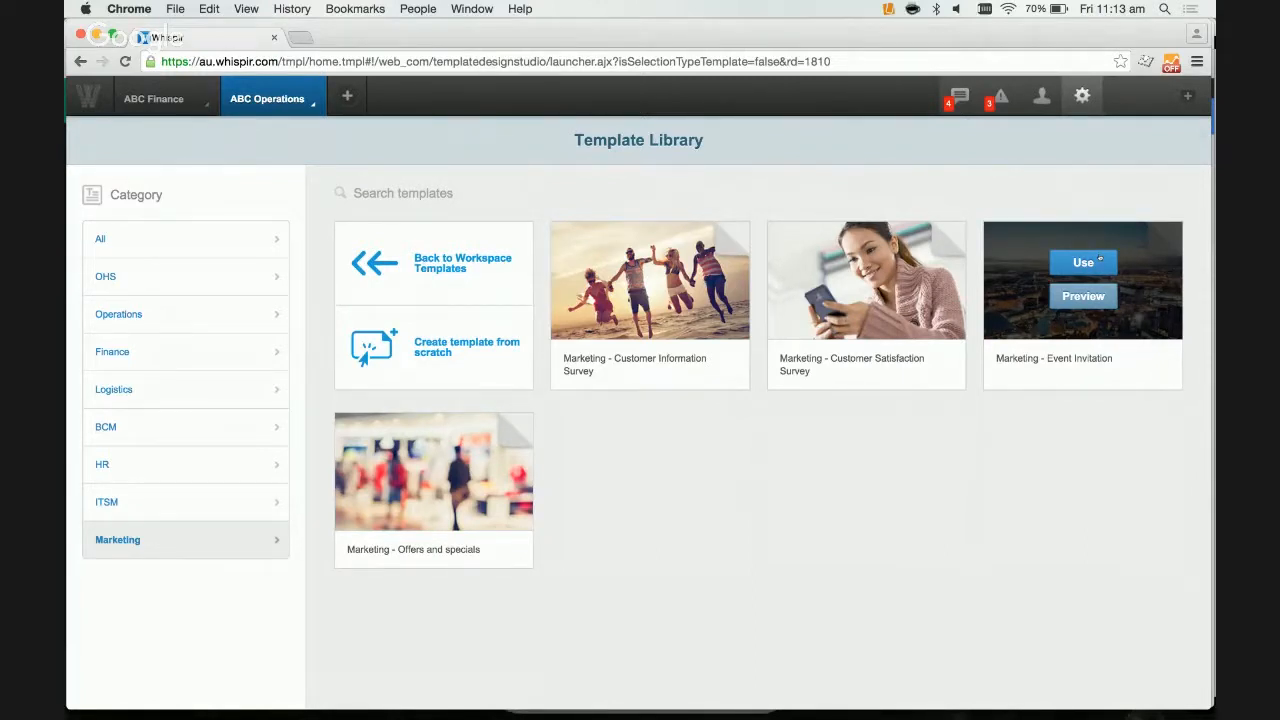
click(1100, 260)
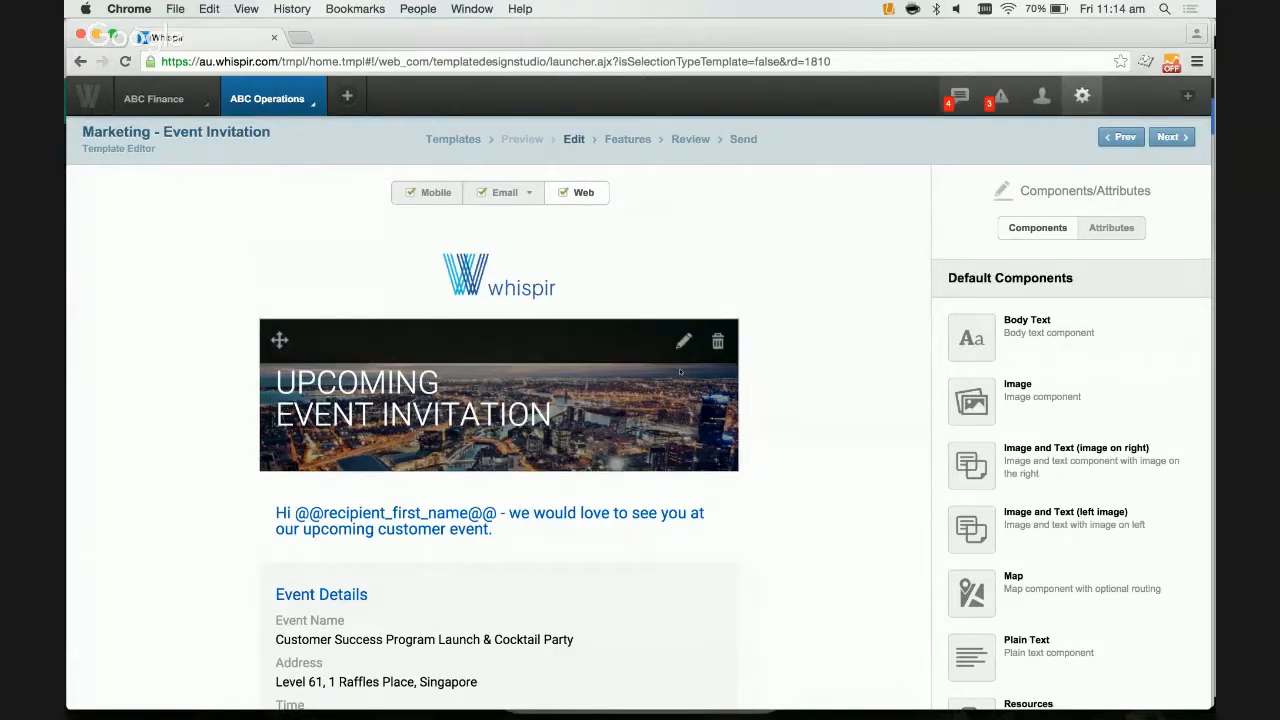
Examine the event invitation's web, email and mobile content in the template editor, and return to the web version
scroll(680, 372, down, 1)
scroll(680, 372, down, 10)
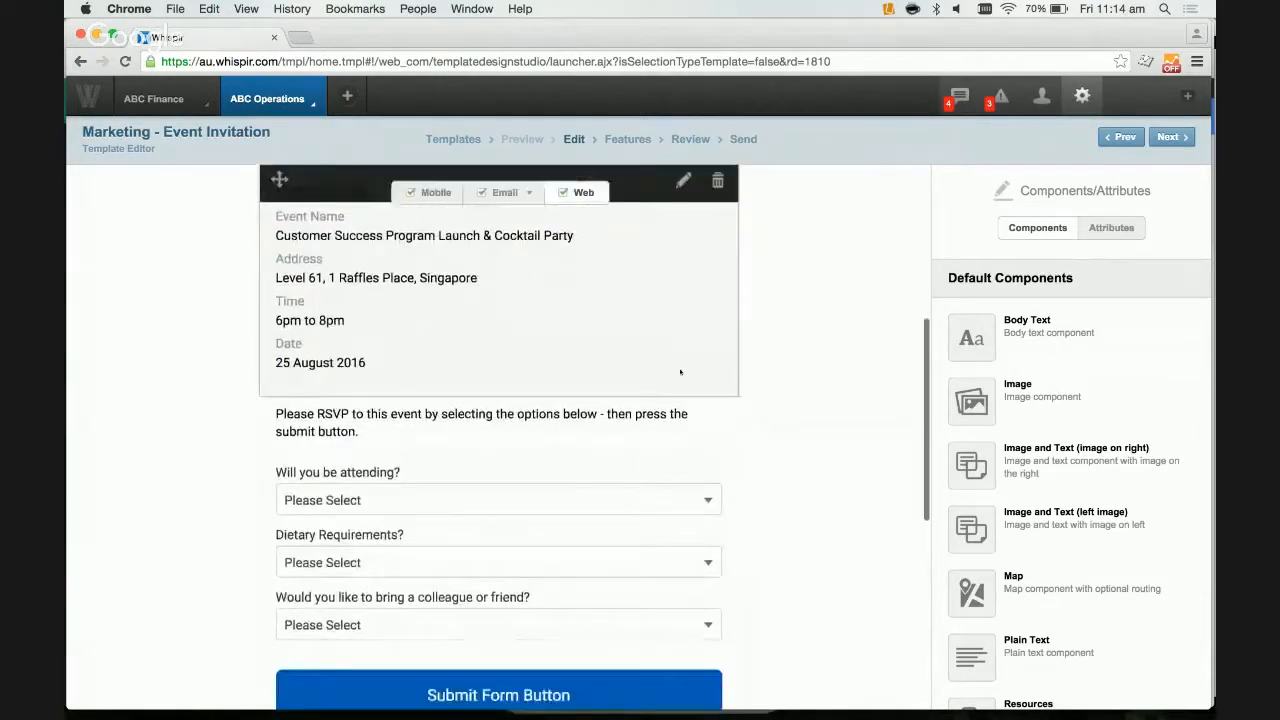
scroll(680, 372, up, 10)
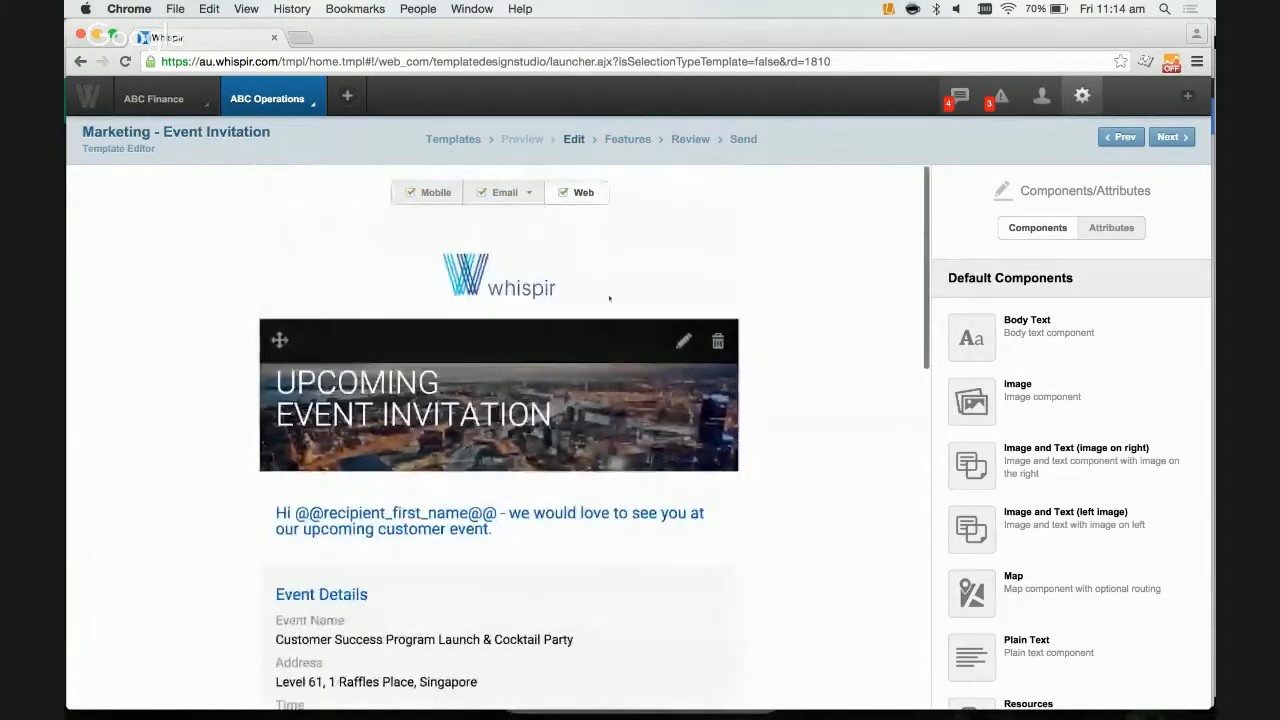
click(505, 193)
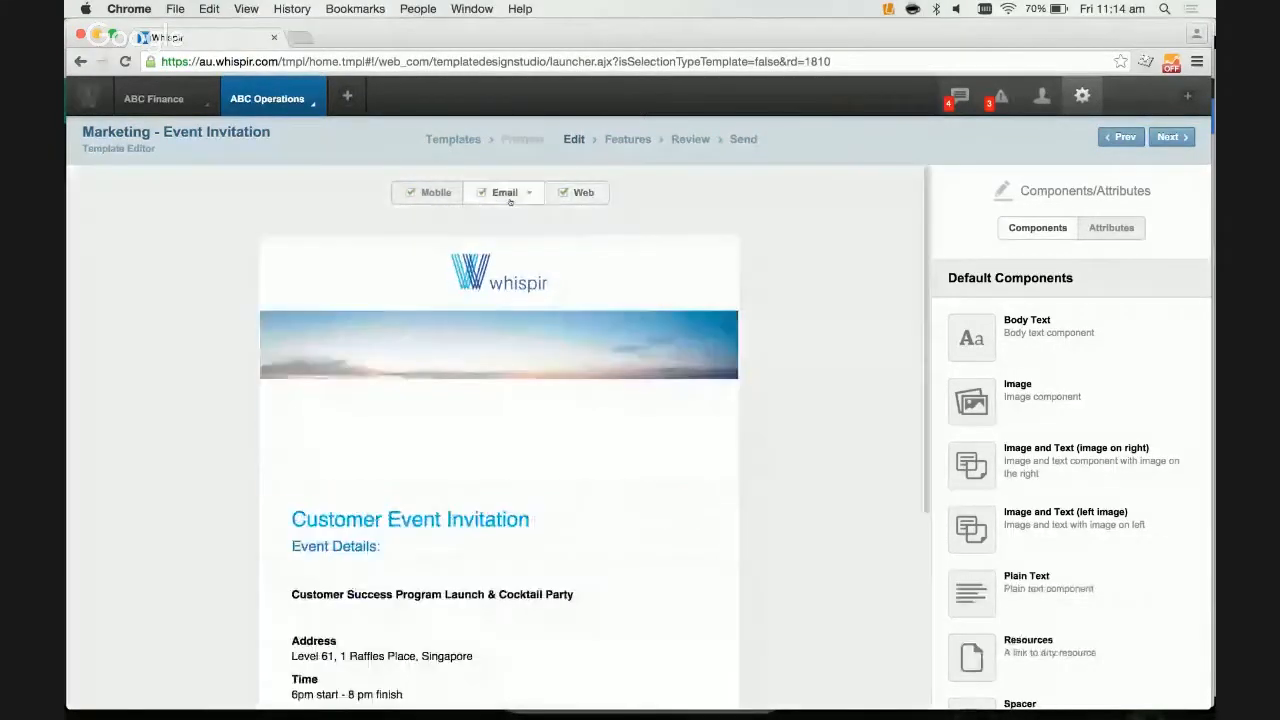
click(429, 191)
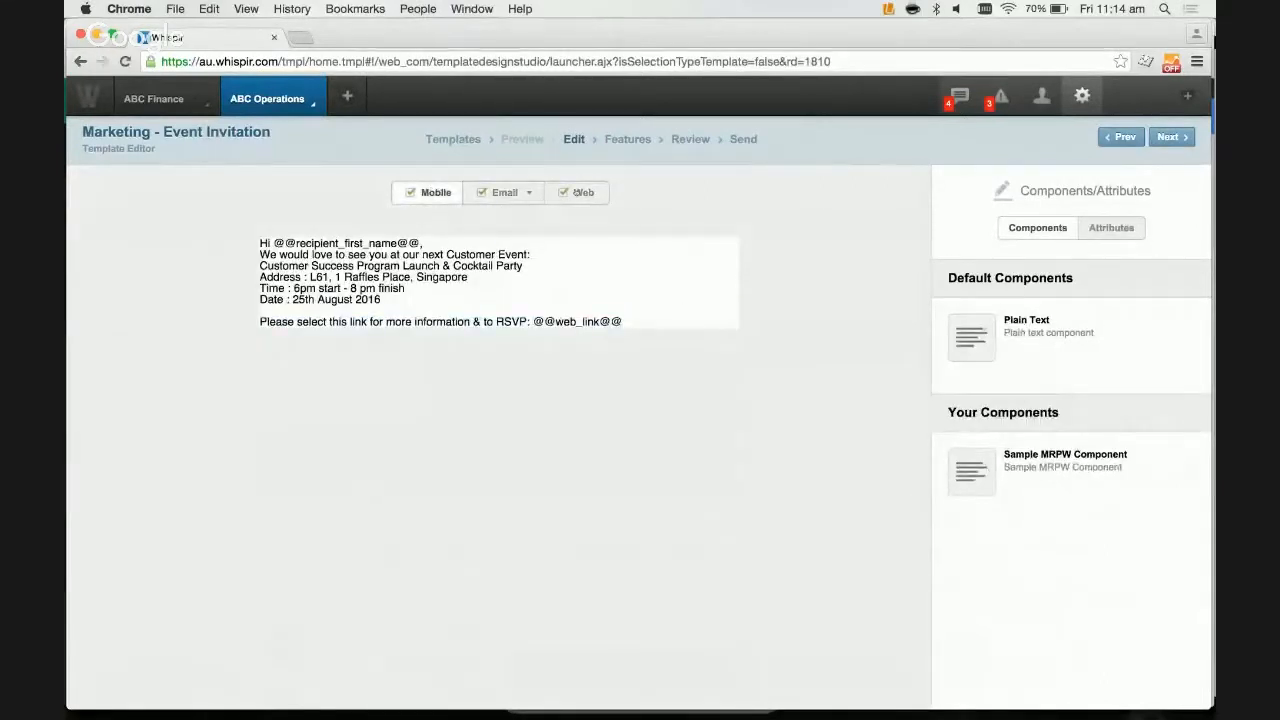
click(577, 192)
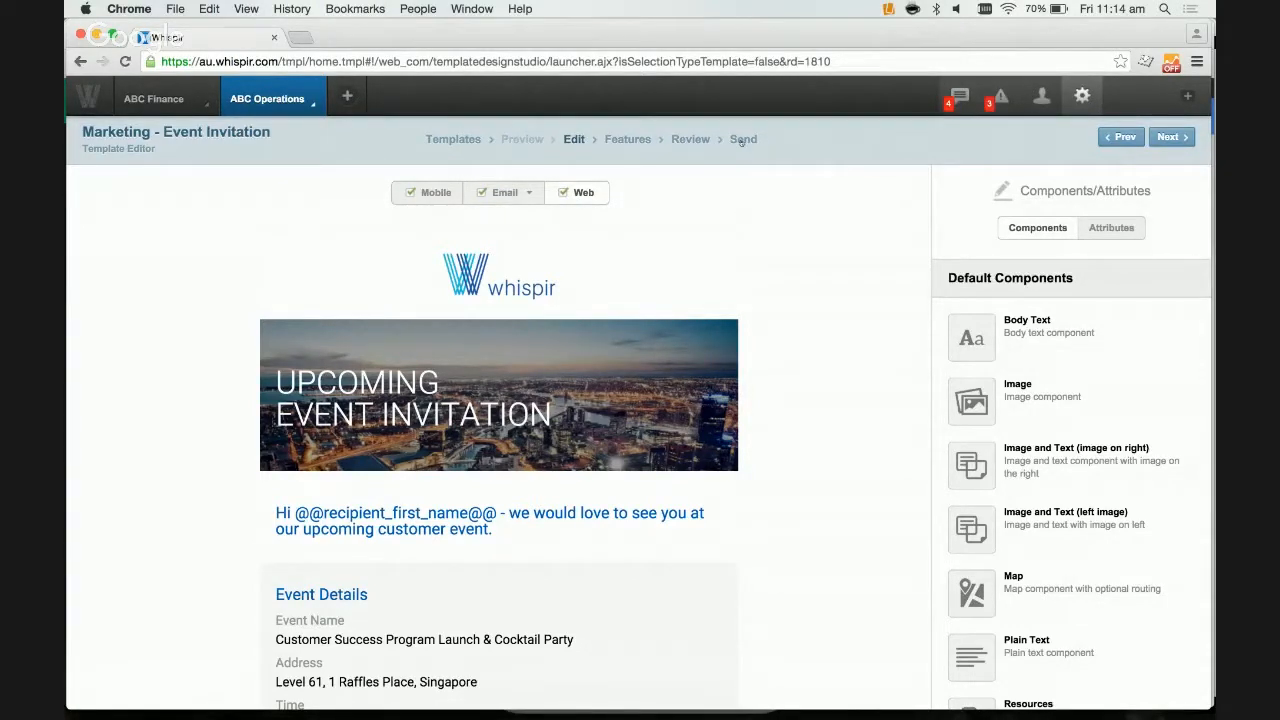
Add the first two contacts in the address book as To recipients of the event invitation and send the message
click(741, 140)
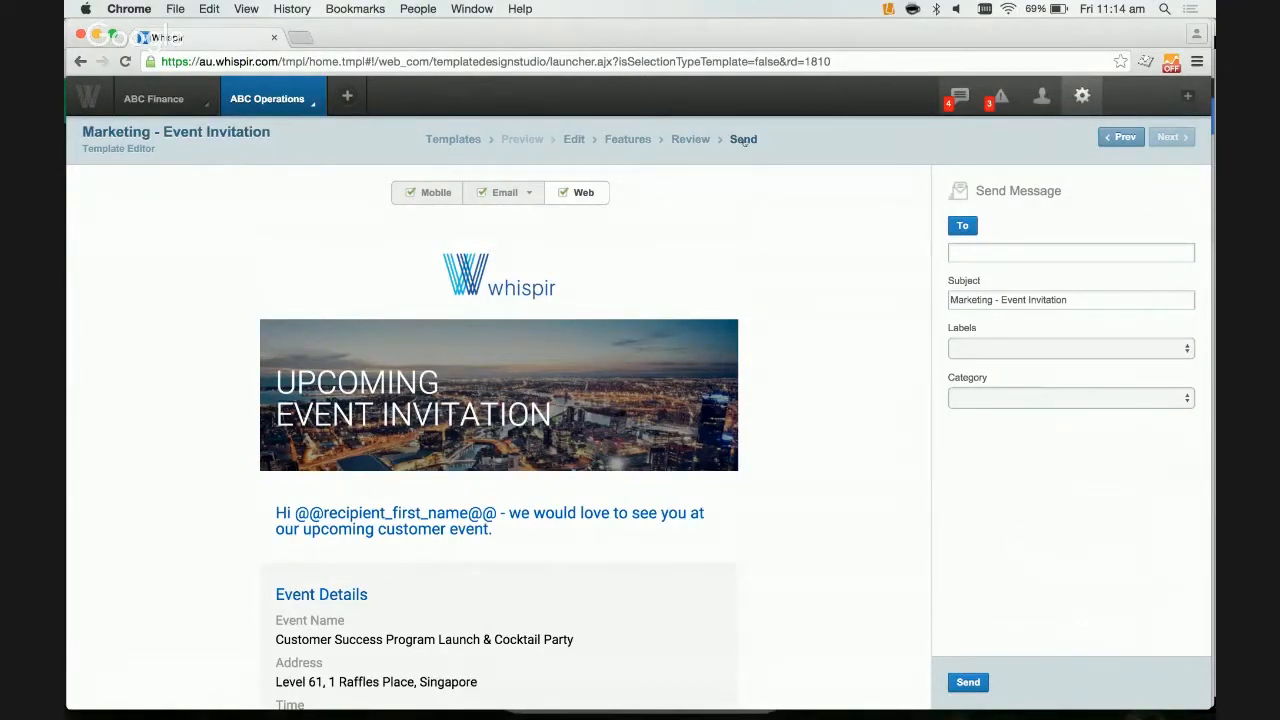
click(968, 226)
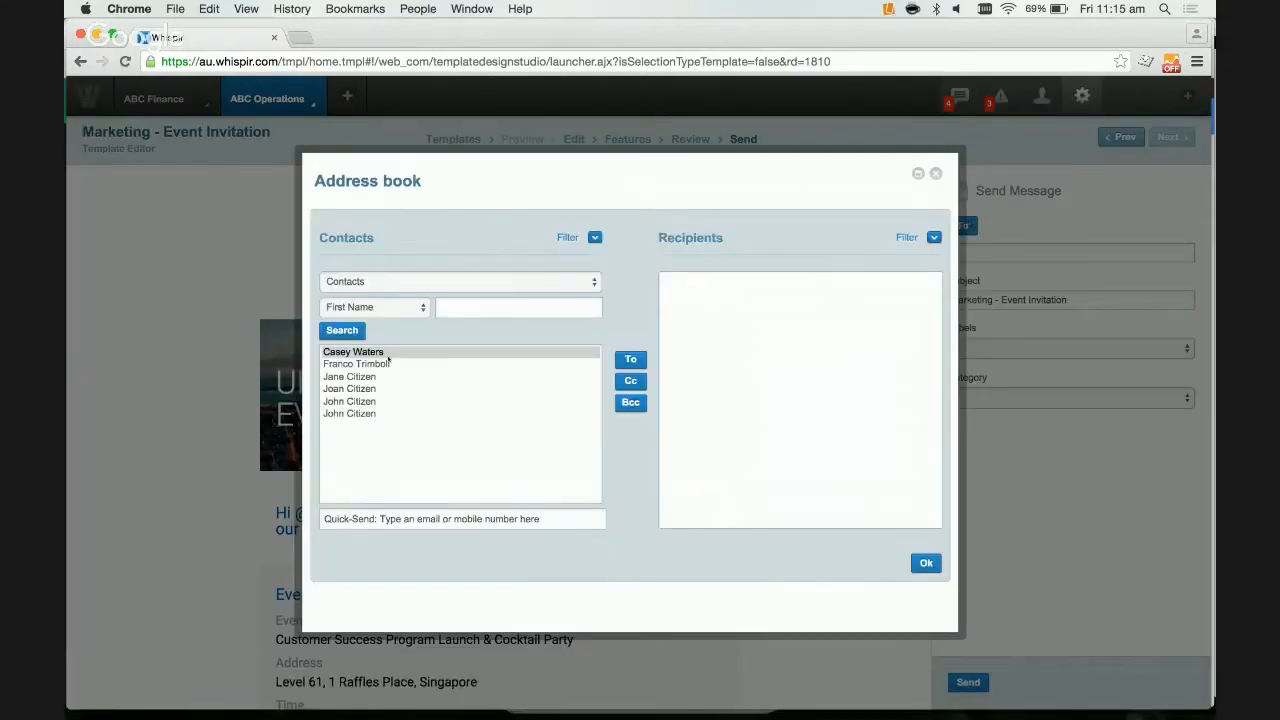
double_click(387, 354)
double_click(376, 364)
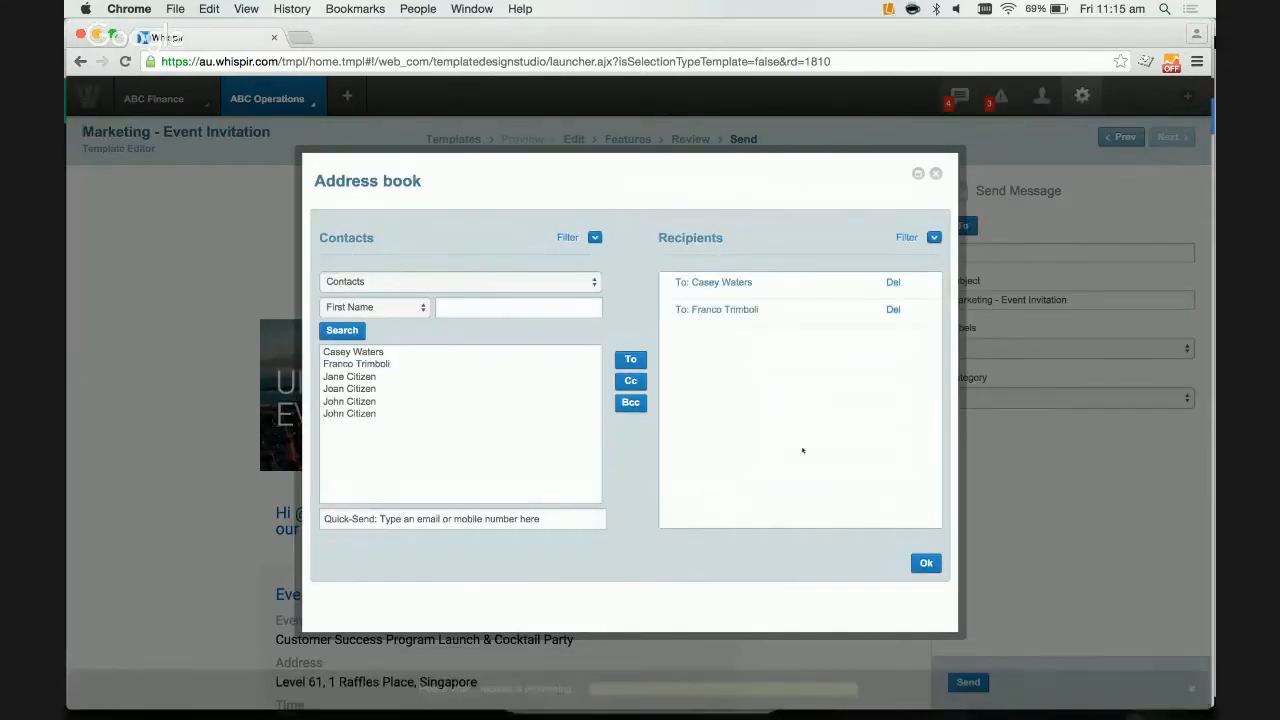
click(926, 563)
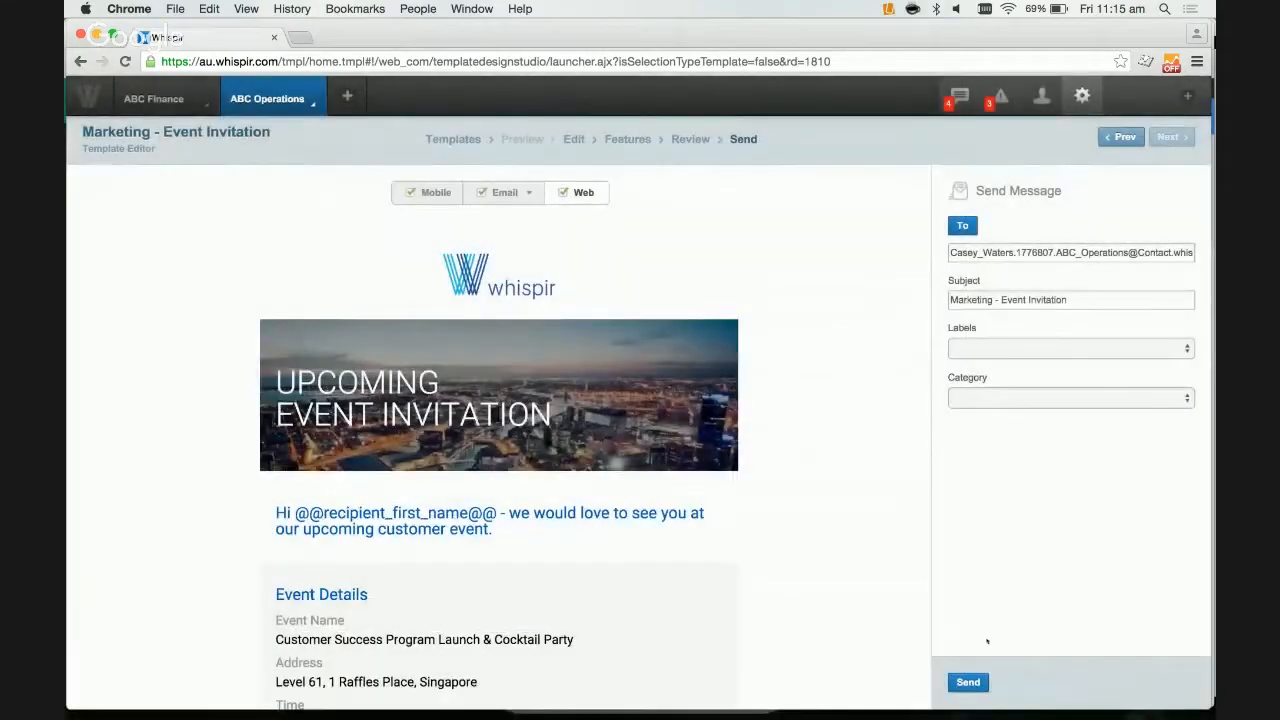
click(968, 682)
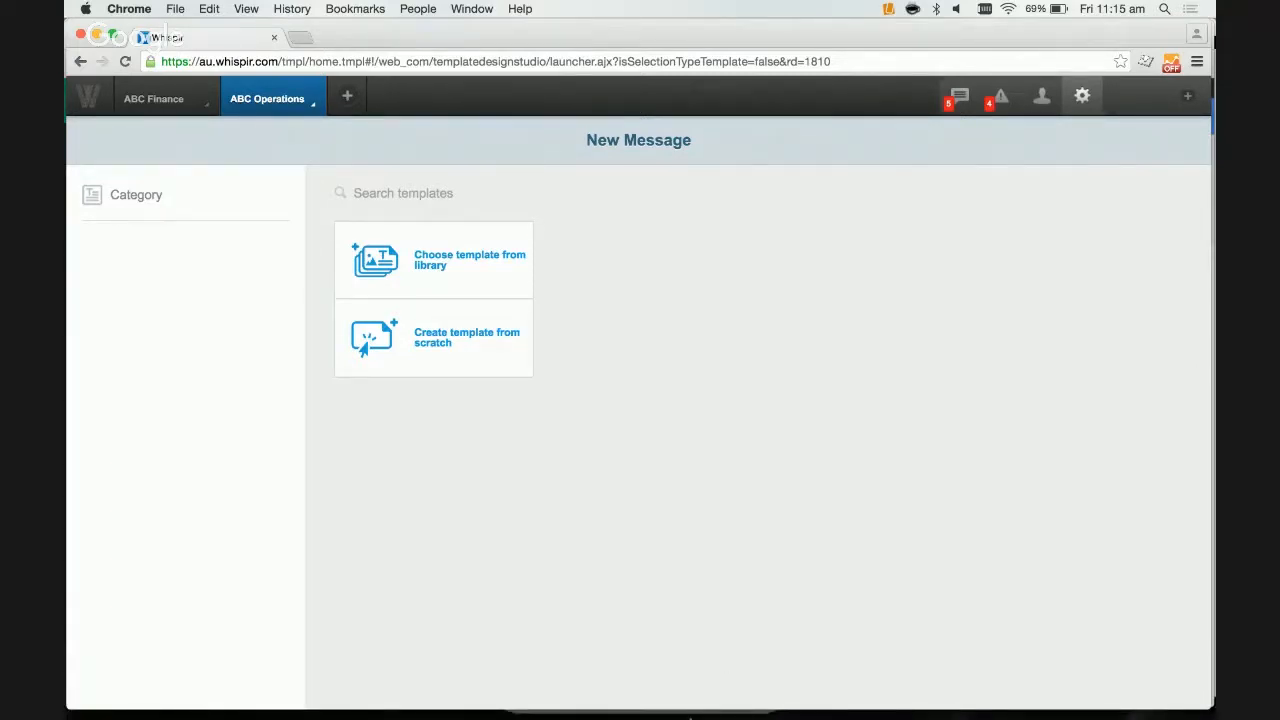
Switch to the mirrored phone in Reflector 2 to view the event invitation on mobile, and return to Chrome
click(693, 672)
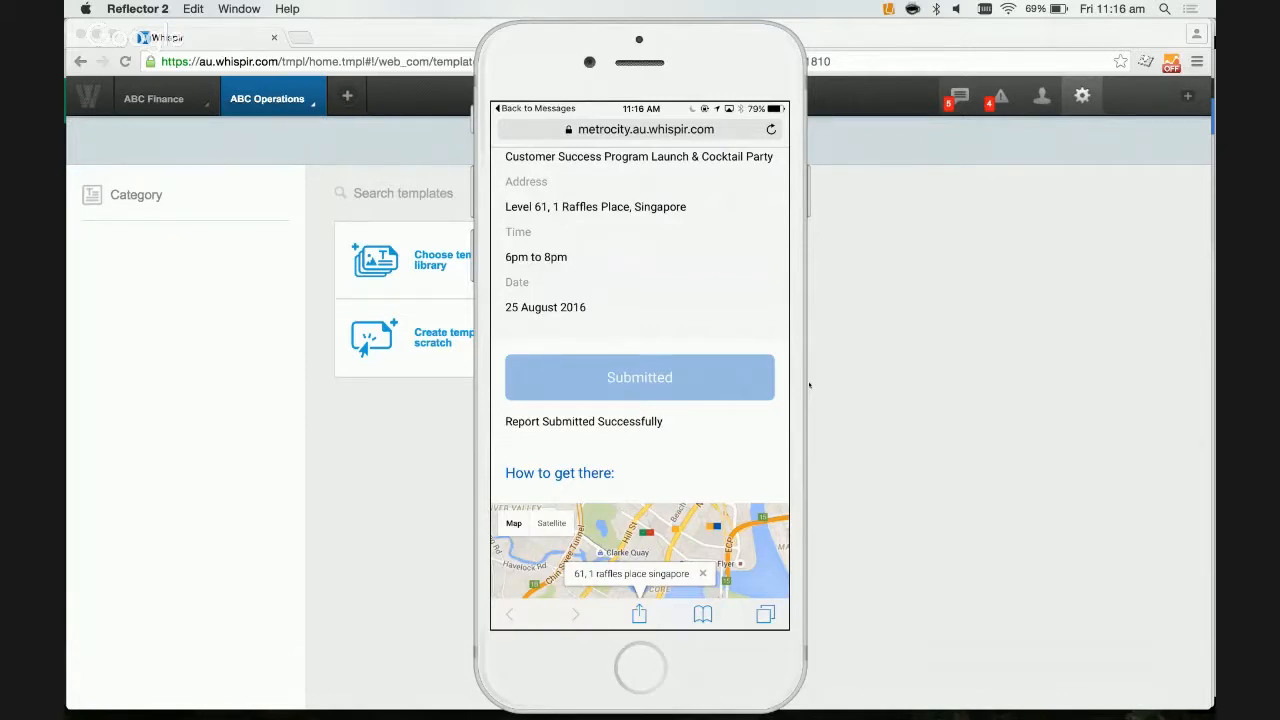
click(870, 320)
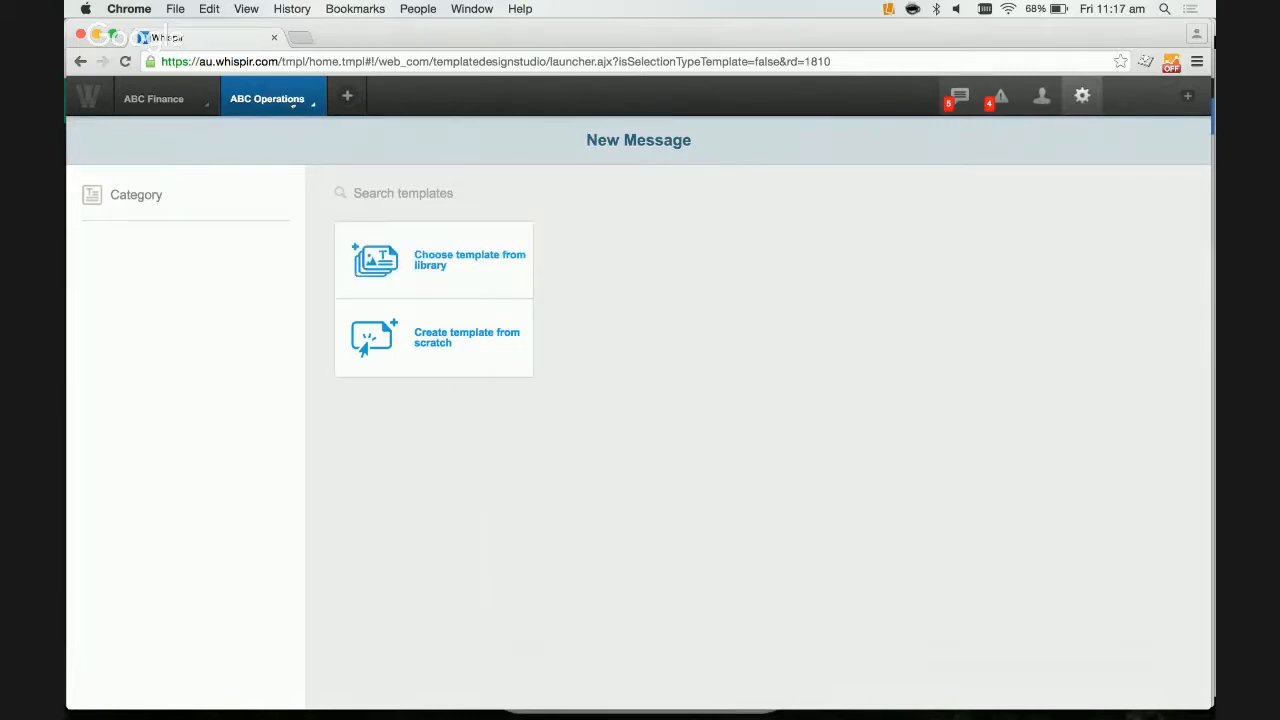
Open the template library from the ABC Operations workspace's Rich Message Studio and search it for "inv"
click(293, 104)
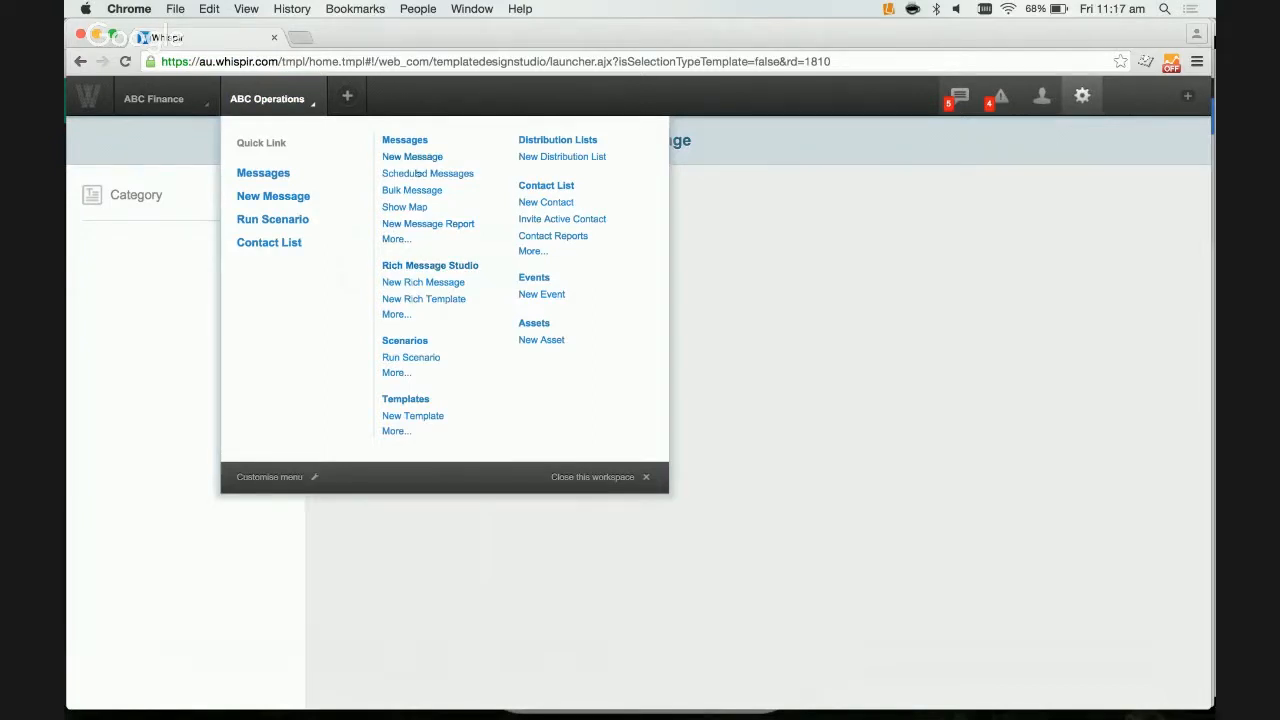
click(427, 267)
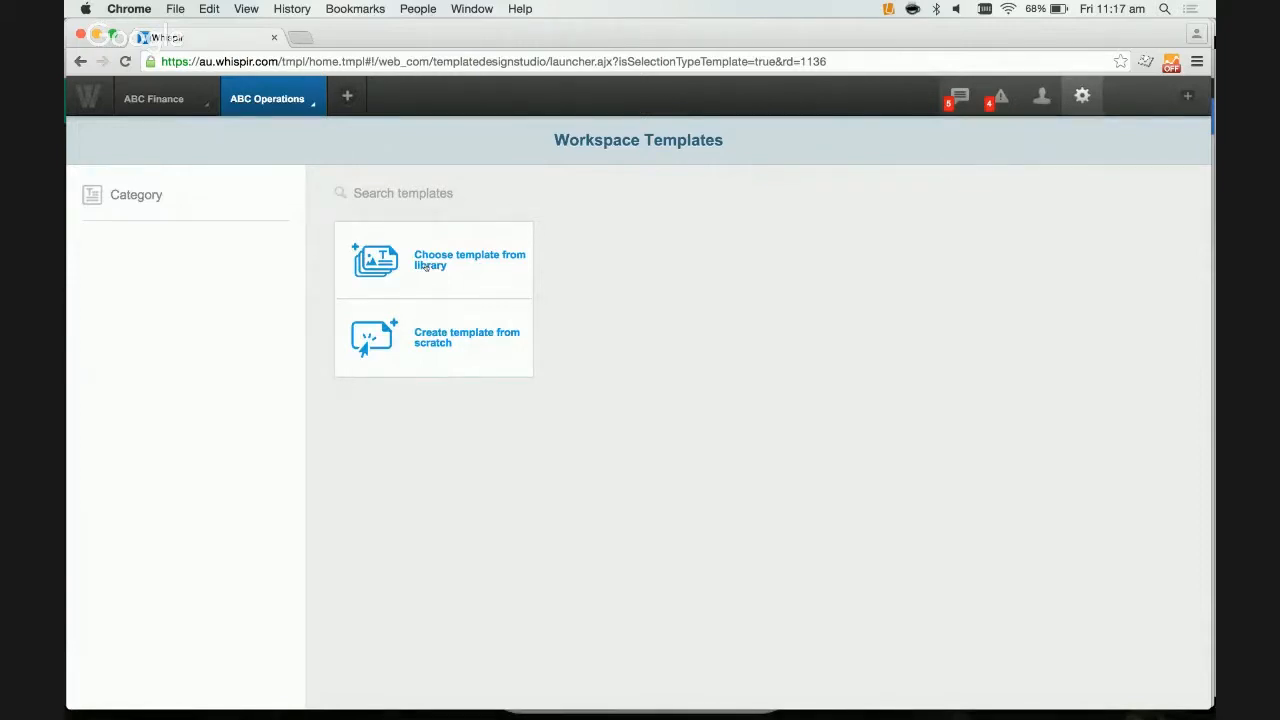
click(491, 271)
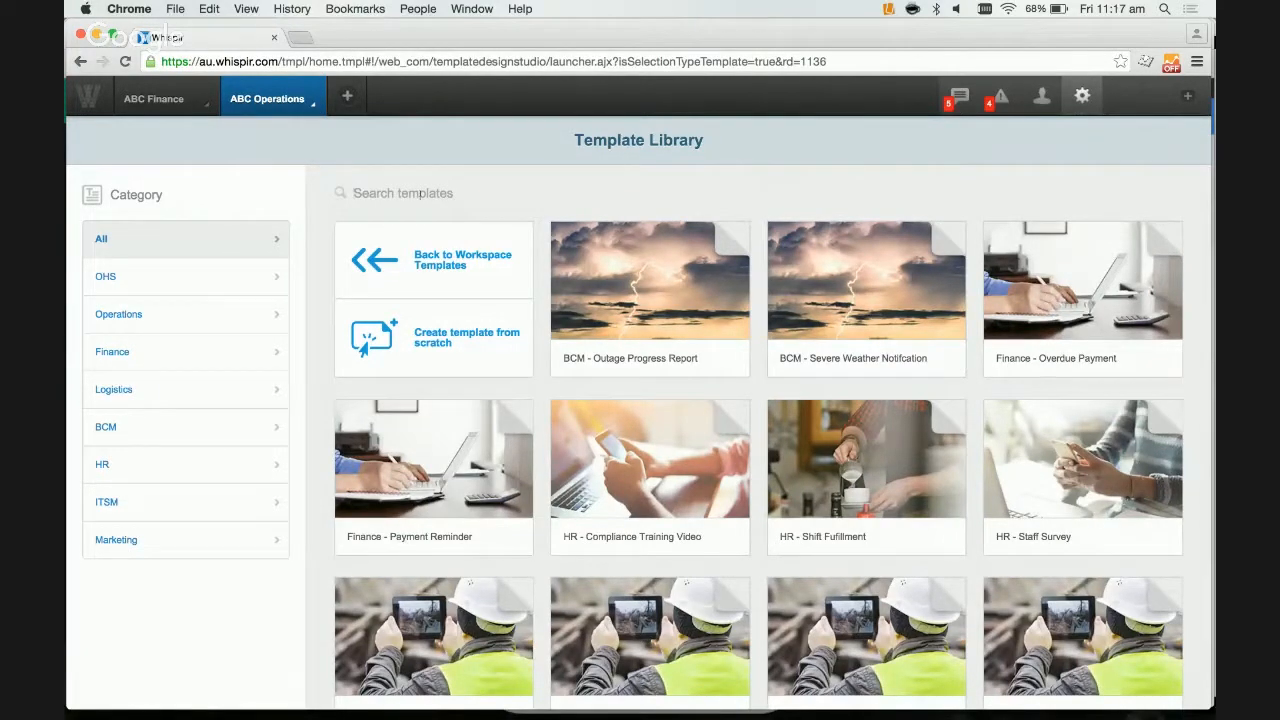
click(420, 193)
text(inv)
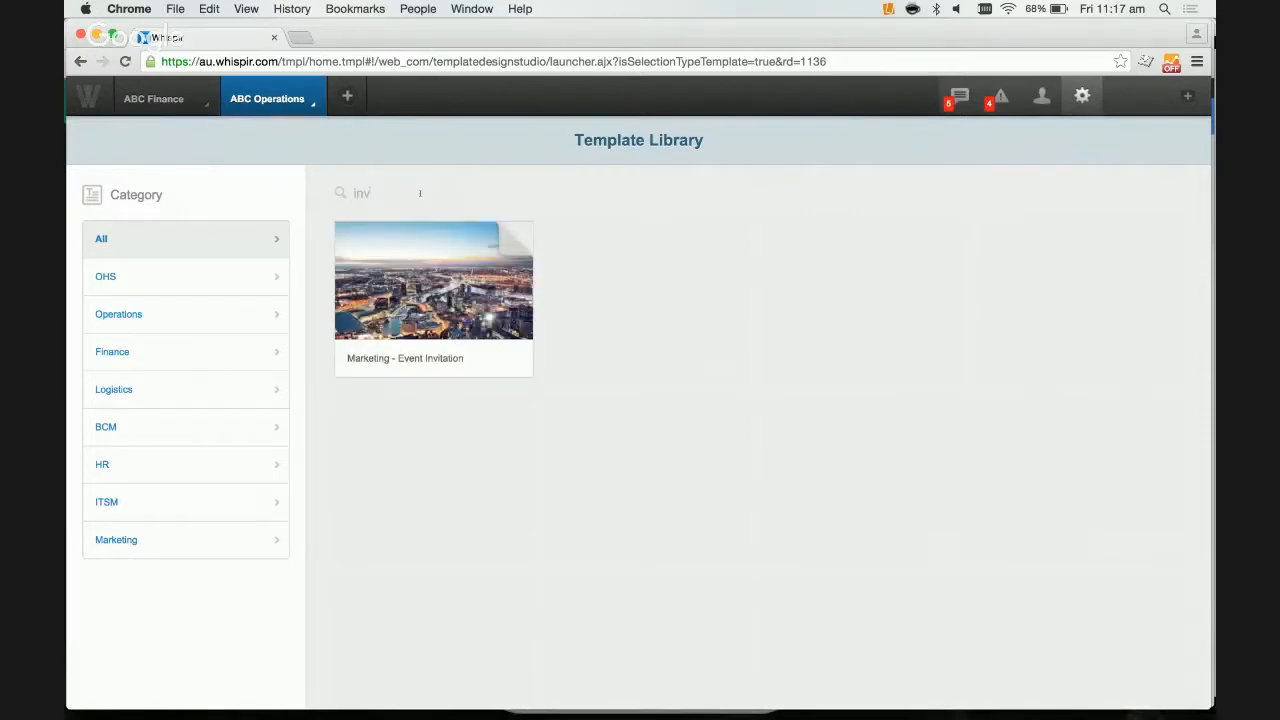
Use the Marketing - Event Invitation library template and set its template name to "Conference - Event Invitation" in the save details
mouse_move(441, 264)
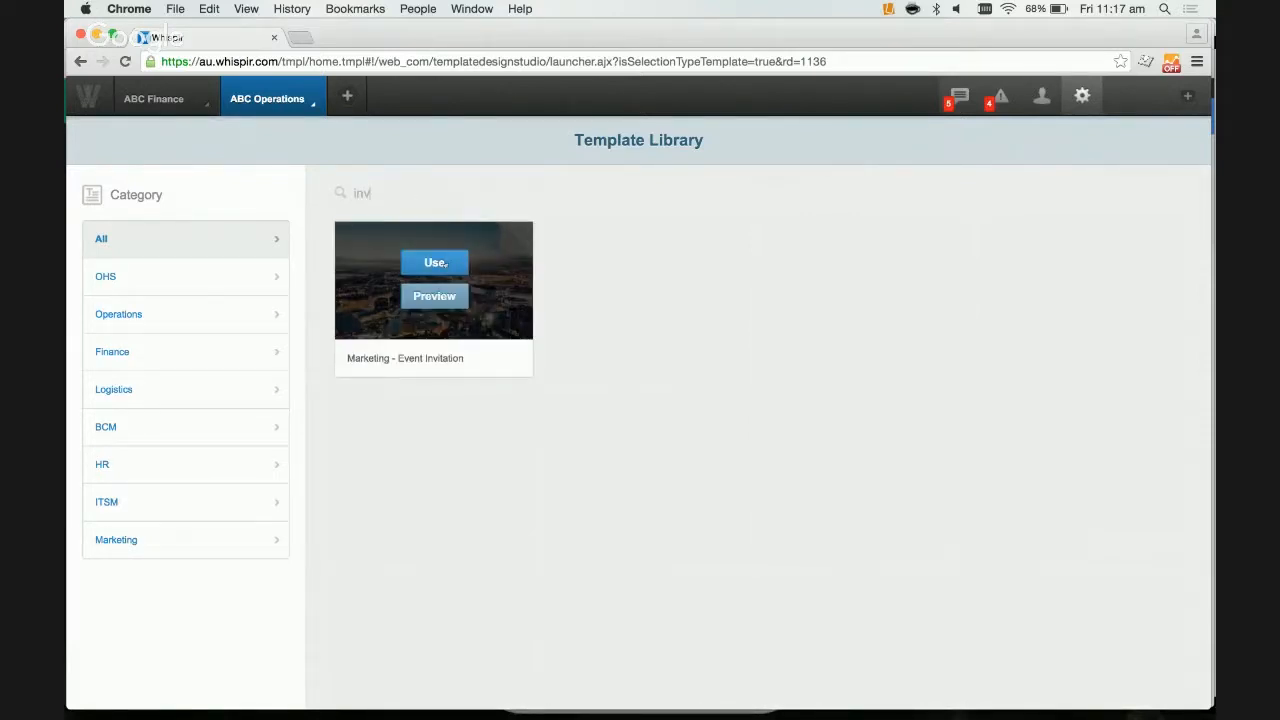
click(437, 264)
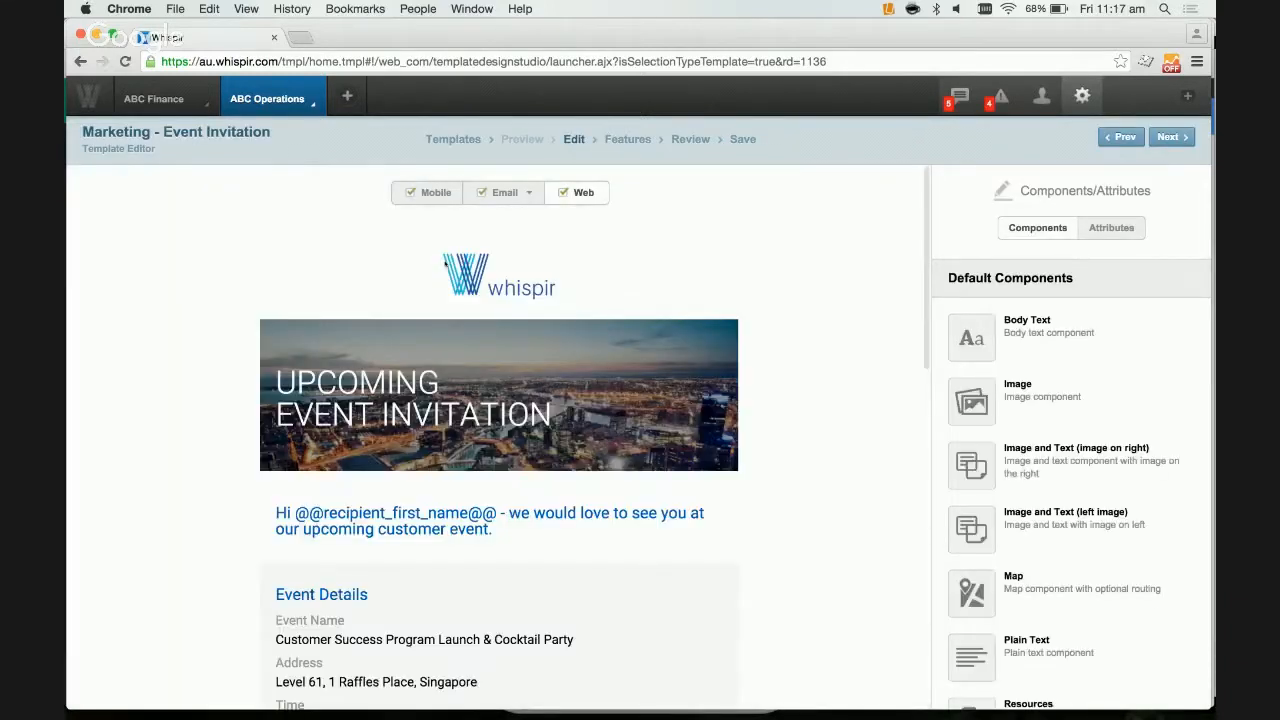
mouse_move(659, 273)
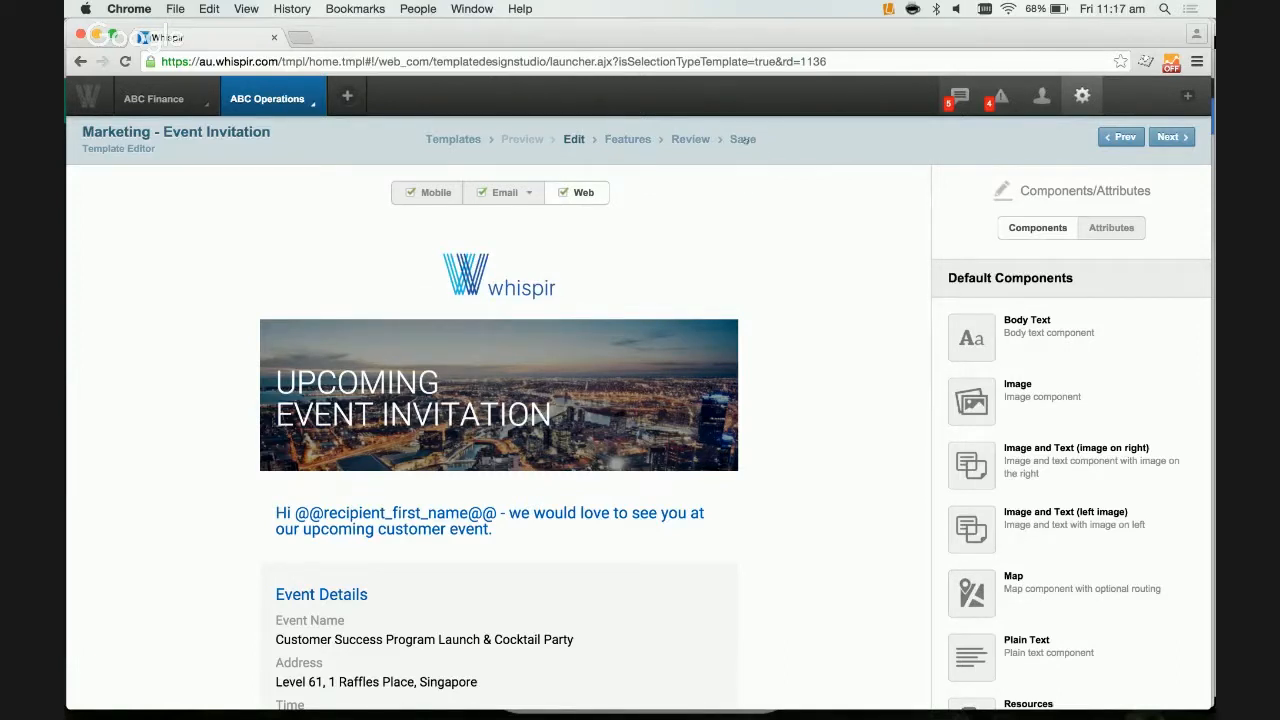
click(740, 139)
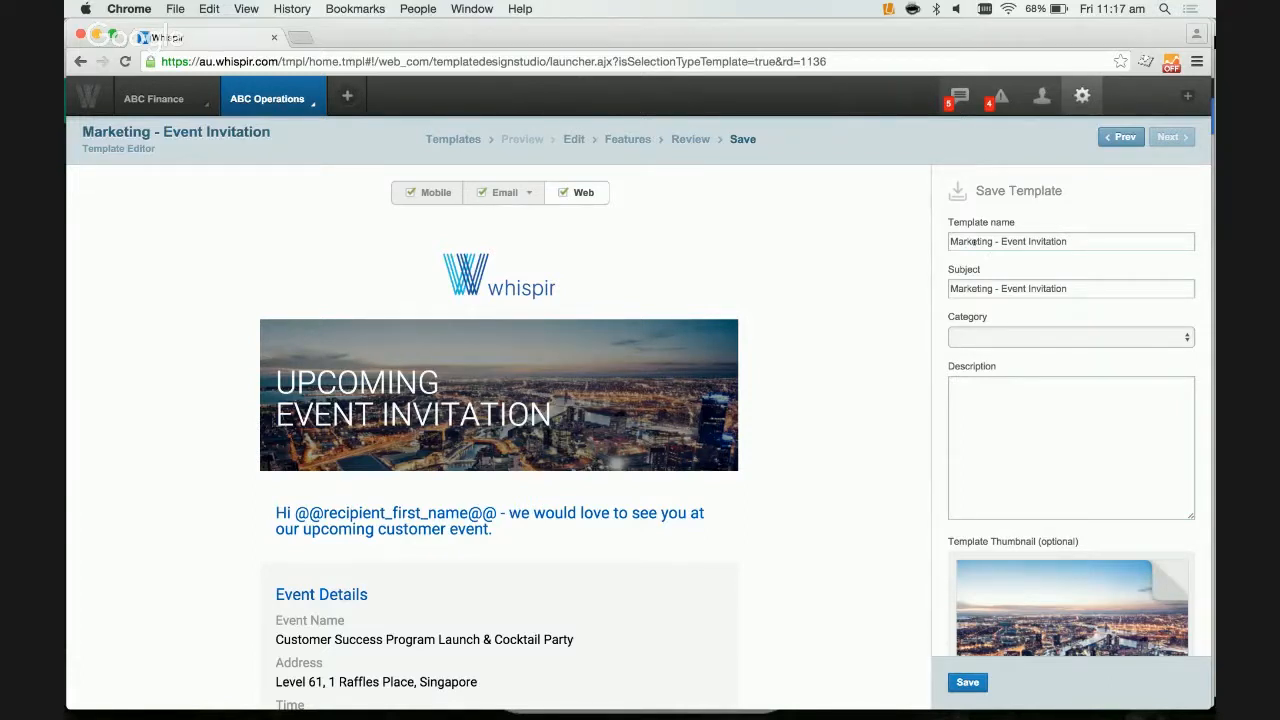
double_click(973, 241)
text(Conference)
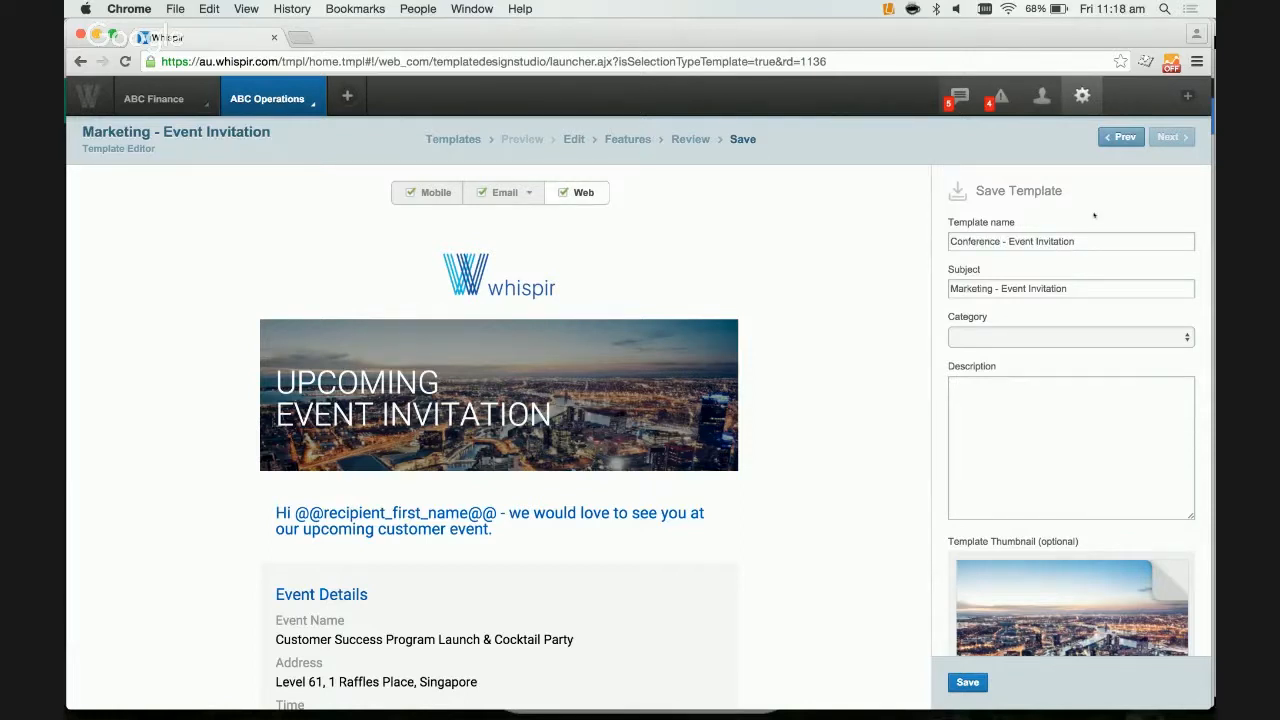
Set the template's category to Training, open the replacement options for its thumbnail, and save it to the workspace
scroll(1094, 215, down, 1)
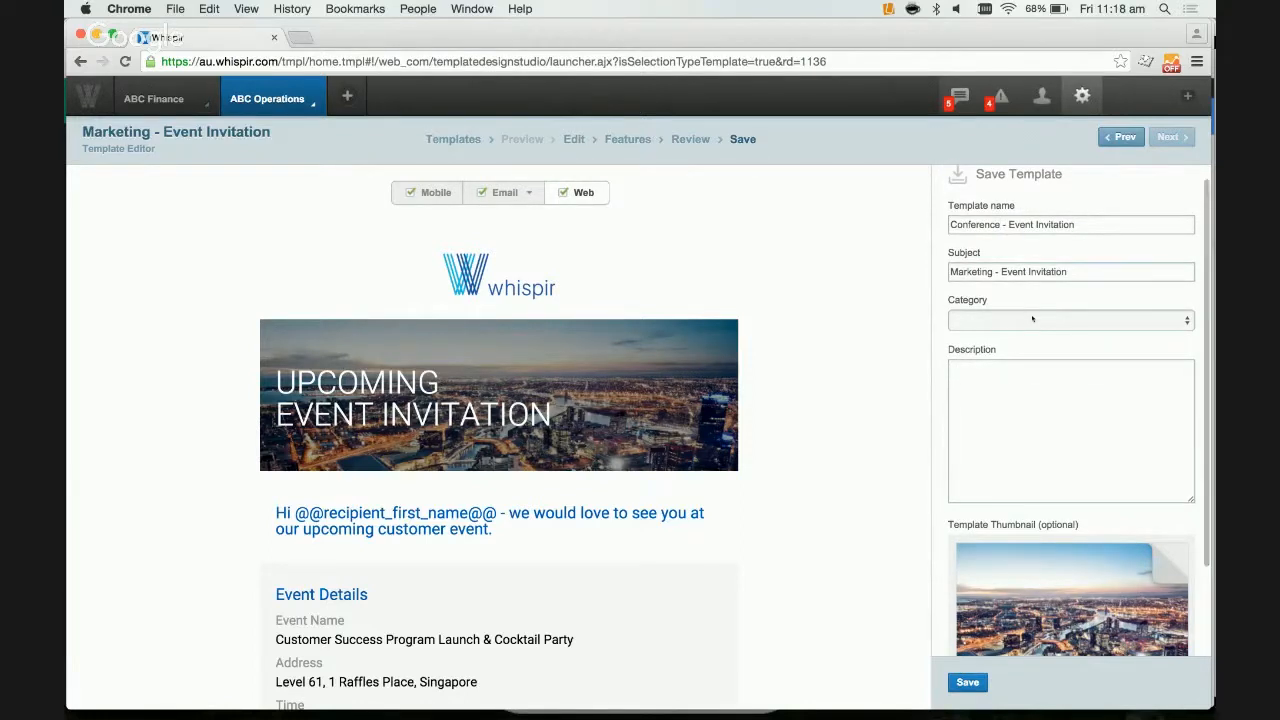
click(1032, 318)
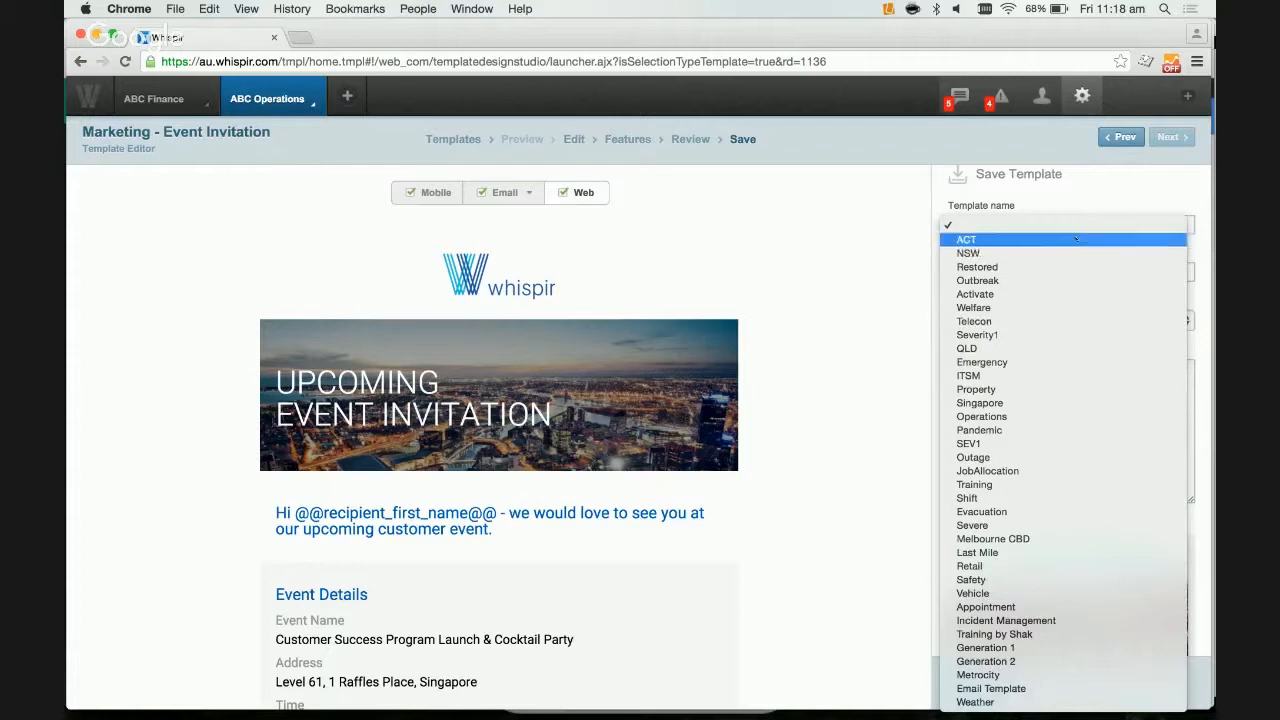
click(1016, 486)
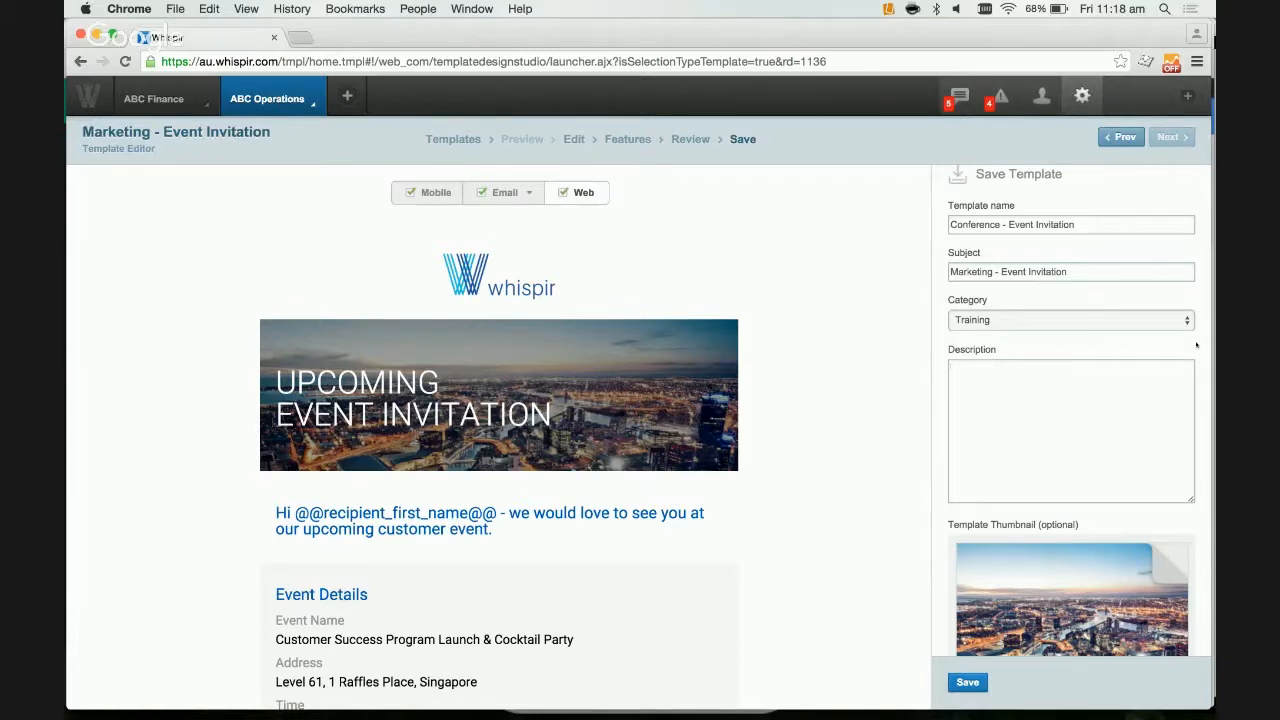
scroll(1197, 345, down, 2)
scroll(1196, 345, down, 1)
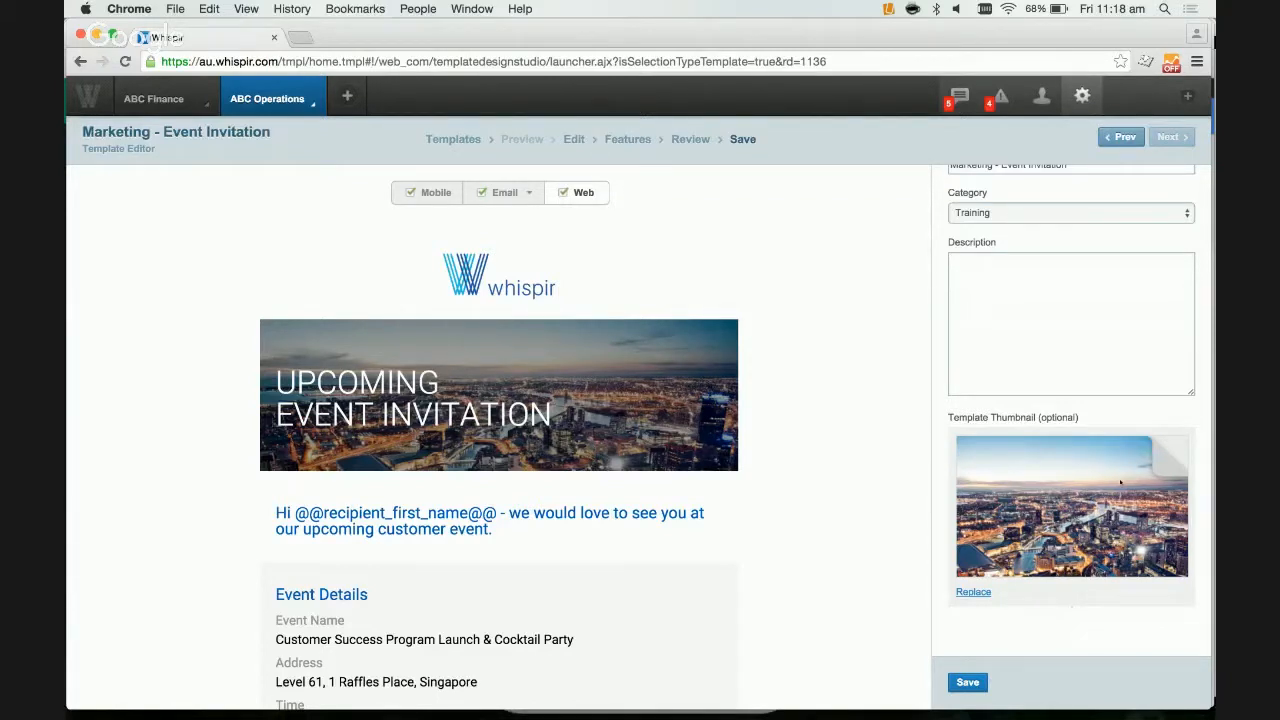
click(973, 592)
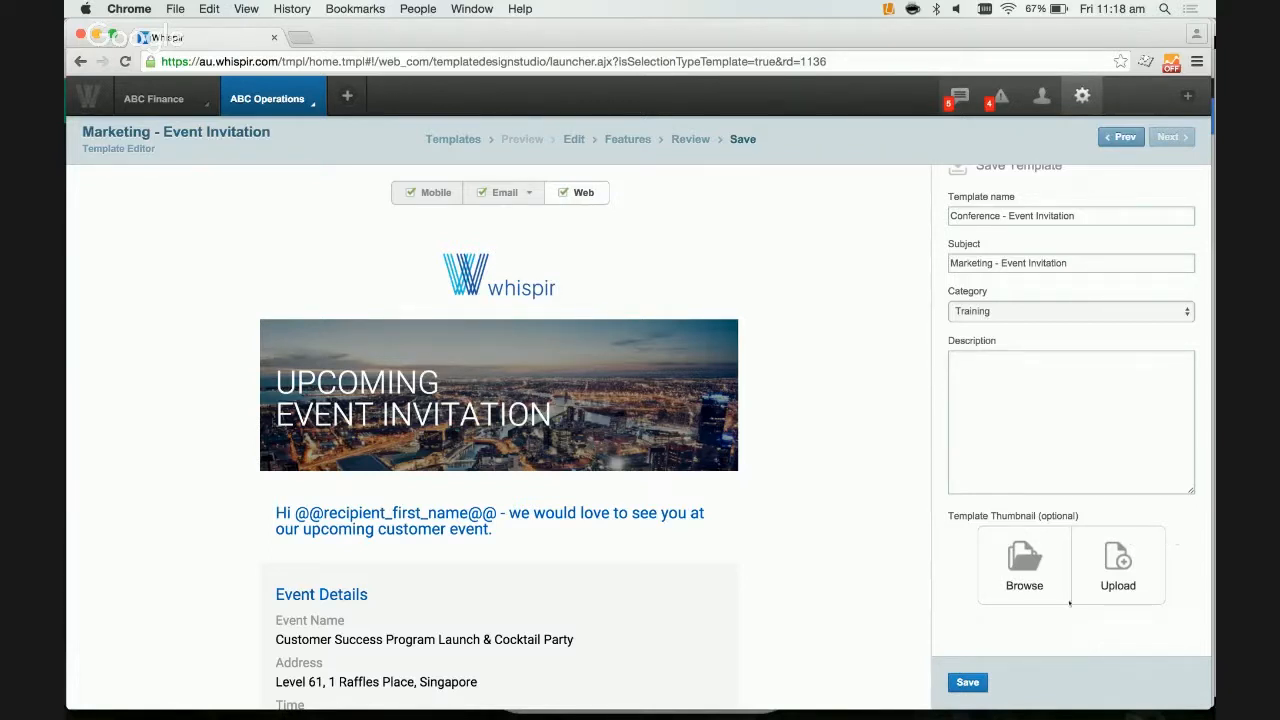
click(975, 682)
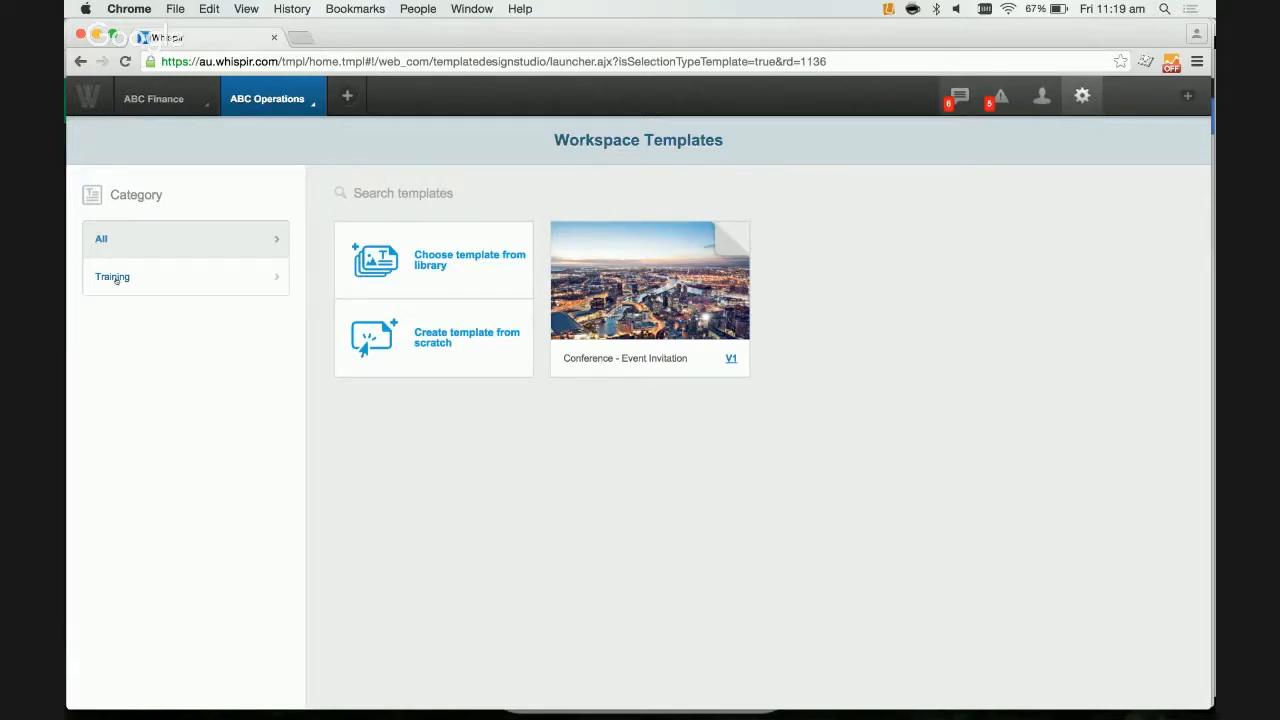
Use the library's BCM - Outage Progress Report template, look through its web content, and save it to the workspace under the same name
click(436, 236)
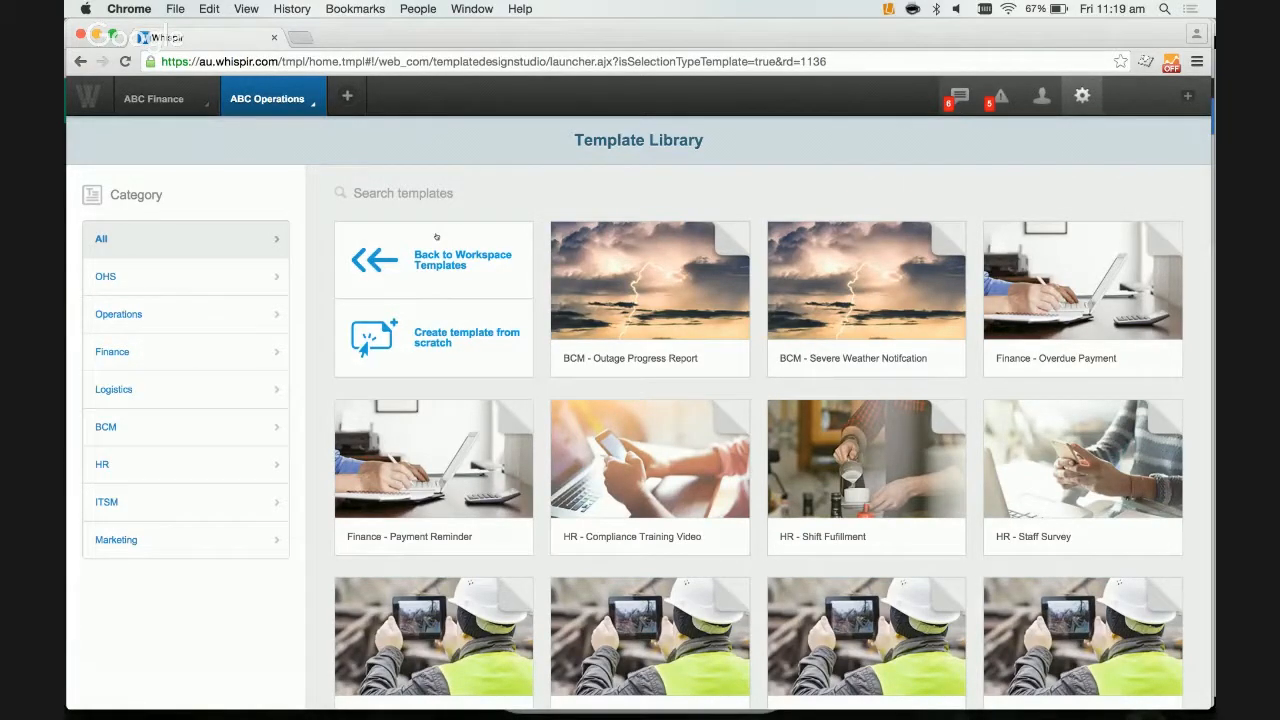
mouse_move(650, 262)
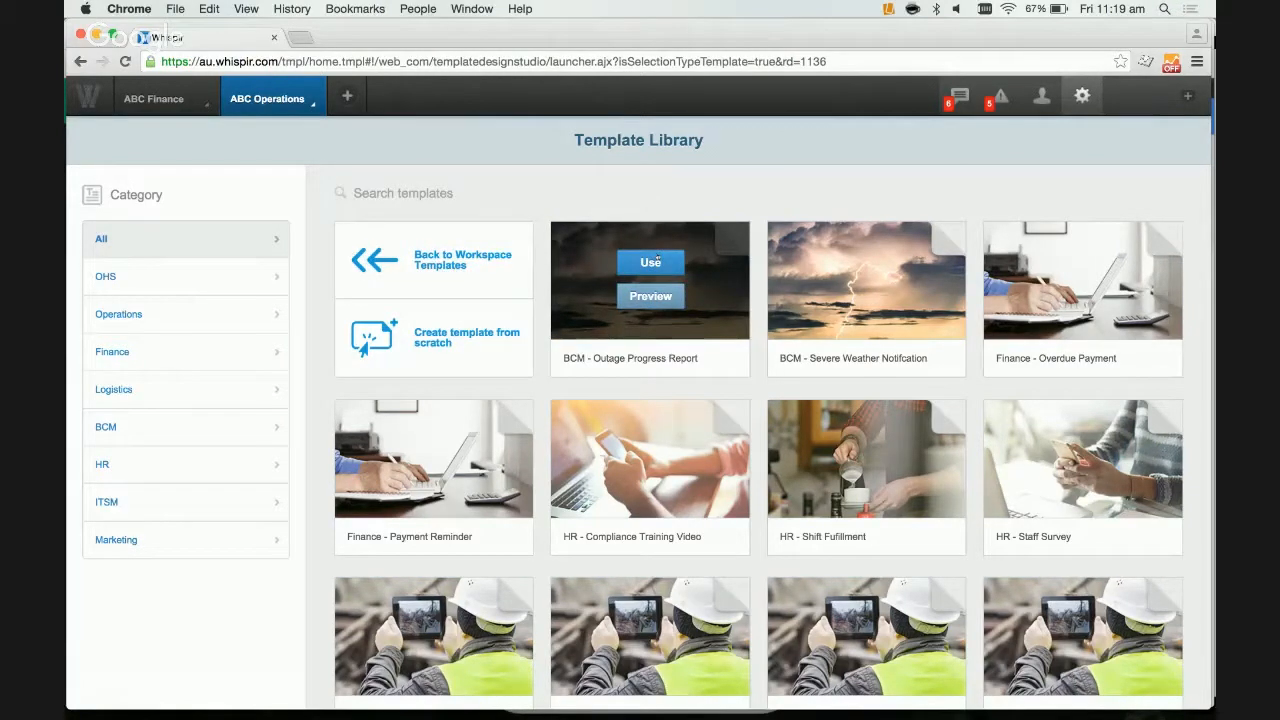
click(651, 262)
click(651, 262)
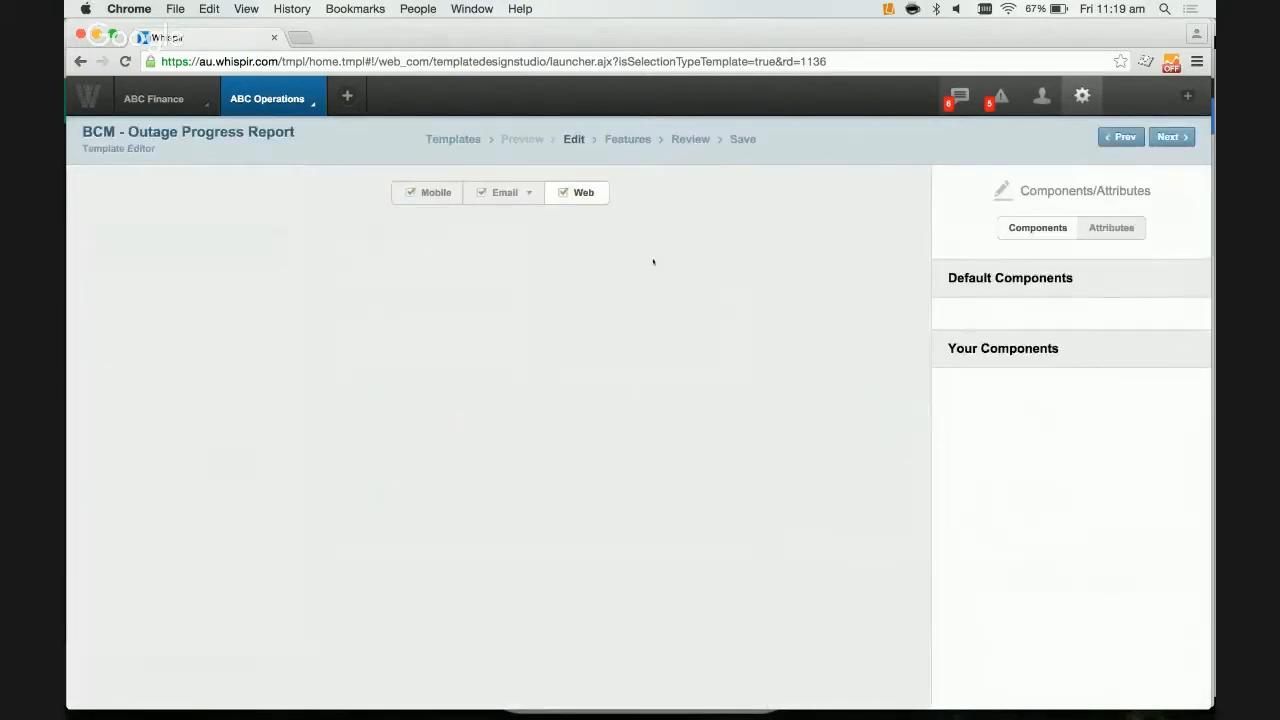
scroll(796, 256, down, 5)
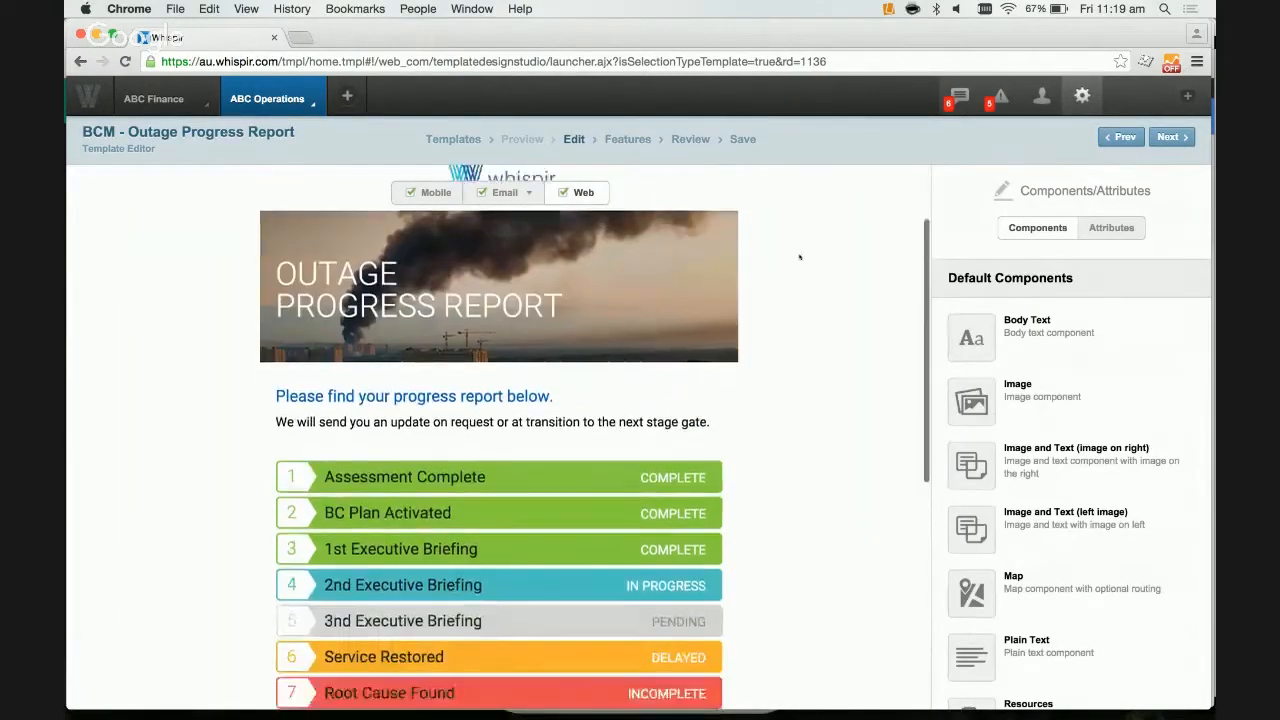
scroll(799, 257, down, 3)
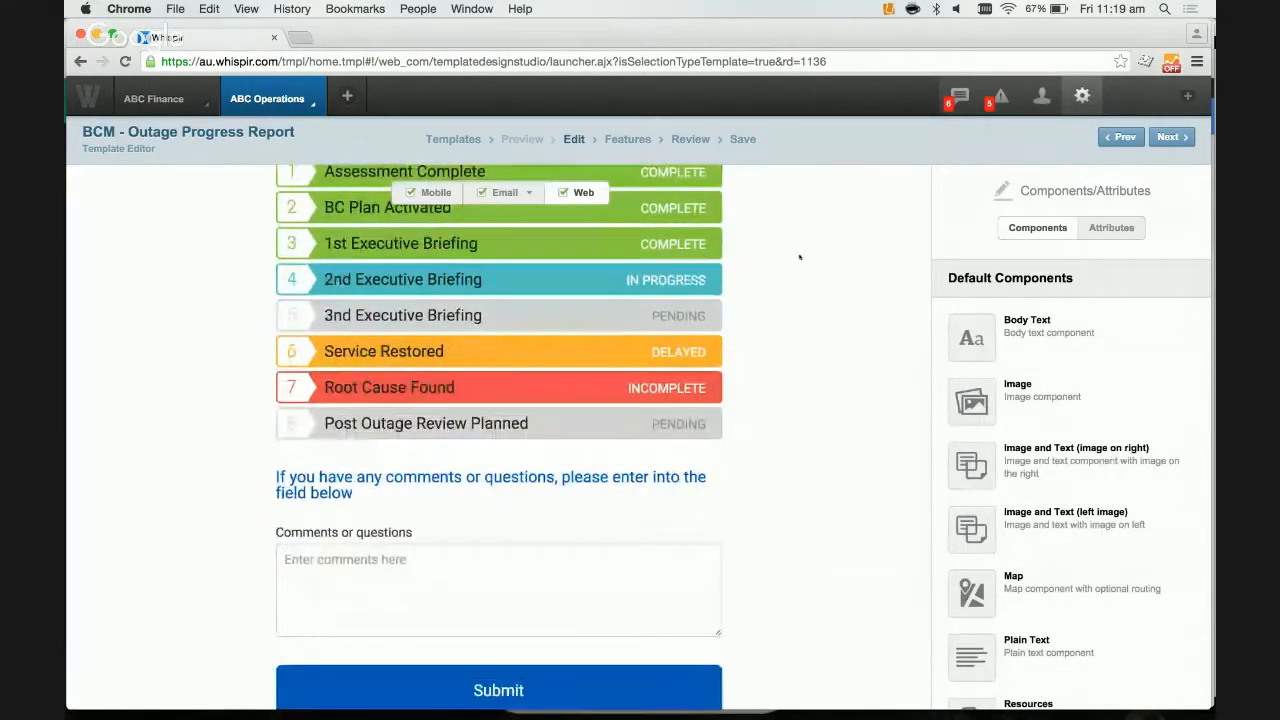
scroll(799, 257, up, 8)
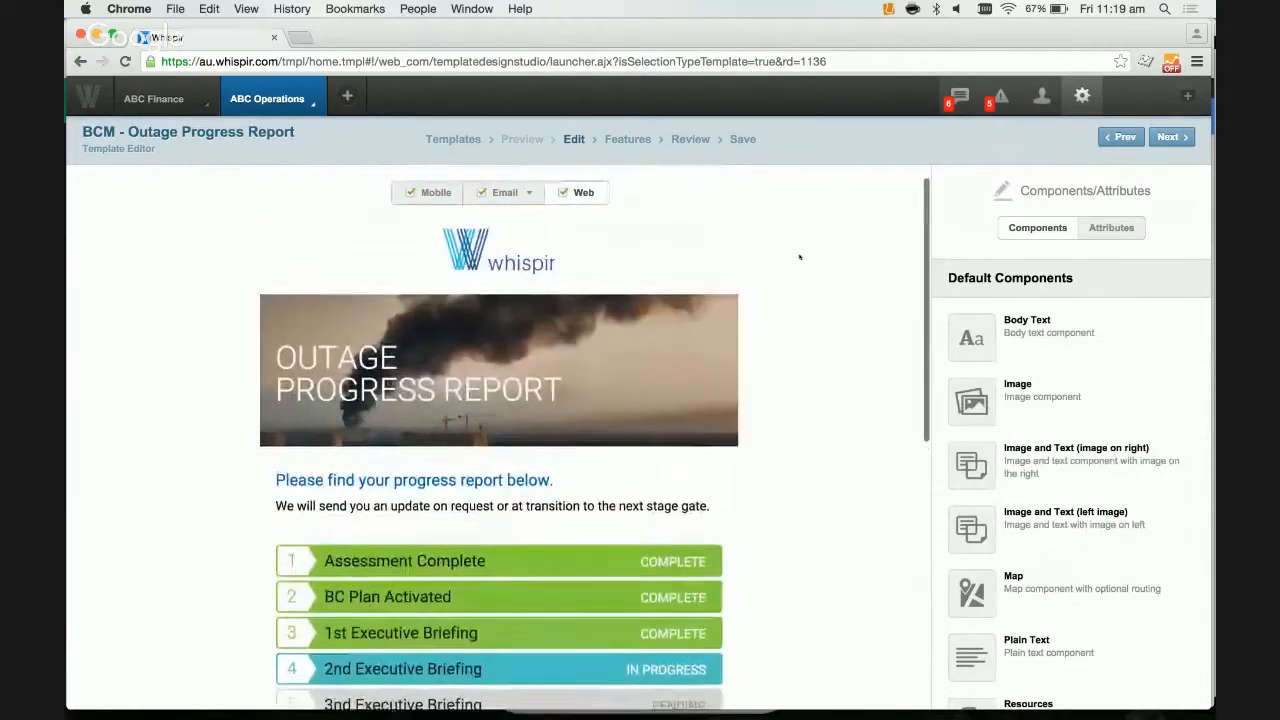
click(744, 139)
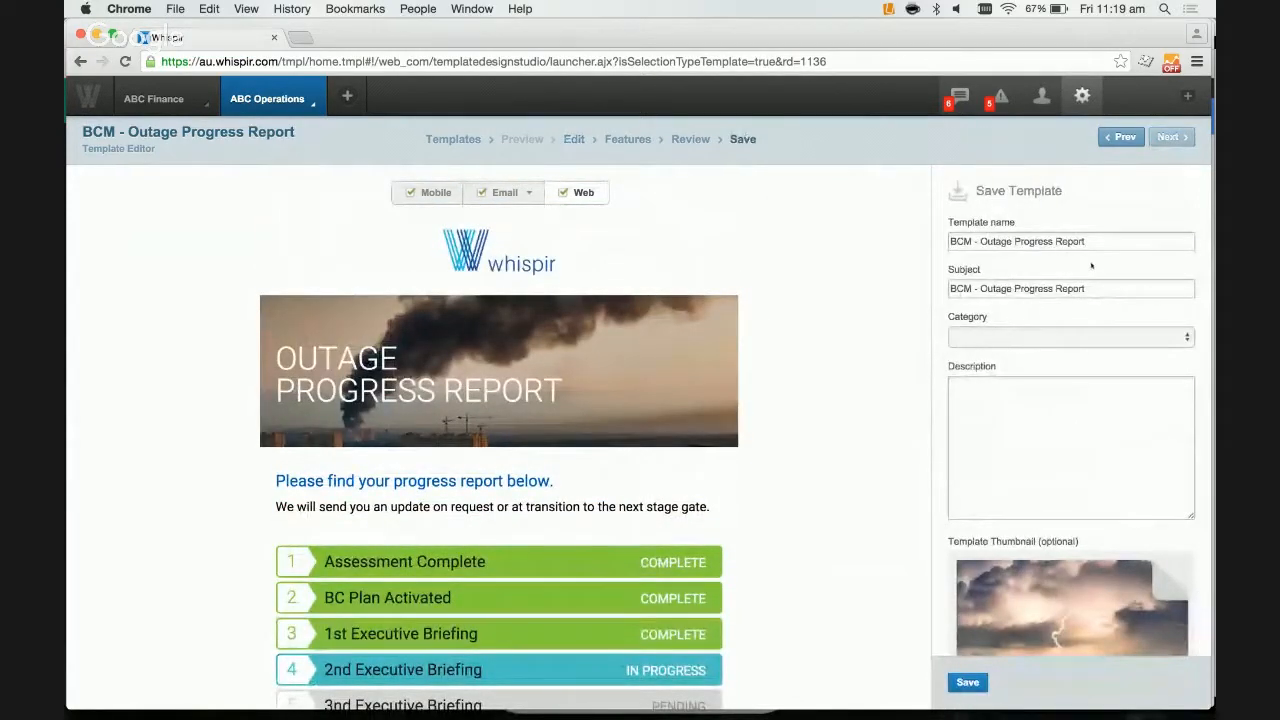
click(966, 682)
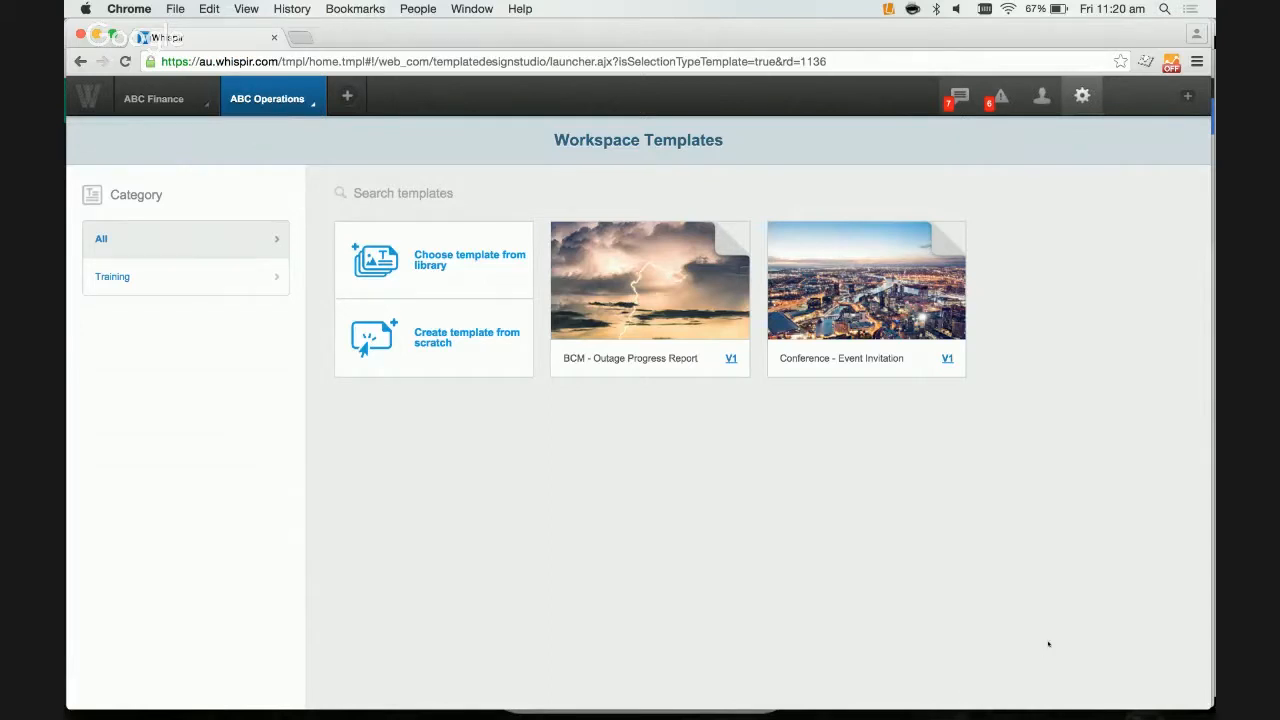
Open the Conference - Event Invitation workspace template for editing and look over the upper part of its web version
mouse_move(873, 308)
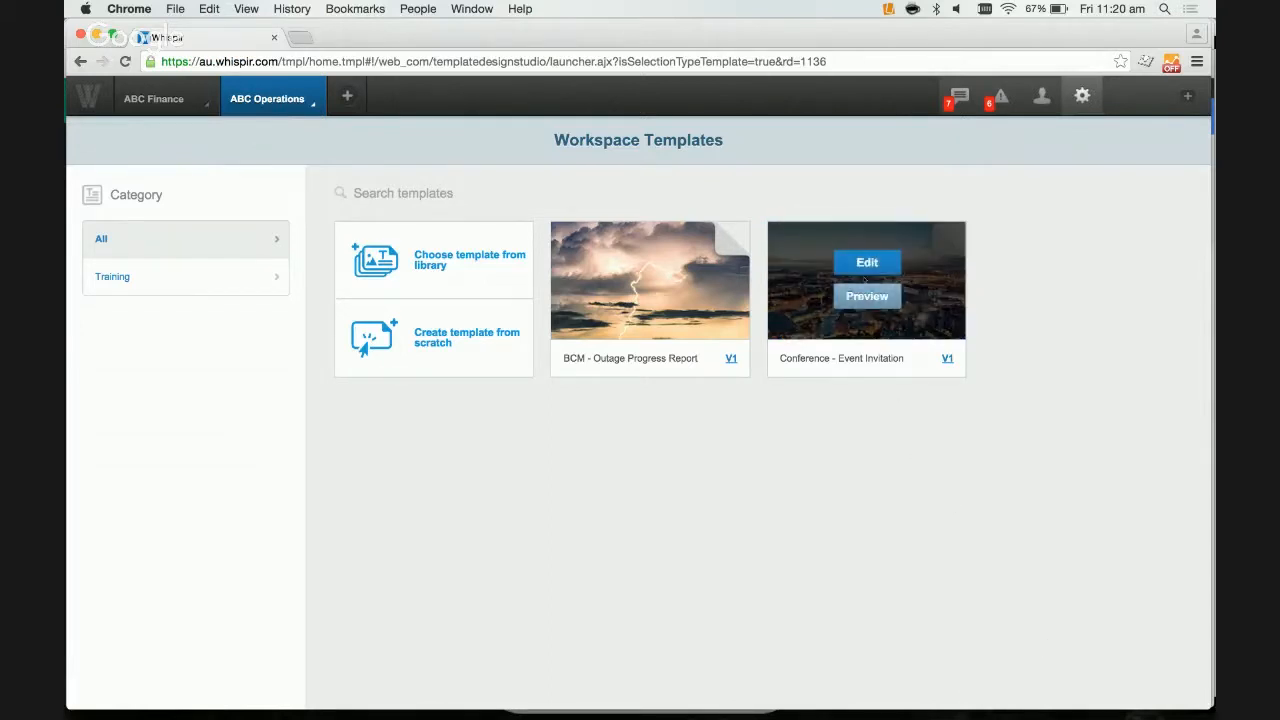
click(862, 262)
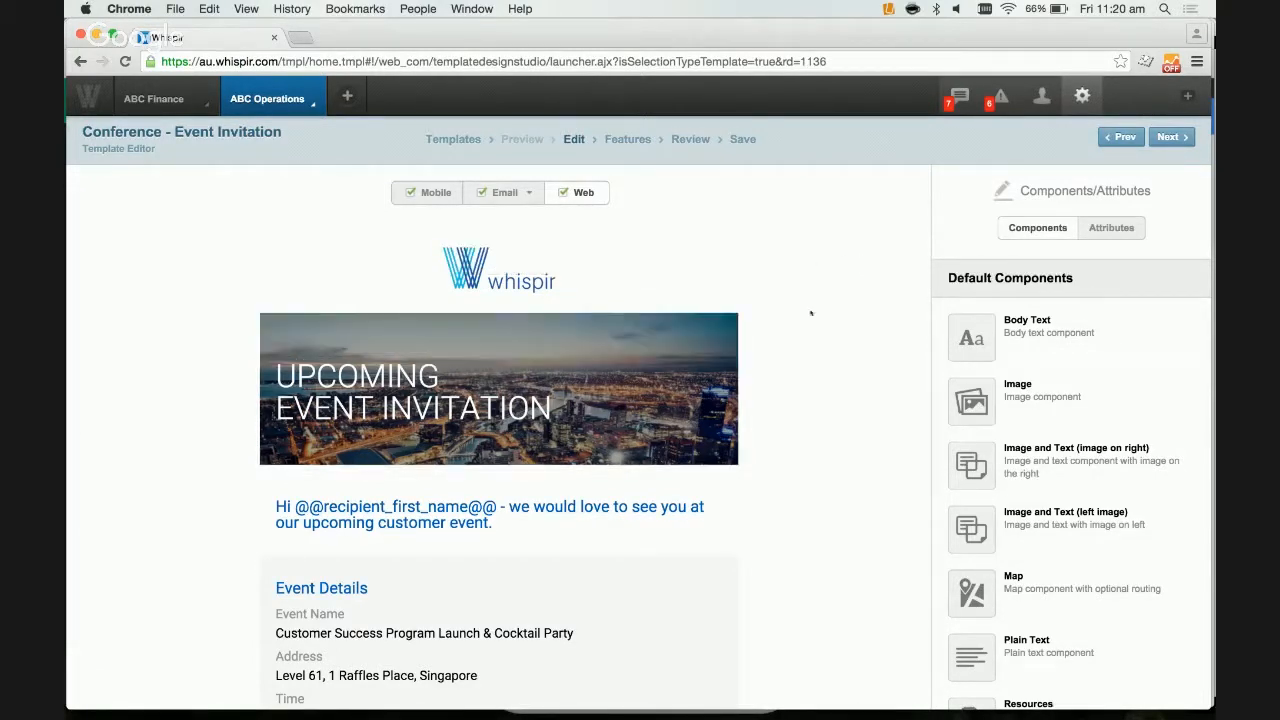
scroll(829, 303, down, 1)
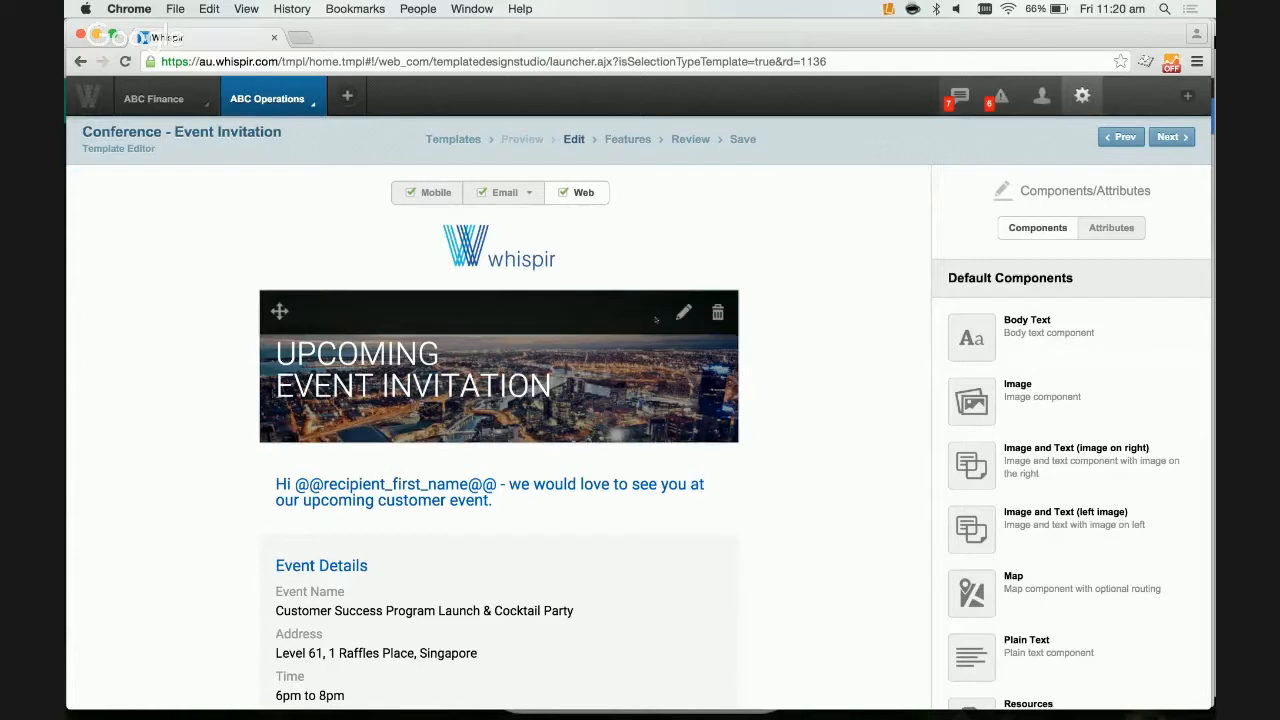
scroll(813, 290, down, 3)
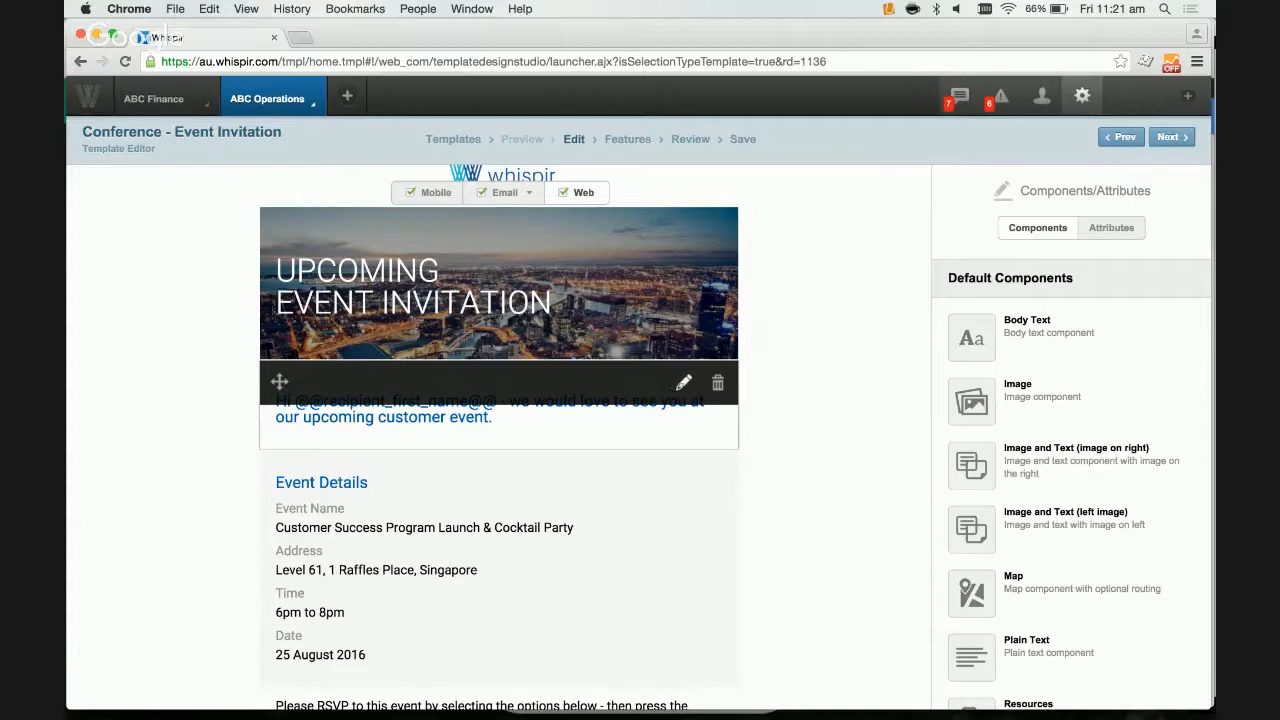
click(683, 382)
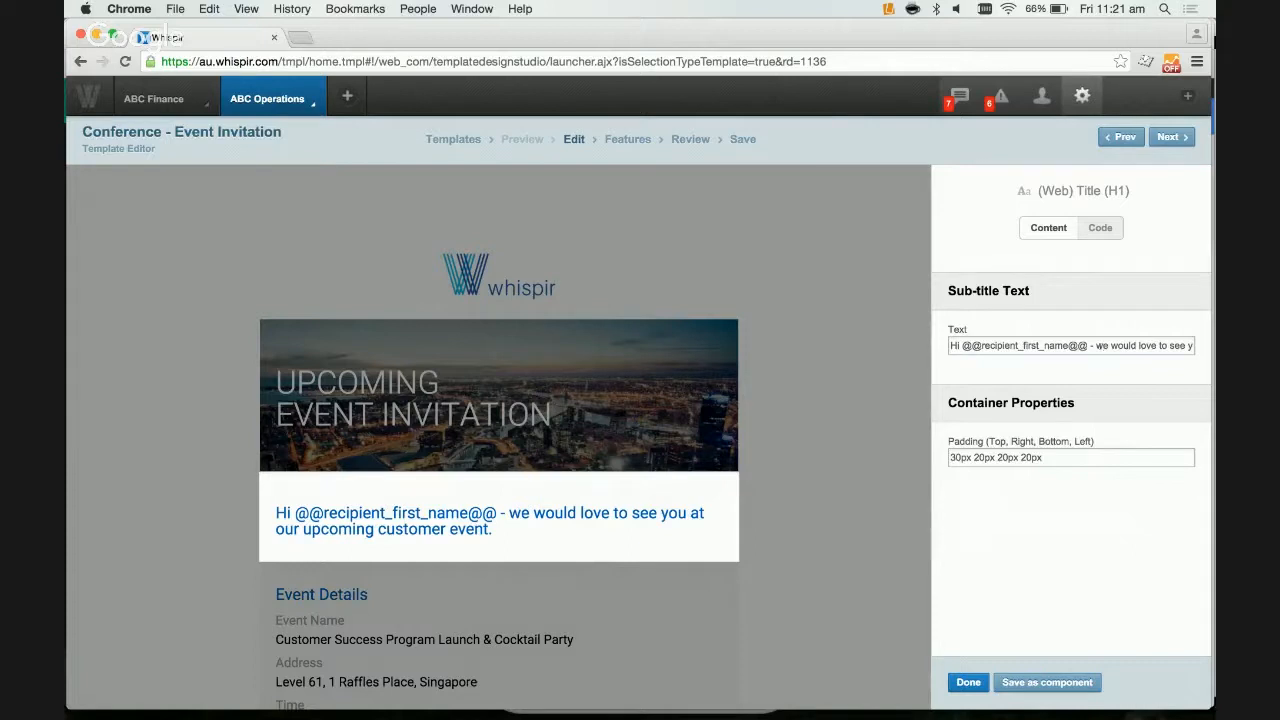
key(Right)
key(Right)
key(Right)
key(Right)
key(Right)
key(Right)
key(Right)
key(Right)
key(Right)
key(Right)
key(Right)
key(Right)
key(Right)
key(Right)
key(Right)
key(Right)
key(Right)
key(Right)
key(Right)
key(Right)
key(Right)
key(Right)
key(Right)
key(Right)
key(Right)
key(Right)
key(Right)
key(Right)
key(Right)
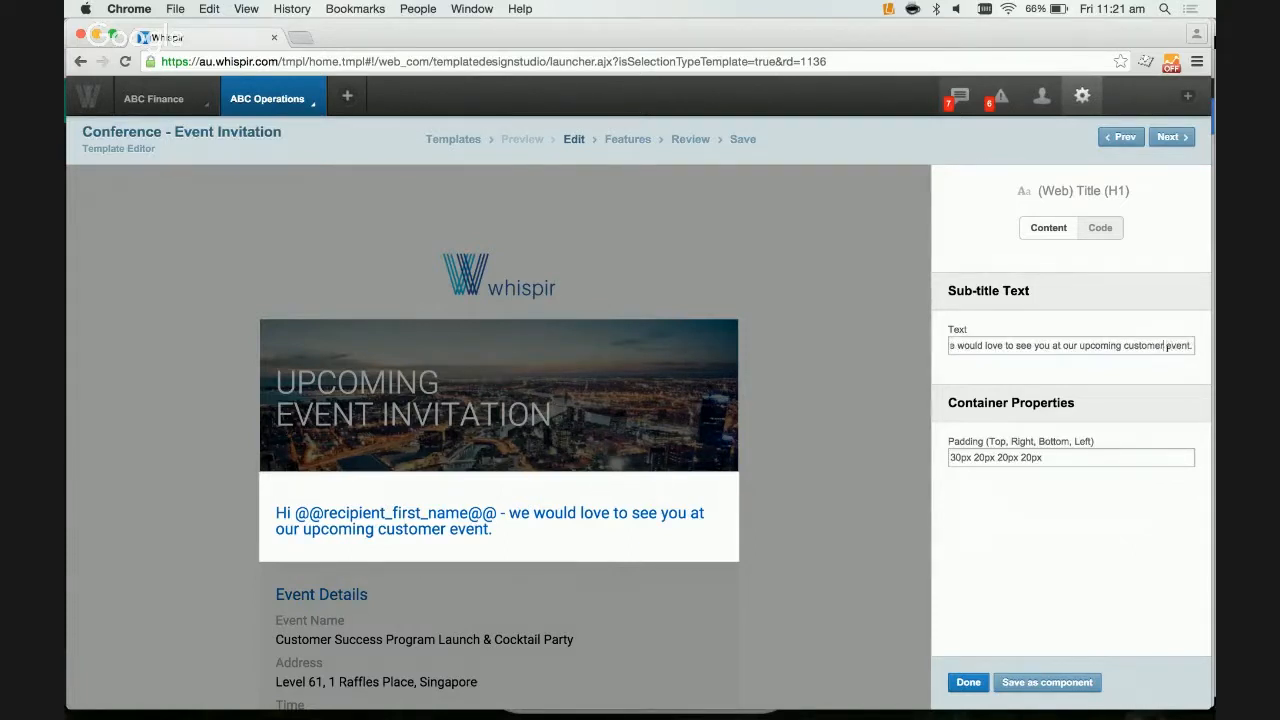
key(shift+Left)
key(shift+Left)
key(shift+Left)
key(shift+Left)
key(shift+Left)
key(shift+Left)
key(shift+Left)
key(shift+Left)
text(conference)
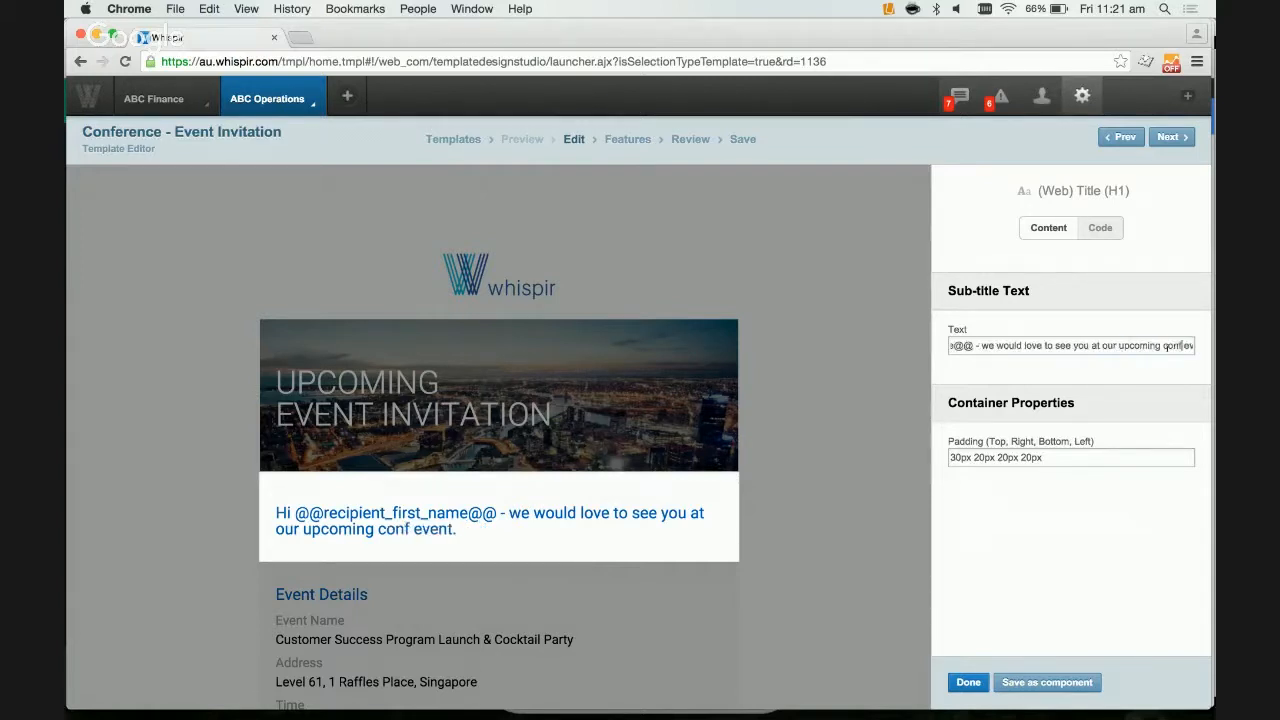
key(shift+End)
key(BackSpace)
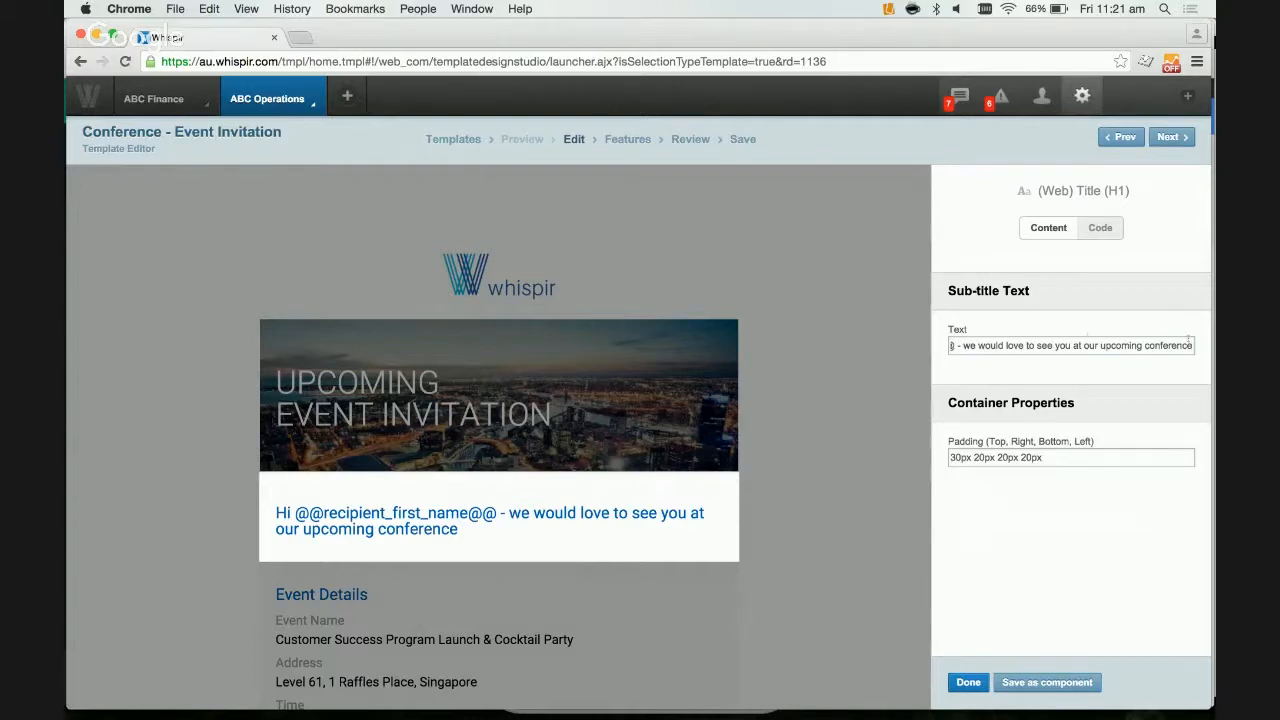
mouse_move(522, 540)
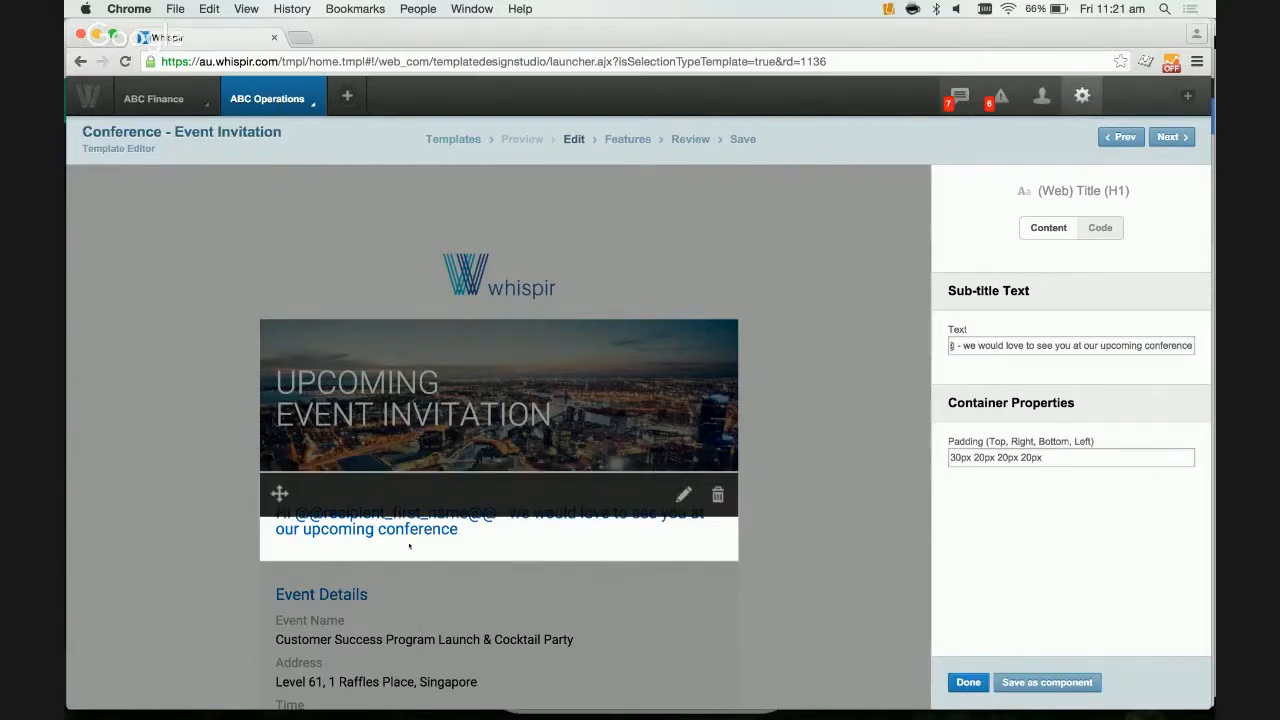
click(834, 469)
Open the Event Details block under the greeting for editing and change its section title to "Conference Details"
scroll(834, 469, down, 2)
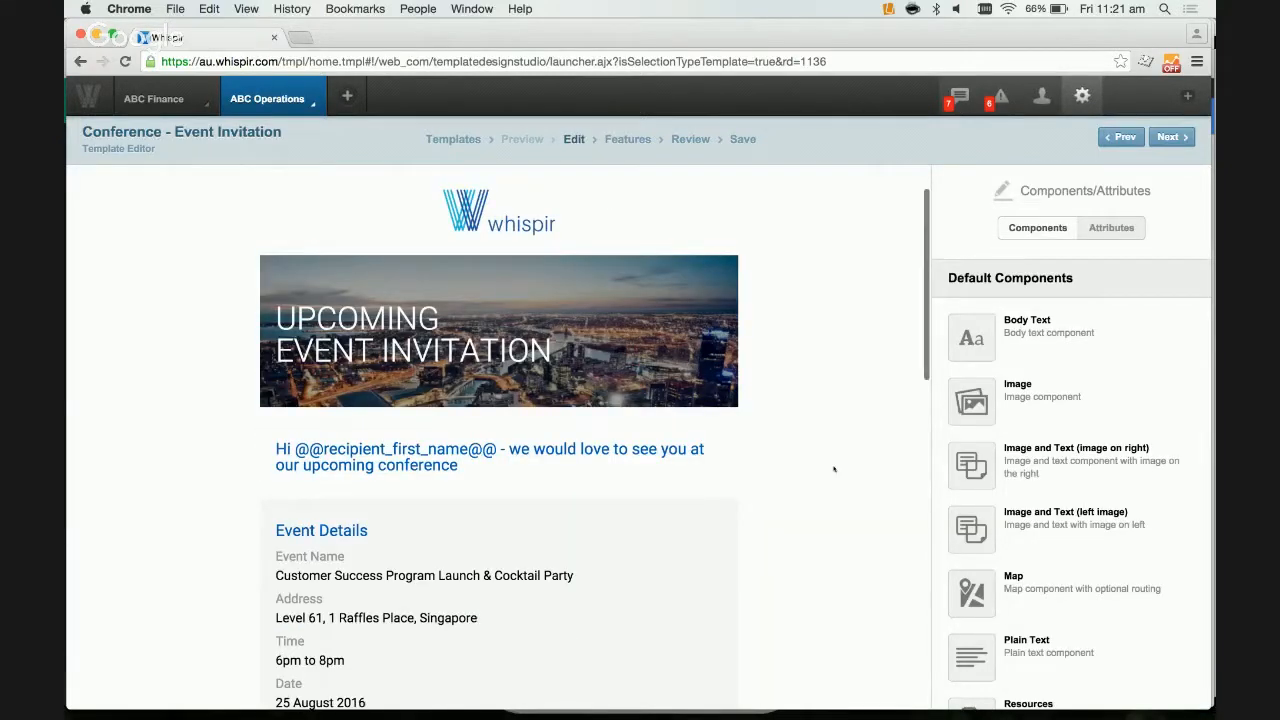
scroll(834, 469, down, 5)
mouse_move(684, 318)
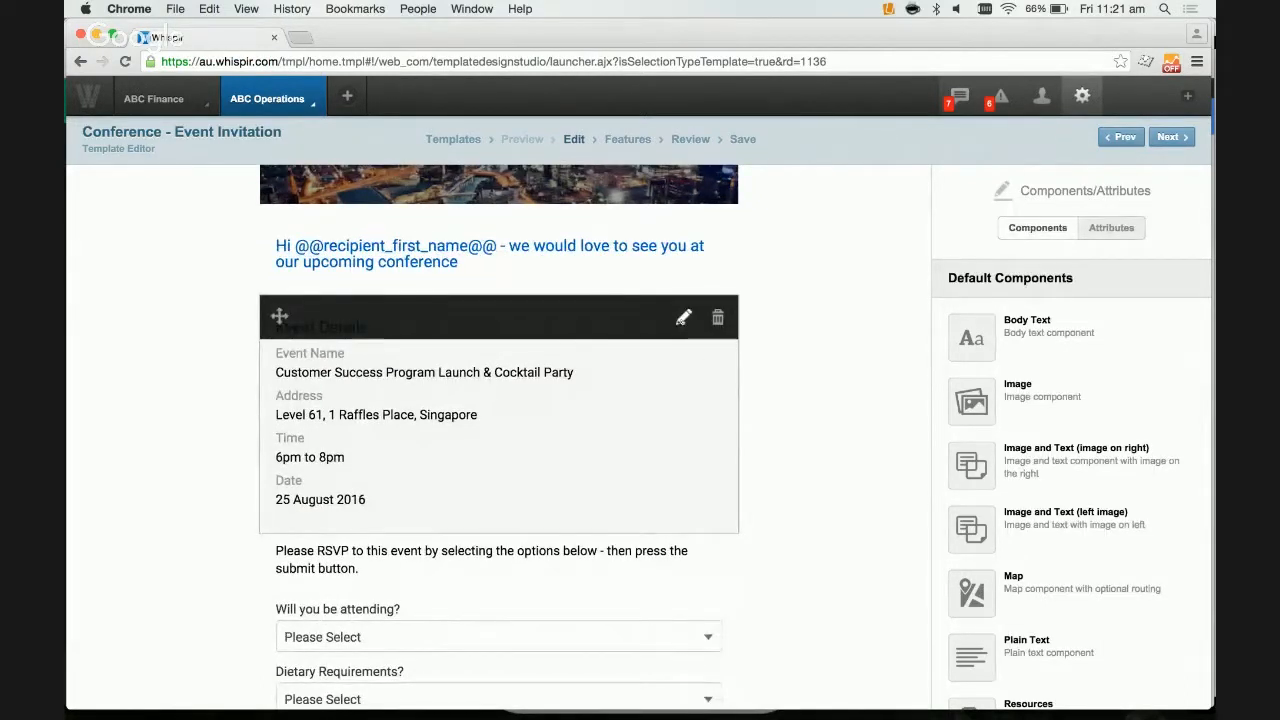
click(684, 318)
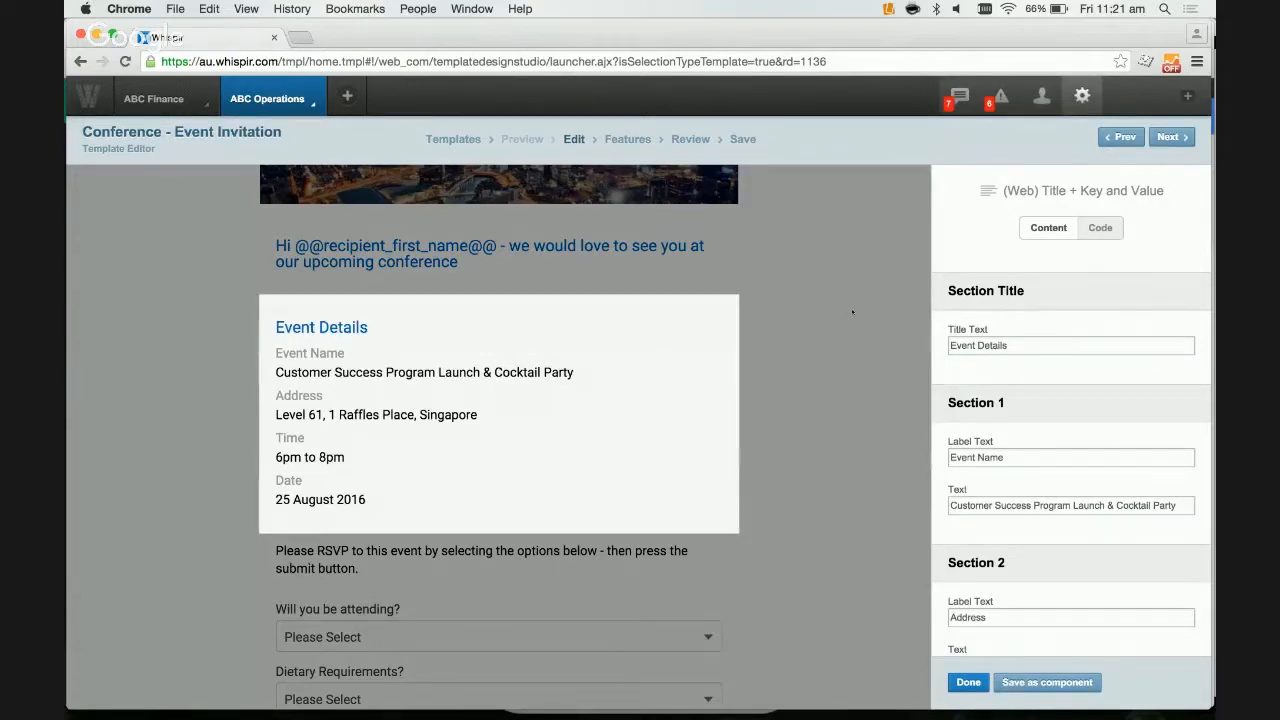
scroll(852, 311, down, 1)
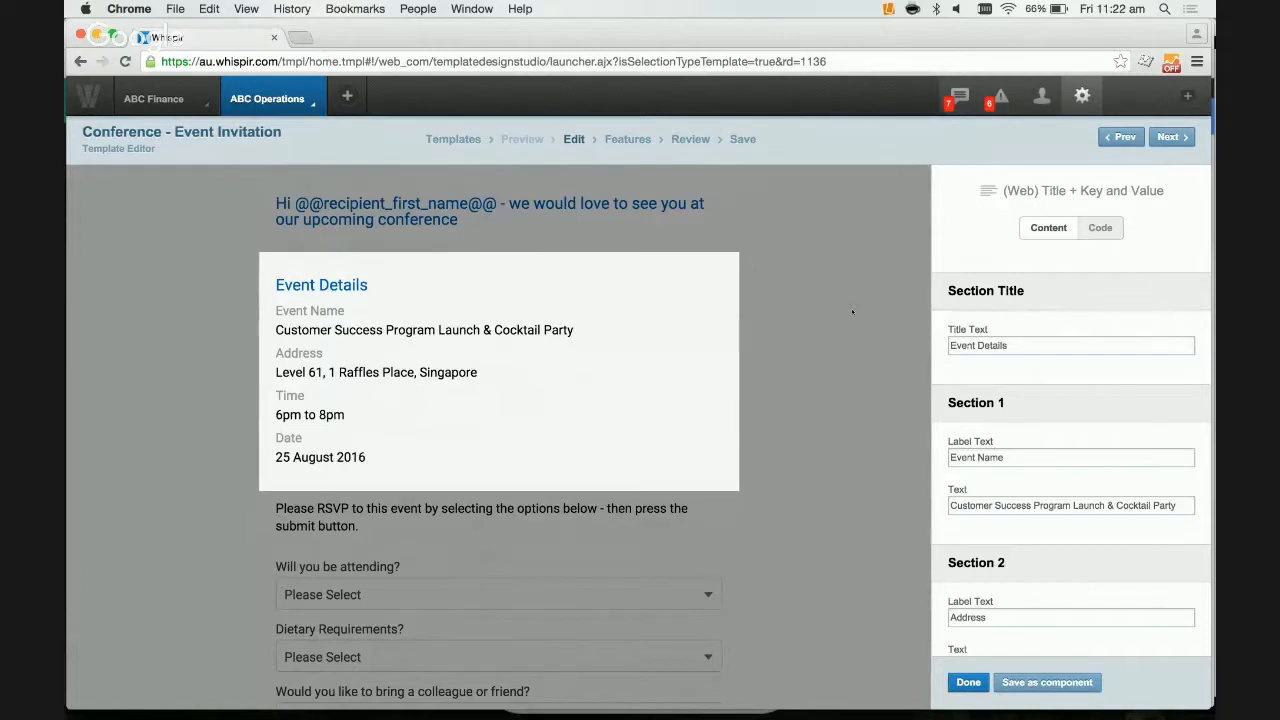
scroll(852, 311, down, 1)
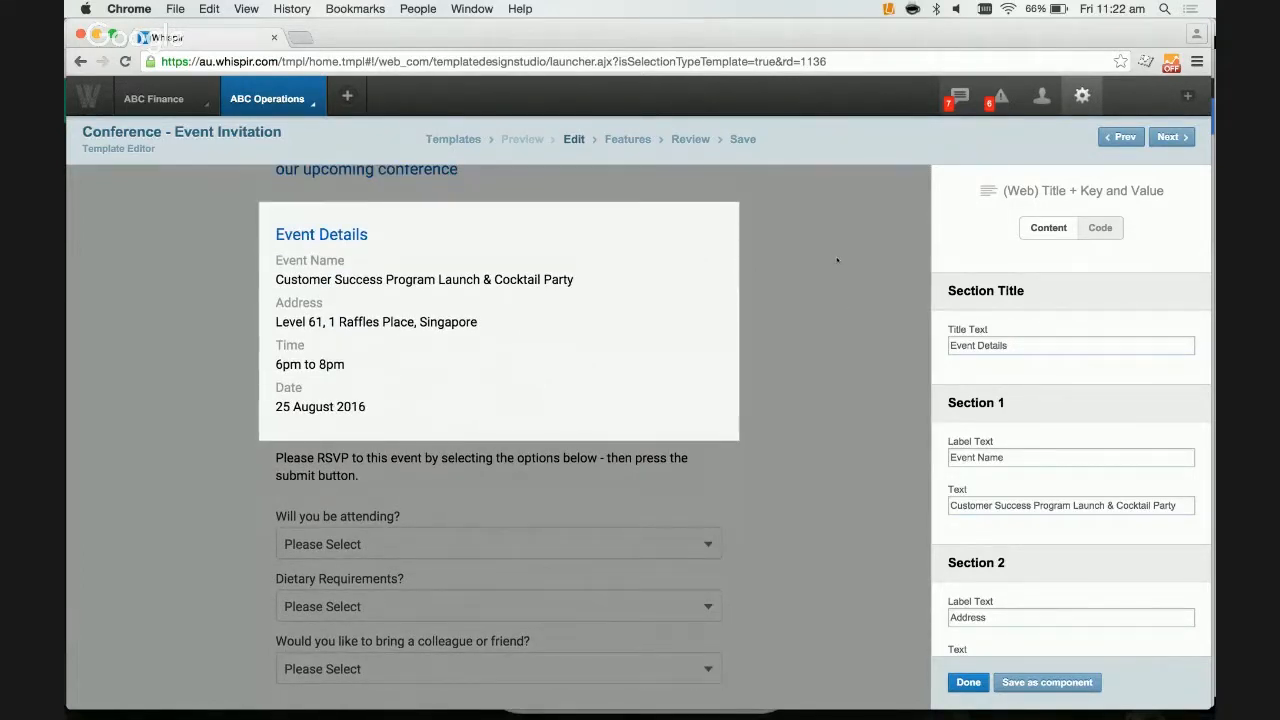
scroll(1040, 299, down, 2)
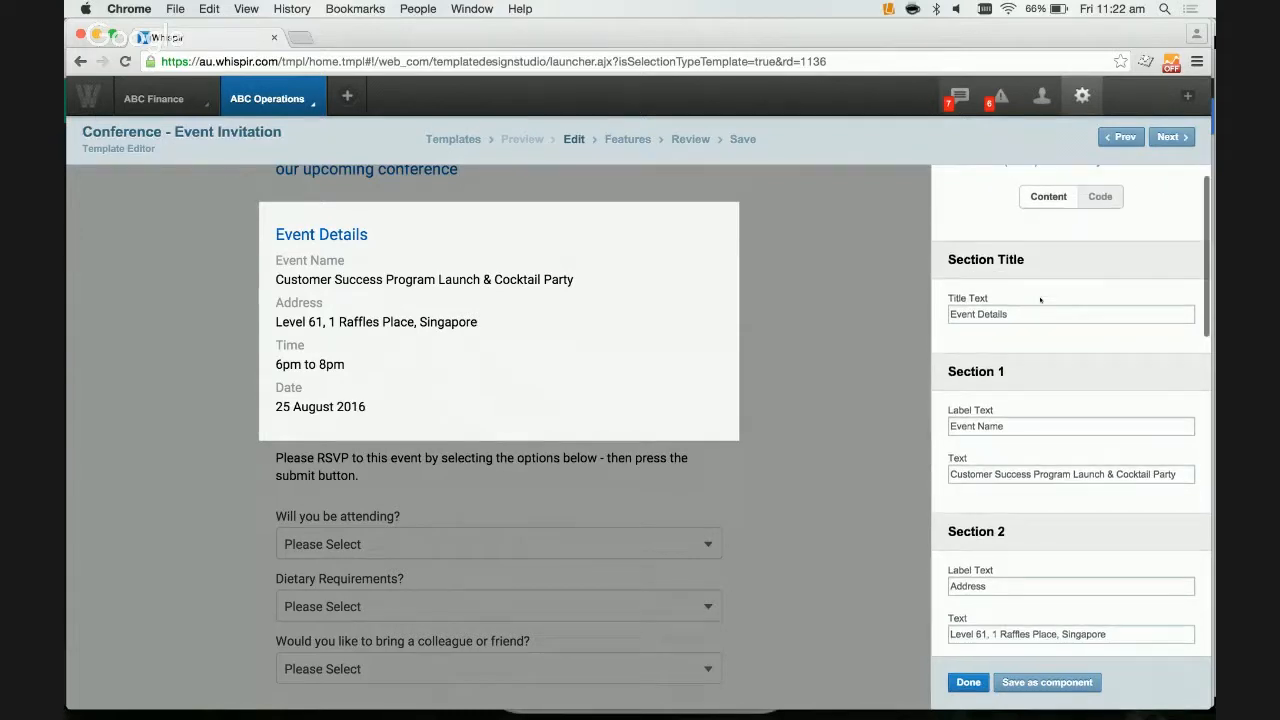
scroll(1040, 299, down, 1)
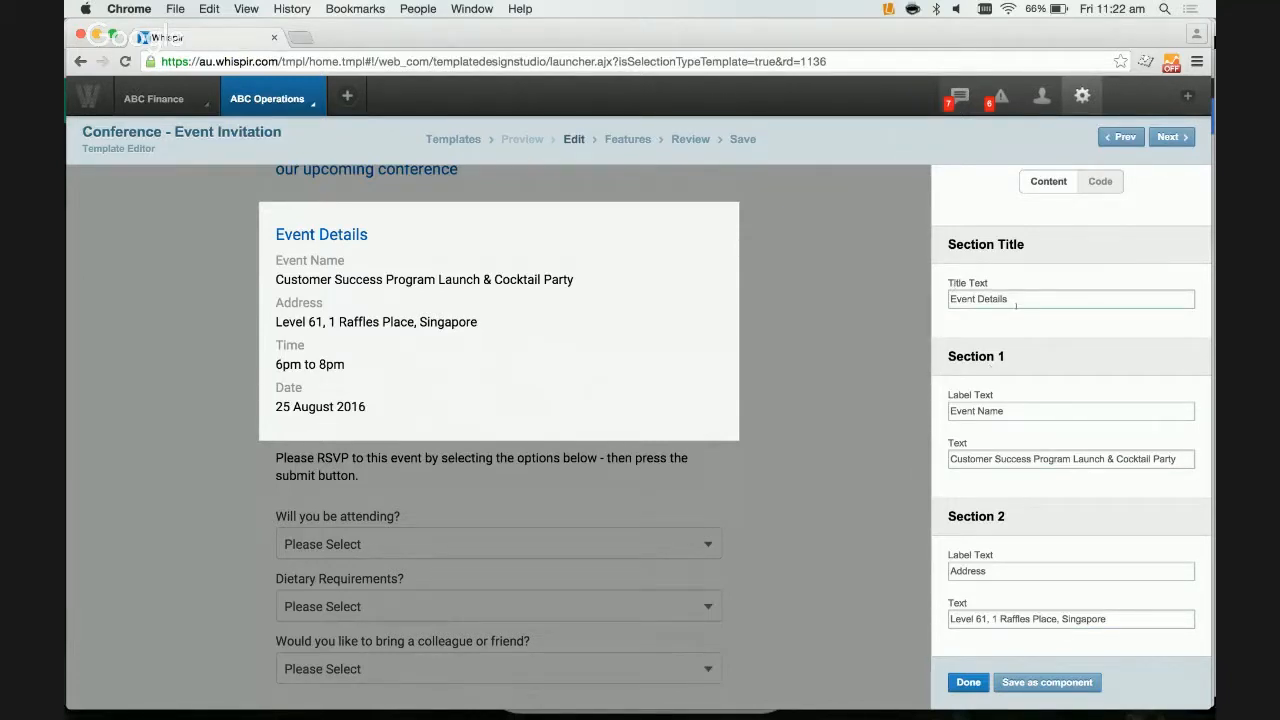
mouse_move(333, 234)
double_click(962, 298)
text(Conference)
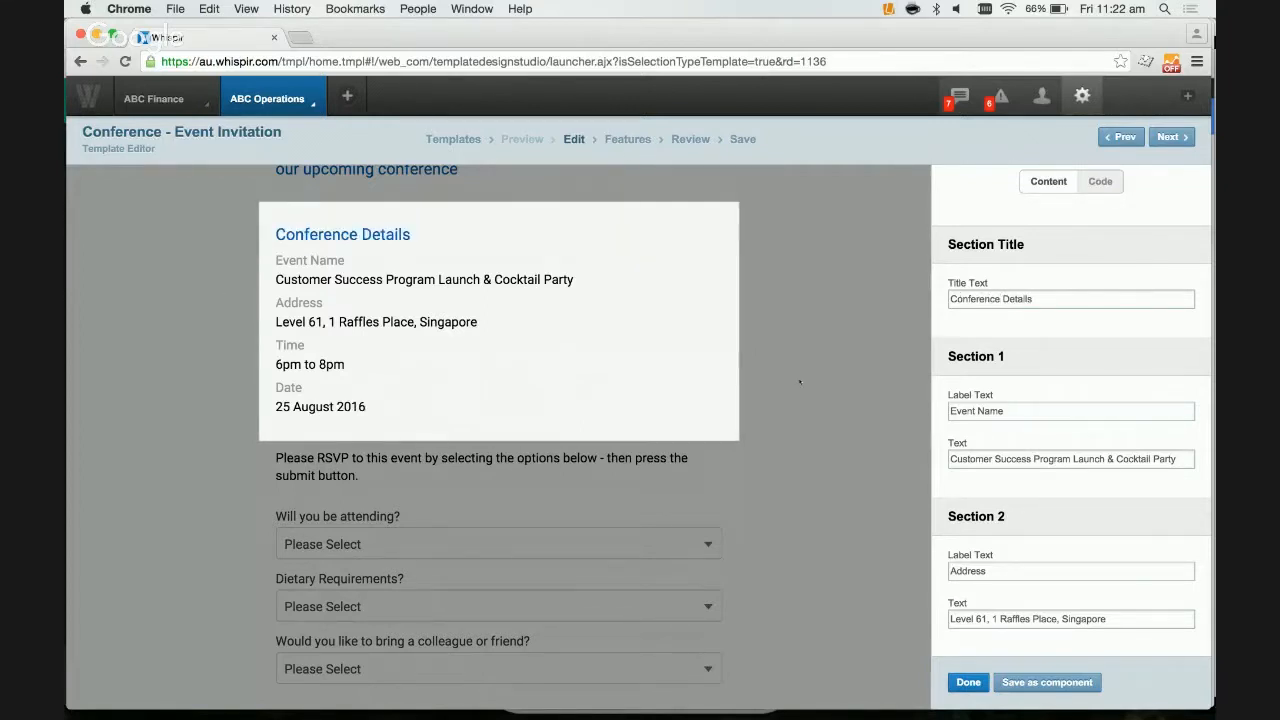
Remove the date entry from the Conference Details block by clearing Section 4's label and text, and close the block's editor
scroll(1154, 443, down, 8)
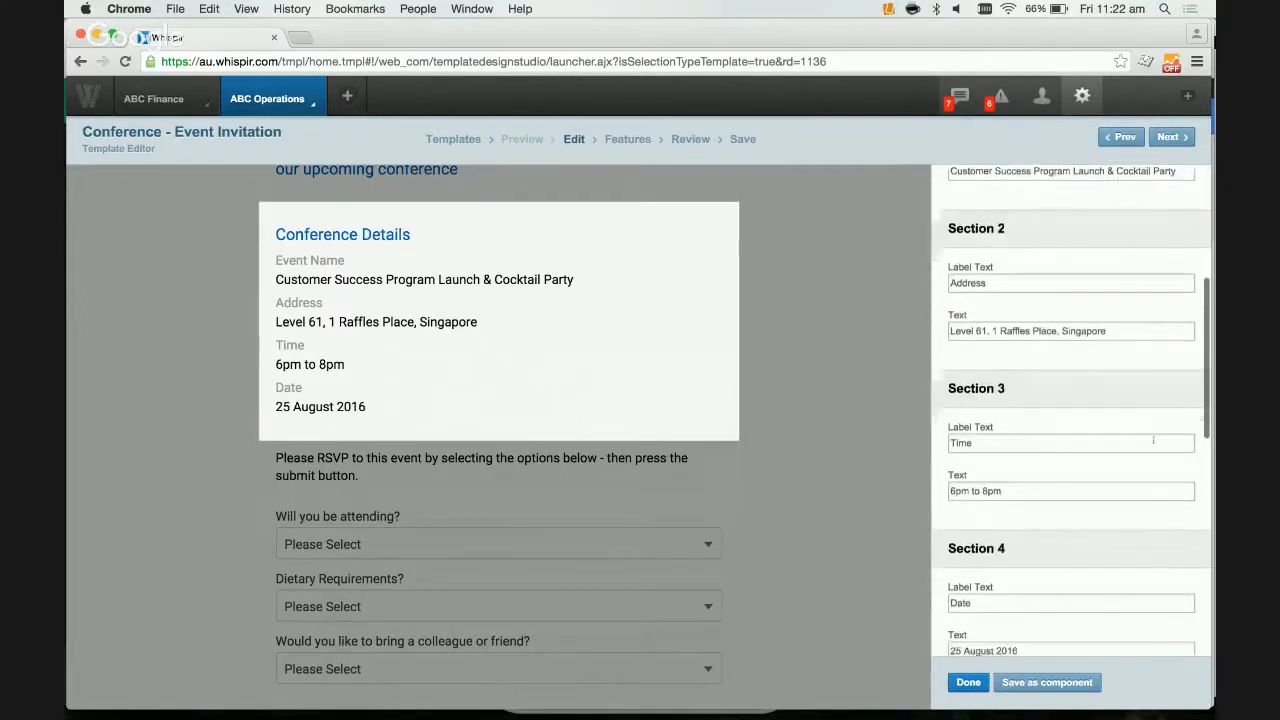
scroll(1154, 443, down, 2)
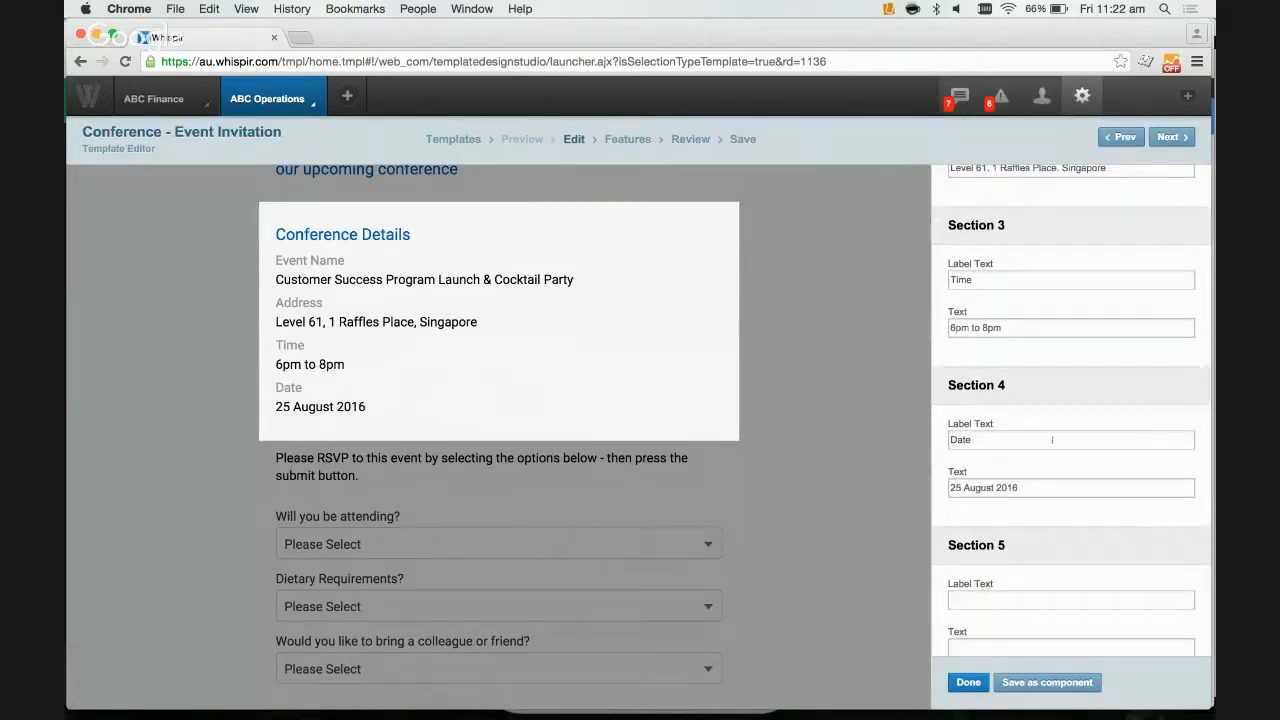
mouse_move(299, 400)
double_click(996, 439)
key(BackSpace)
double_click(1007, 487)
key(ctrl+a)
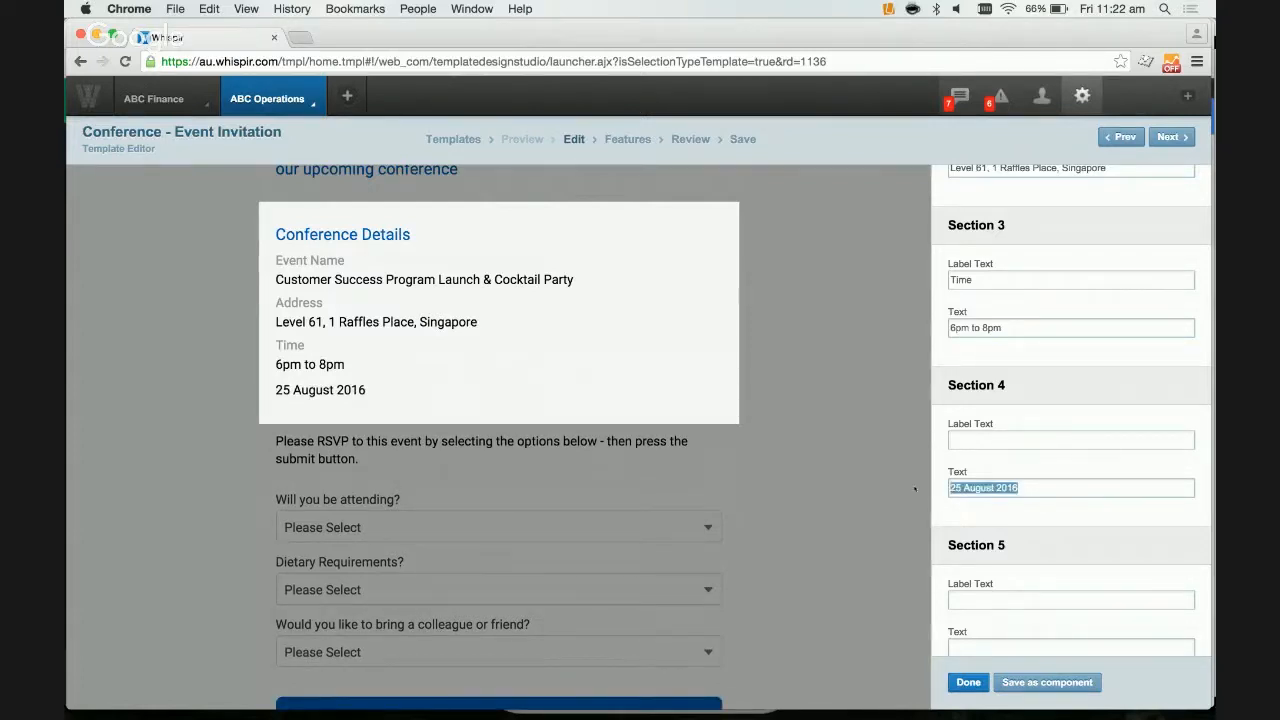
key(BackSpace)
mouse_move(527, 322)
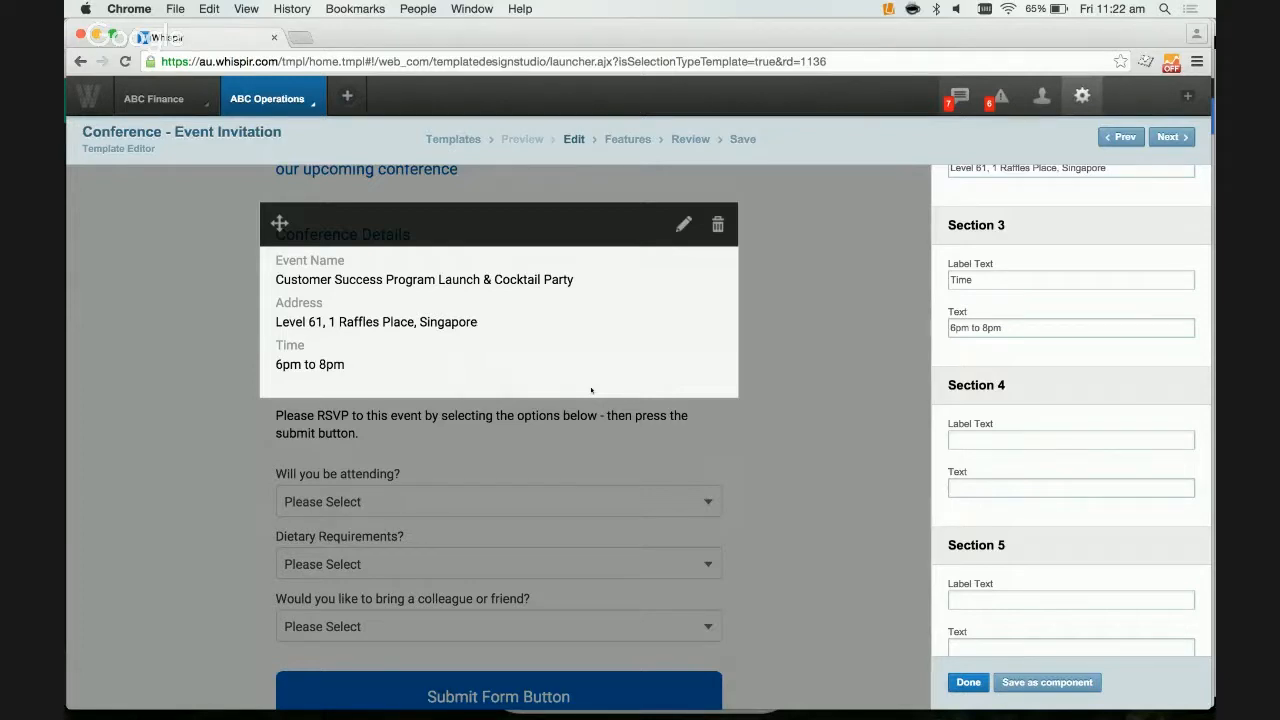
click(815, 318)
Check the map on the mirrored phone, then enter the venue's street address in the template's map under "How to get there"
scroll(815, 317, down, 5)
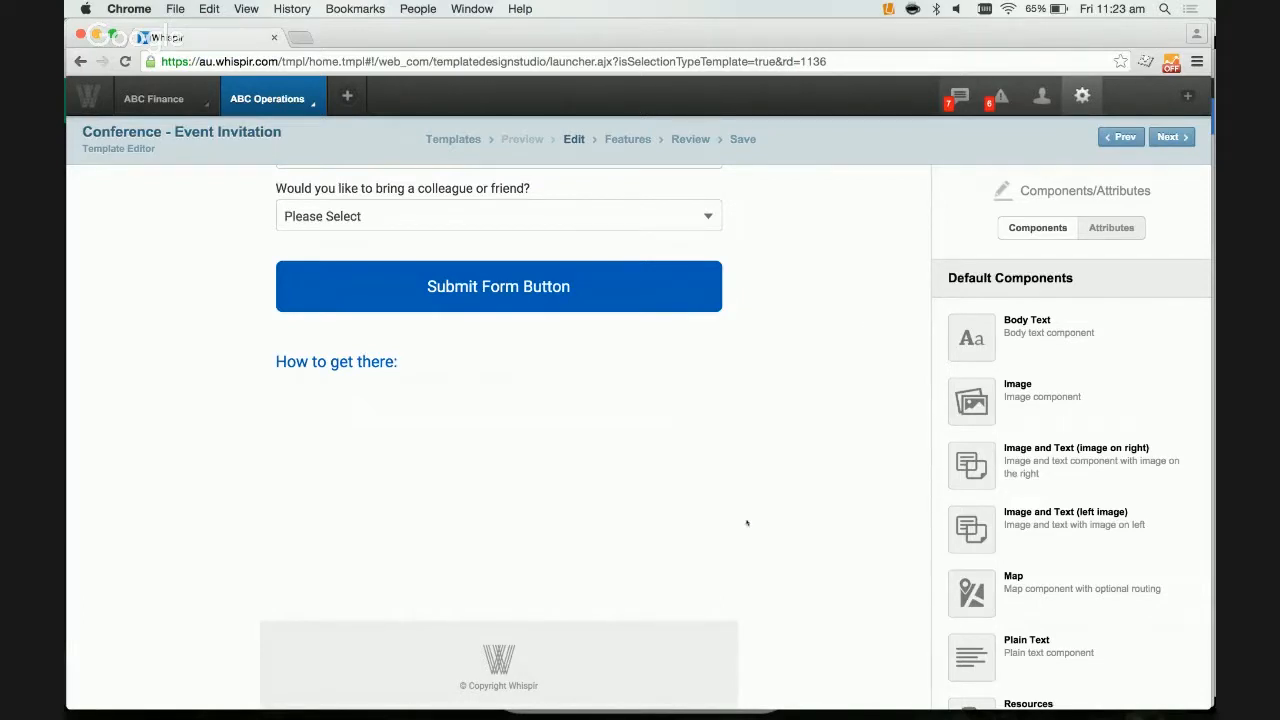
click(705, 675)
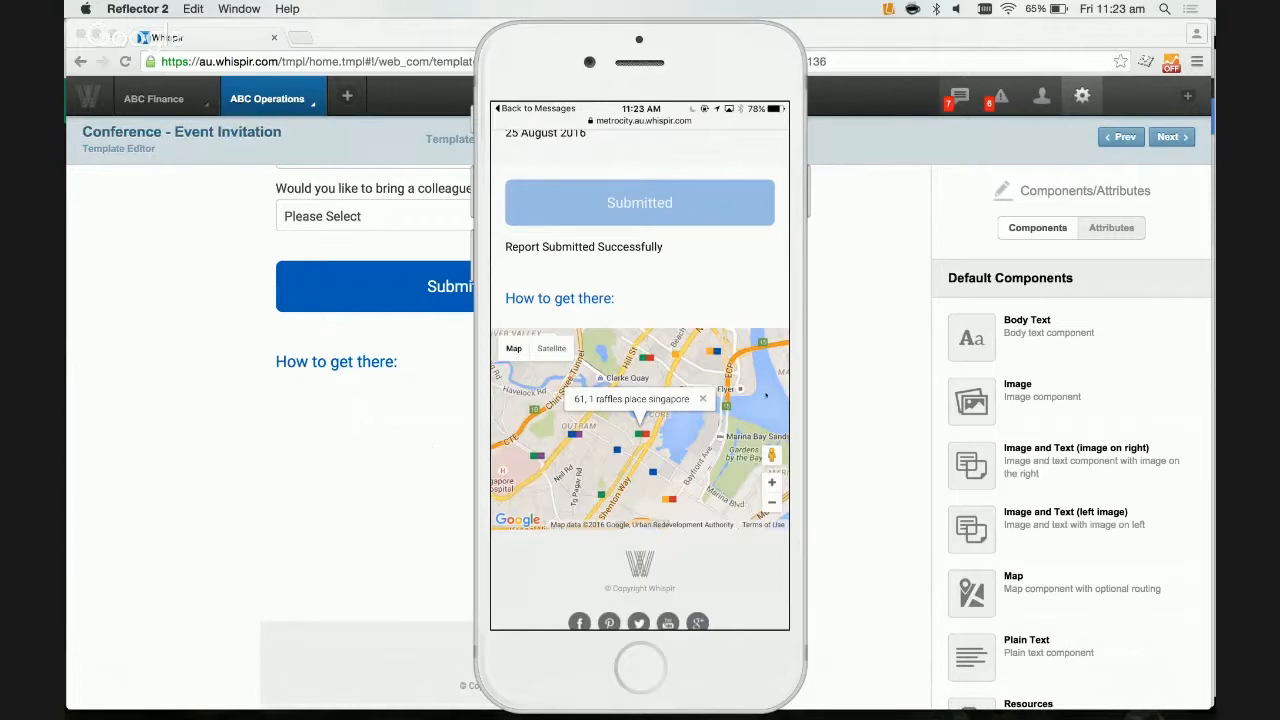
click(880, 348)
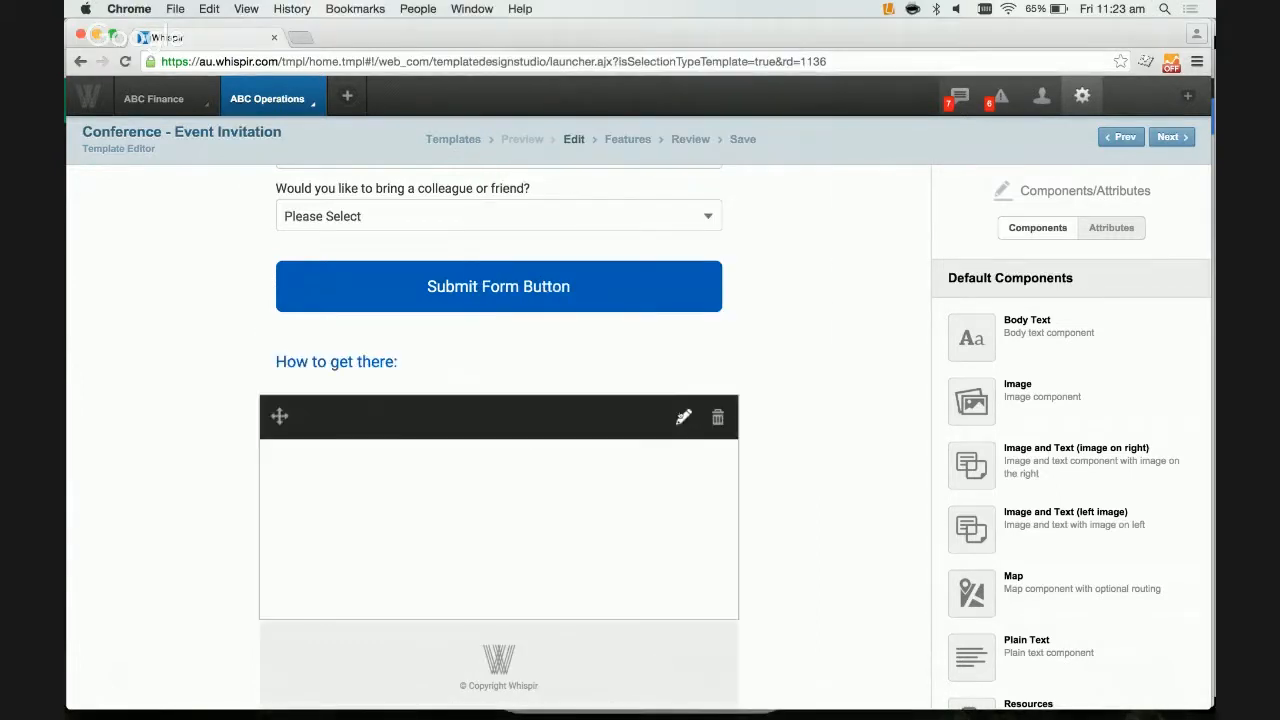
click(682, 417)
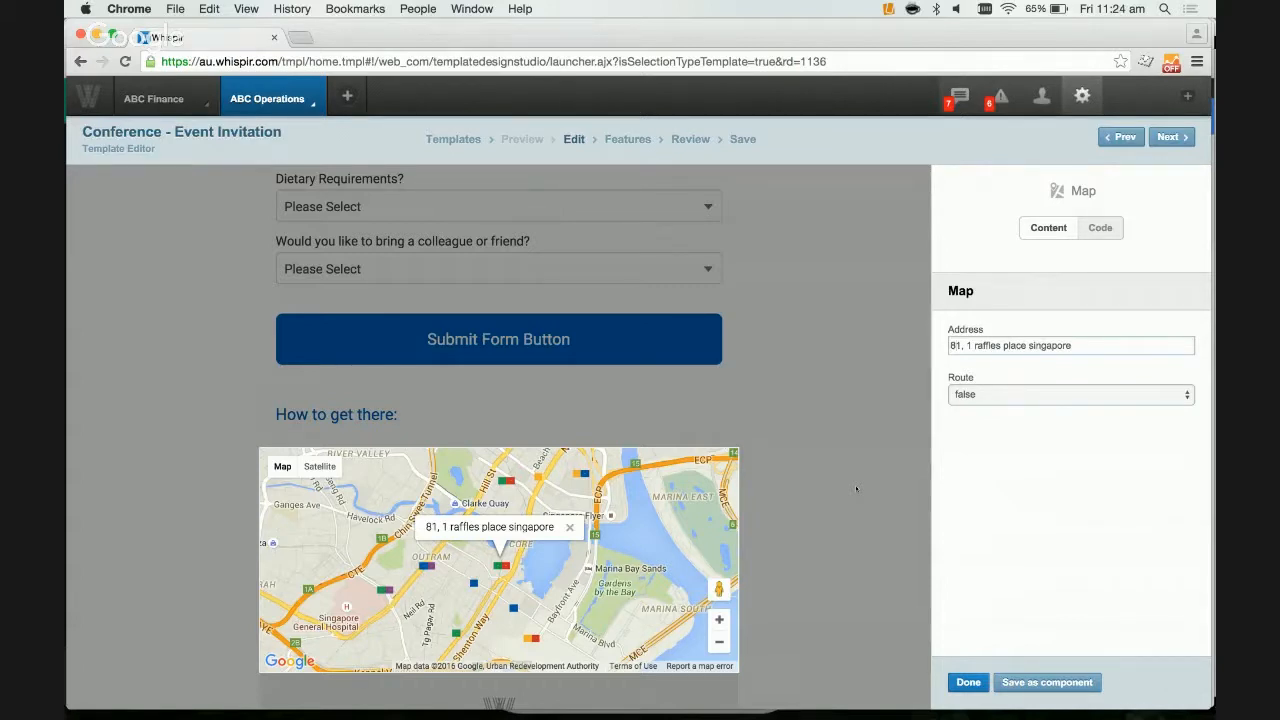
click(856, 489)
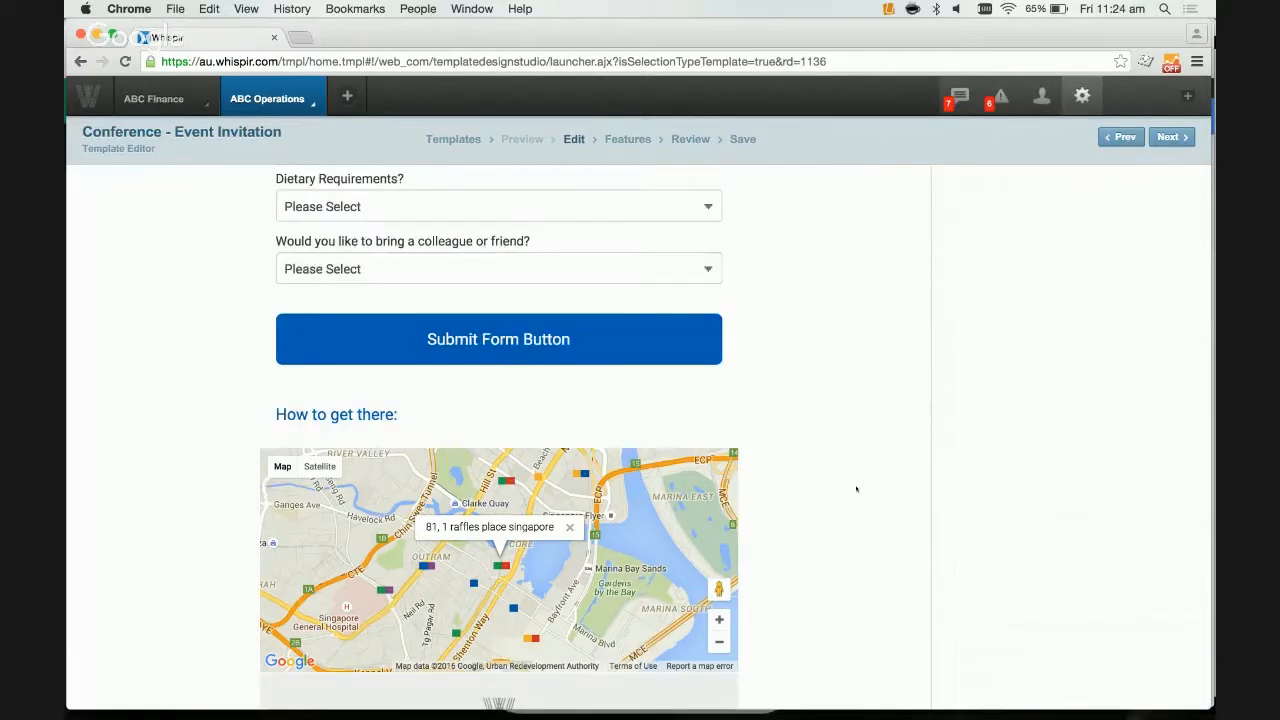
Look over the invitation's mobile version and its plain text content, view the email version, and return to the web version
scroll(856, 489, up, 3)
scroll(856, 489, up, 5)
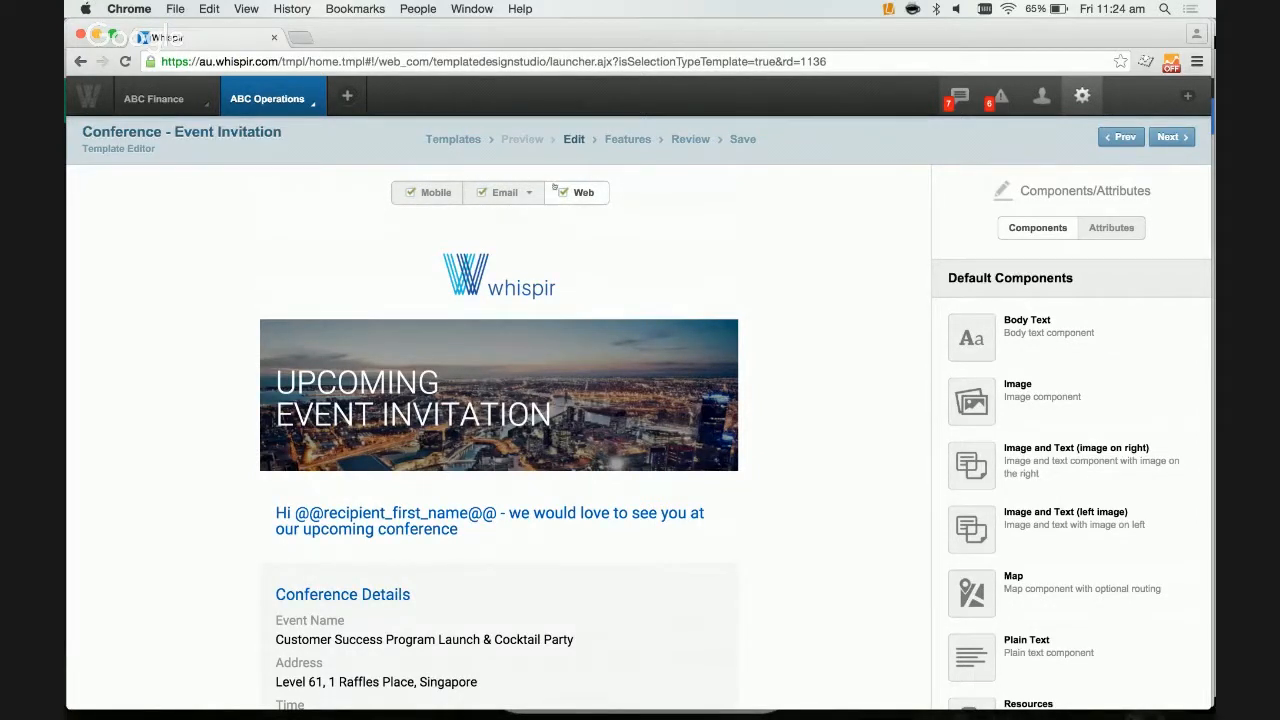
click(432, 193)
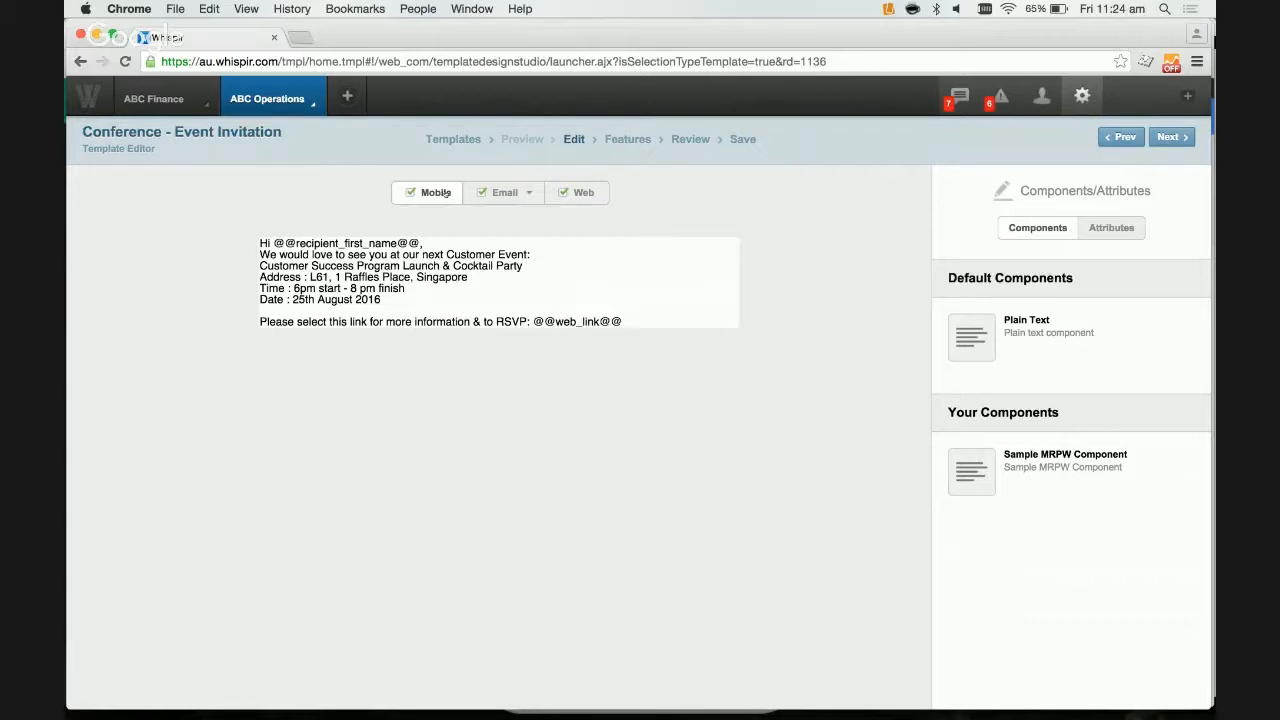
click(716, 258)
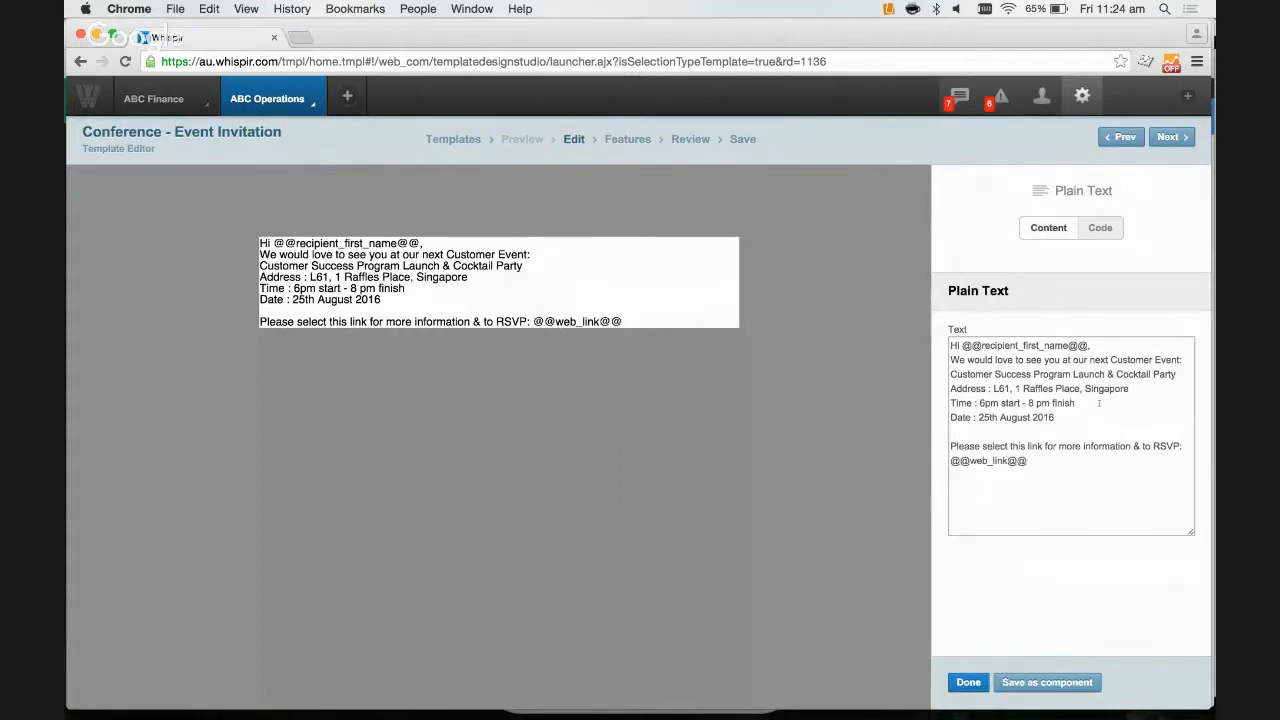
click(860, 280)
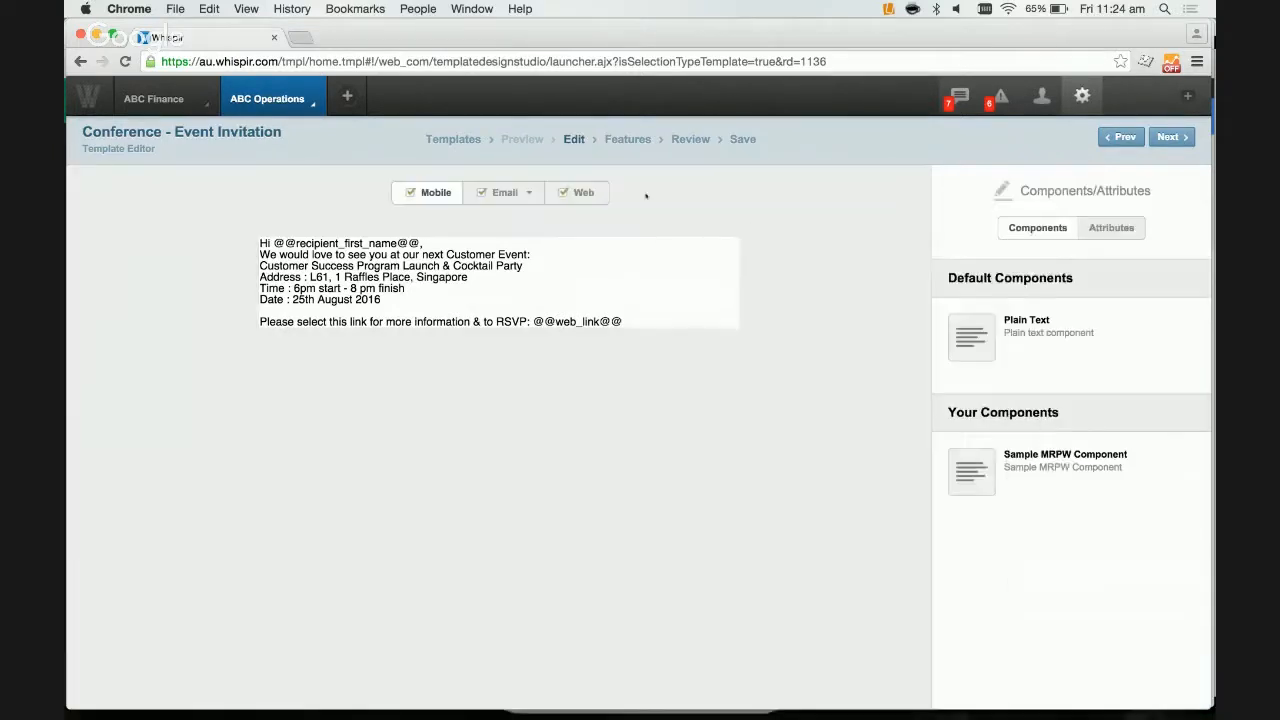
click(497, 191)
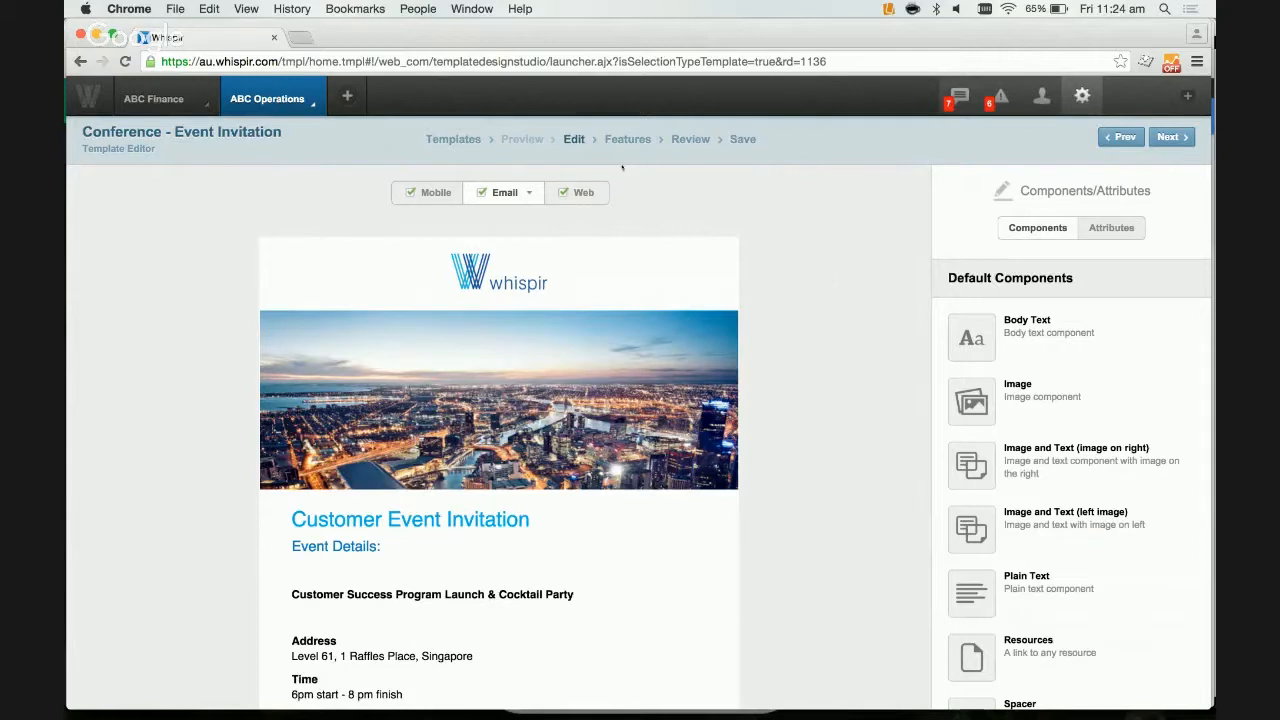
click(586, 193)
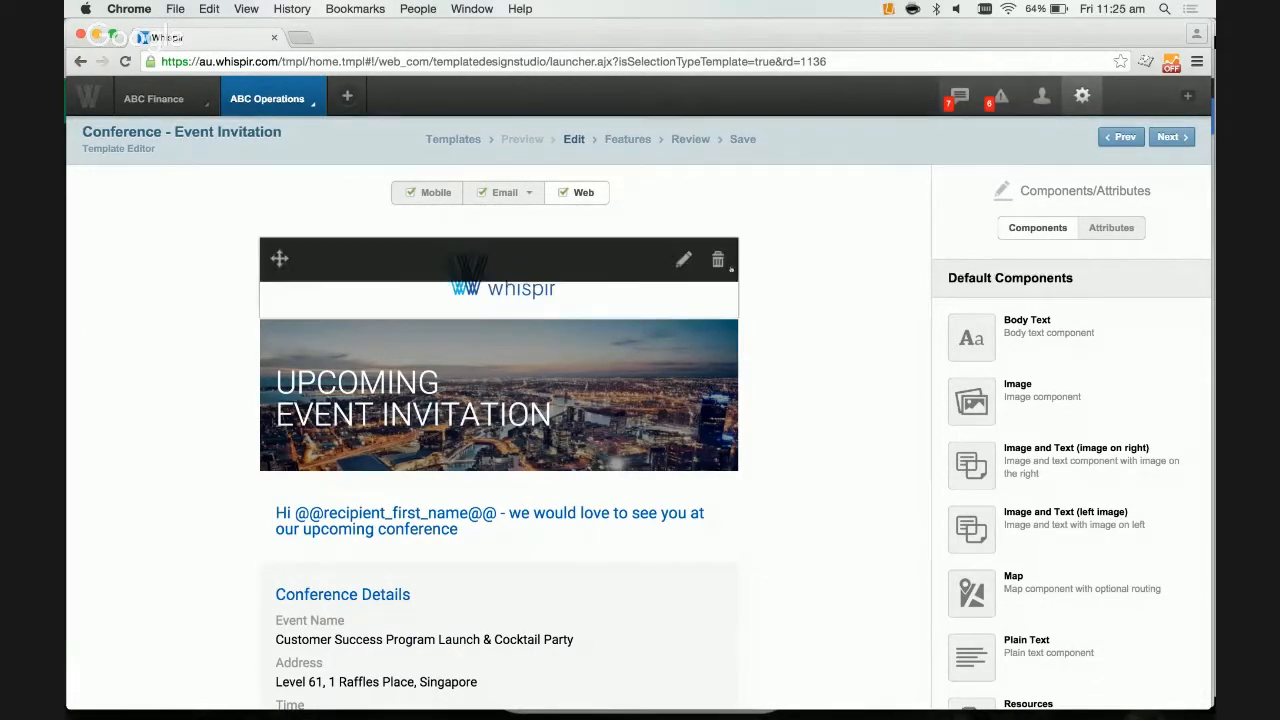
Replace the web header's logo with the image file Metrocity red blank.png and upload it
mouse_move(650, 263)
click(681, 260)
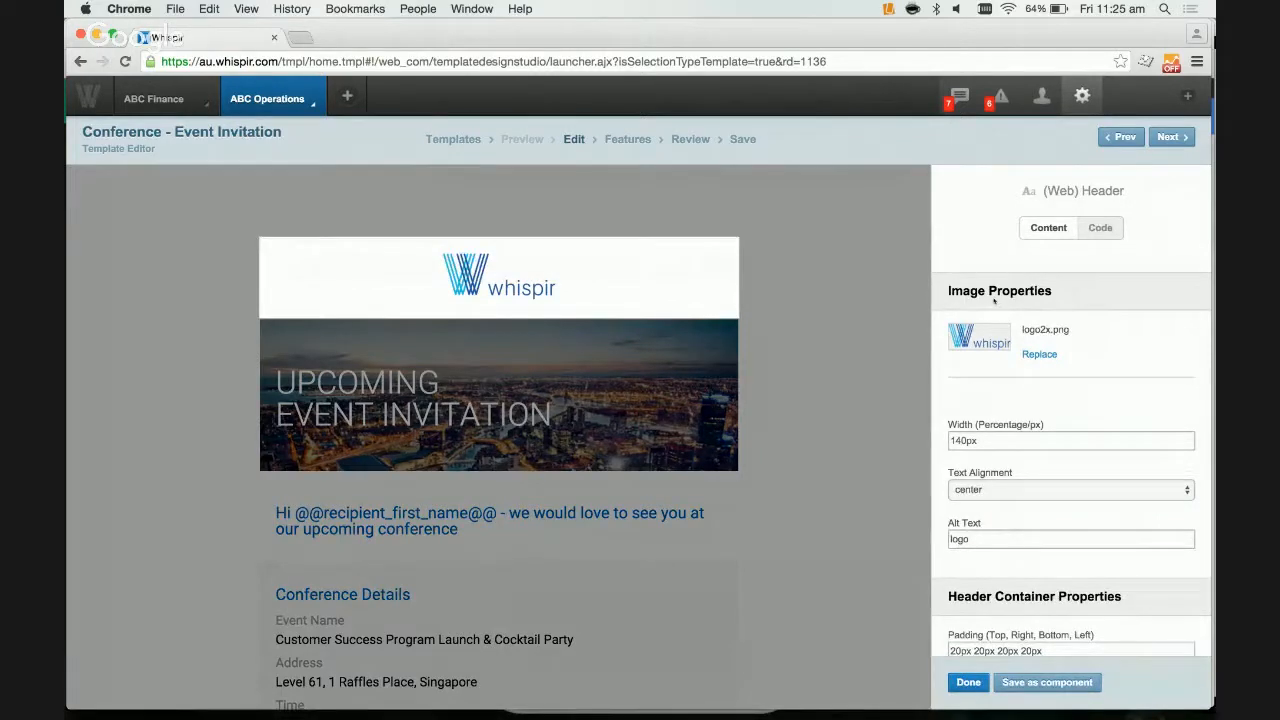
scroll(993, 300, down, 3)
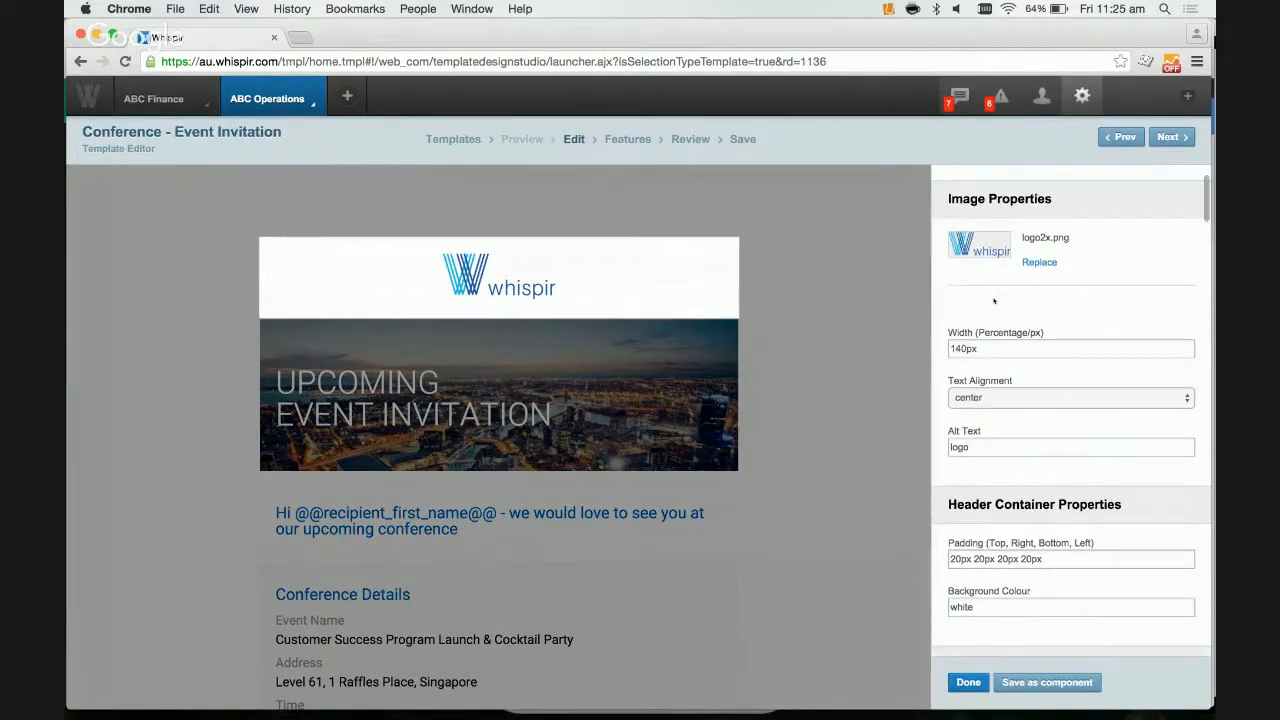
scroll(993, 300, down, 1)
scroll(994, 302, up, 3)
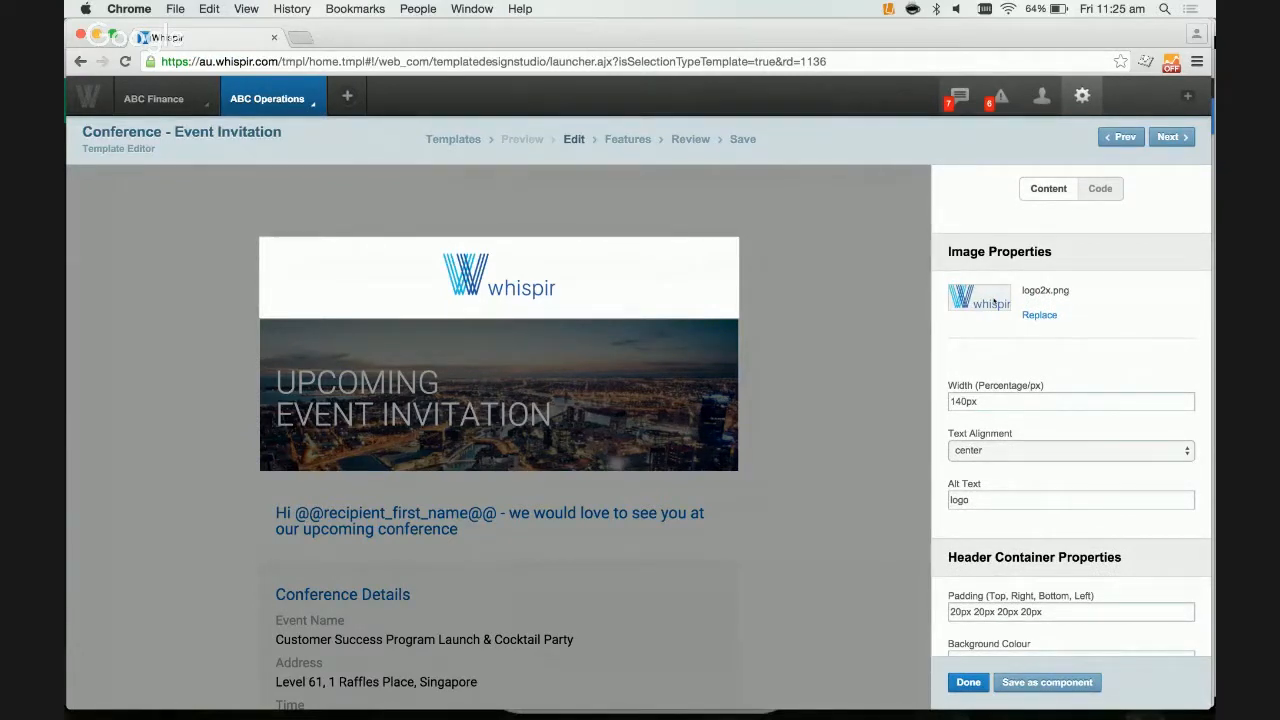
click(1039, 315)
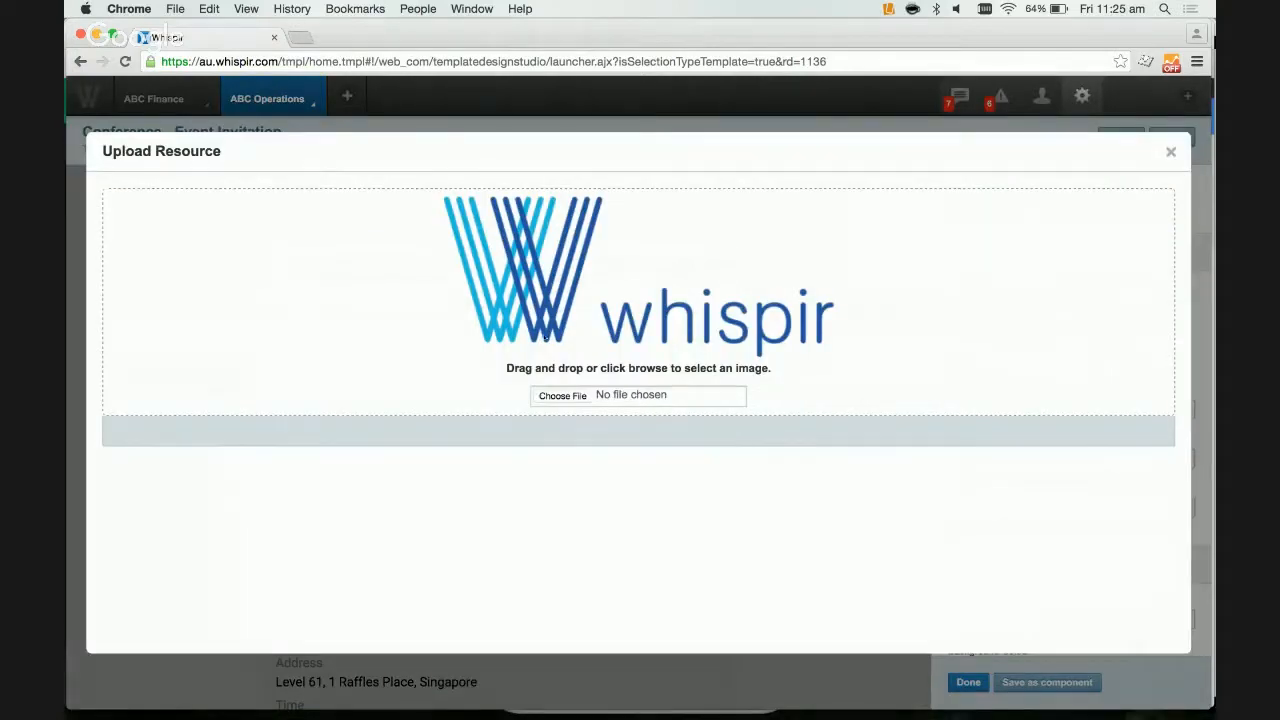
click(560, 396)
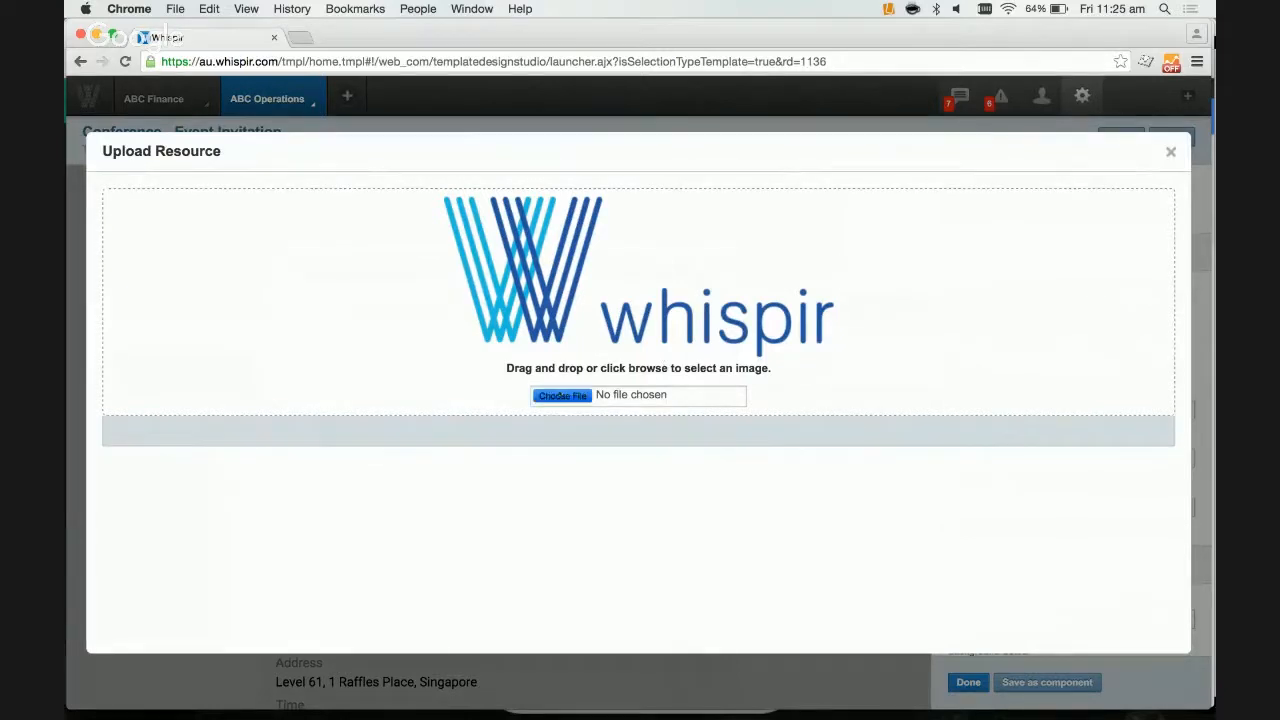
click(1023, 91)
text(metro)
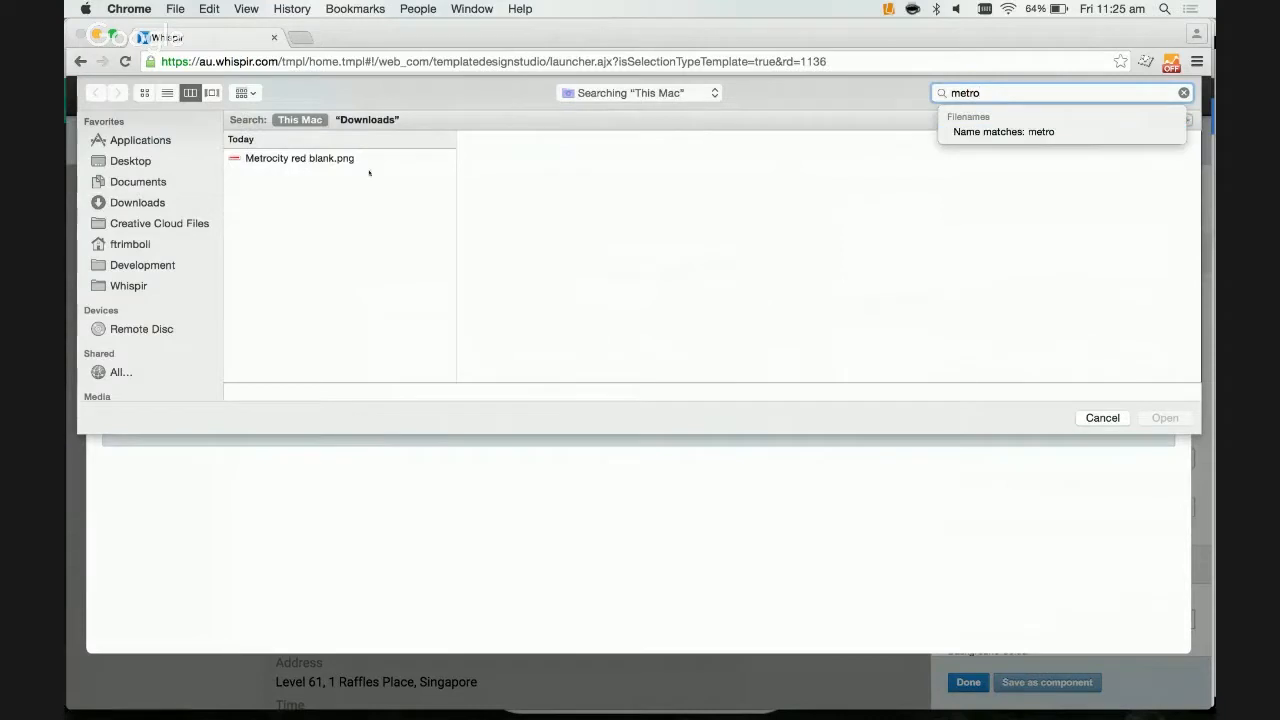
click(332, 159)
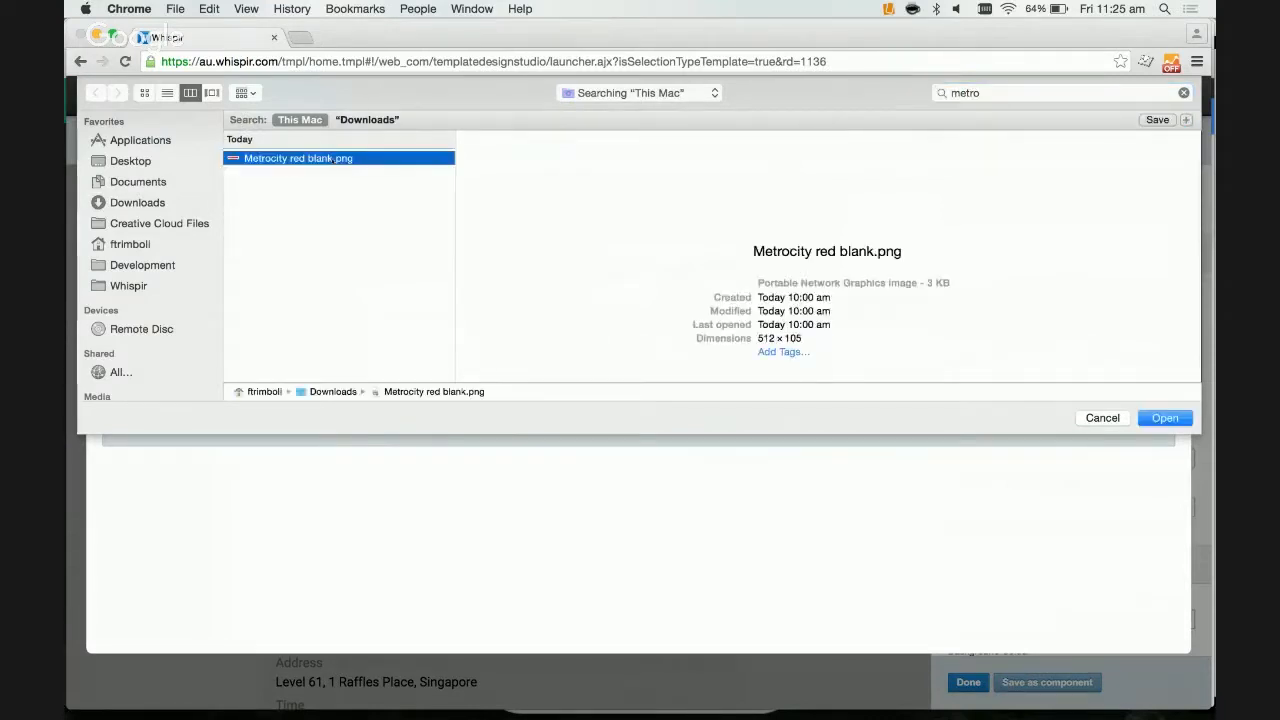
click(1170, 422)
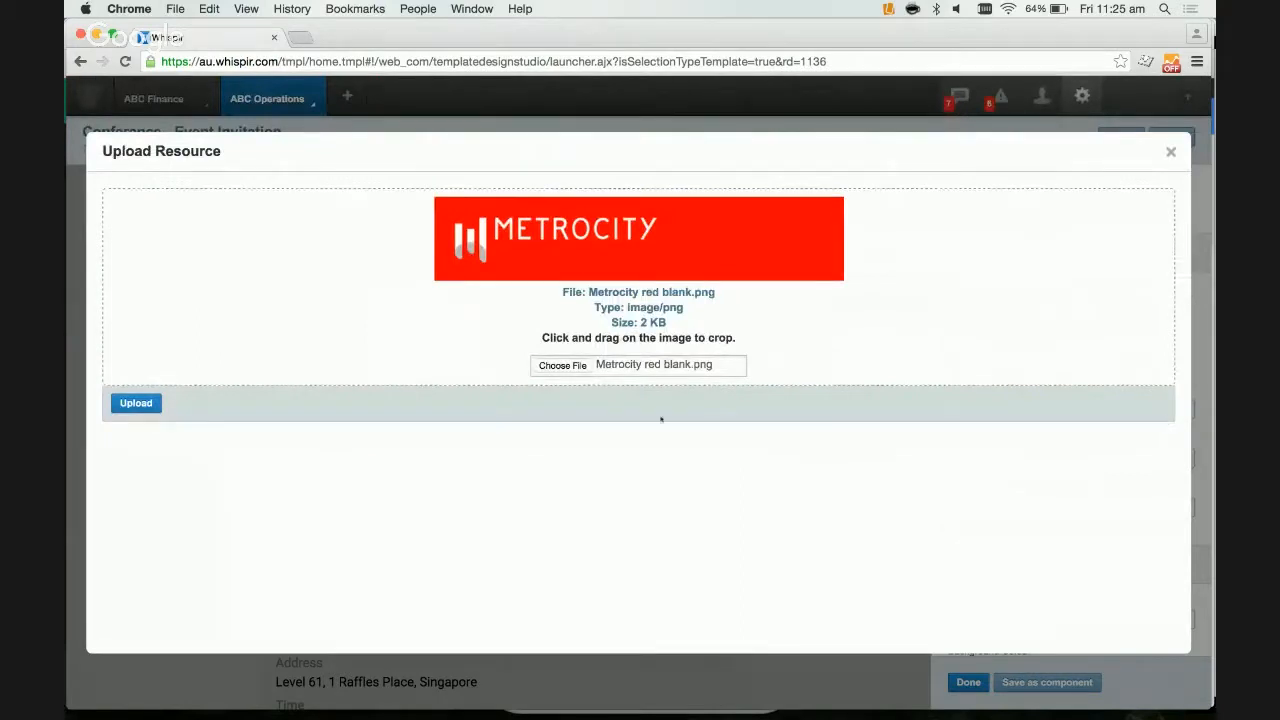
click(136, 403)
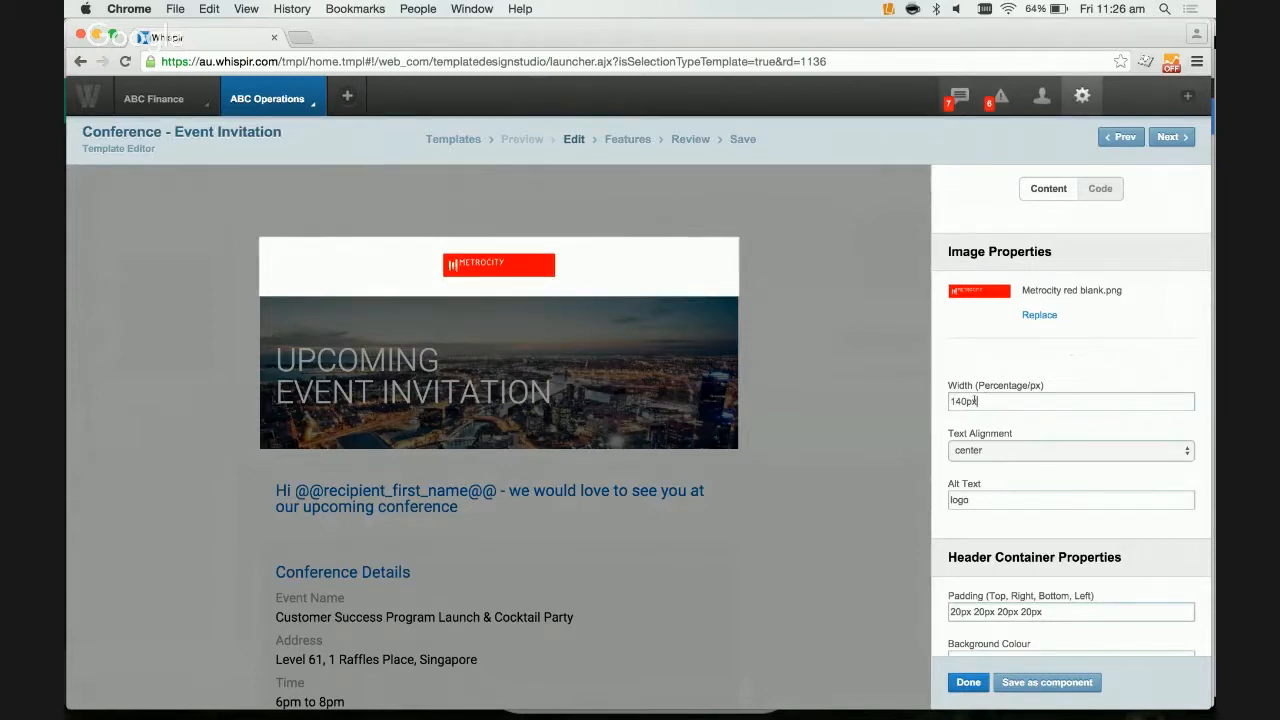
Set the header logo's width to 50% and its alignment to left
double_click(975, 401)
text(50%)
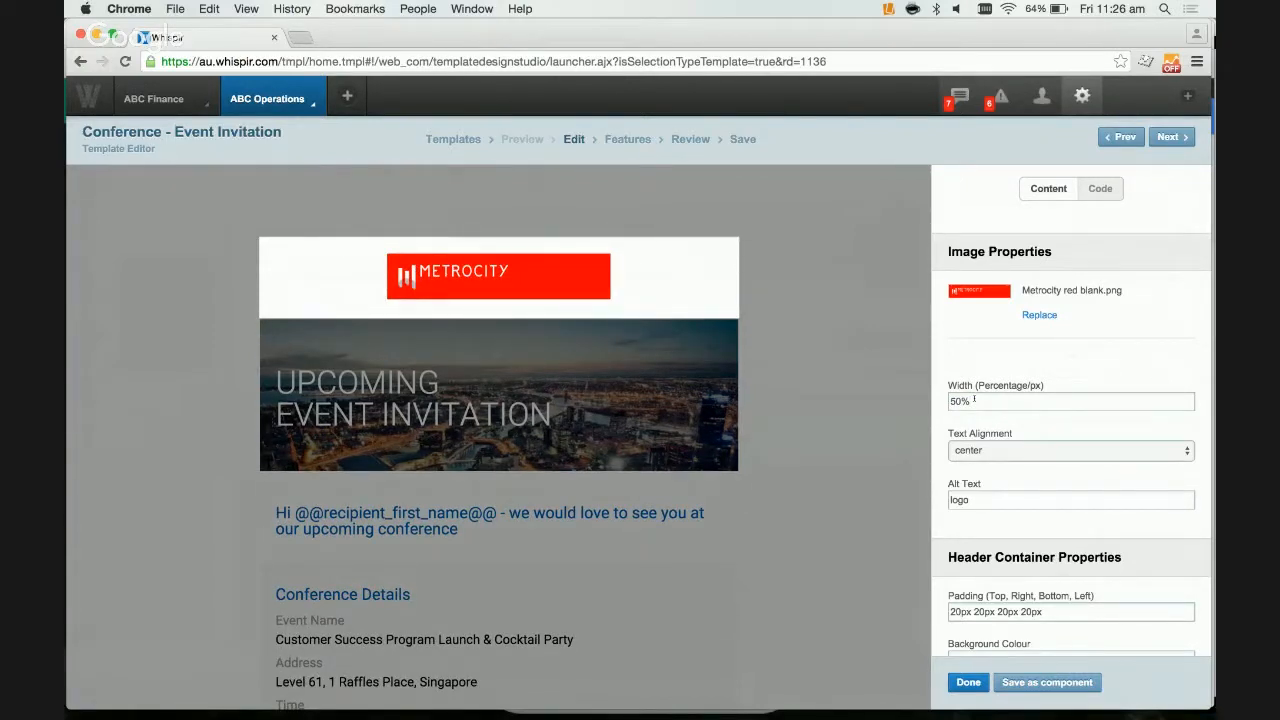
click(960, 451)
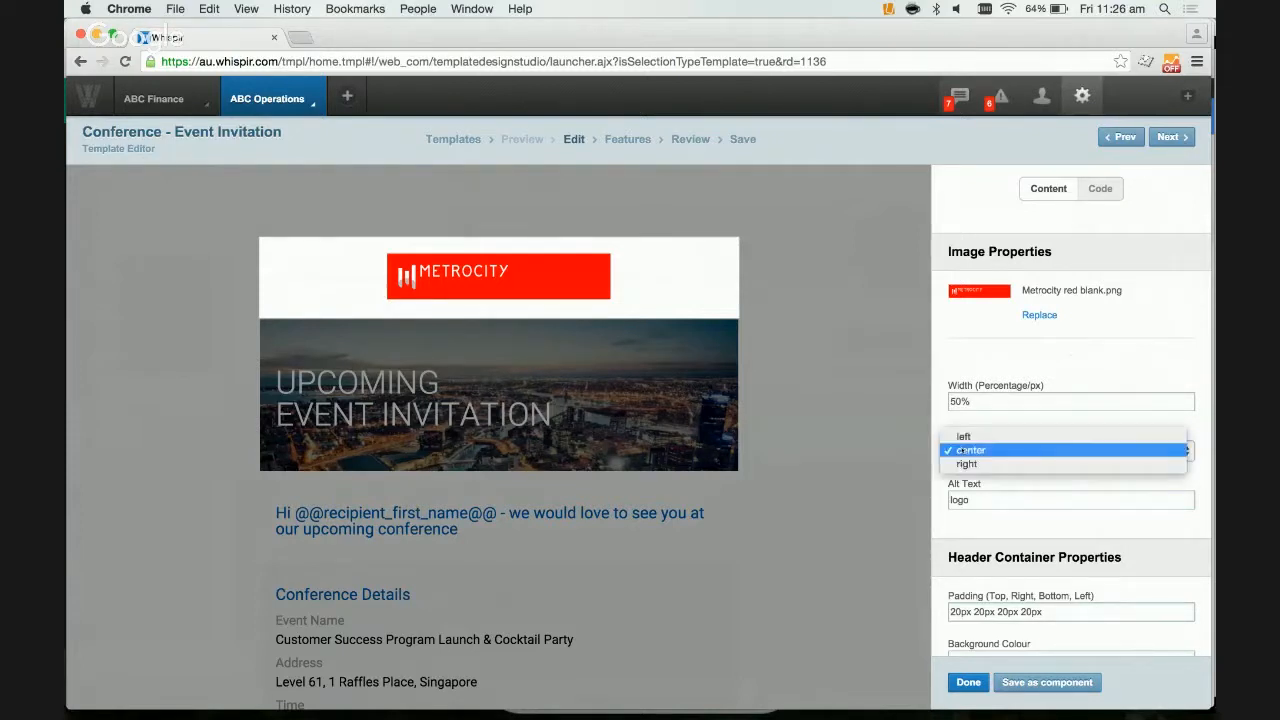
click(963, 436)
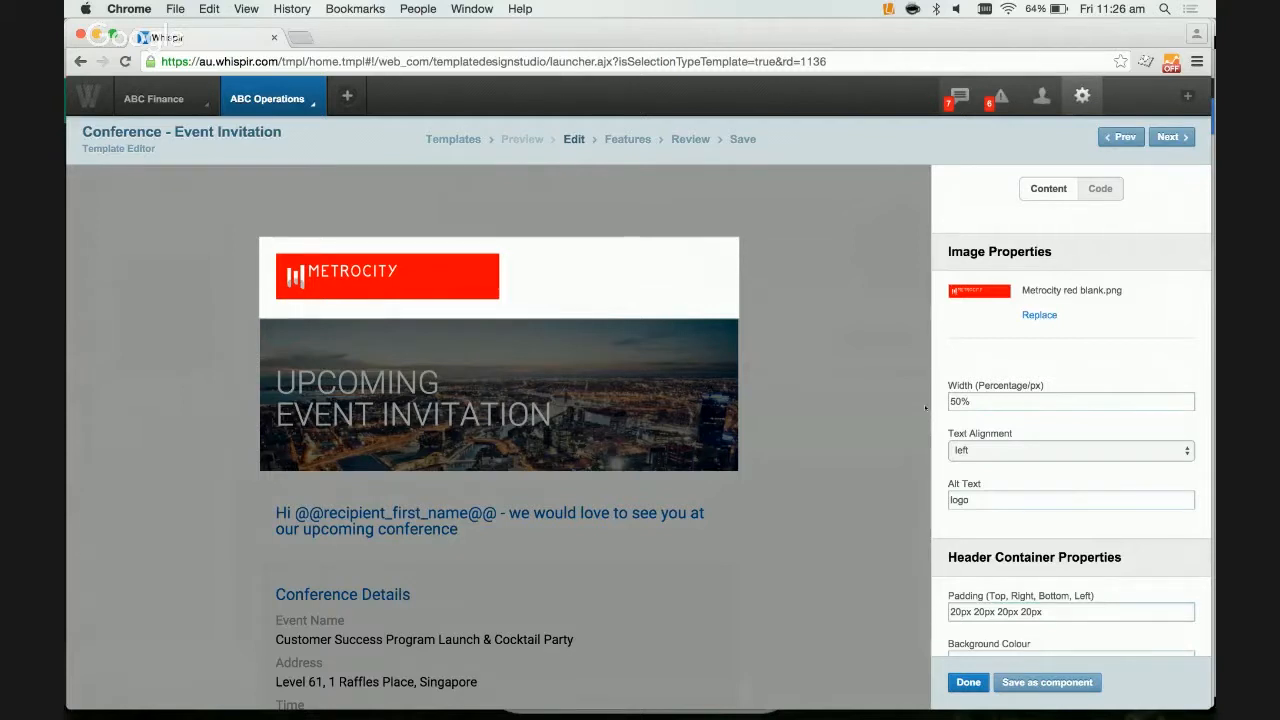
Set the background colour of the web header's container to red and apply the header changes
scroll(911, 292, down, 3)
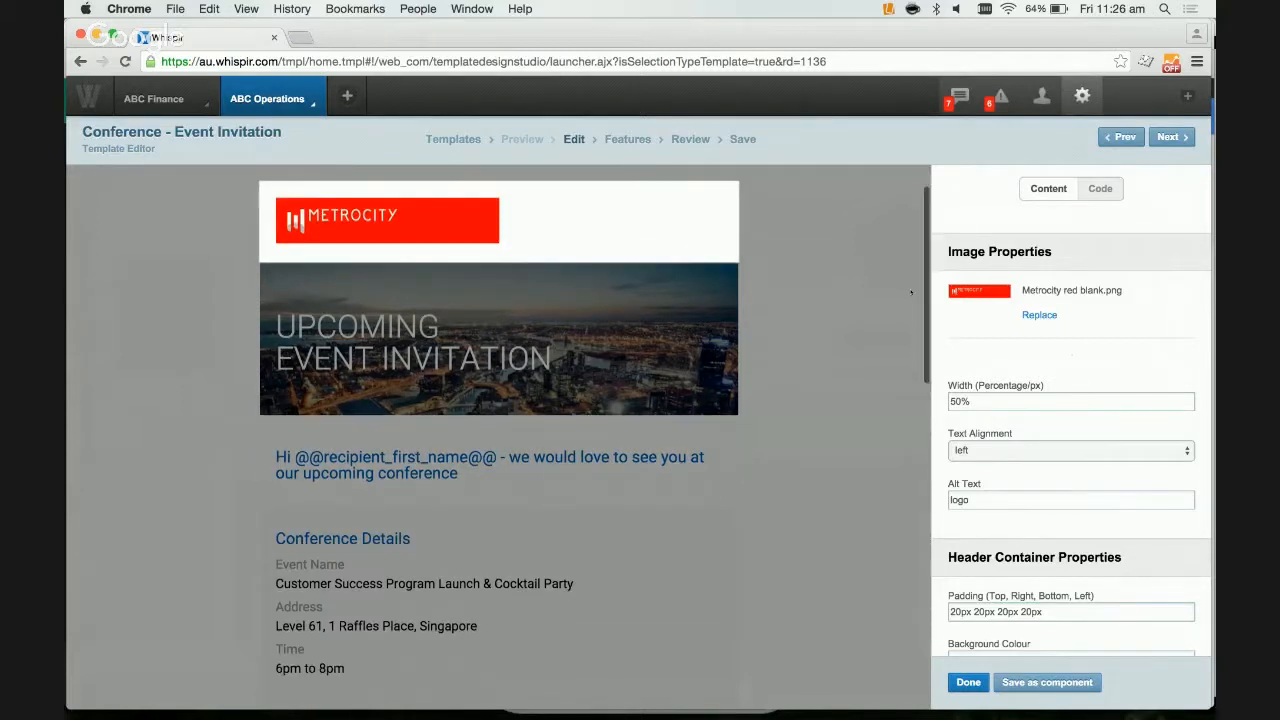
scroll(919, 292, up, 2)
scroll(1040, 450, down, 3)
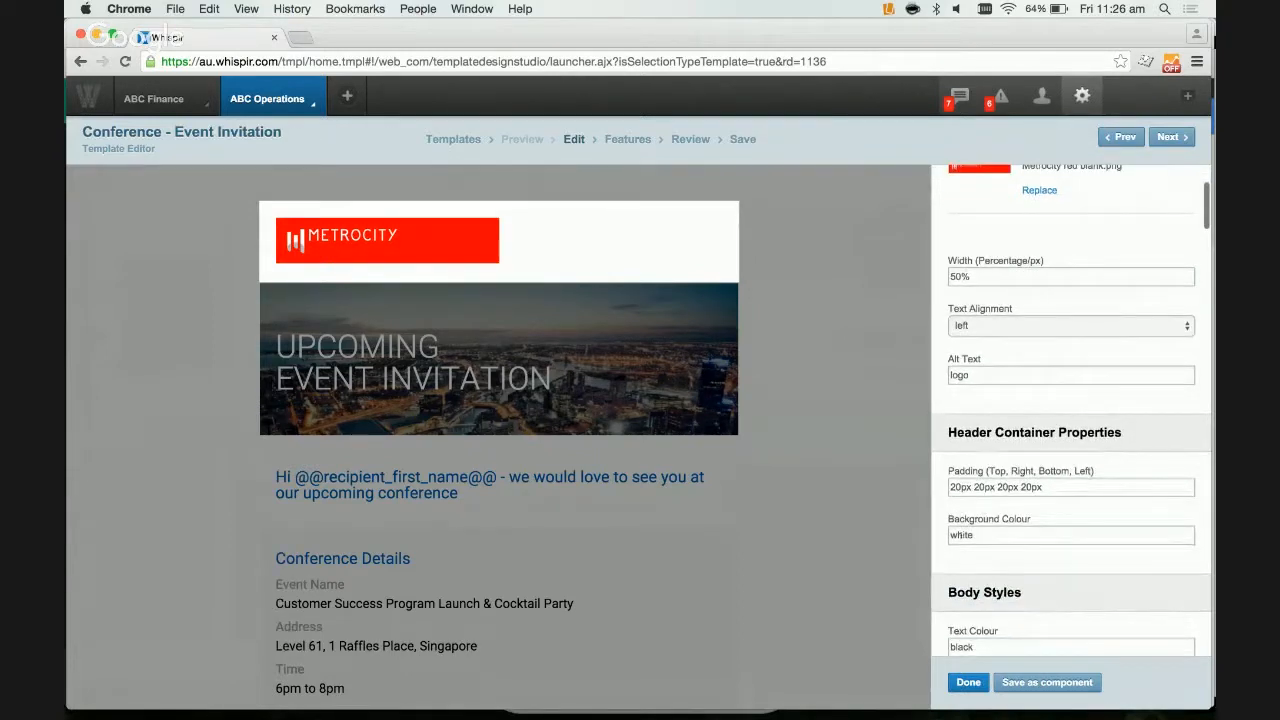
double_click(961, 535)
text(red)
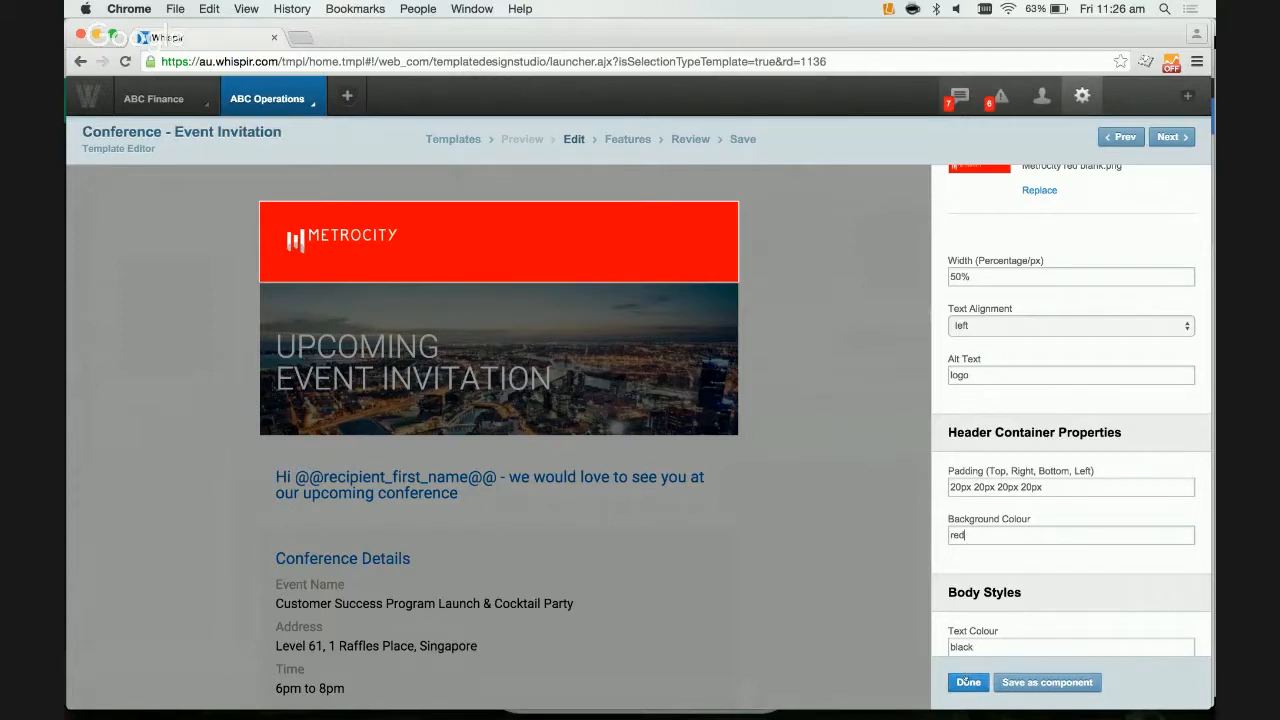
click(968, 682)
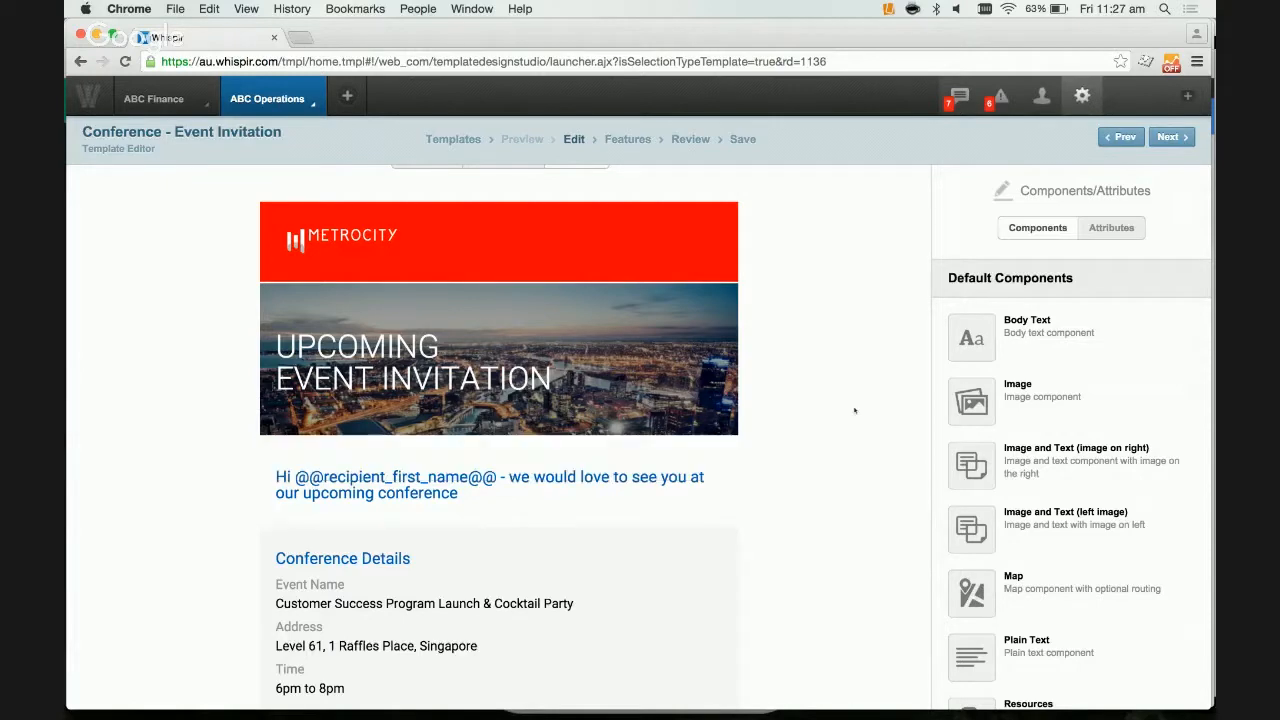
Edit the web header again and set the main heading (H1) text colour to red
scroll(855, 410, down, 1)
scroll(855, 410, down, 5)
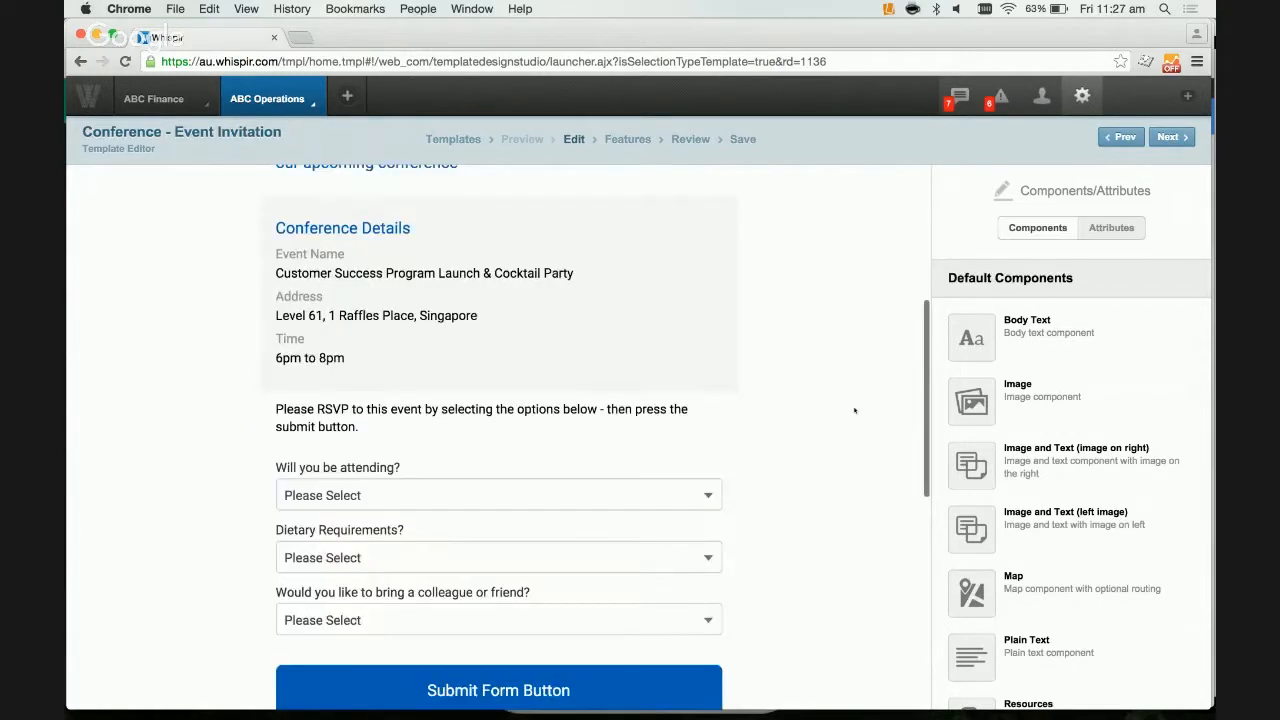
scroll(855, 410, up, 5)
scroll(855, 410, up, 2)
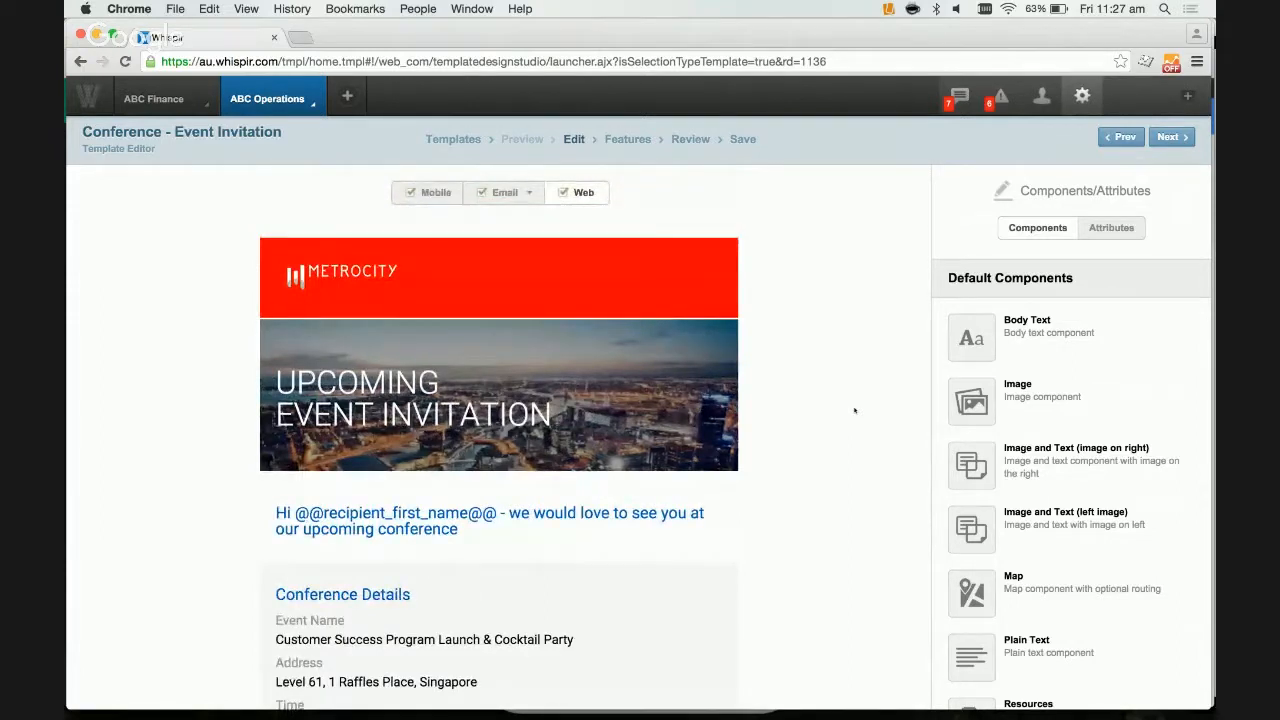
mouse_move(684, 262)
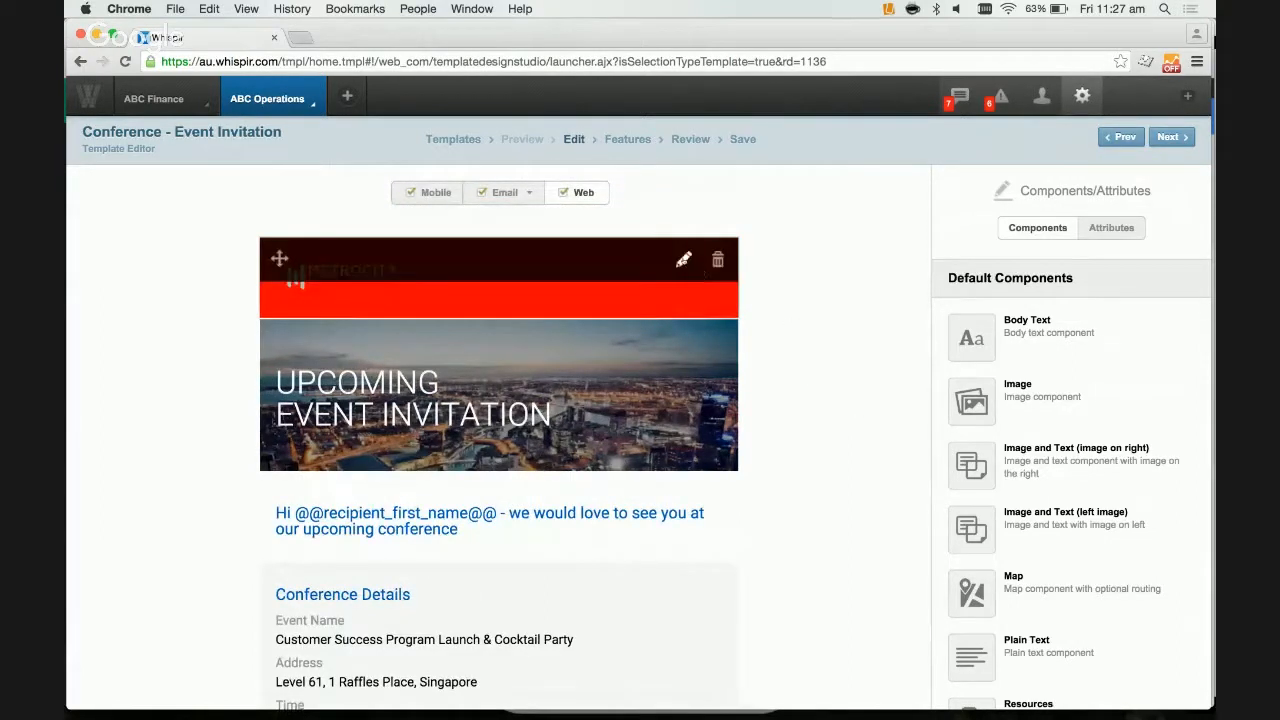
click(684, 260)
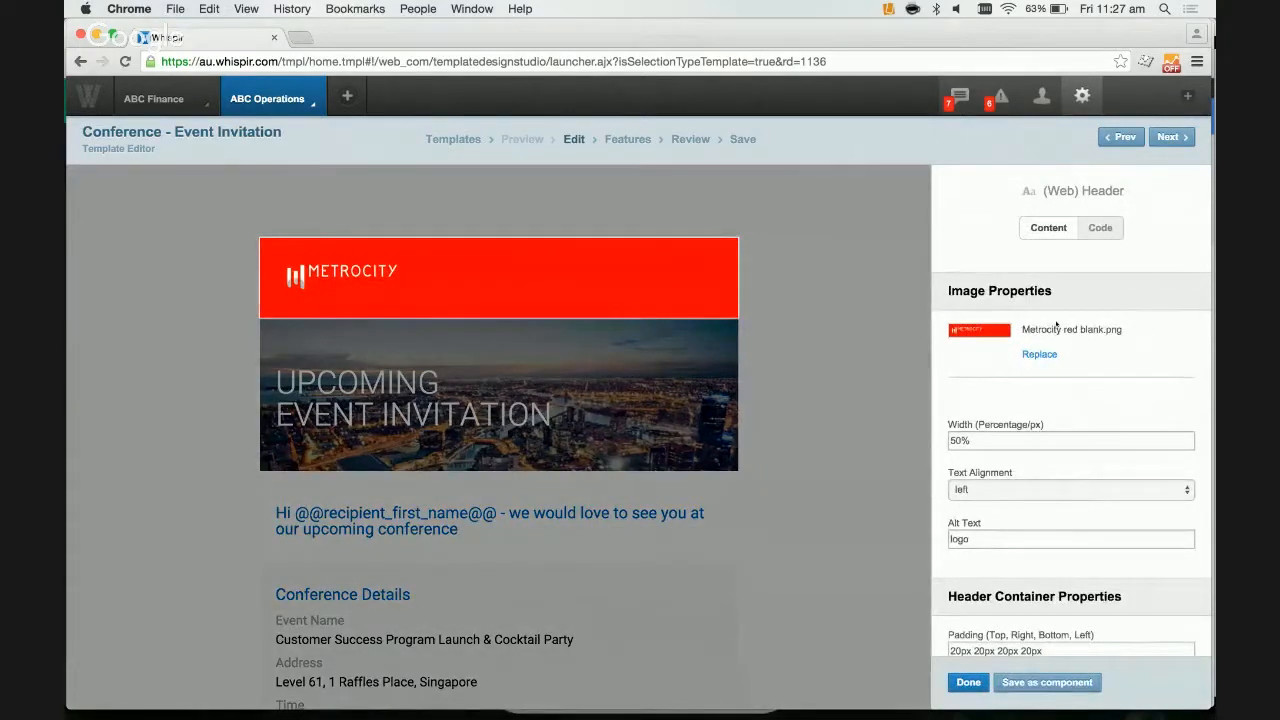
scroll(1056, 323, down, 5)
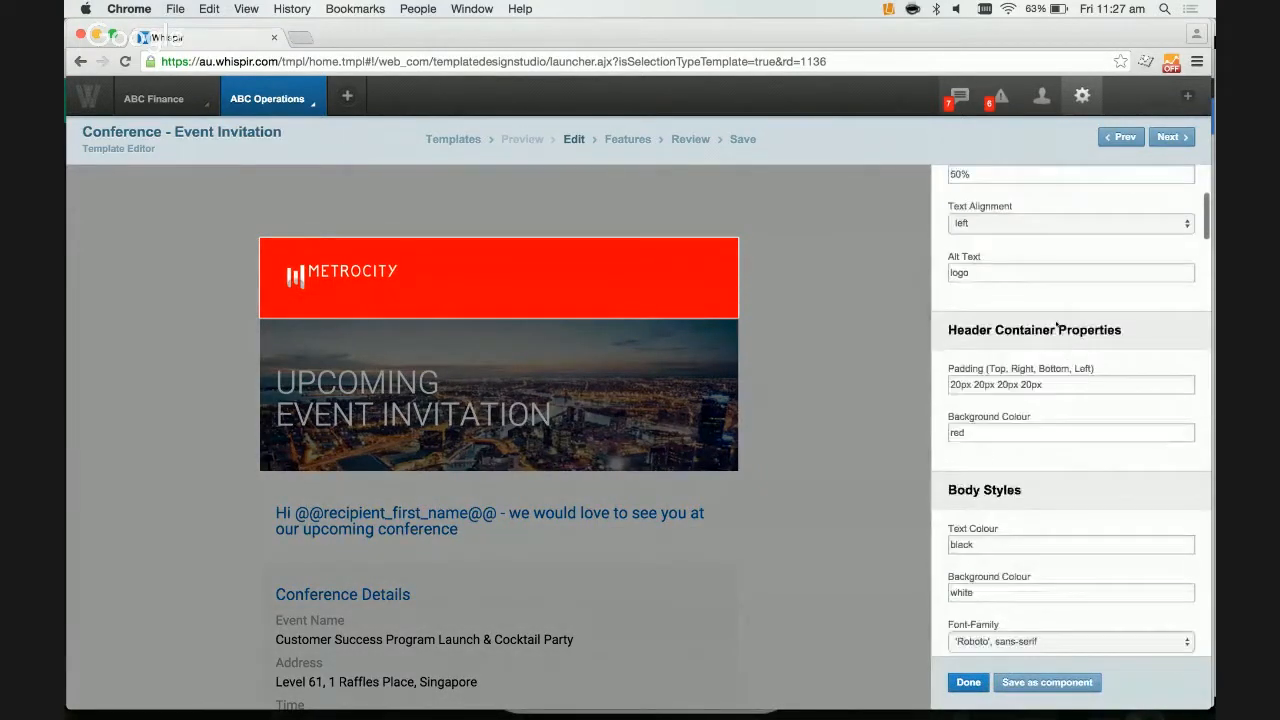
scroll(1056, 323, down, 4)
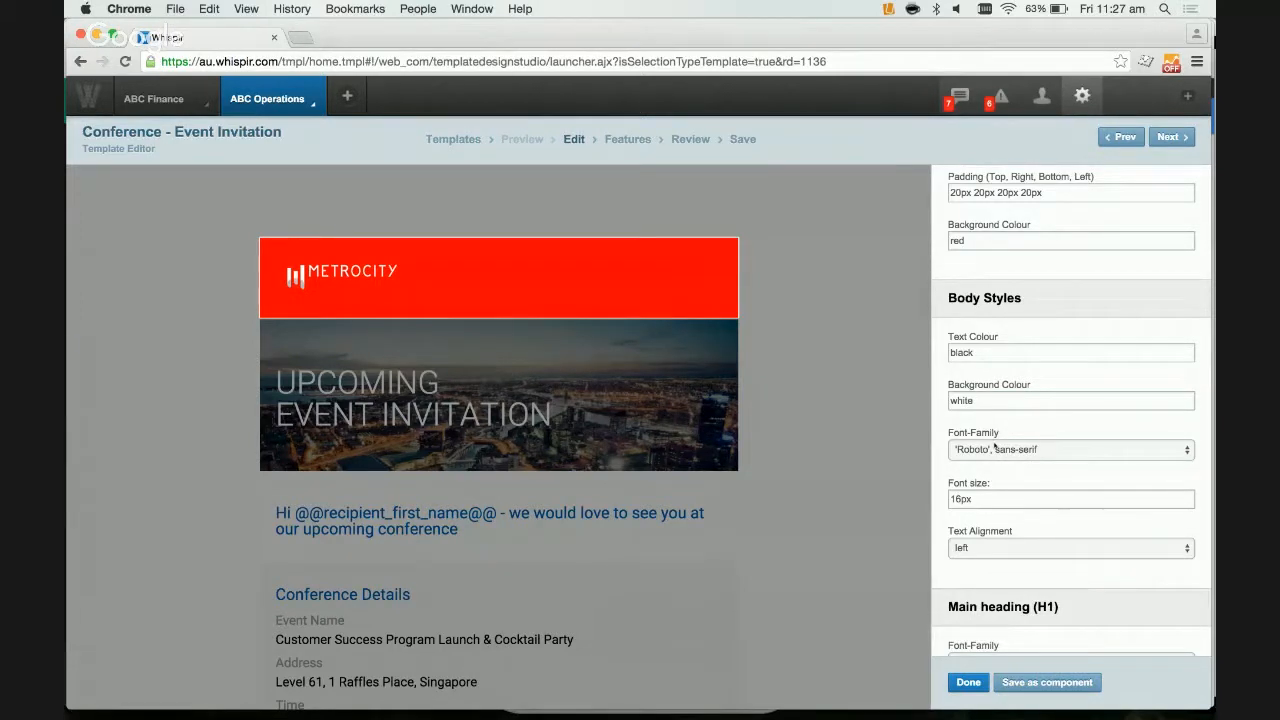
scroll(994, 447, down, 5)
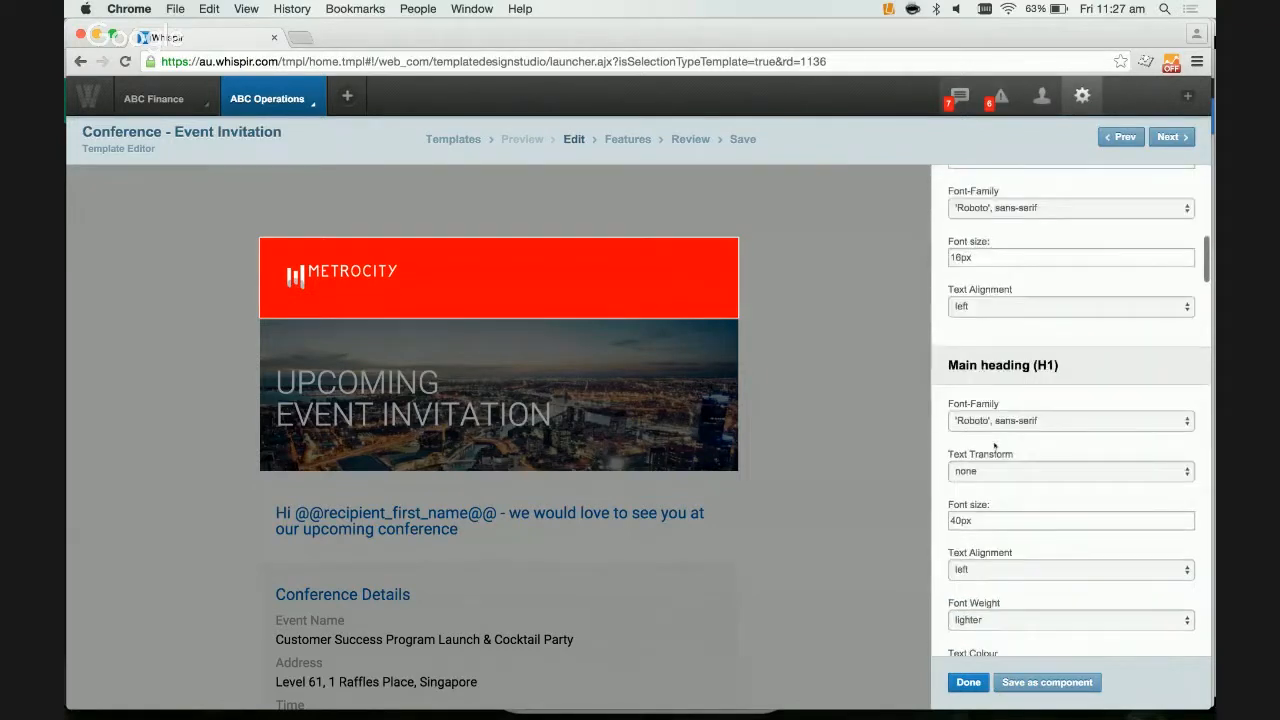
scroll(994, 447, down, 1)
scroll(1000, 485, down, 1)
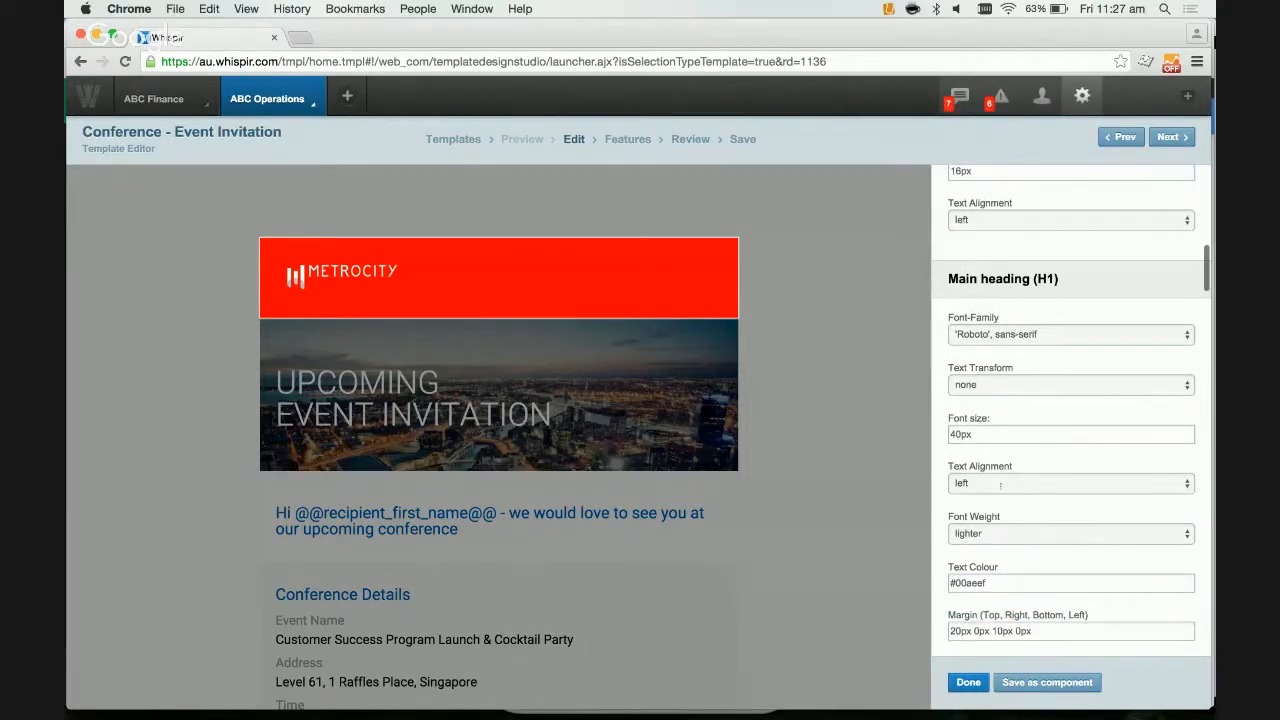
scroll(1000, 485, down, 2)
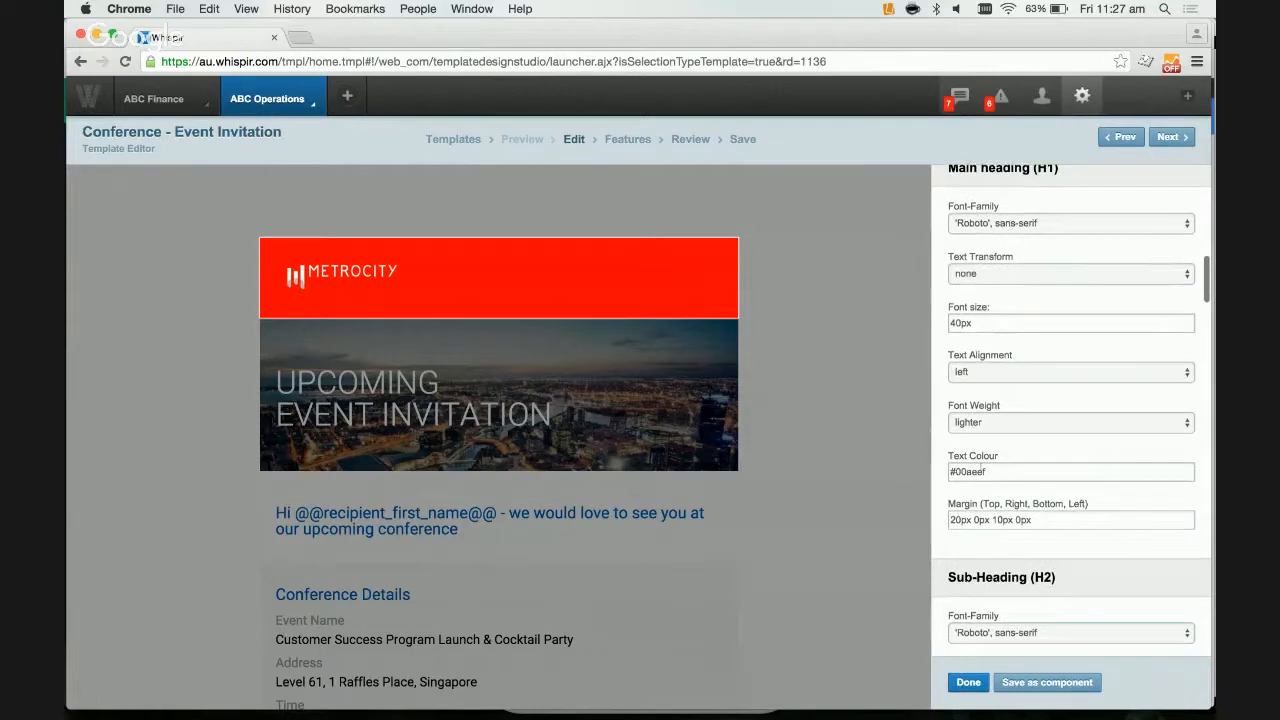
triple_click(966, 471)
text(red)
Set the text colour of the H2 sub-heading style to red
scroll(1024, 436, down, 5)
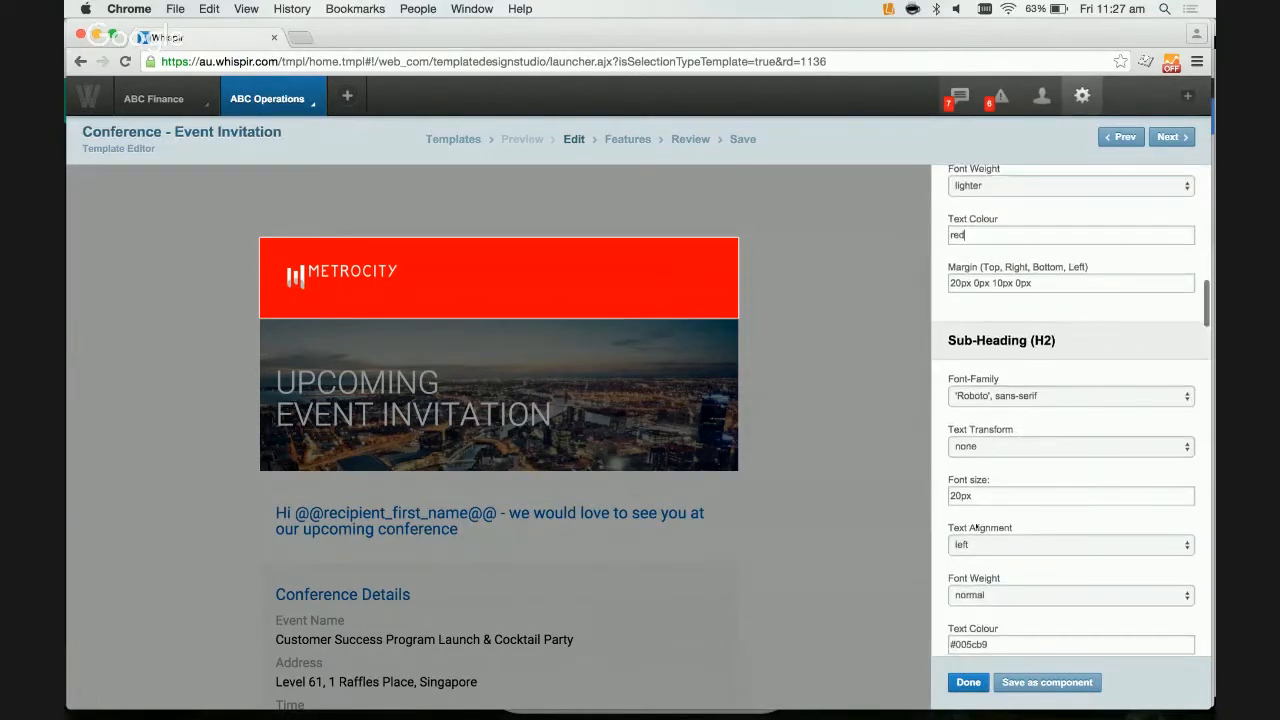
scroll(972, 577, down, 2)
triple_click(968, 540)
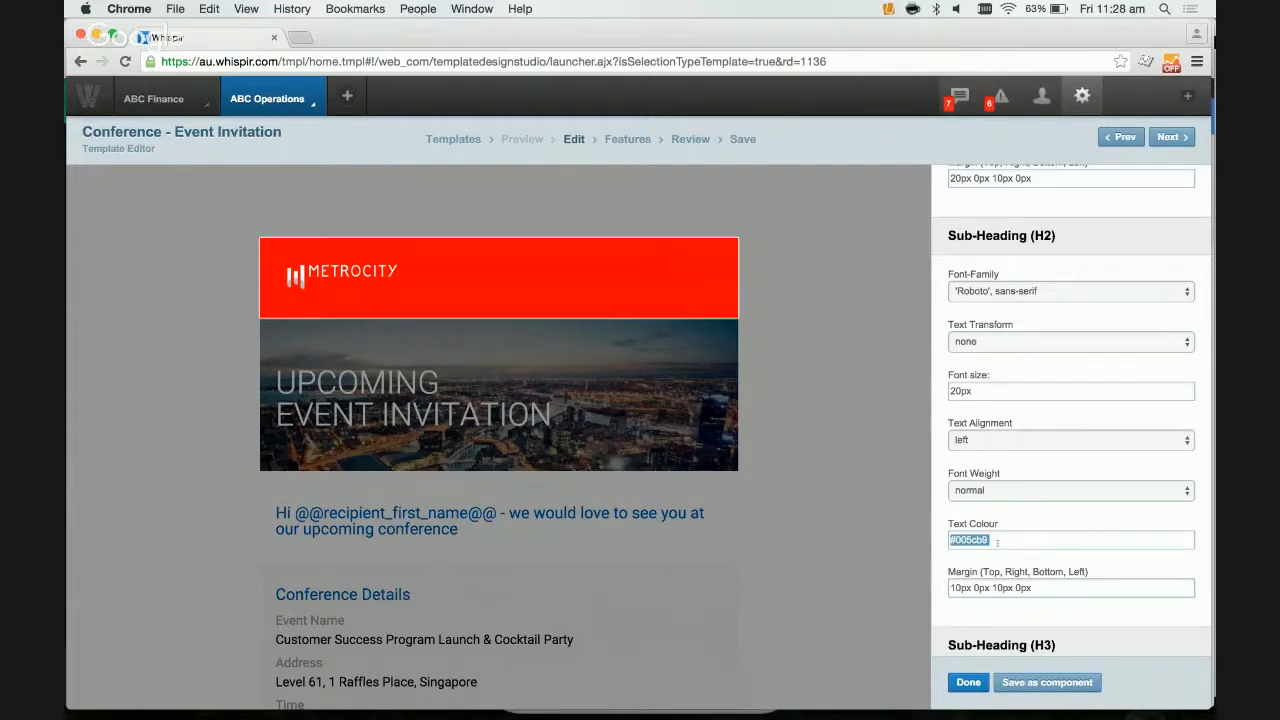
text(red)
Set the text colour of the H3 sub-heading style to red
scroll(984, 522, down, 5)
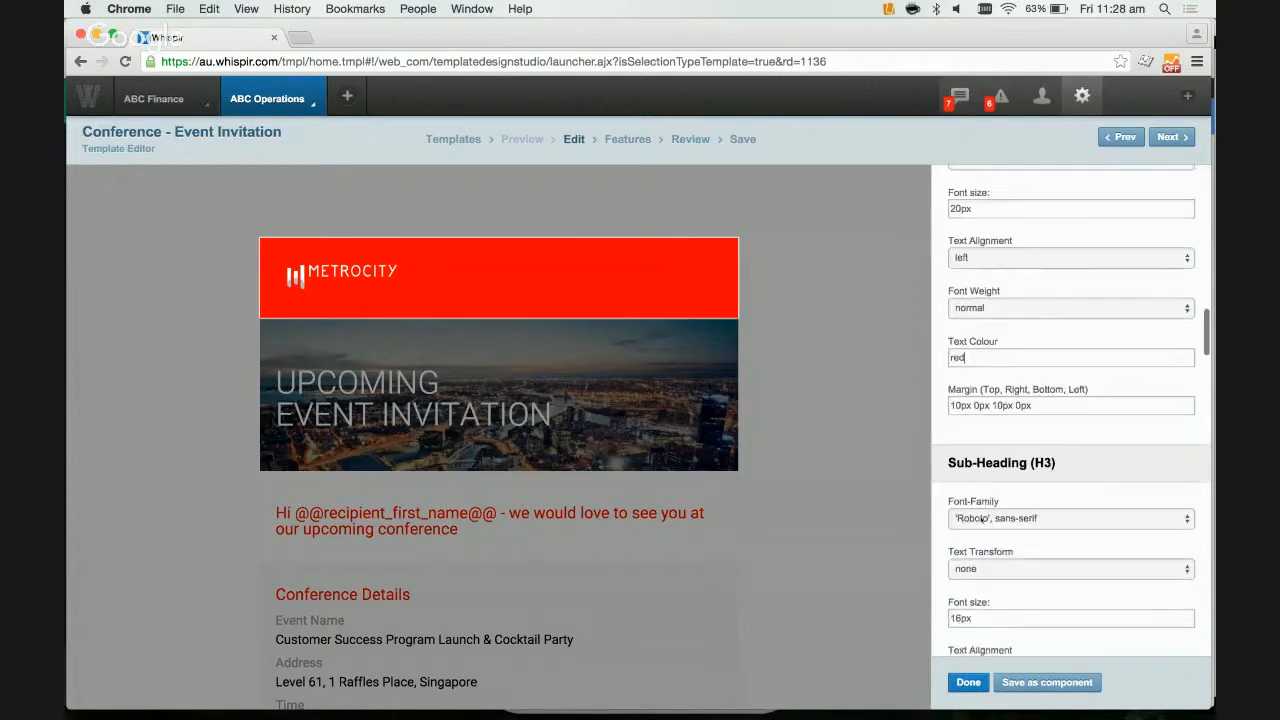
scroll(981, 518, down, 2)
triple_click(971, 538)
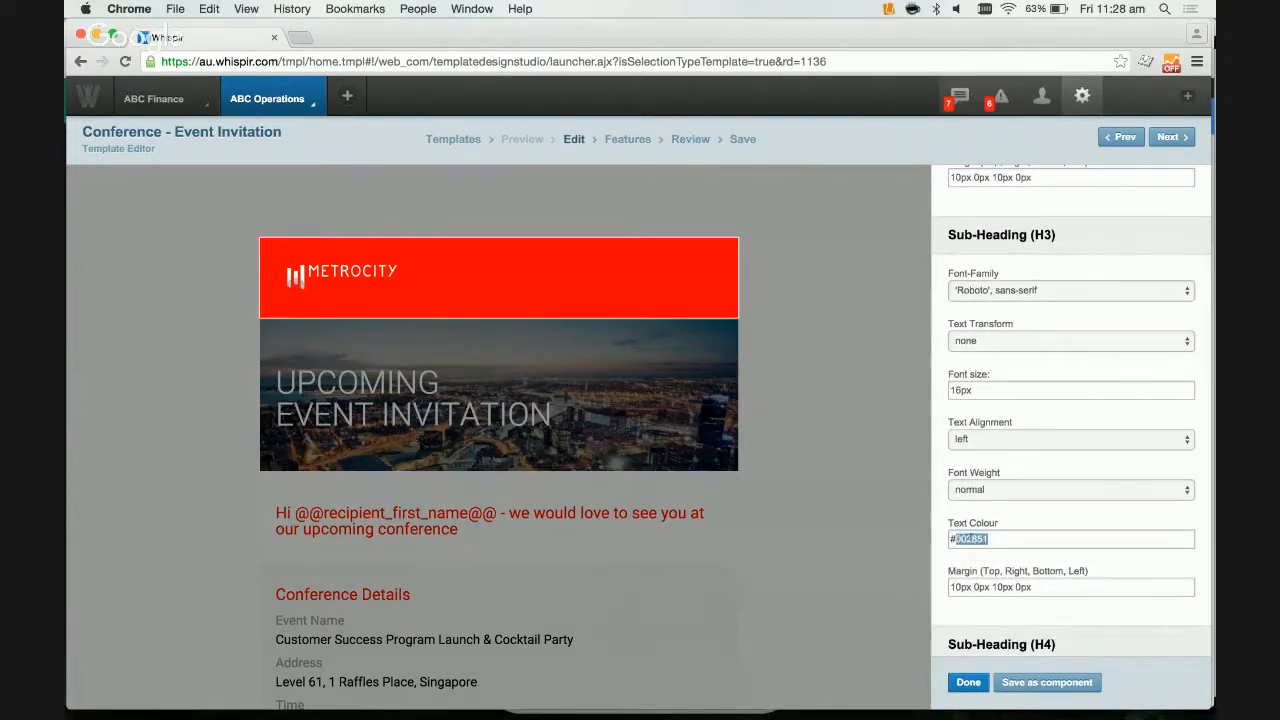
text(red)
Set the submit button's background colour to red and apply the header's style changes
scroll(970, 540, down, 4)
scroll(970, 540, down, 7)
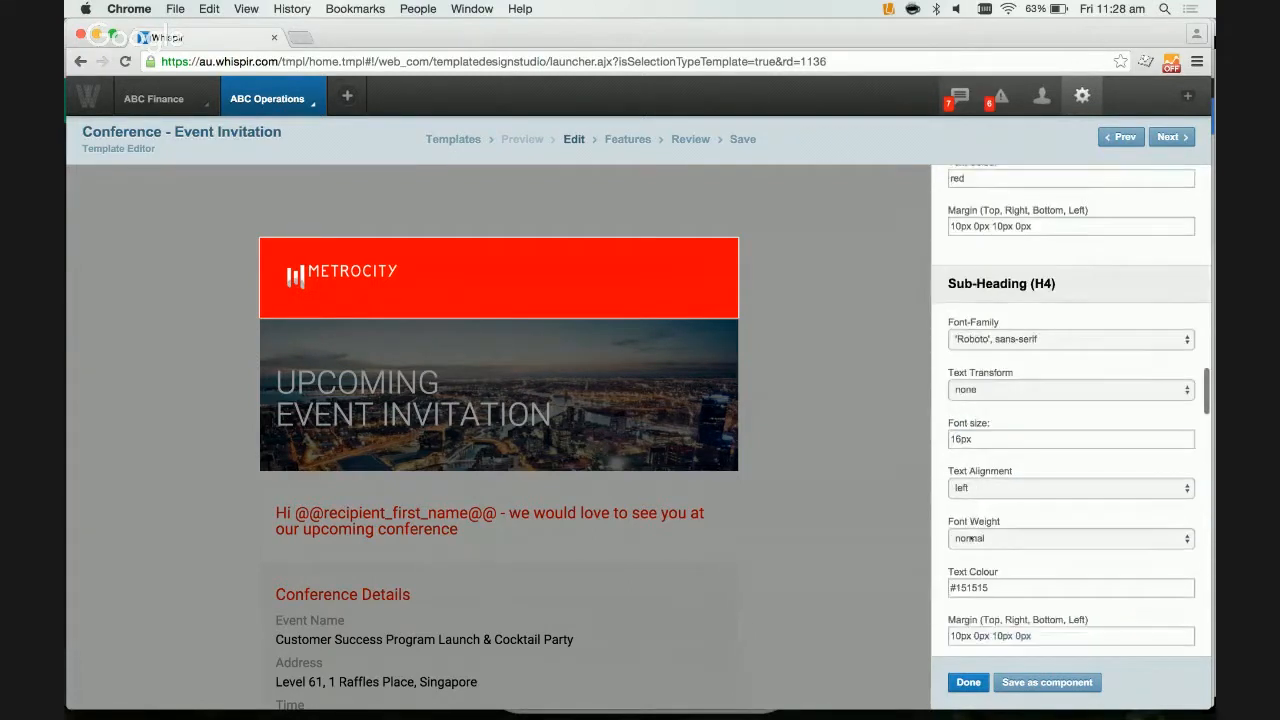
scroll(971, 538, down, 1)
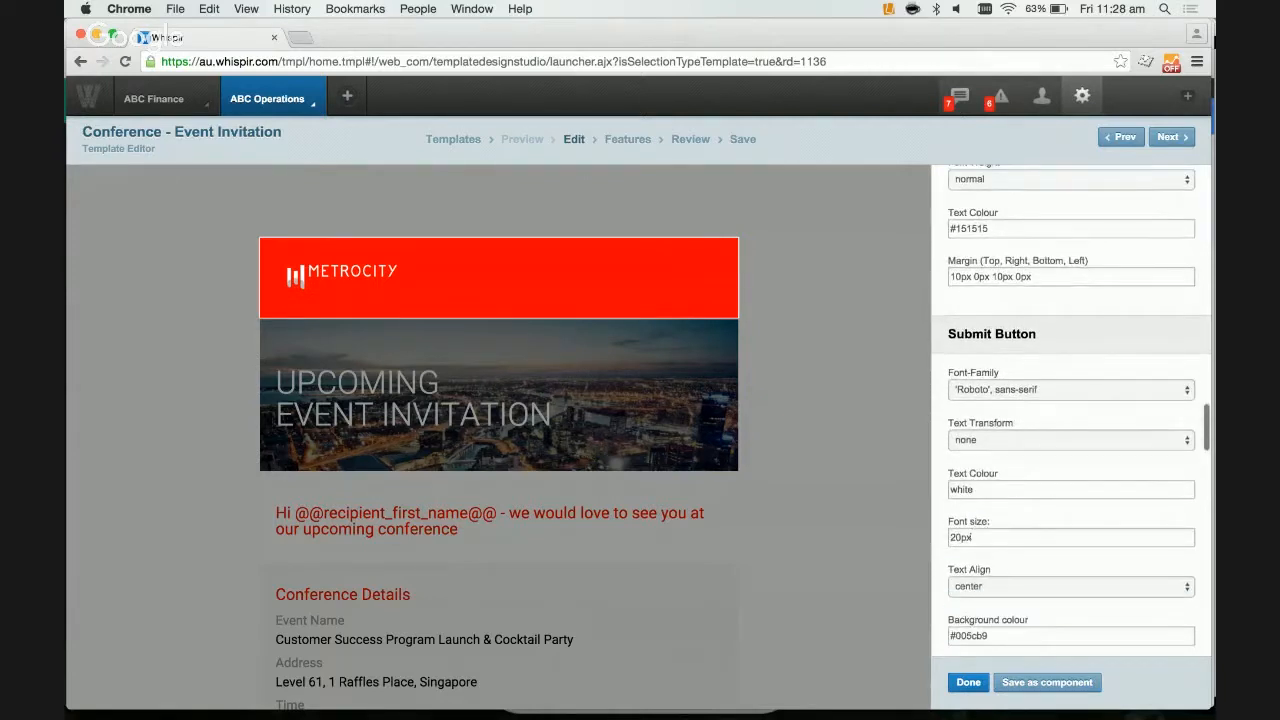
scroll(1035, 330, down, 2)
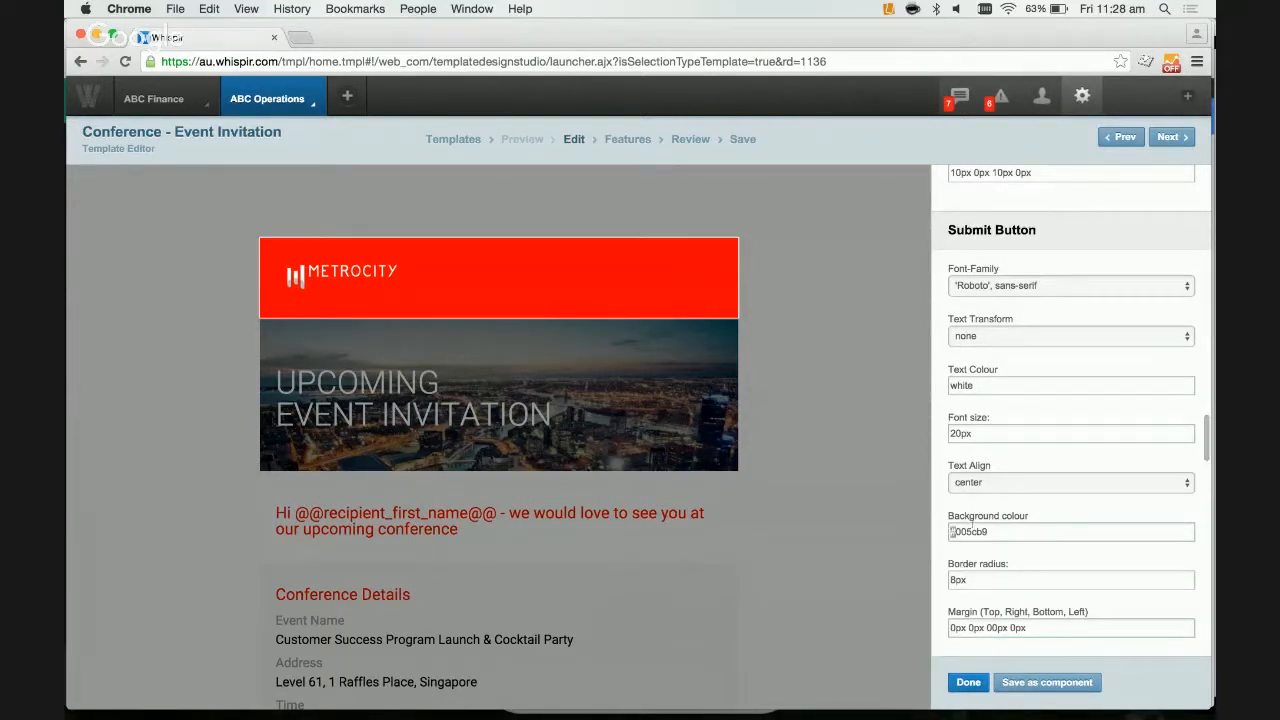
triple_click(972, 528)
text(red)
click(960, 681)
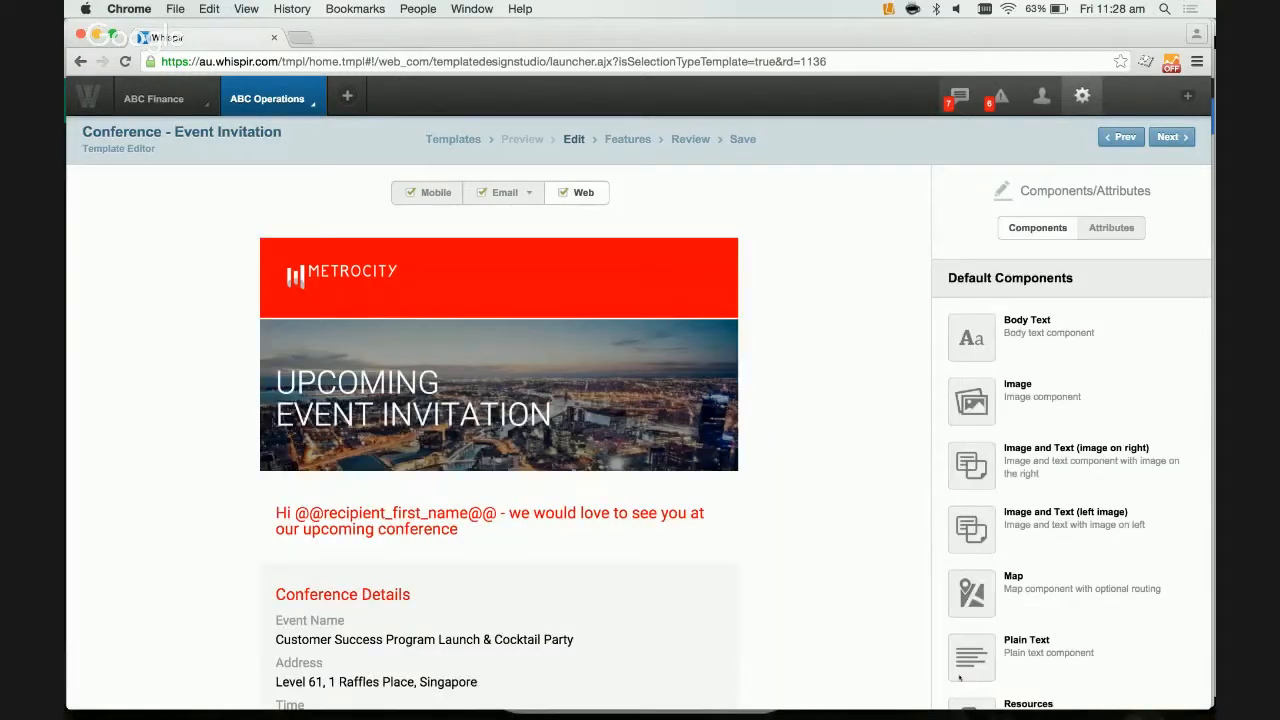
Check the recoloured invitation, then start saving the web header as a reusable component named Metrocity Branded Heading
scroll(500, 440, down, 1)
scroll(883, 402, down, 5)
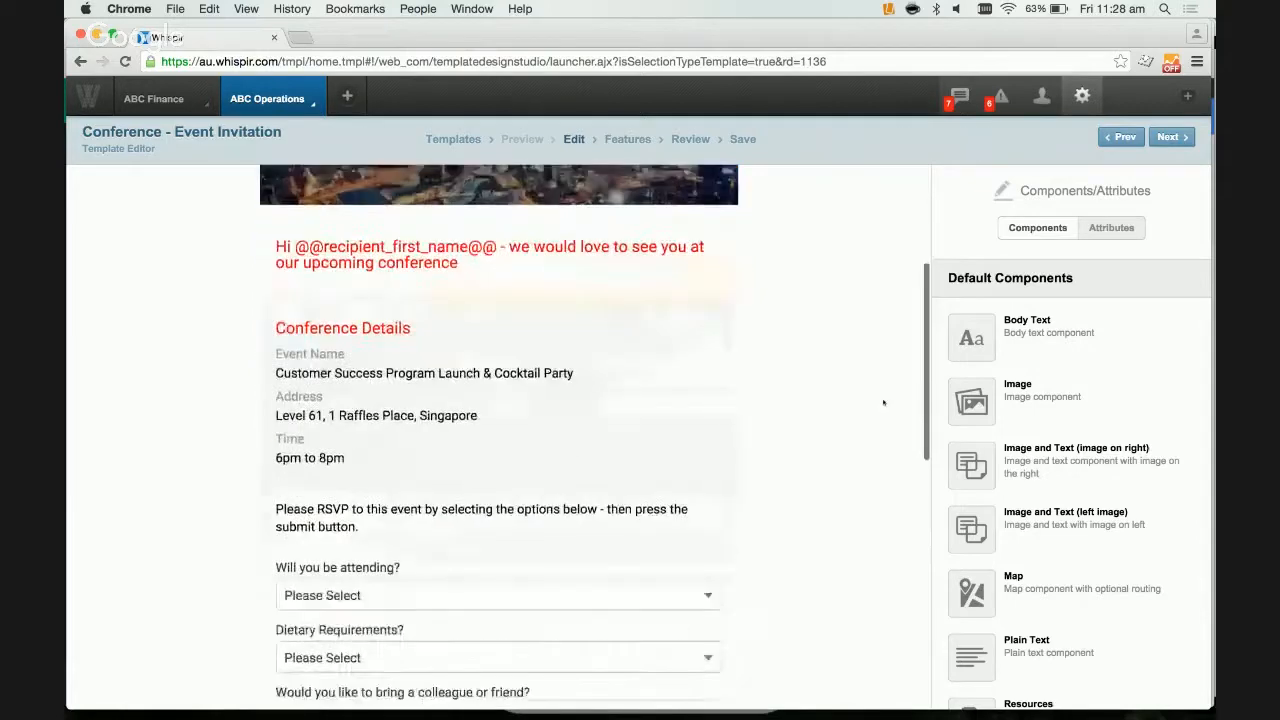
scroll(883, 402, down, 4)
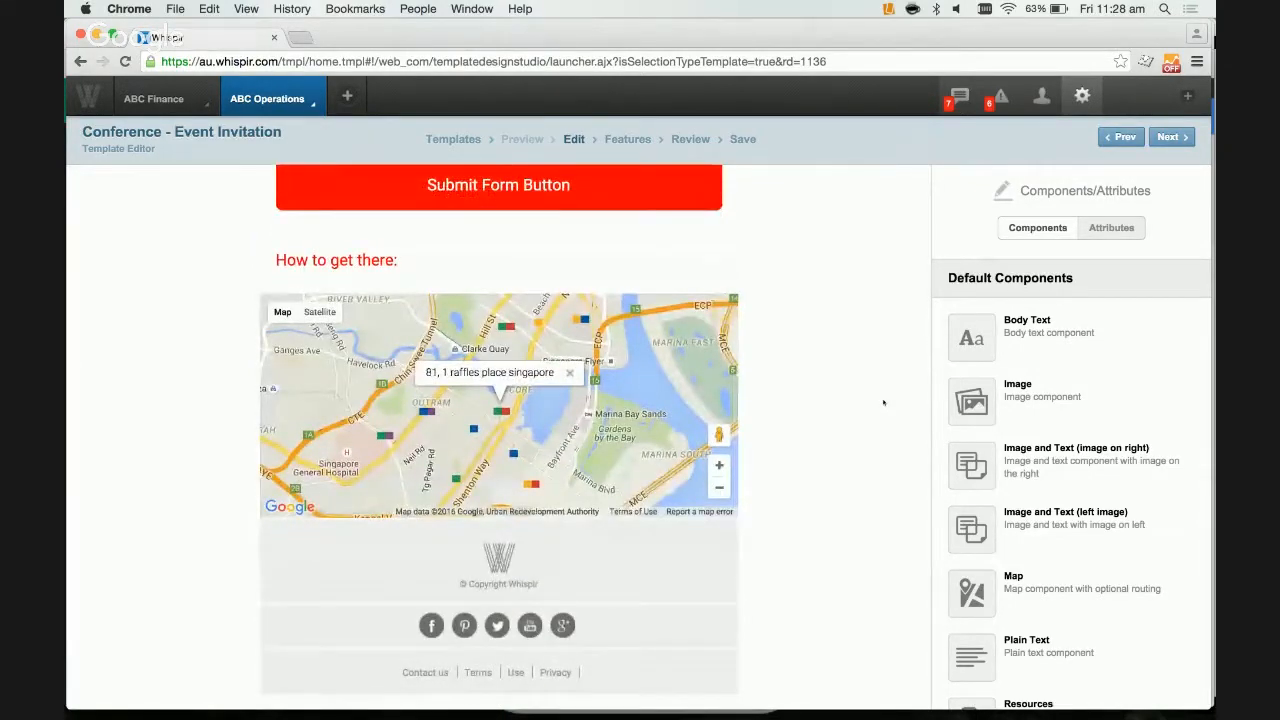
scroll(883, 402, up, 10)
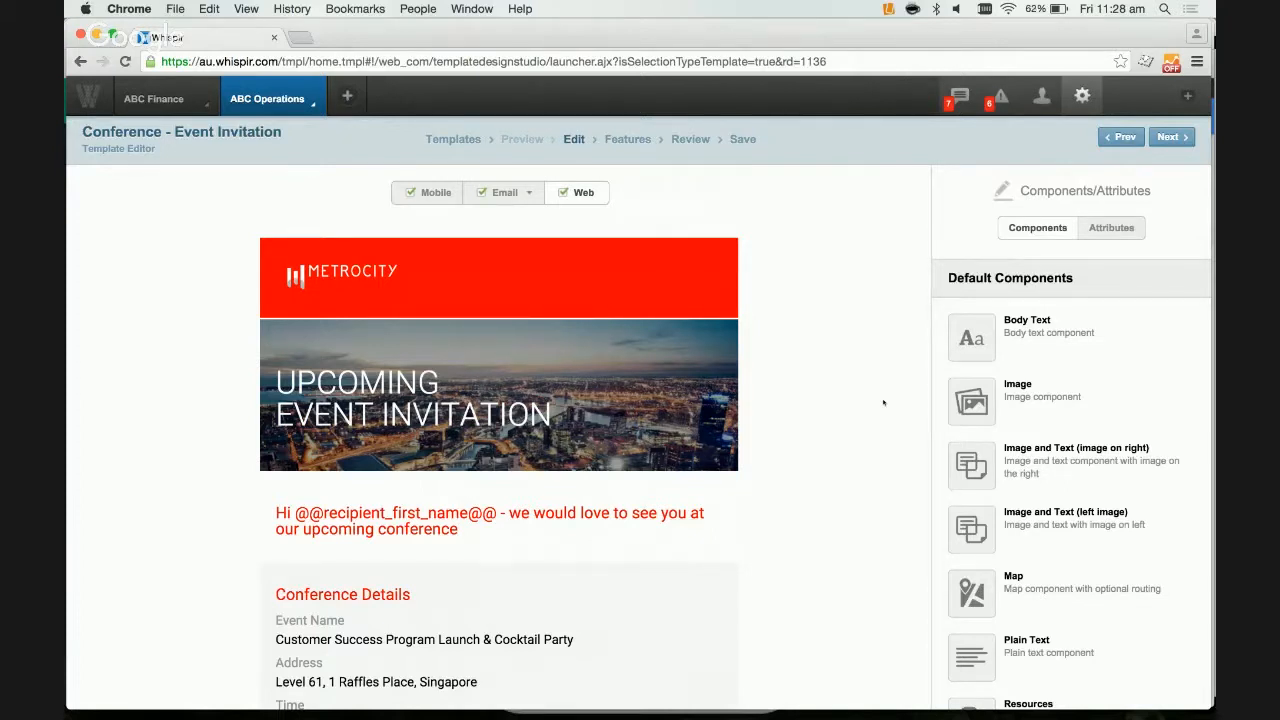
mouse_move(680, 260)
scroll(934, 258, down, 3)
mouse_move(683, 260)
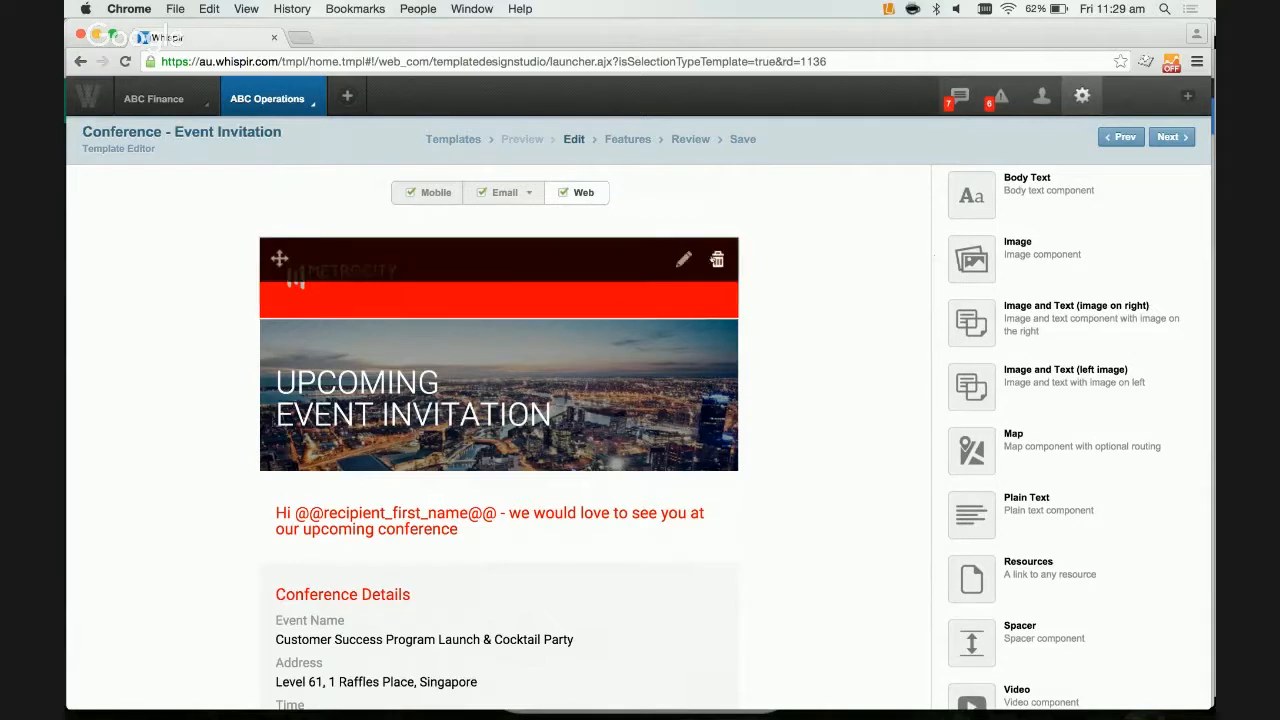
click(684, 259)
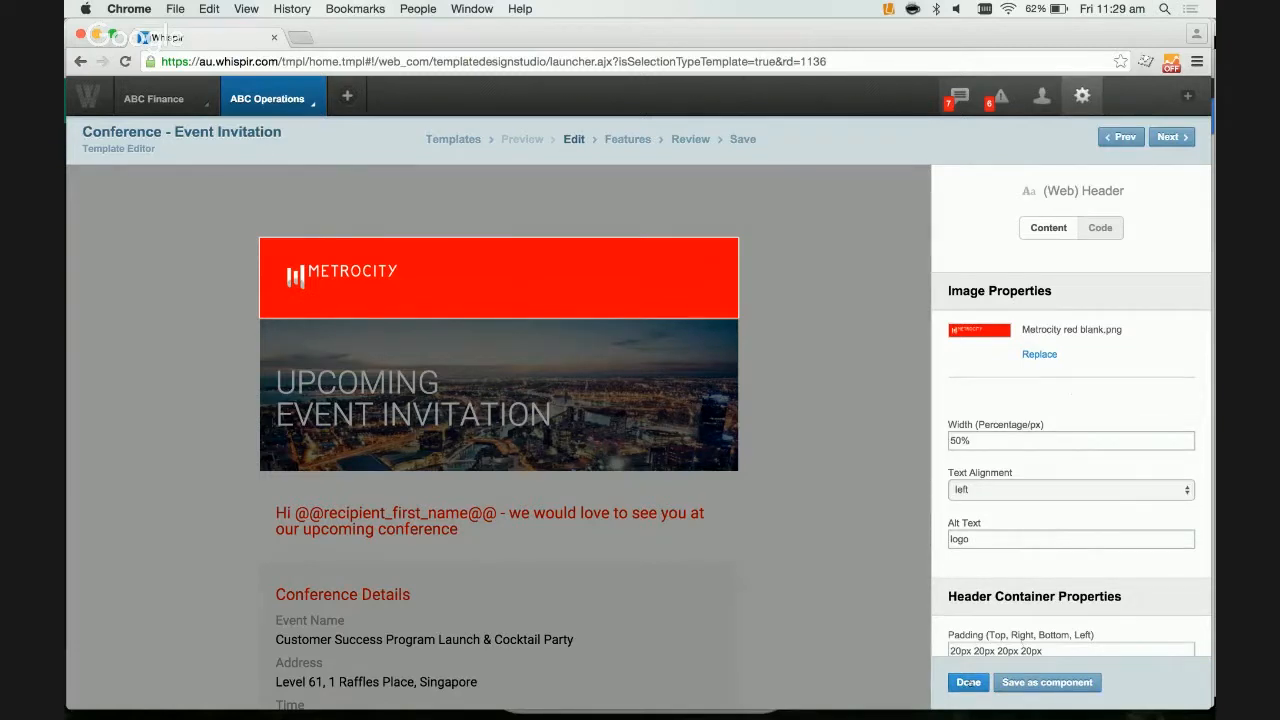
click(1050, 684)
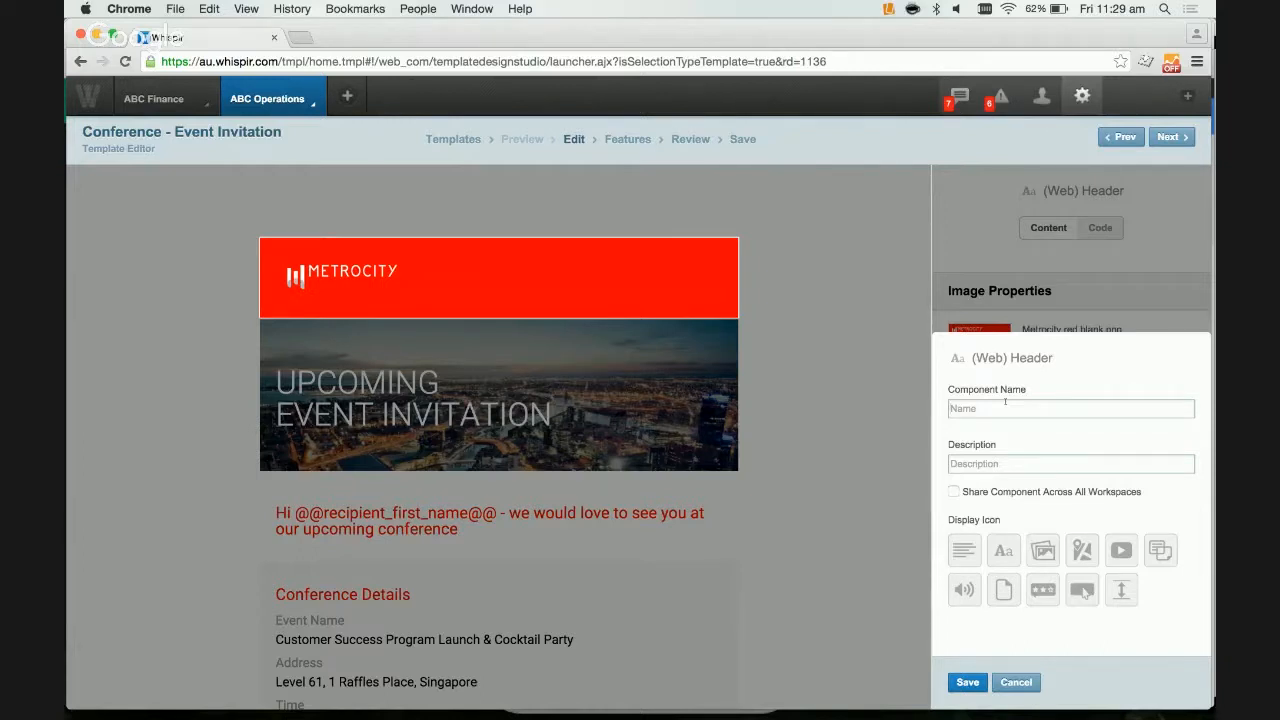
text(Metrocity Branded Header)
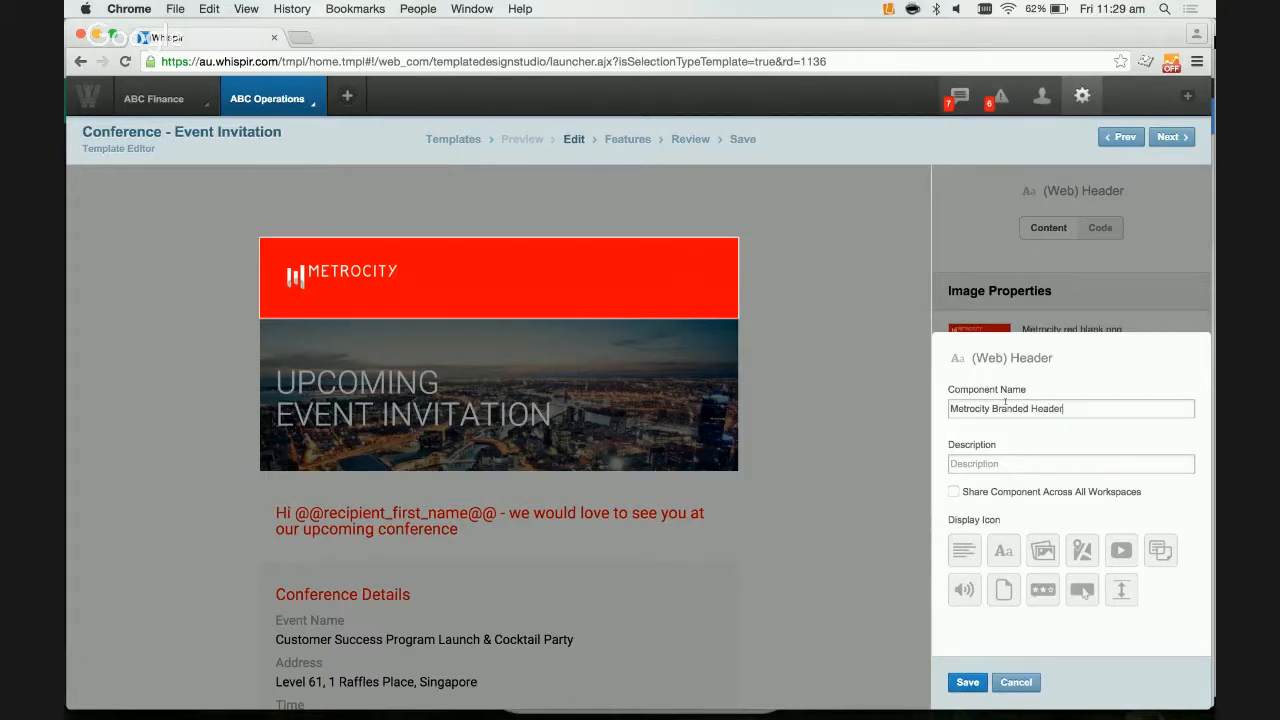
key(BackSpace)
key(BackSpace)
text(ing)
Describe the component as "Please use this branding for all rich messages", share it across all workspaces, choose the image-and-text icon, and save it
click(1057, 463)
text(Please u)
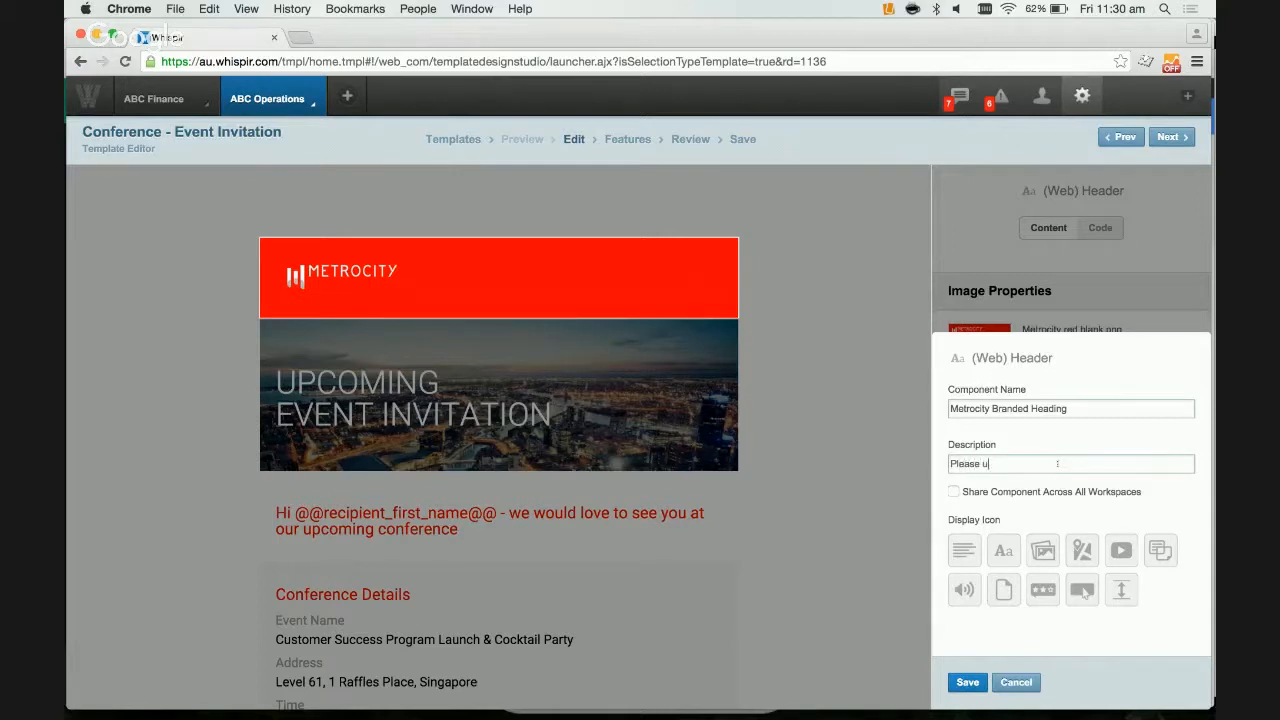
text(se this branding for all rich messages)
click(1018, 487)
click(1157, 549)
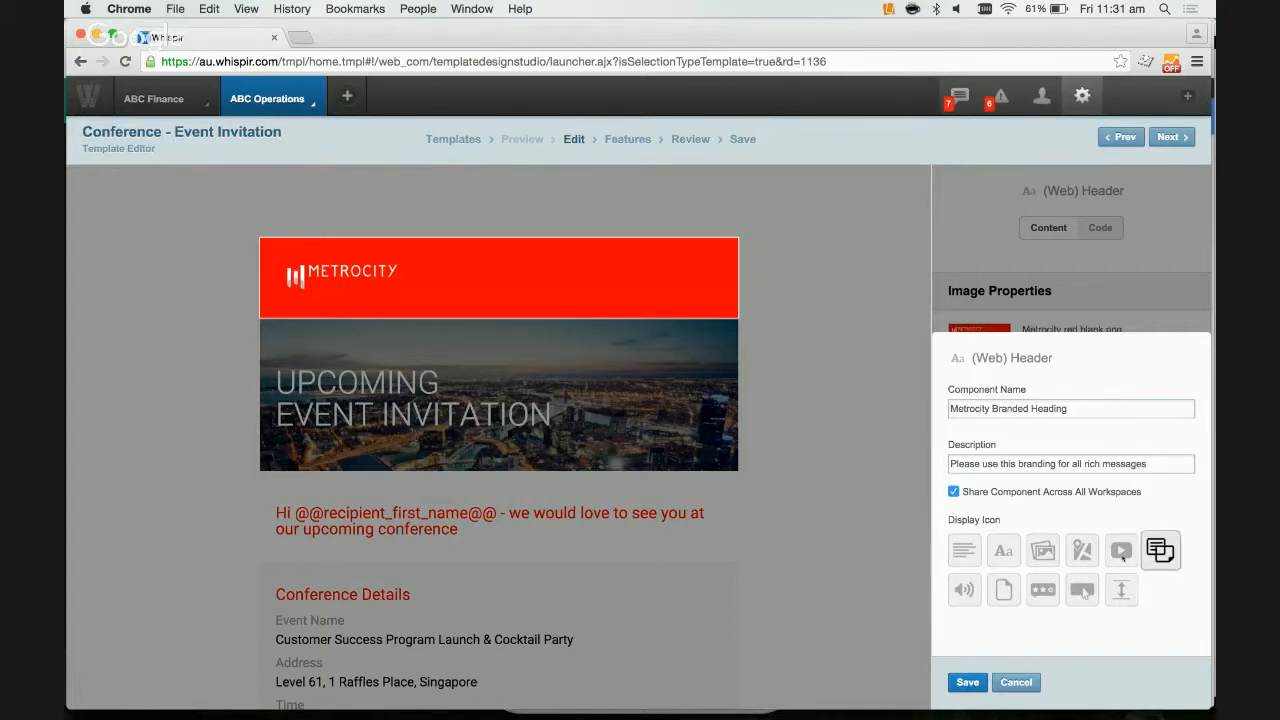
click(967, 682)
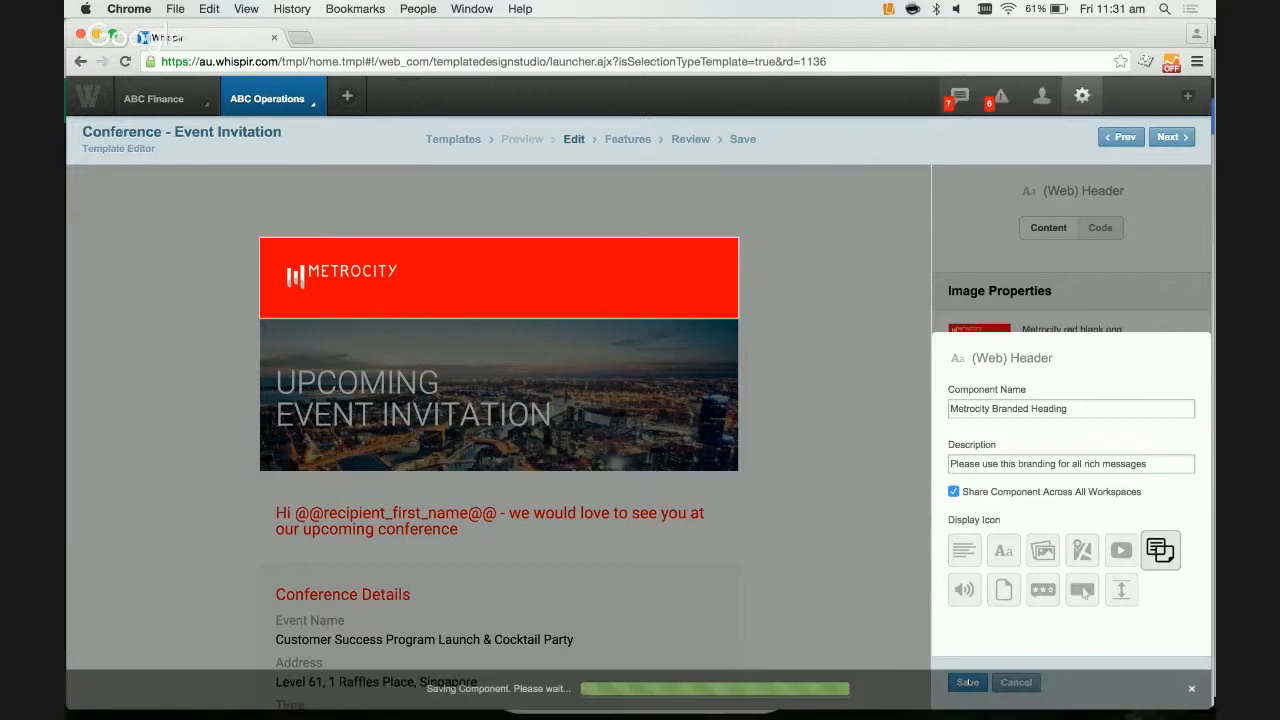
Place the saved Metrocity Branded Heading component between the header and the event banner, and delete the added copy
scroll(1098, 348, down, 1)
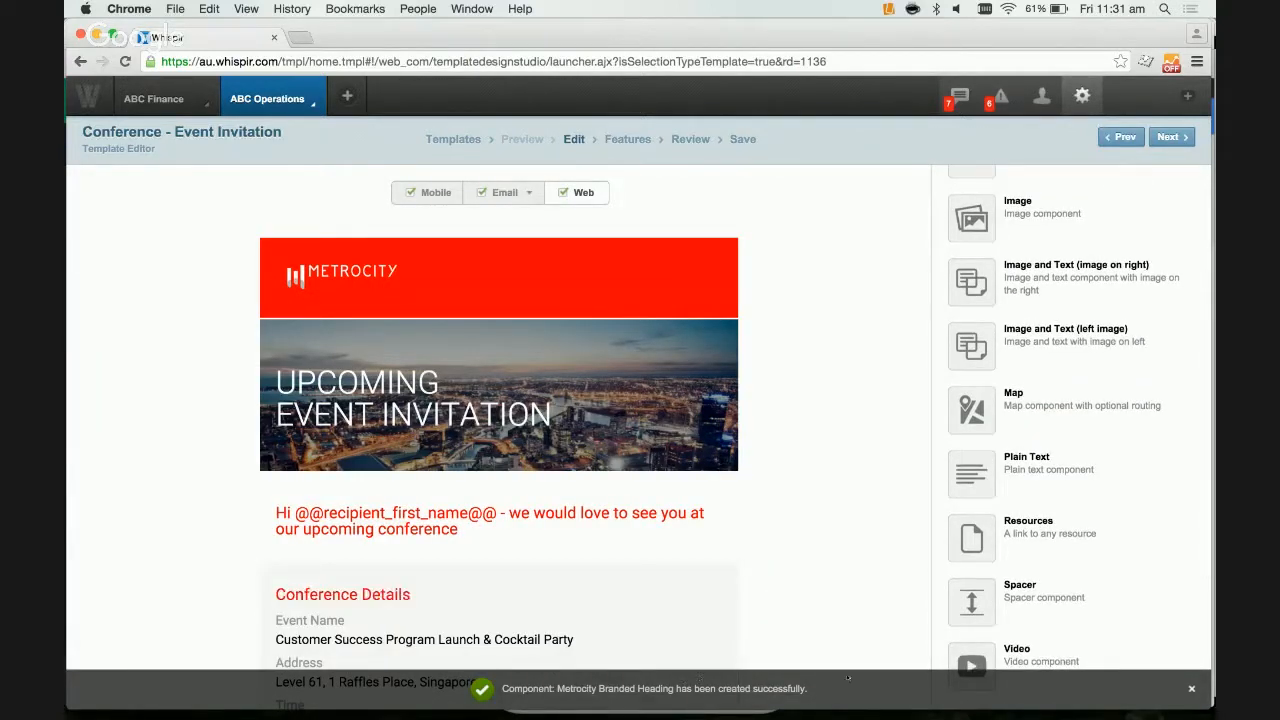
scroll(1130, 399, down, 5)
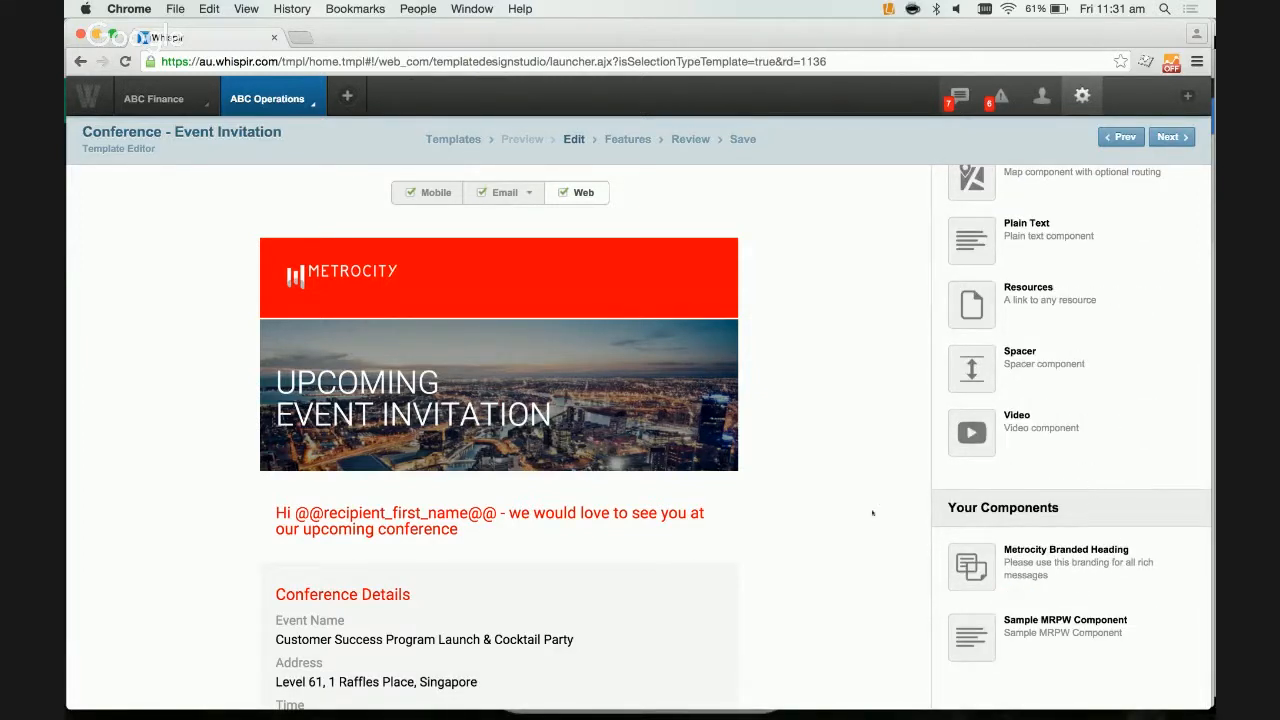
mouse_move(1054, 553)
drag(1046, 552, 737, 326)
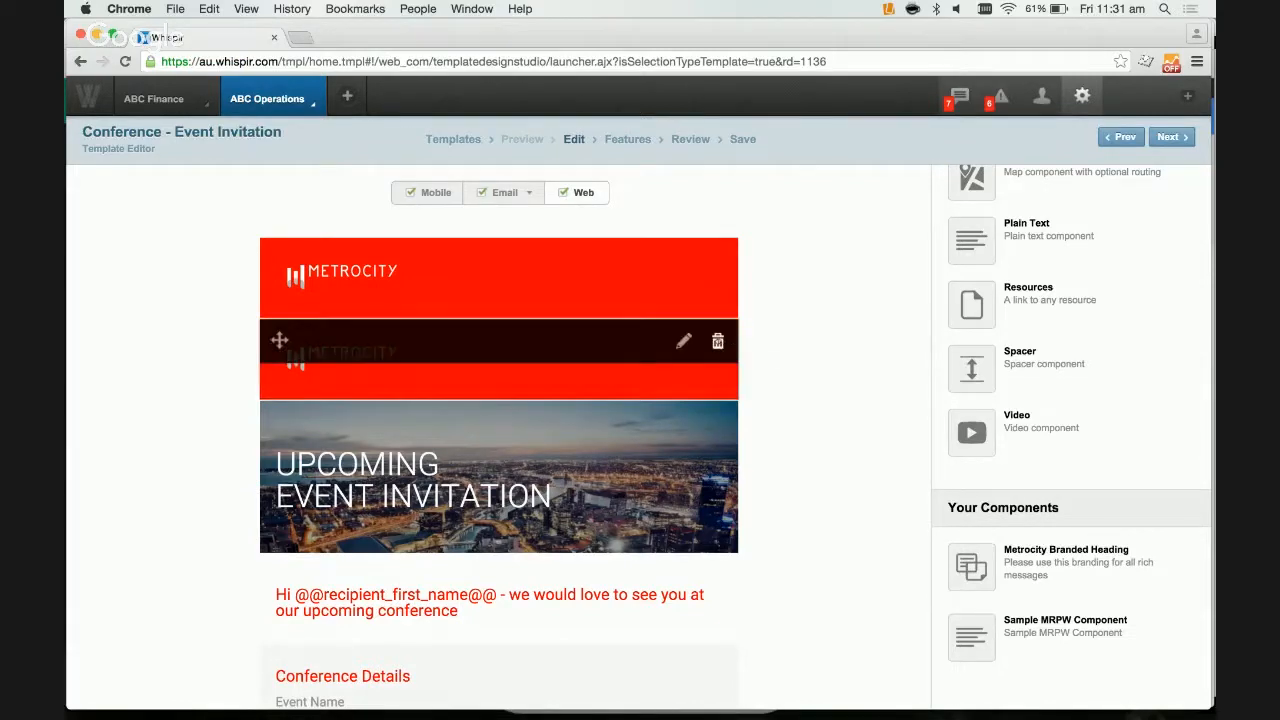
click(717, 340)
click(486, 431)
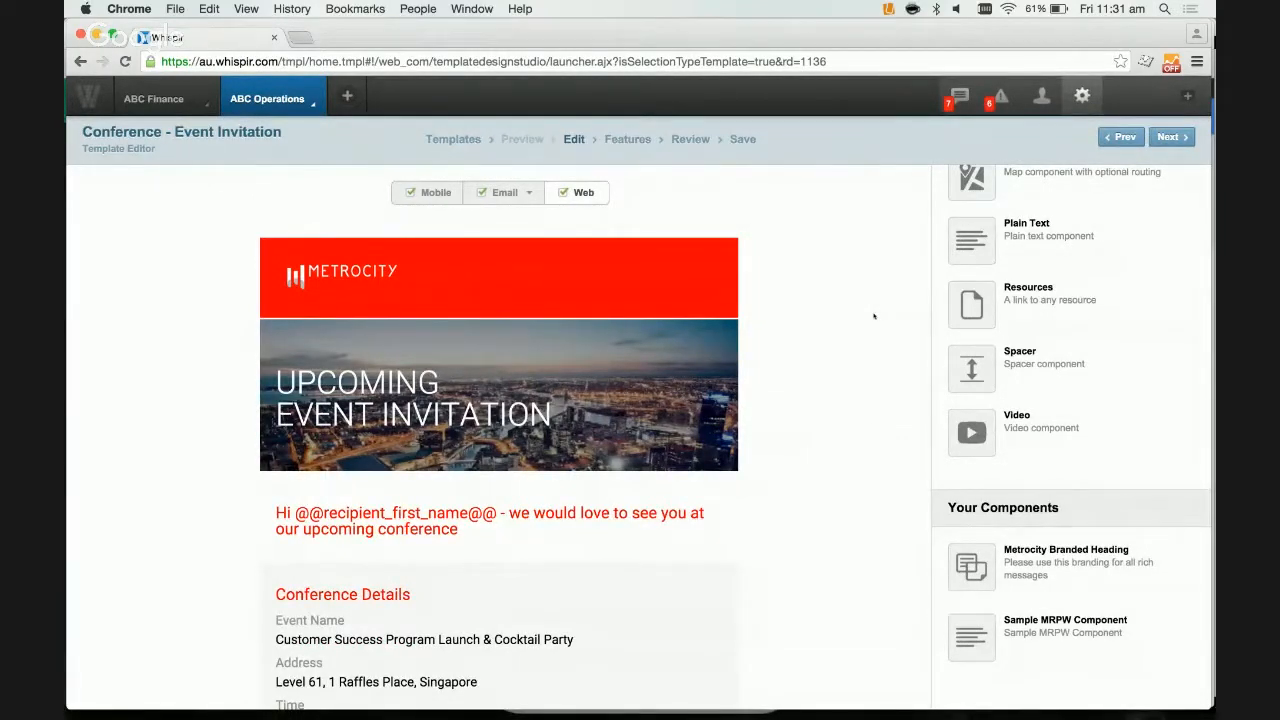
Save the "Would you like to bring a colleague or friend?" dropdown as a reusable component named "Dropdown Input field" with the star-rating icon
scroll(873, 316, down, 5)
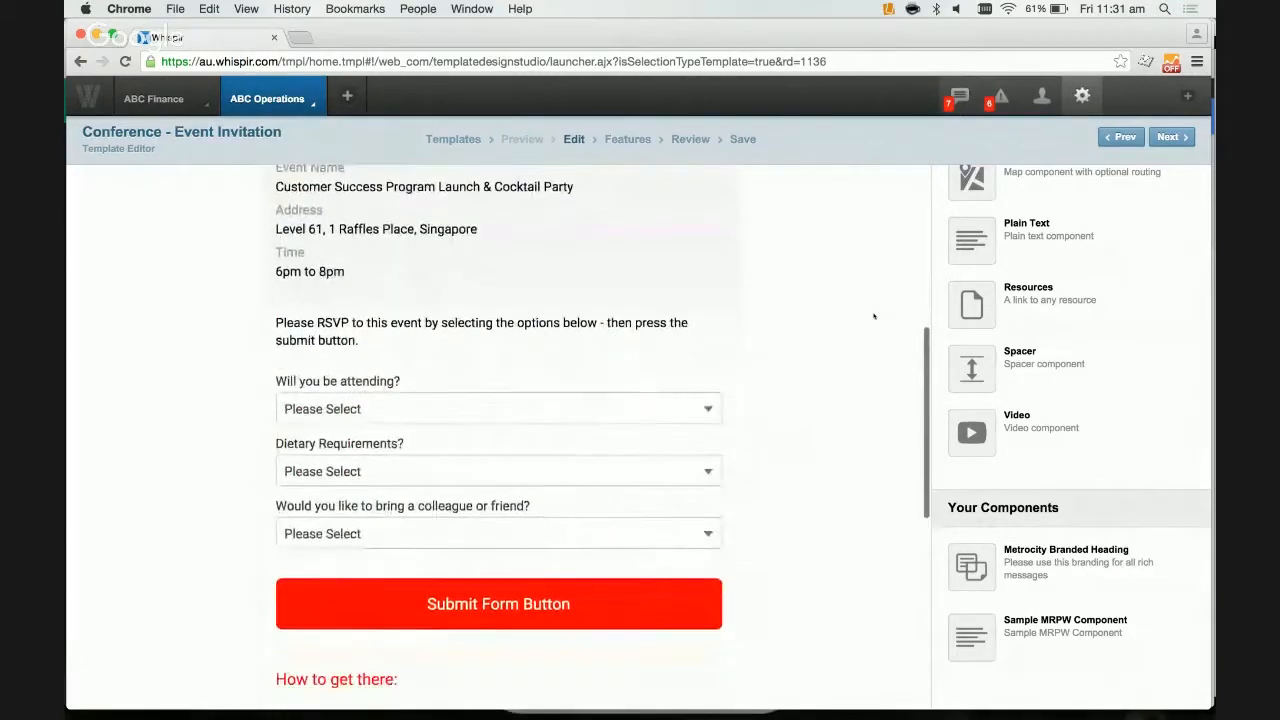
mouse_move(571, 397)
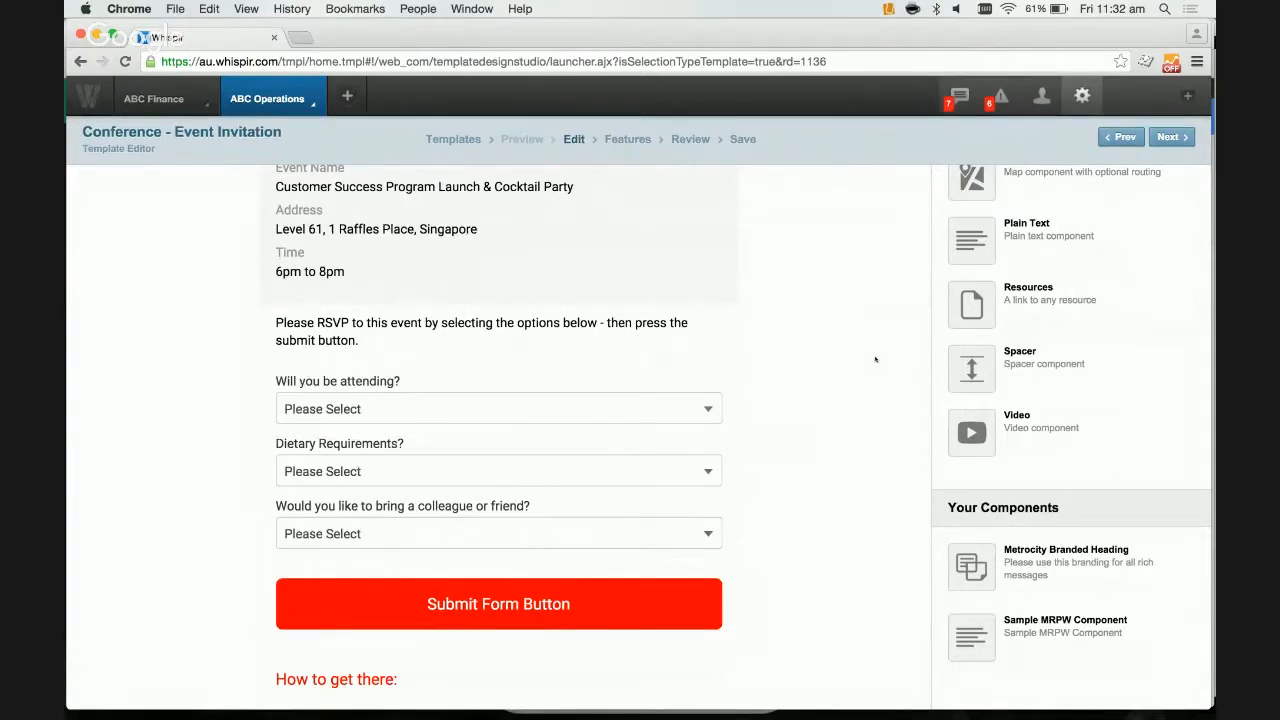
mouse_move(655, 387)
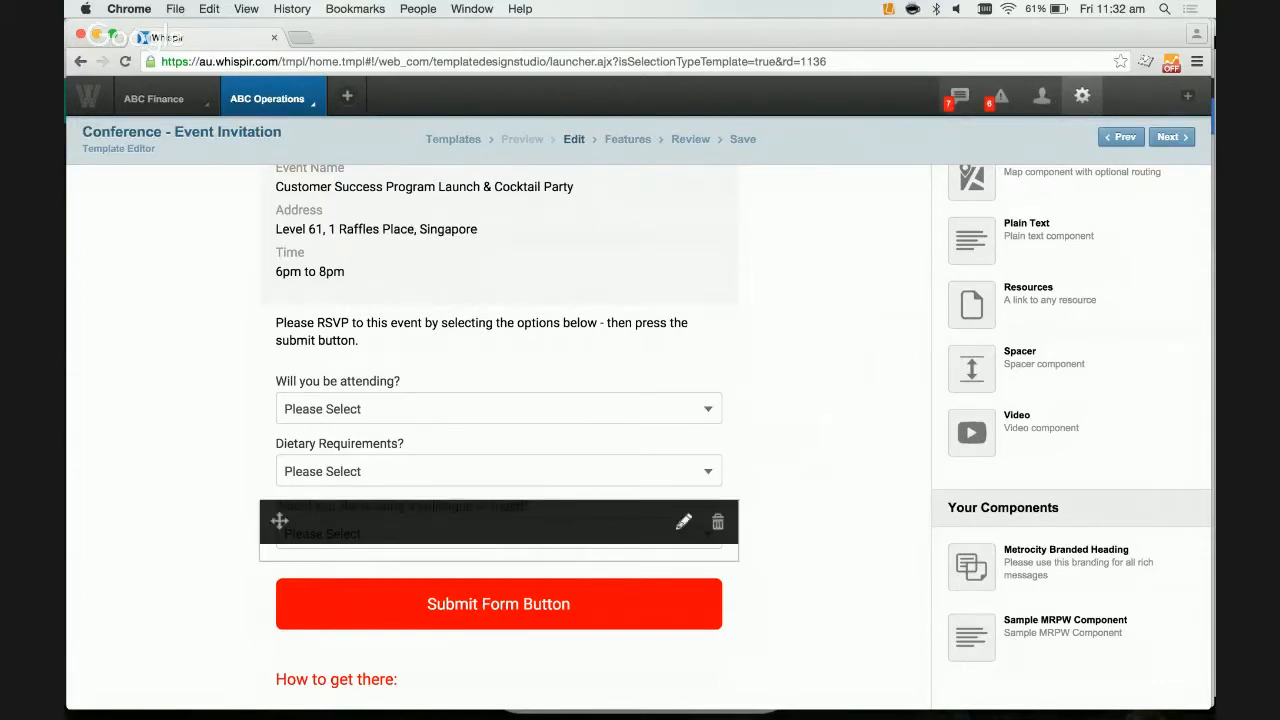
click(681, 521)
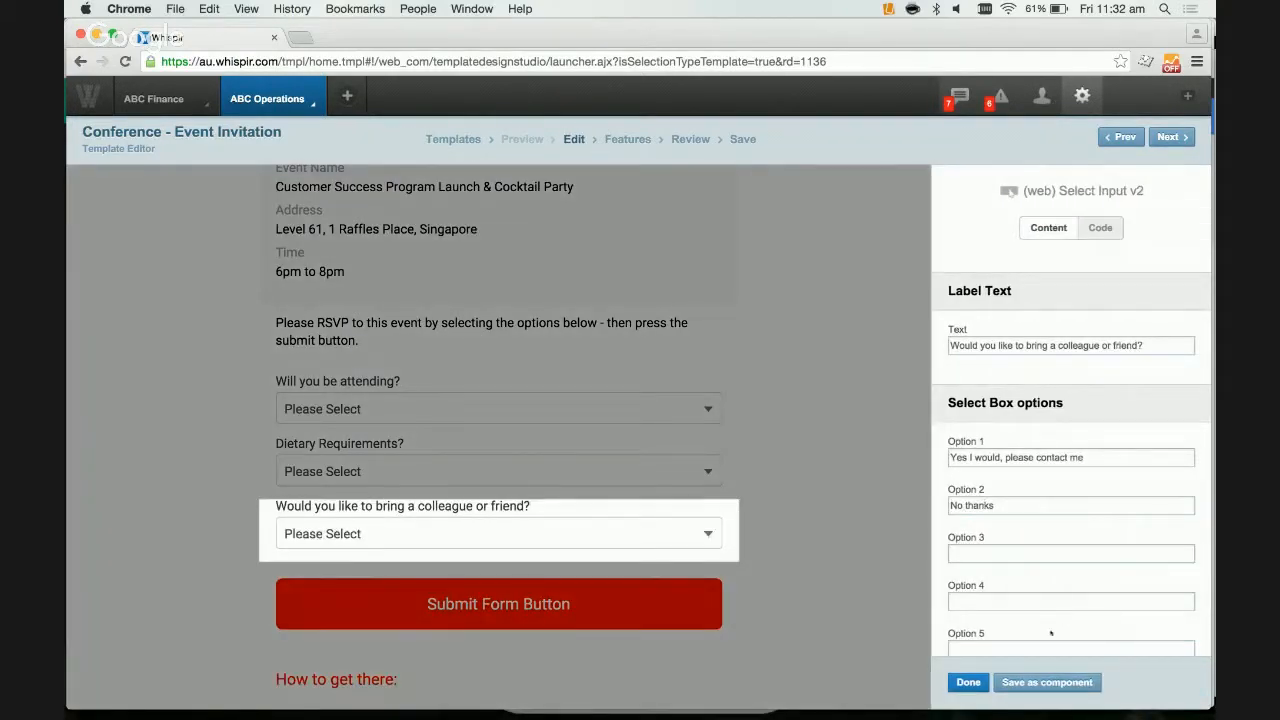
click(1040, 682)
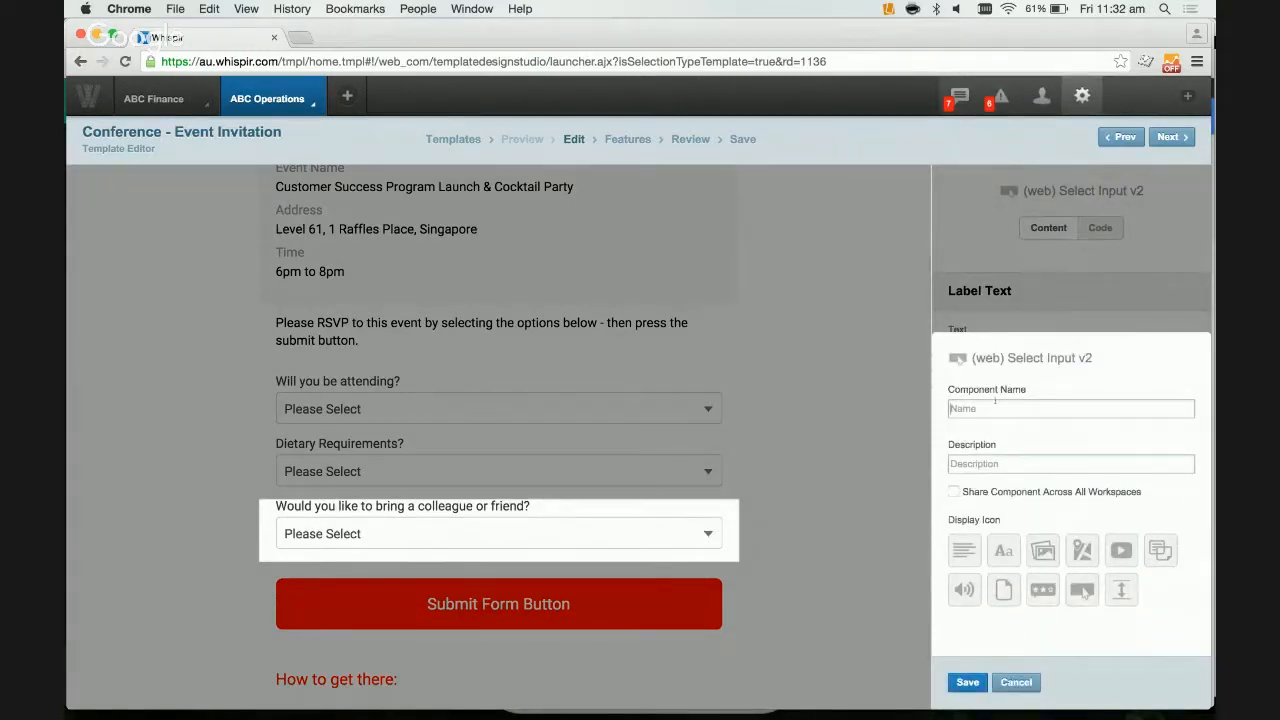
click(995, 402)
text(ropdown Input field)
click(1083, 591)
click(1004, 590)
click(1040, 591)
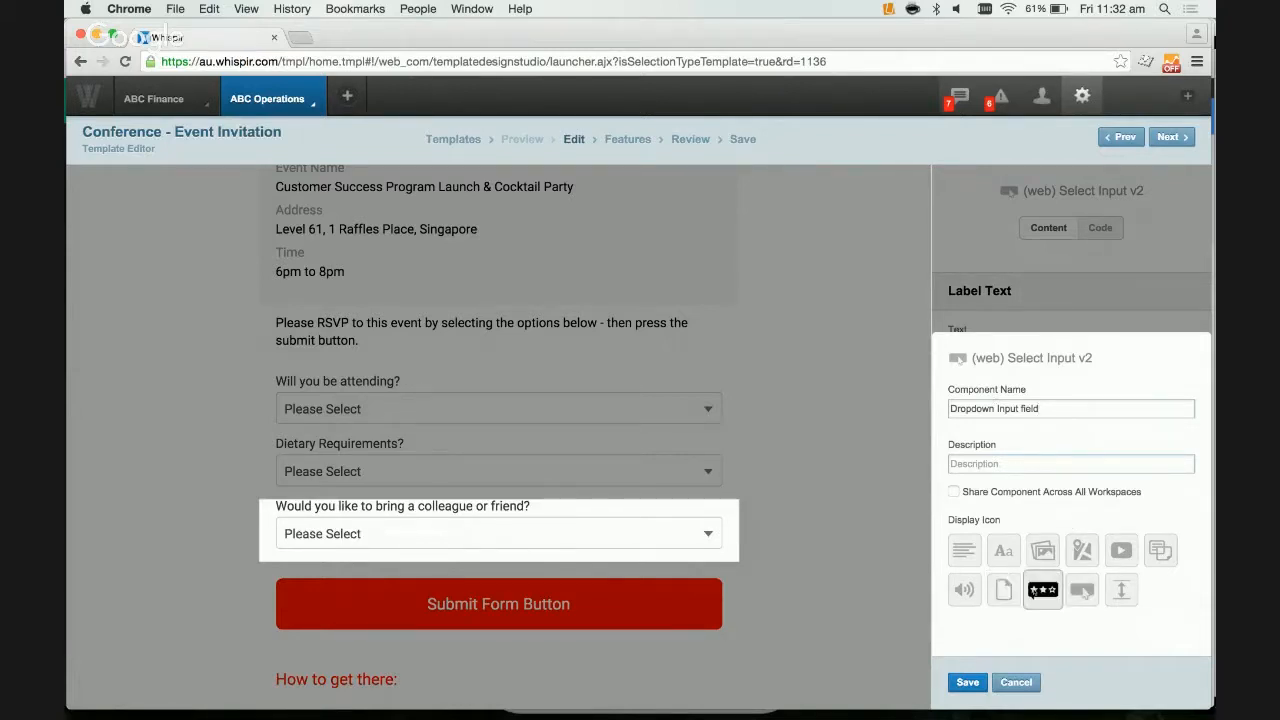
click(962, 683)
Add two copies of the saved Dropdown Input field component between the last RSVP question and the submit button
scroll(1016, 605, down, 2)
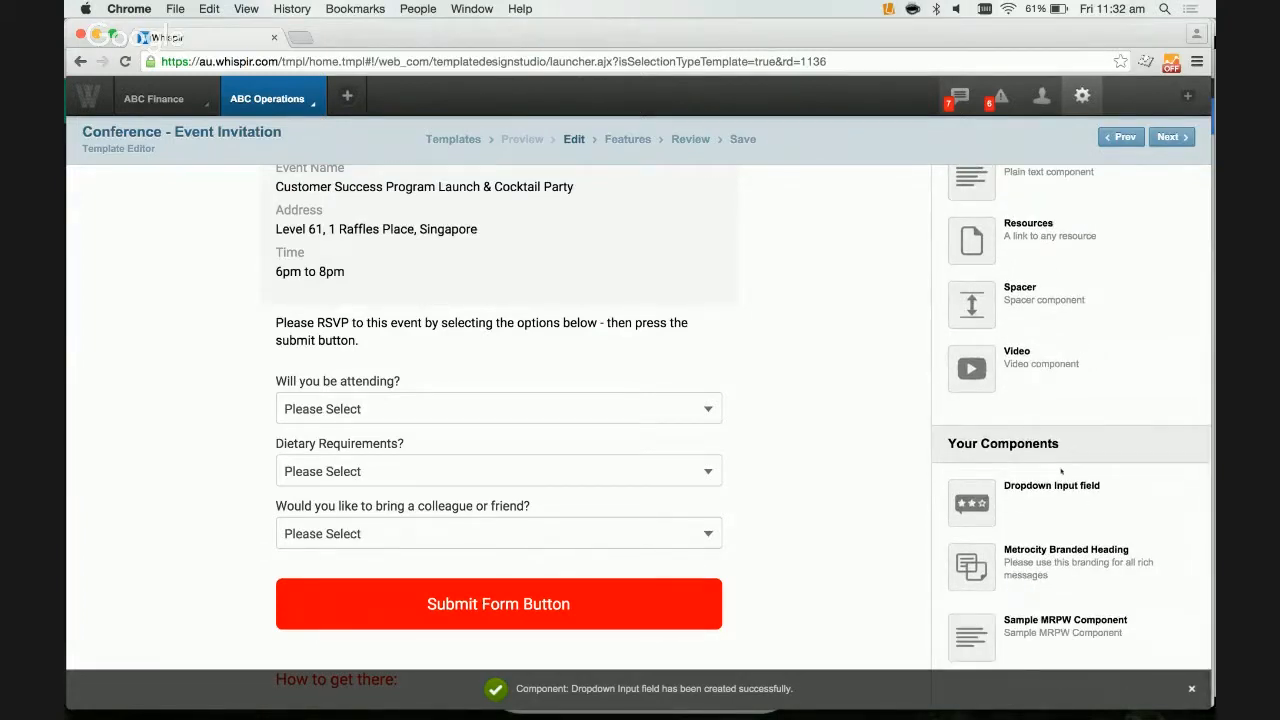
mouse_move(1025, 487)
drag(1025, 487, 663, 589)
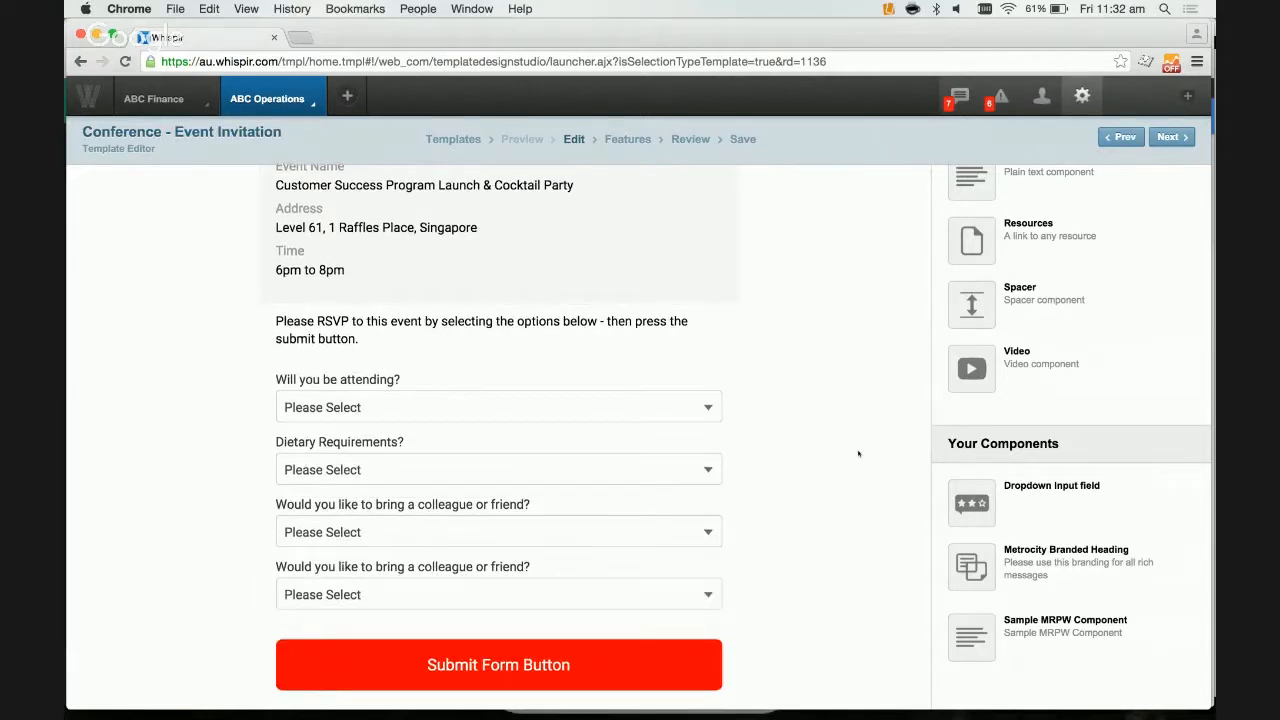
scroll(858, 450, down, 1)
drag(1025, 490, 686, 509)
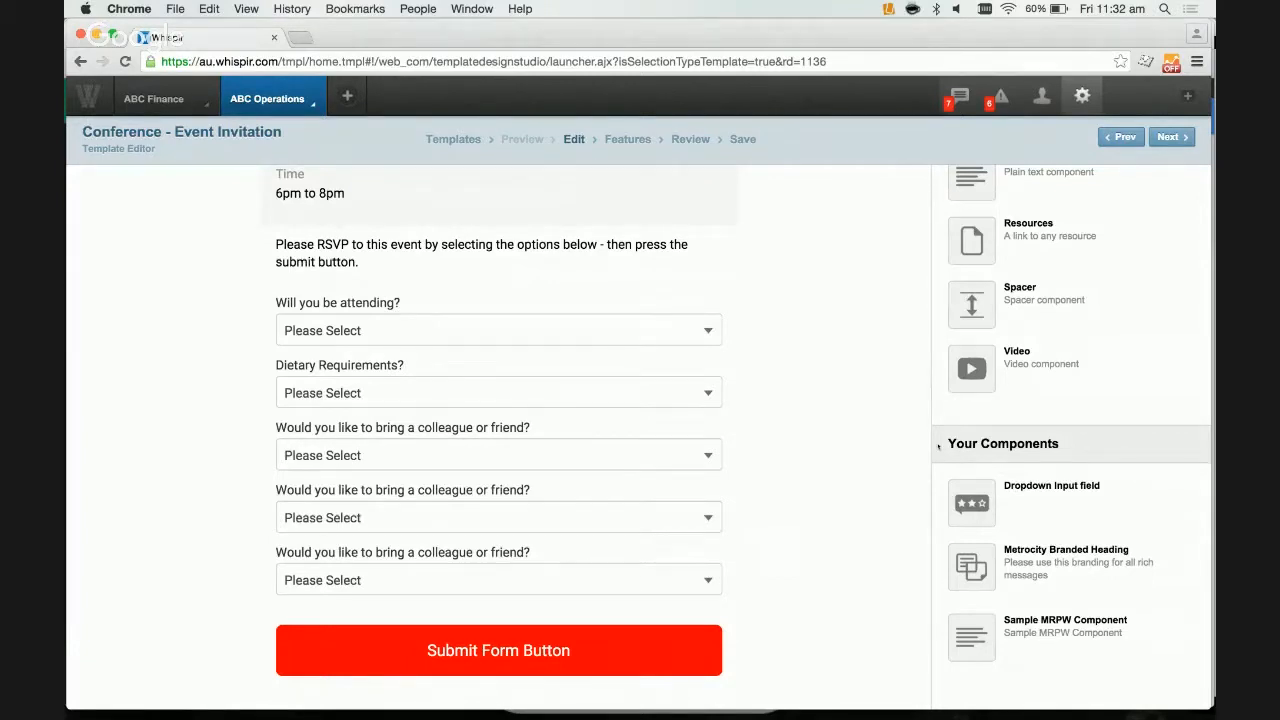
Change the label of the dropdown below the original colleague-or-friend question to "How many colleagues would you like to bring?"
mouse_move(718, 508)
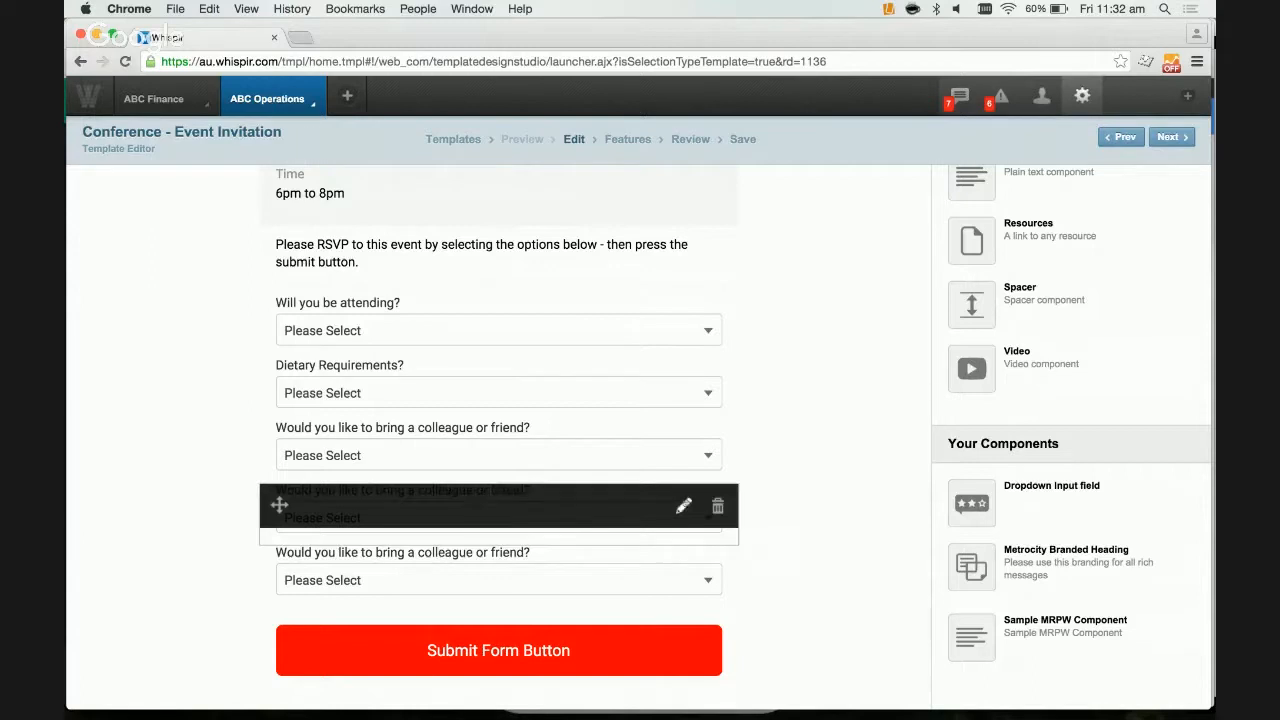
click(683, 506)
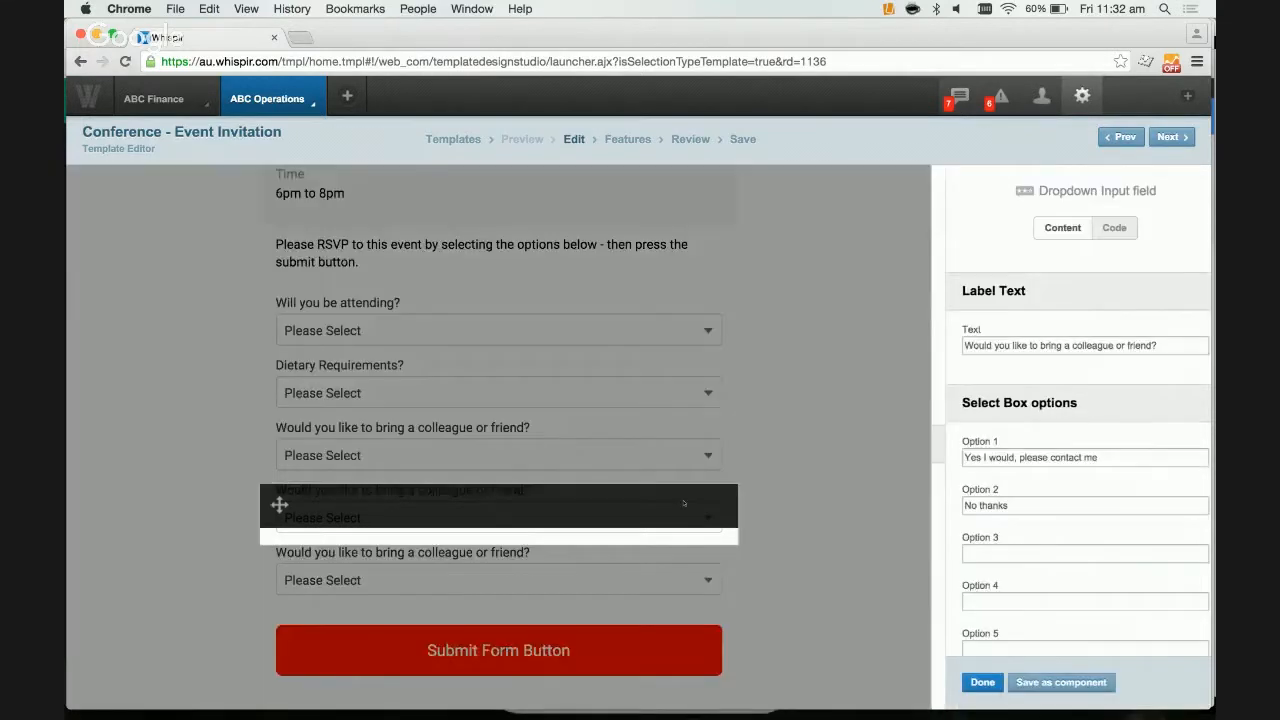
double_click(1078, 345)
triple_click(1080, 345)
text(How many)
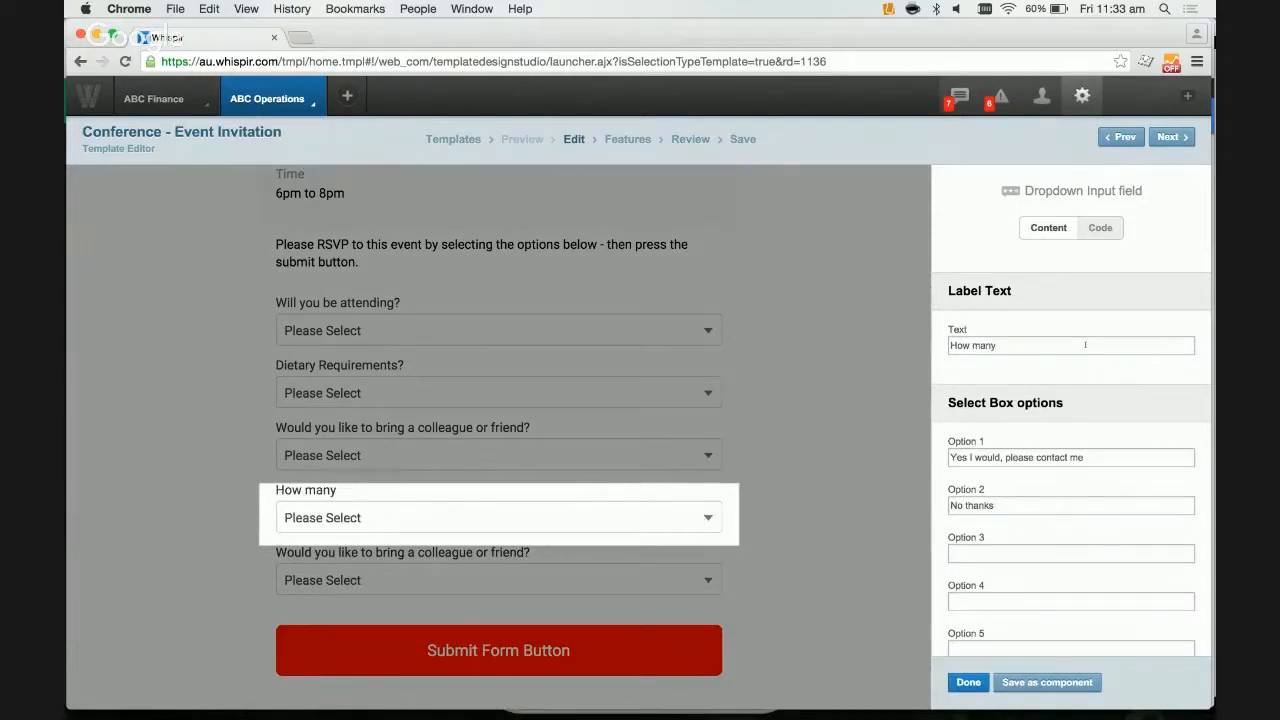
text( colleagues)
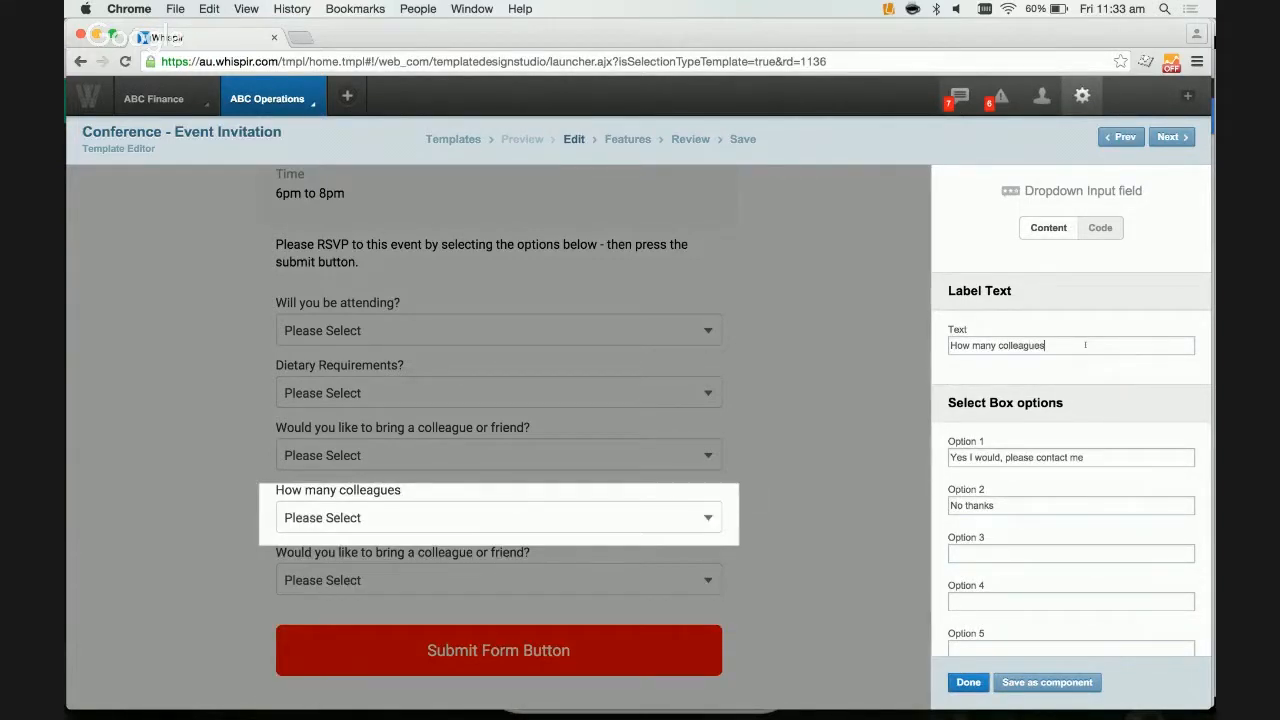
text( would you like to)
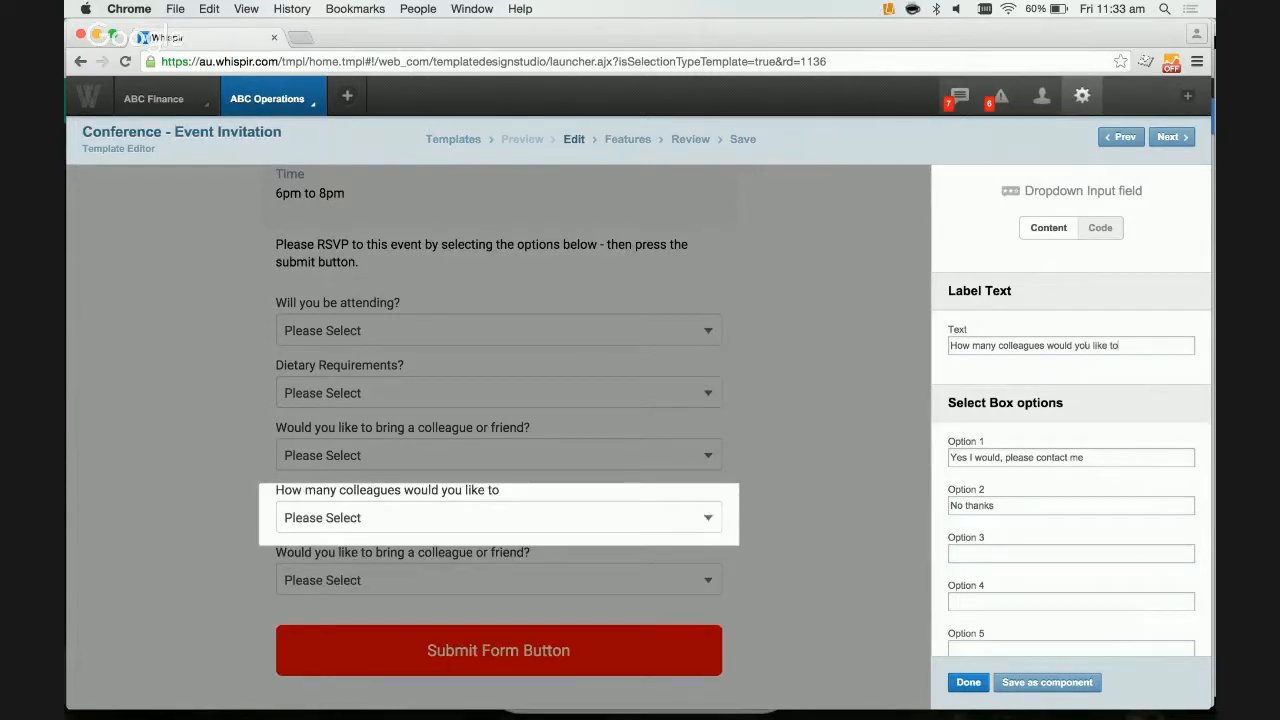
text( bring?)
Set the "How many colleagues would you like to bring?" dropdown's first four options to 1, 2, 3 and 4
triple_click(1065, 458)
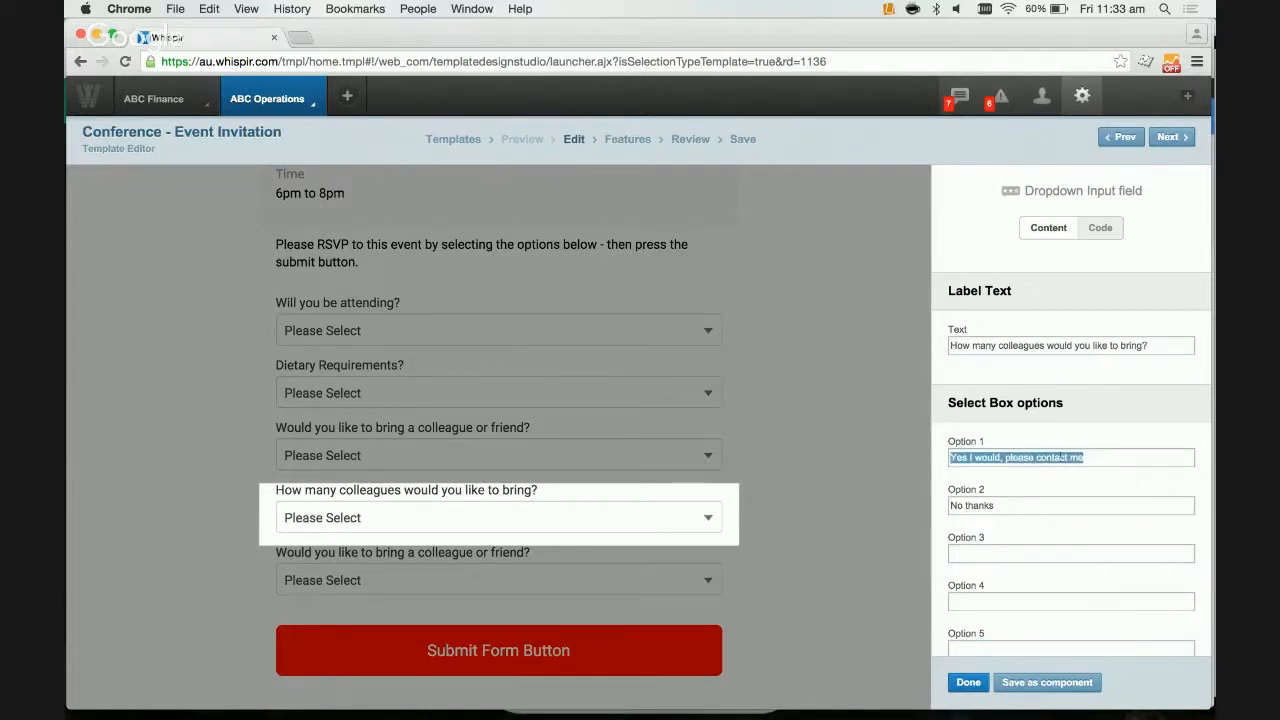
text(1)
key(Tab)
text(2)
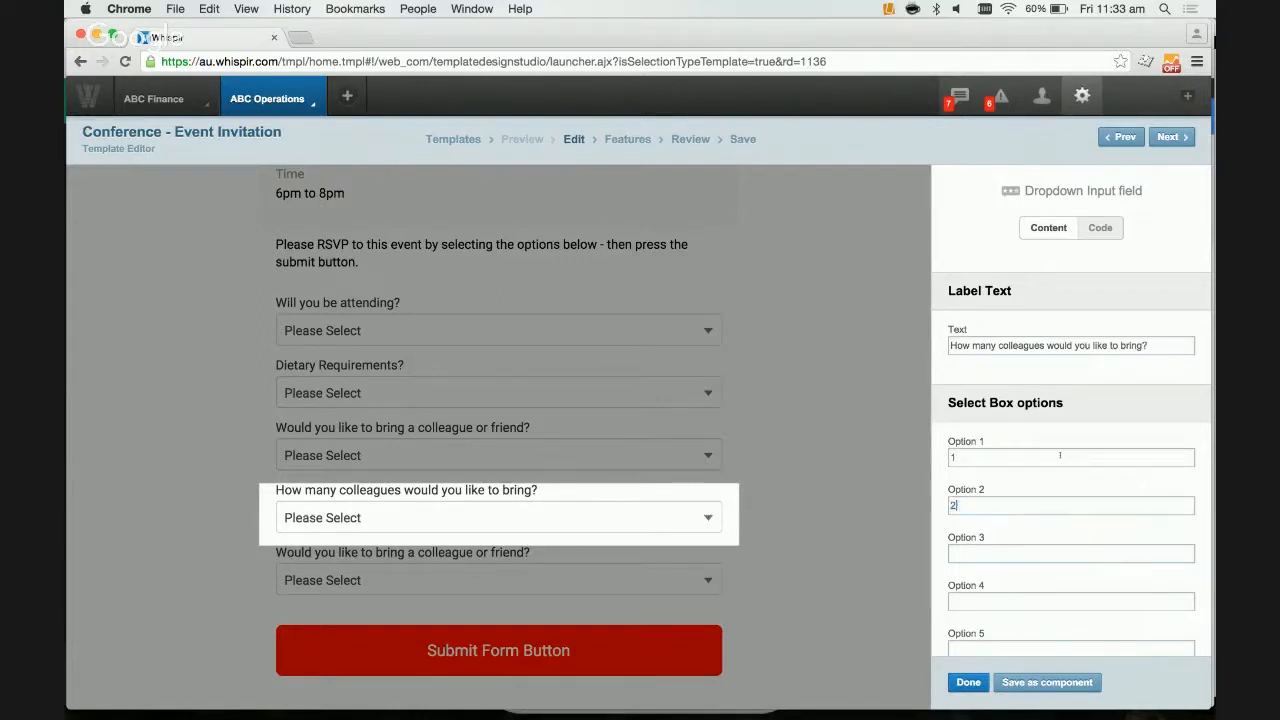
key(Tab)
text(3)
key(Tab)
text(4)
scroll(997, 600, down, 3)
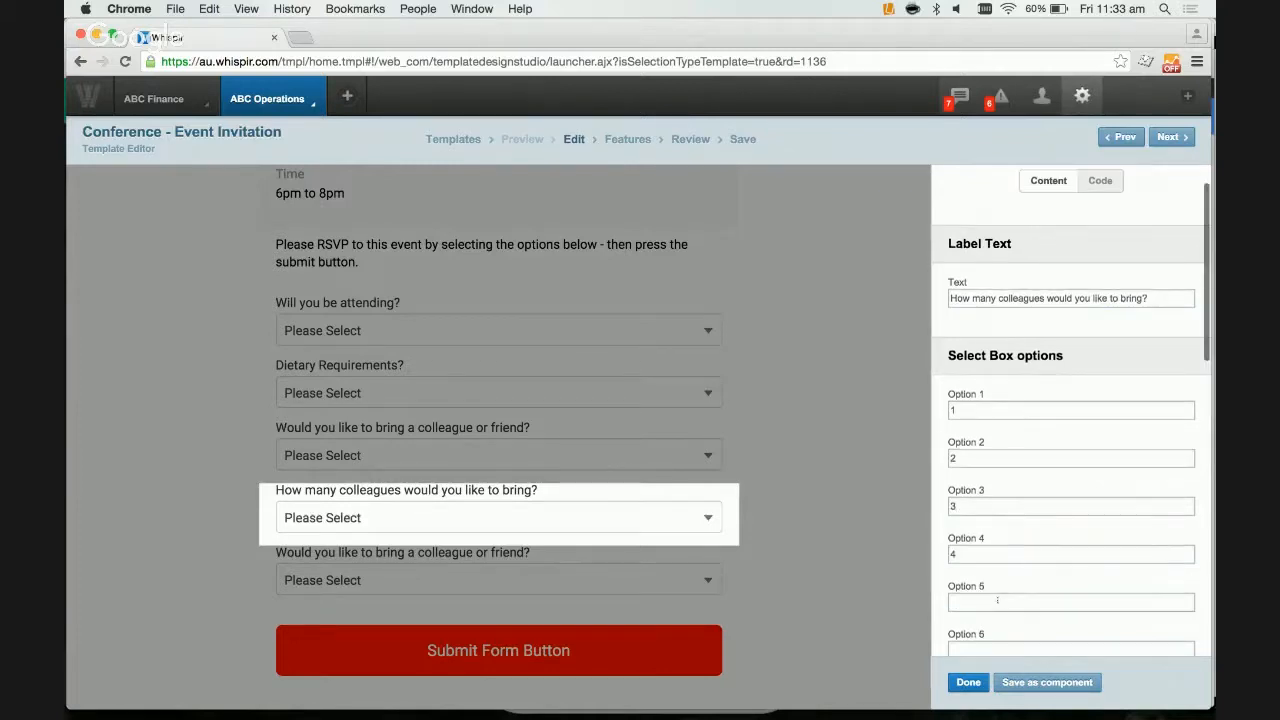
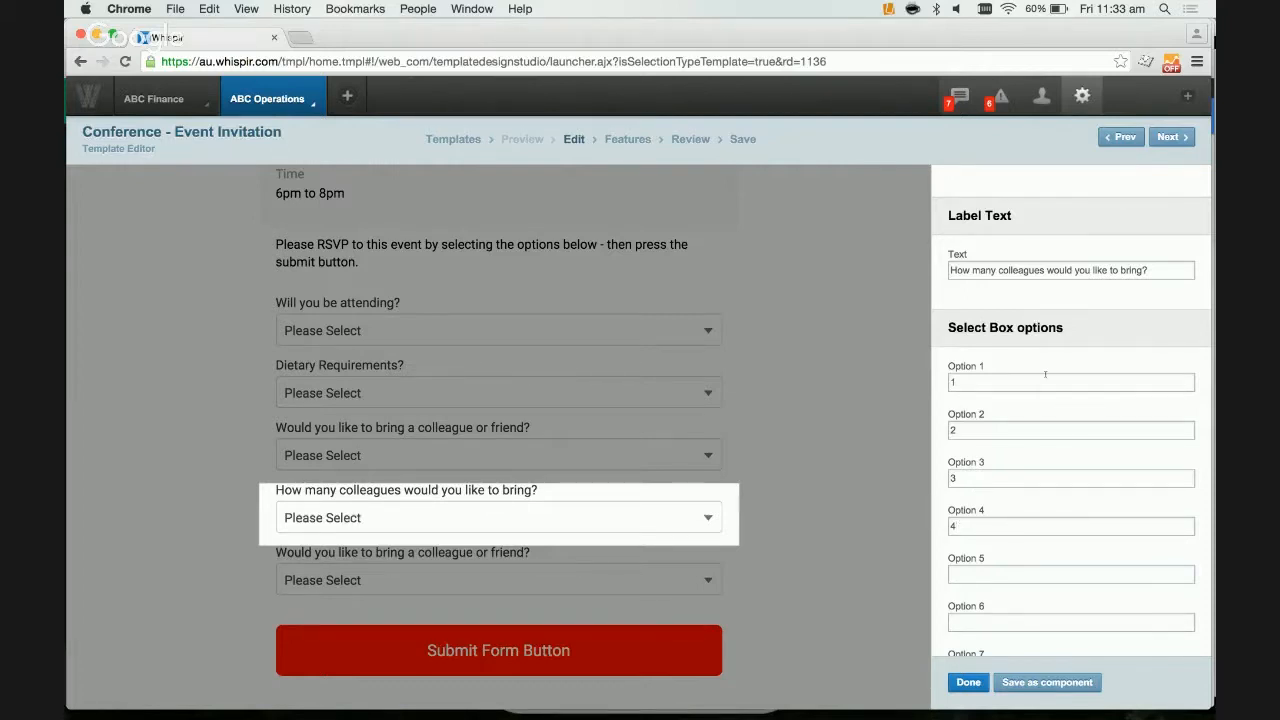
Try making the number-of-colleagues dropdown optional by blanking its Required setting, and set it back to required
scroll(1045, 374, down, 7)
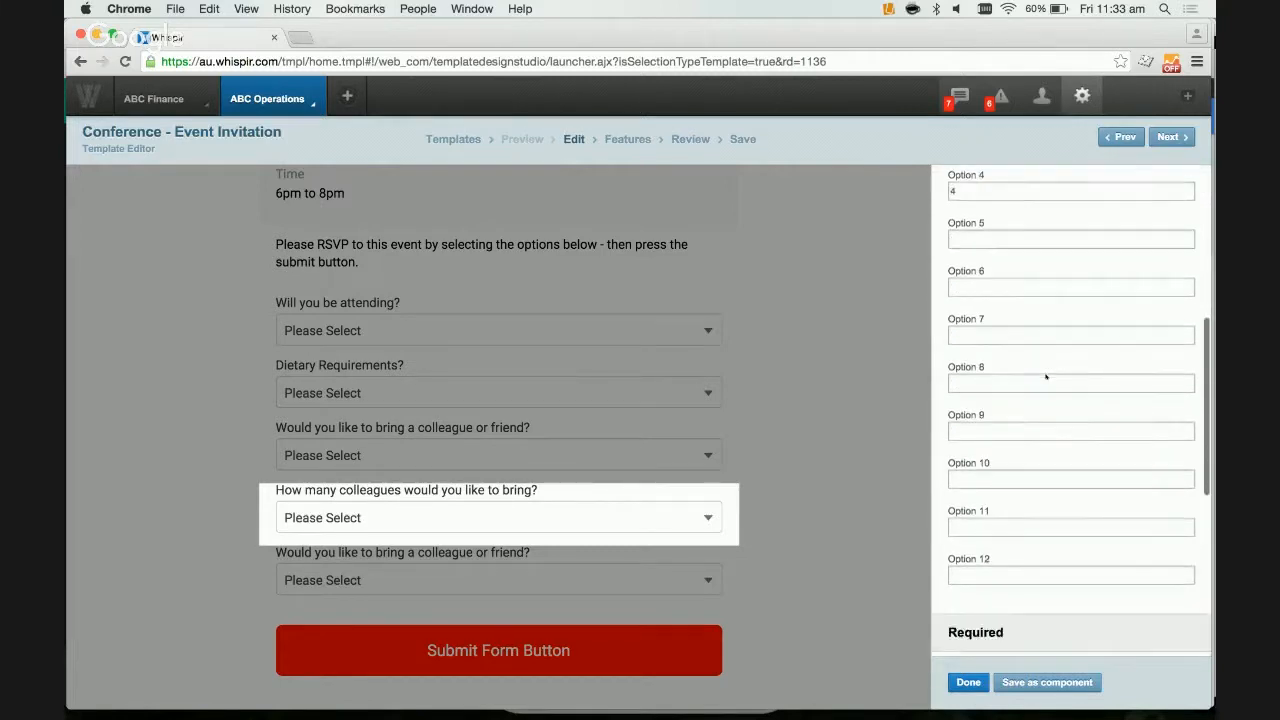
scroll(1045, 375, down, 5)
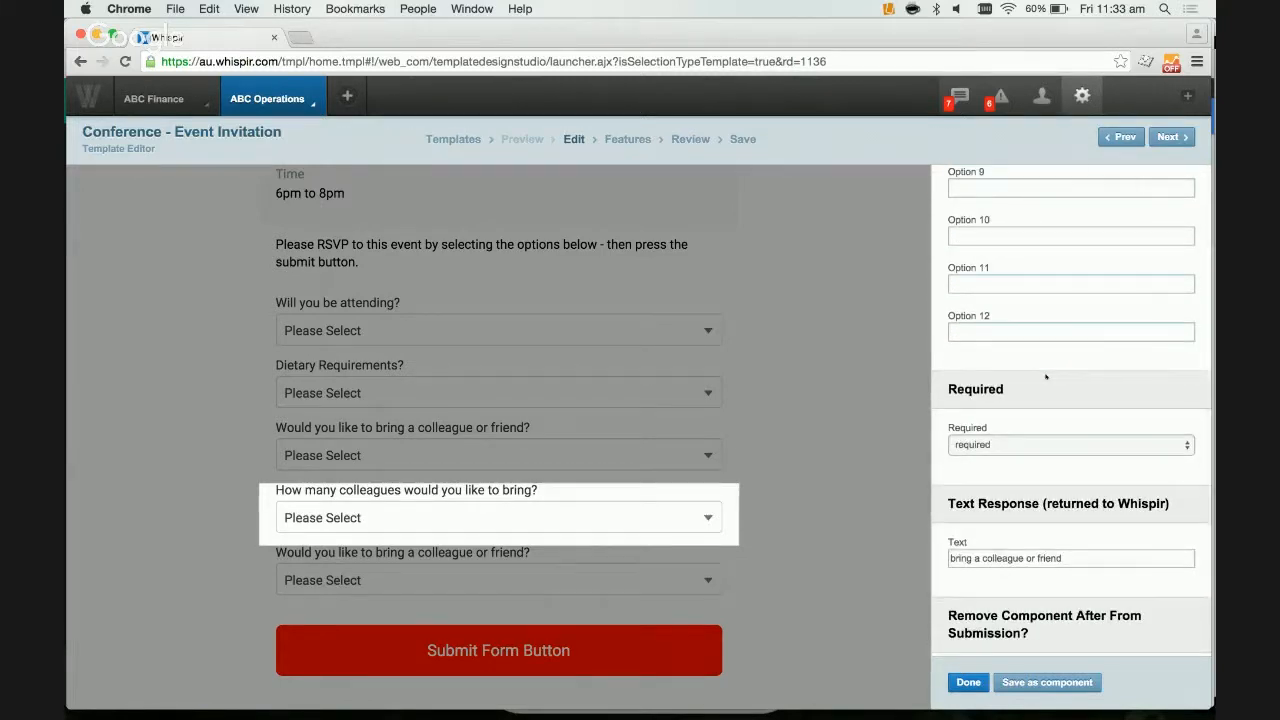
scroll(1045, 376, down, 2)
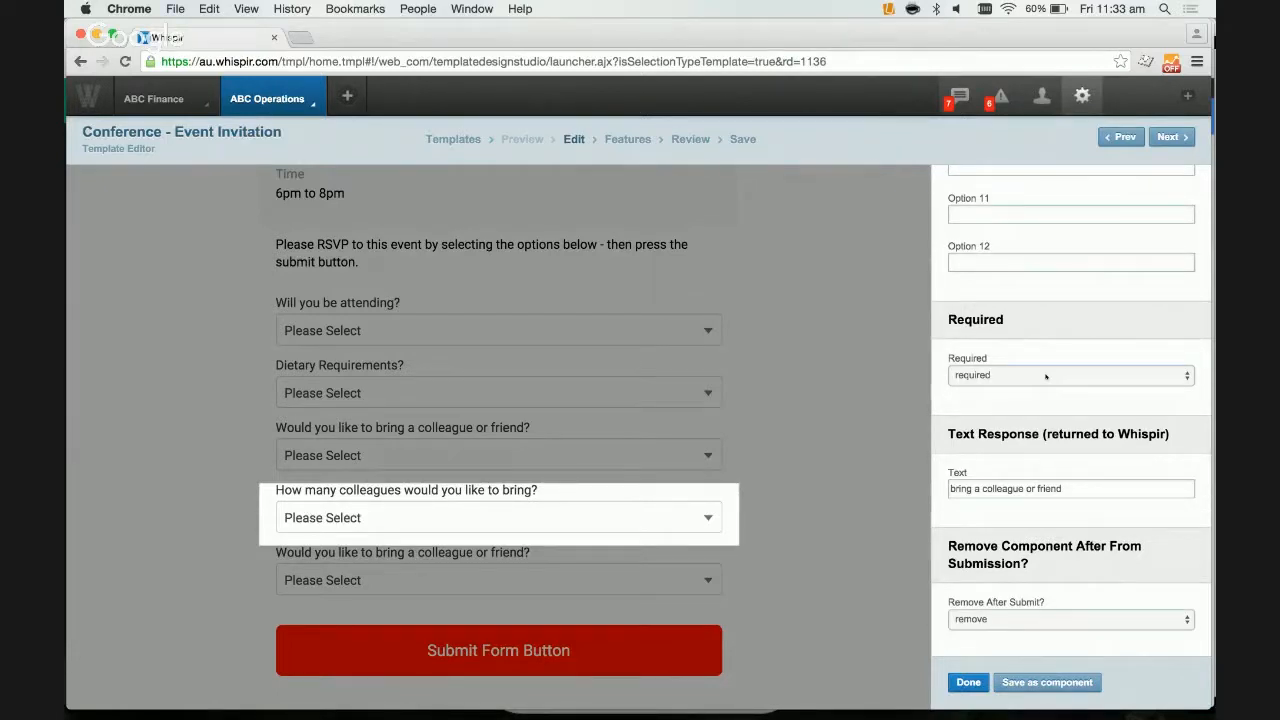
scroll(1045, 376, down, 3)
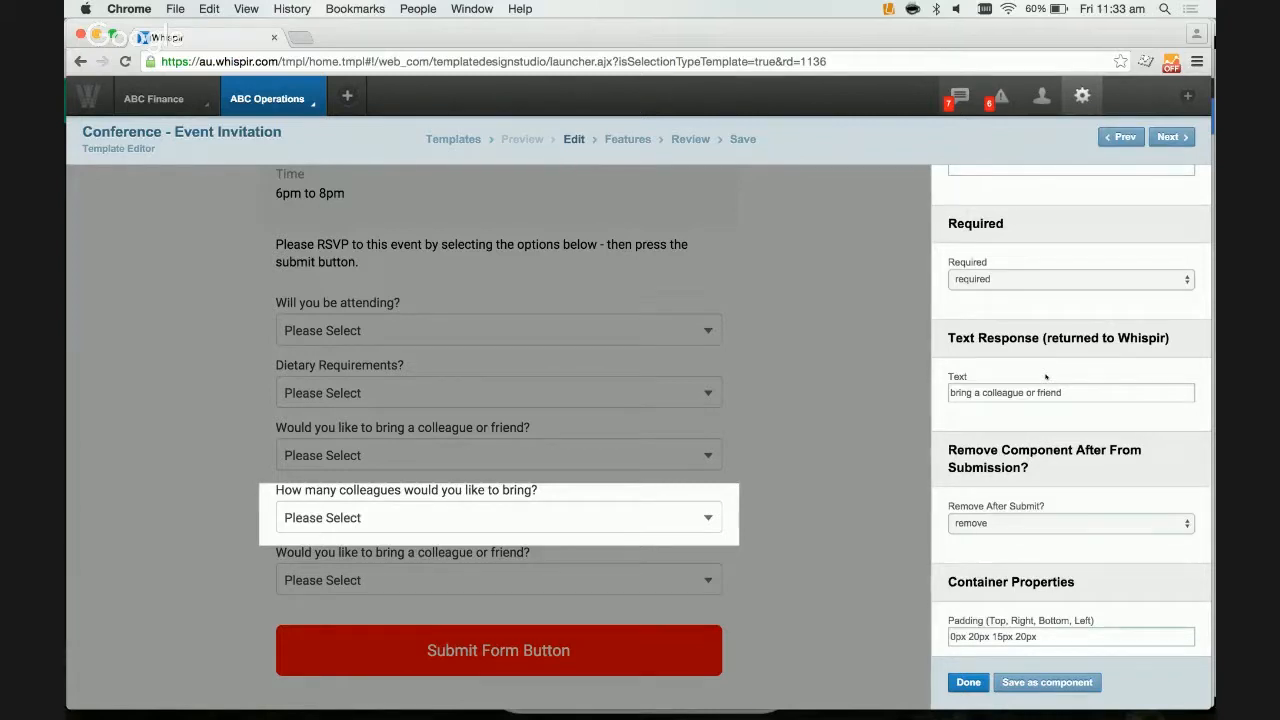
click(1039, 276)
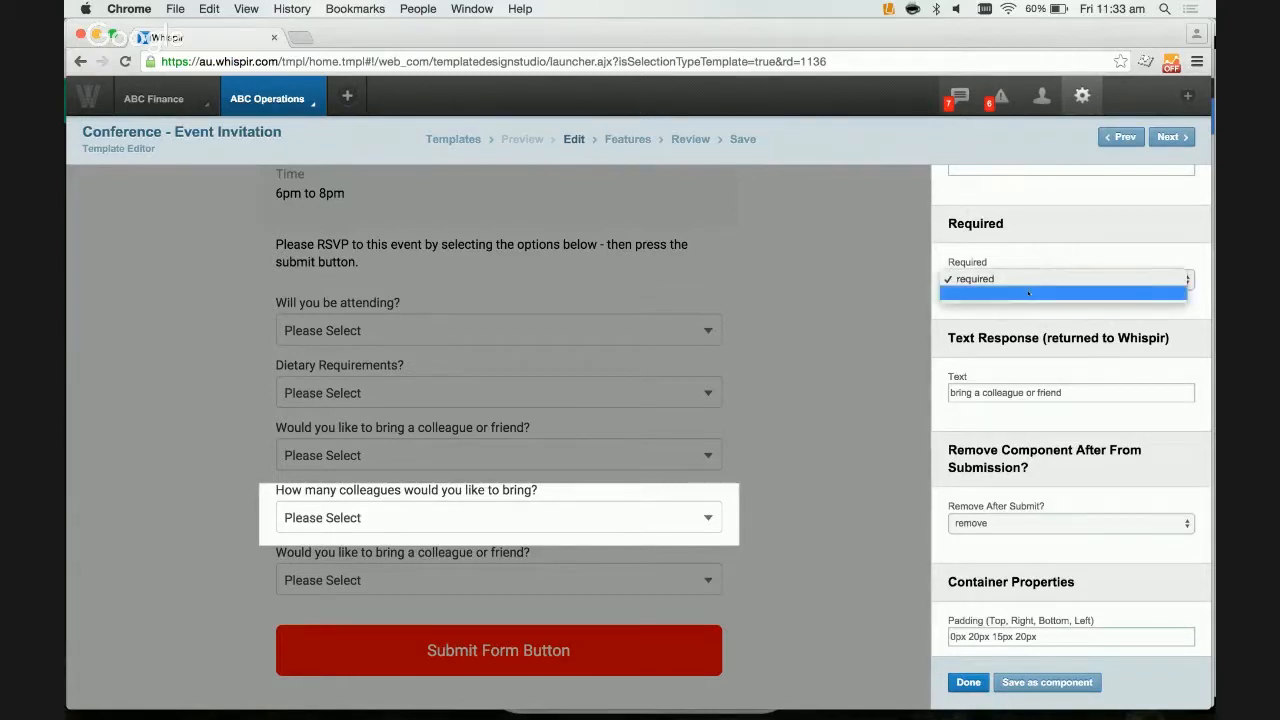
click(1025, 291)
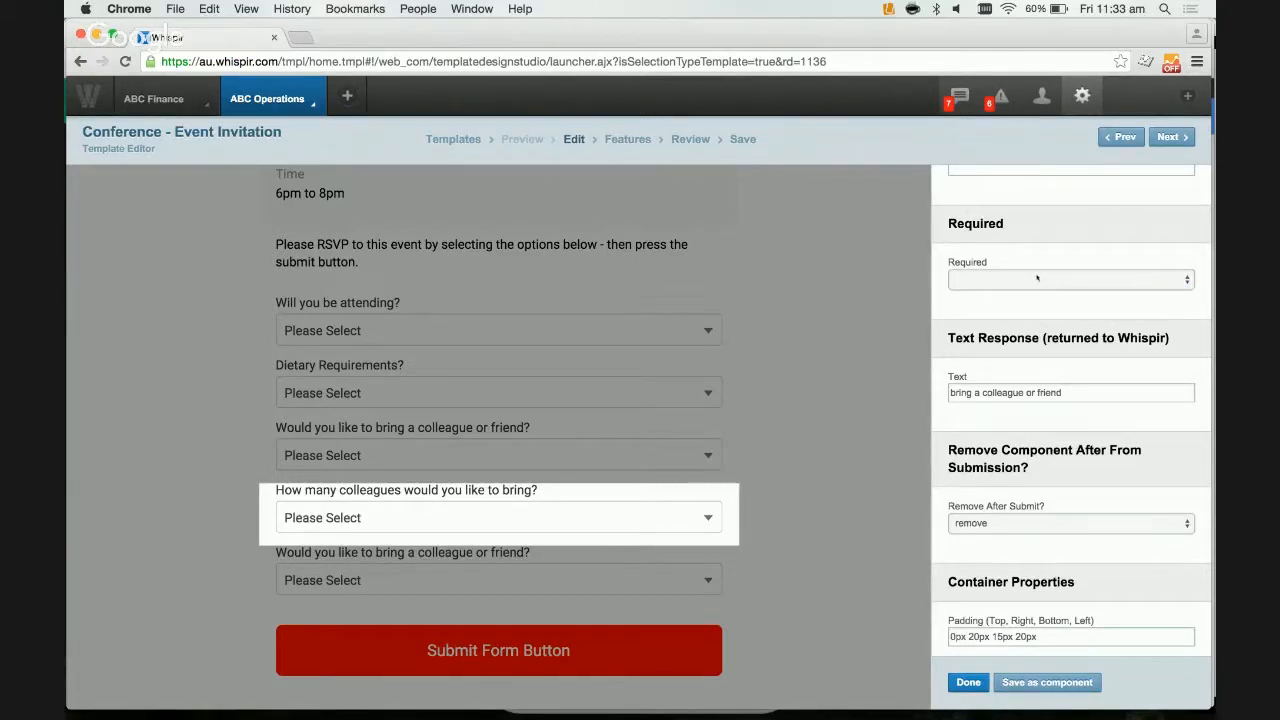
click(1037, 278)
click(1029, 267)
Set the dropdown's text response returned to Whispir to "number of people", and delete the extra duplicate question above the submit button
drag(1062, 392, 950, 392)
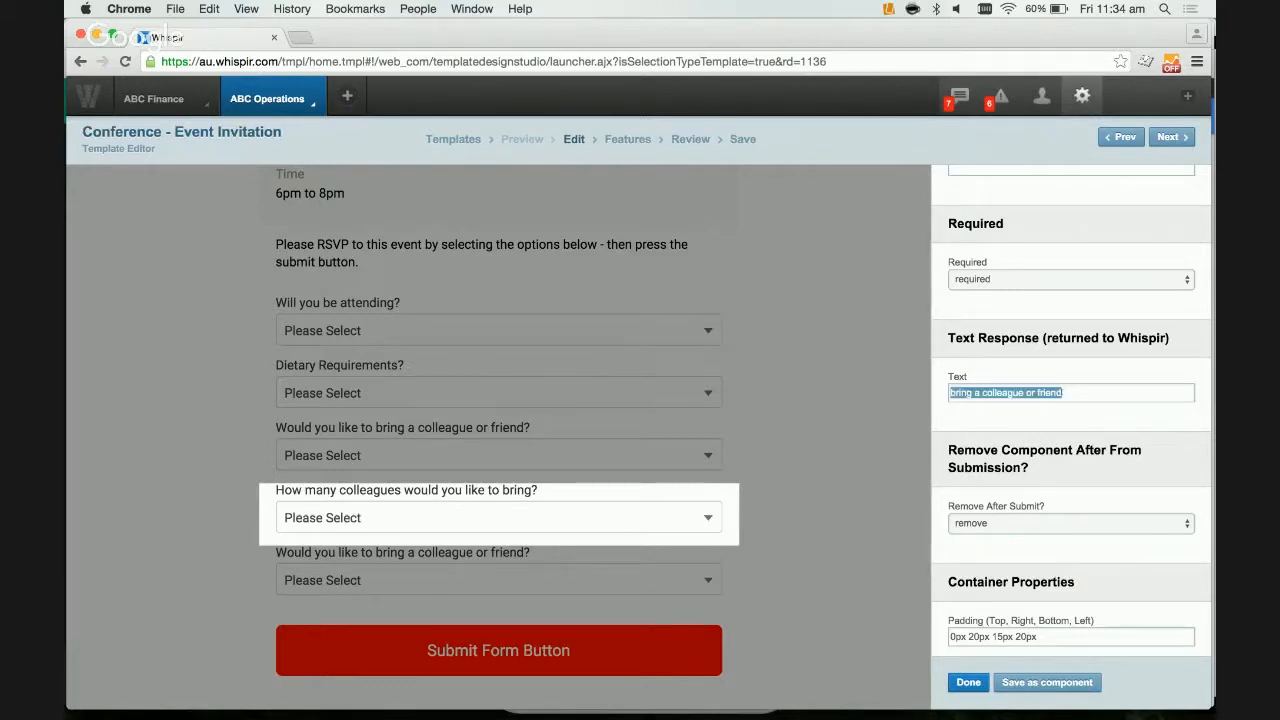
text(num)
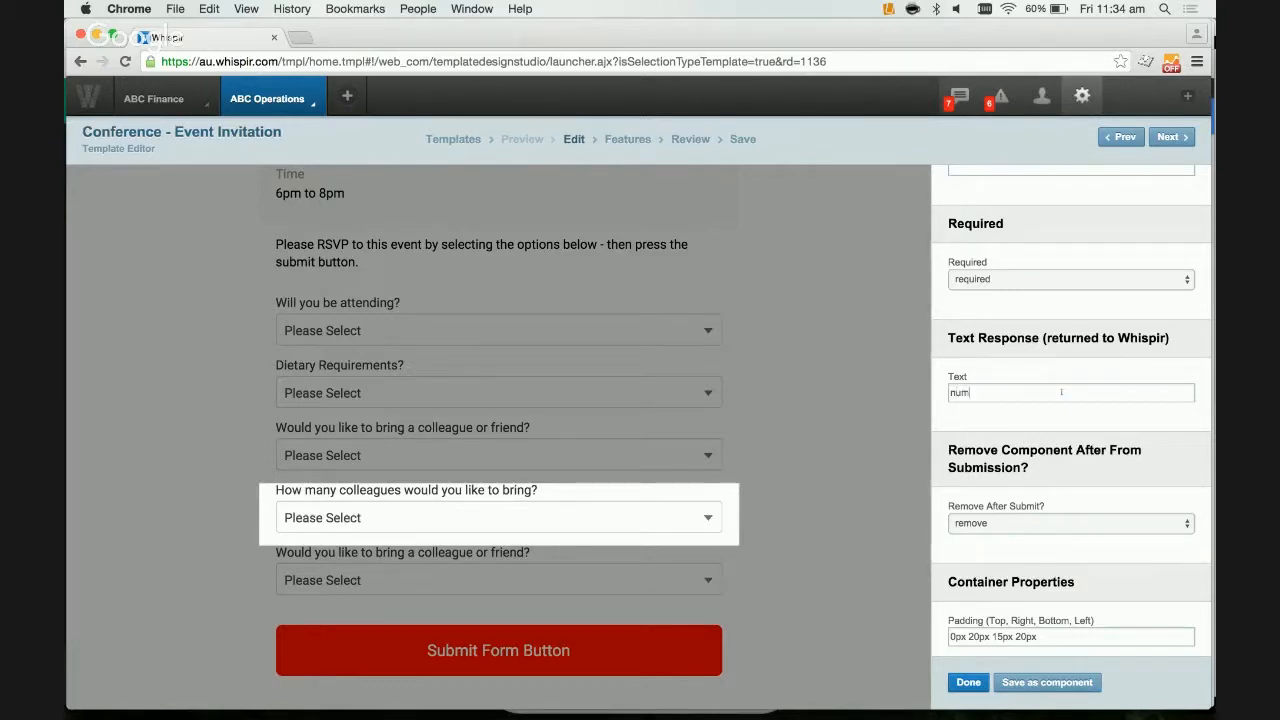
text(ber of people)
click(967, 681)
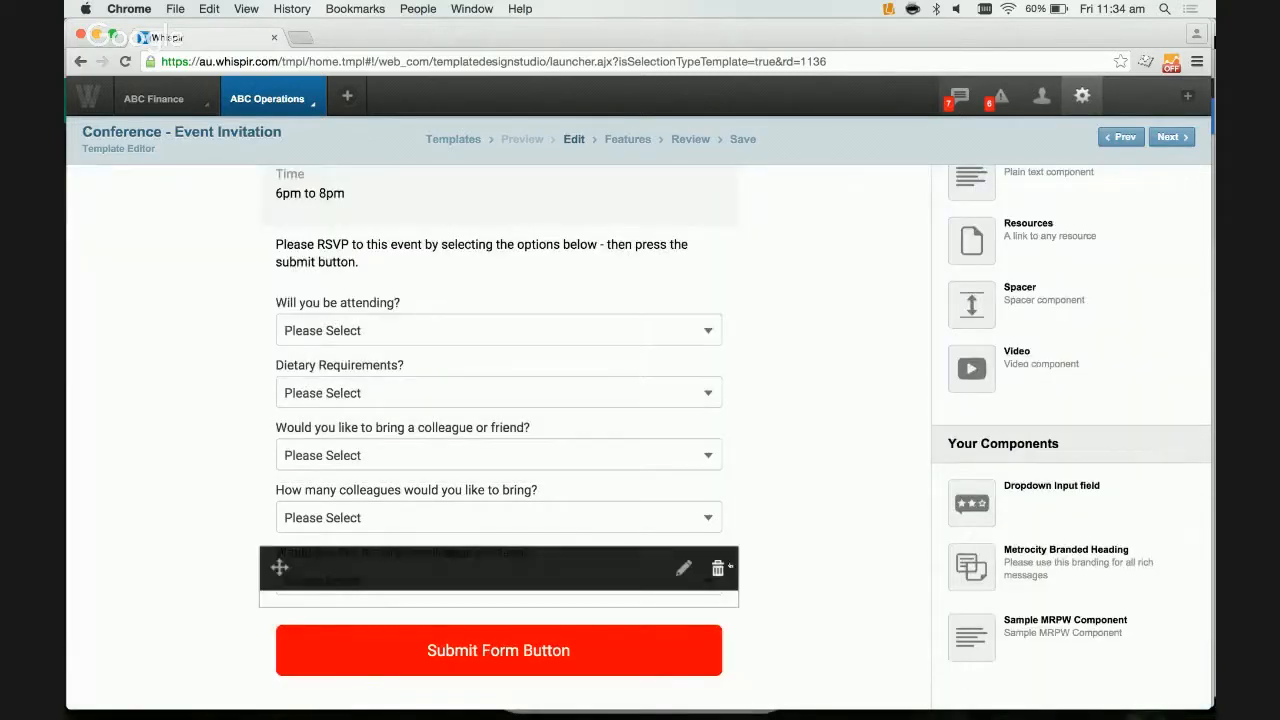
click(716, 566)
key(Return)
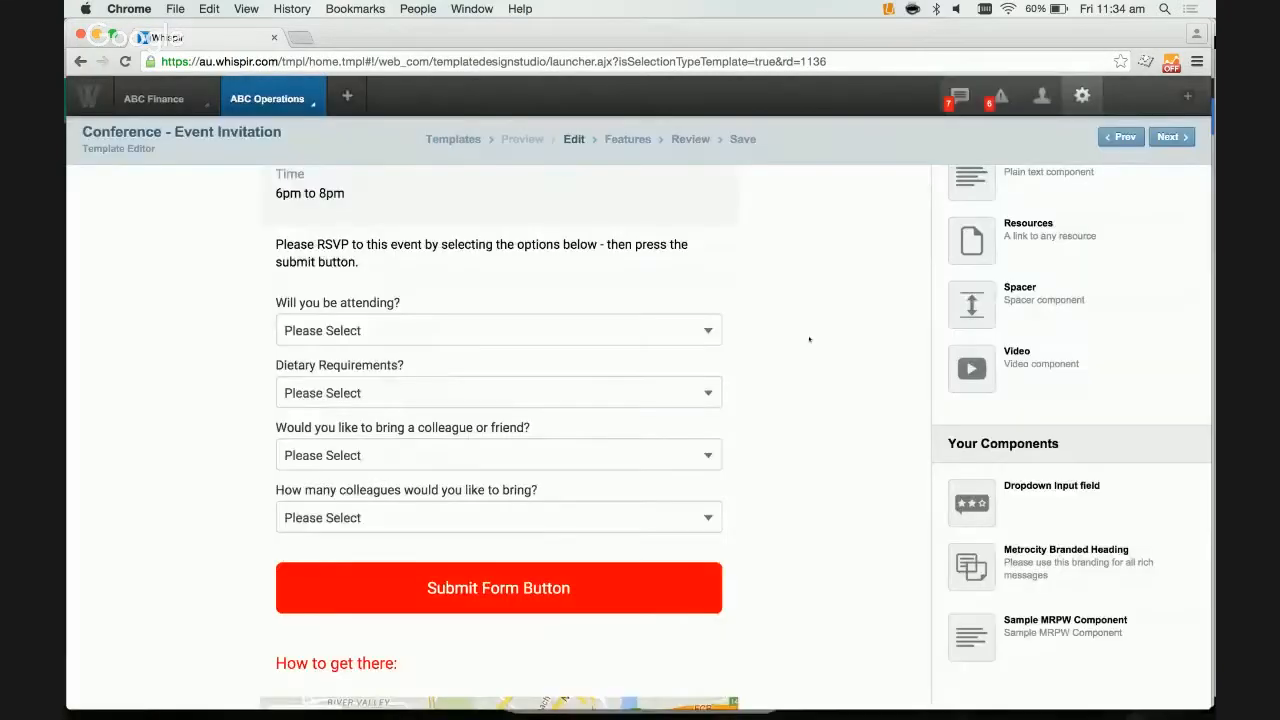
Review the whole invitation from header to footer and save the changes to the Conference - Event Invitation template
scroll(859, 327, down, 5)
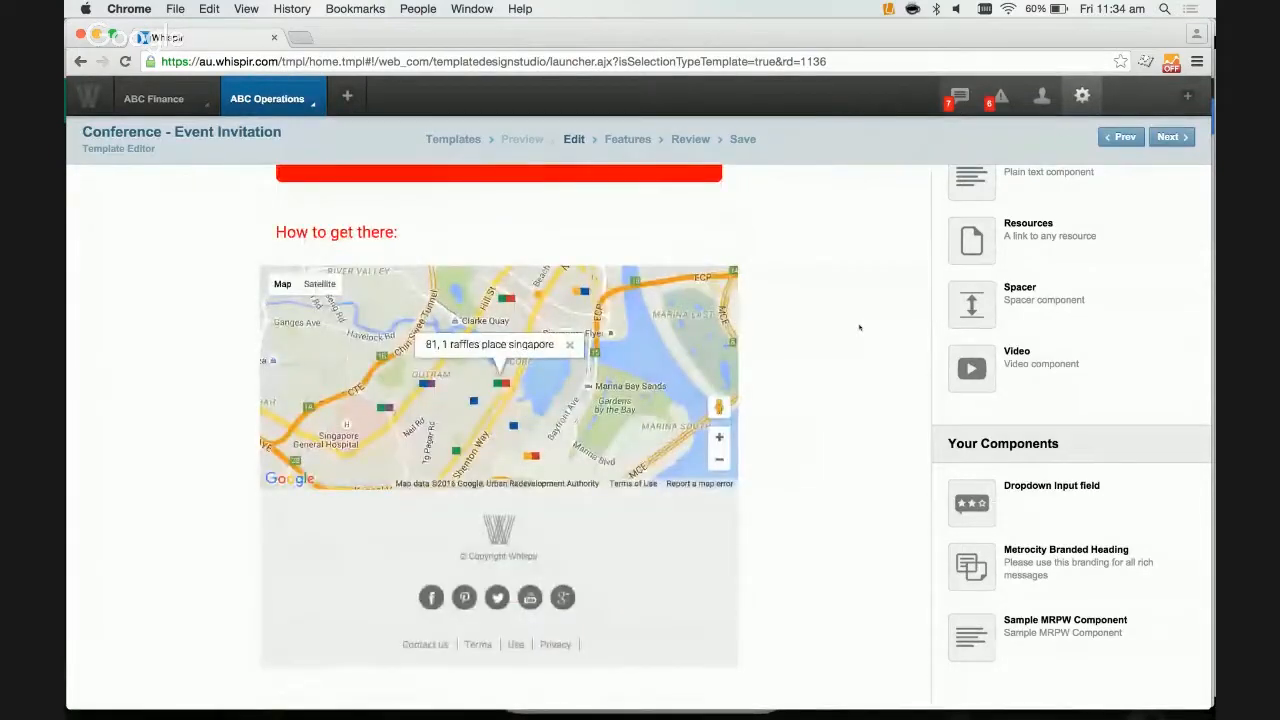
scroll(859, 327, up, 4)
scroll(859, 327, up, 10)
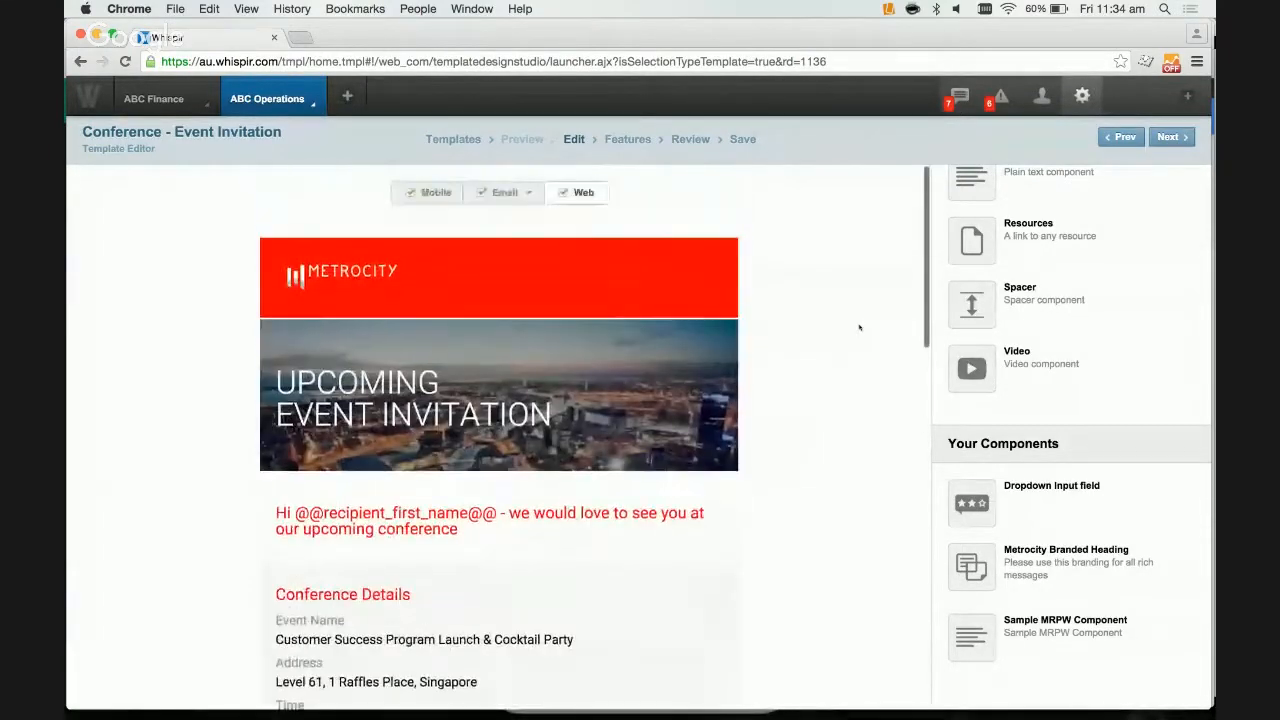
scroll(859, 327, down, 3)
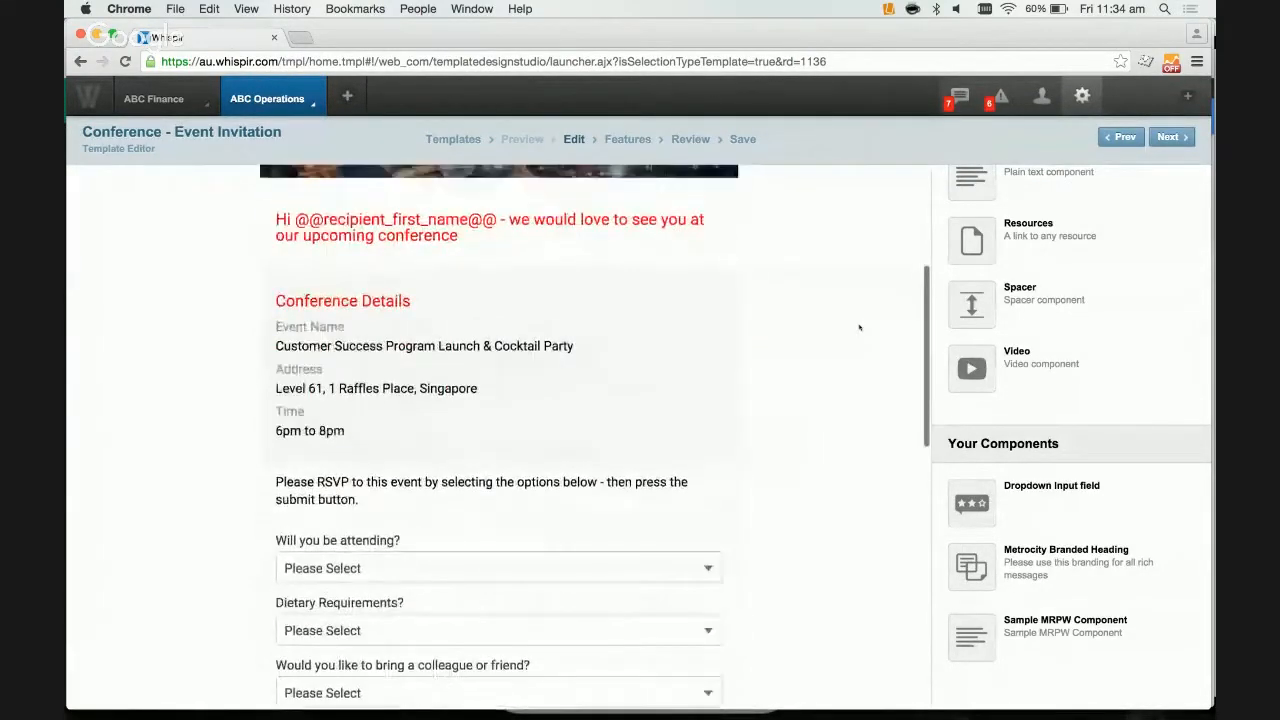
scroll(859, 327, up, 3)
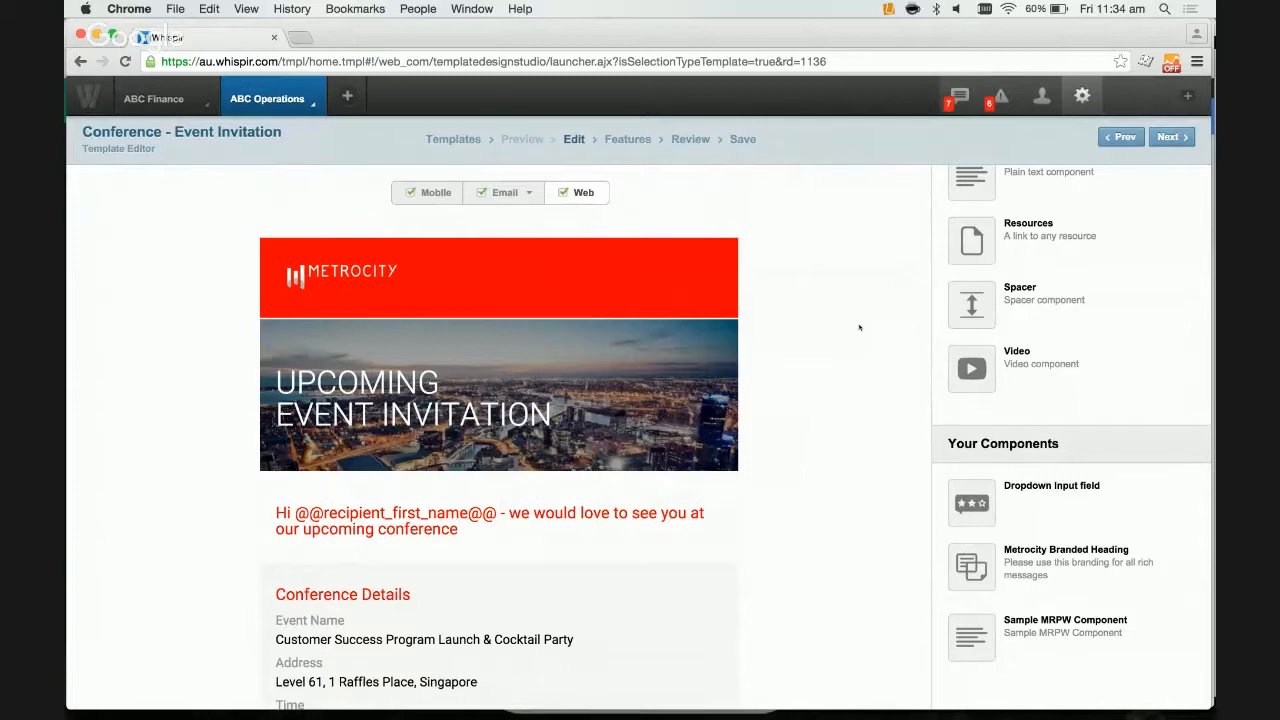
scroll(859, 327, down, 10)
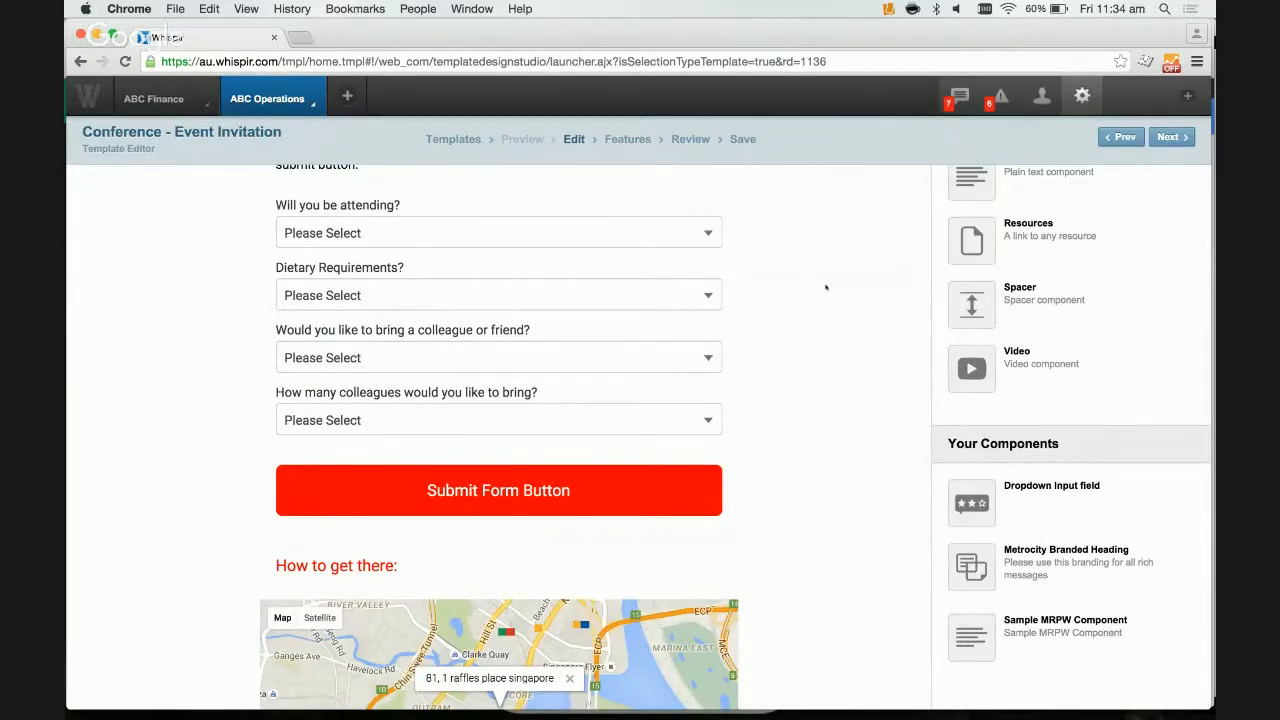
click(743, 139)
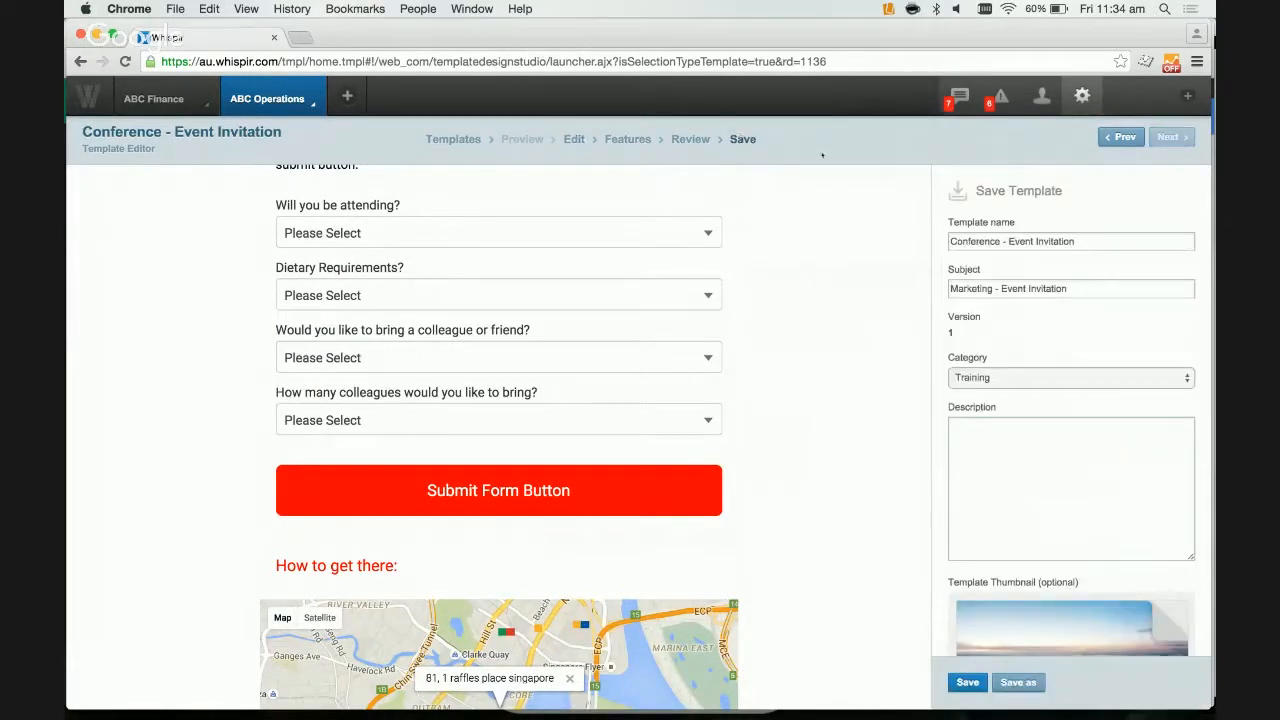
click(967, 682)
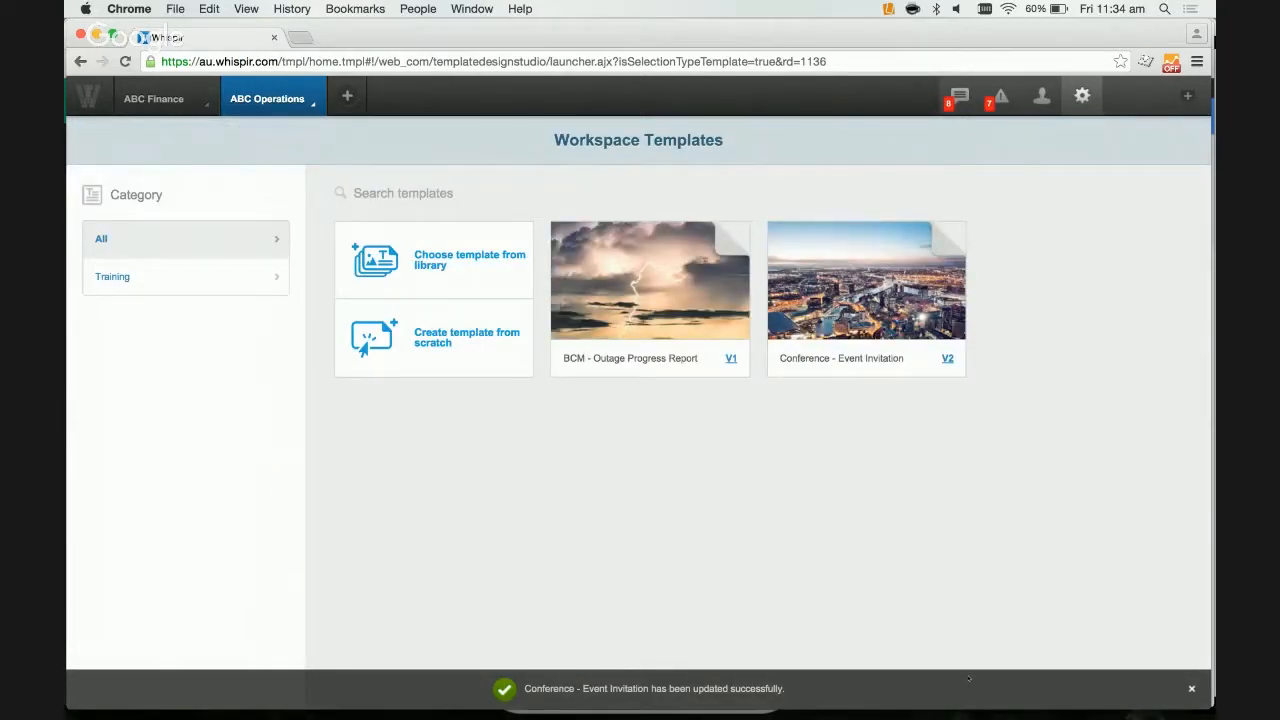
Open the saved Conference - Event Invitation template to check its content, and return to the workspace templates
mouse_move(880, 290)
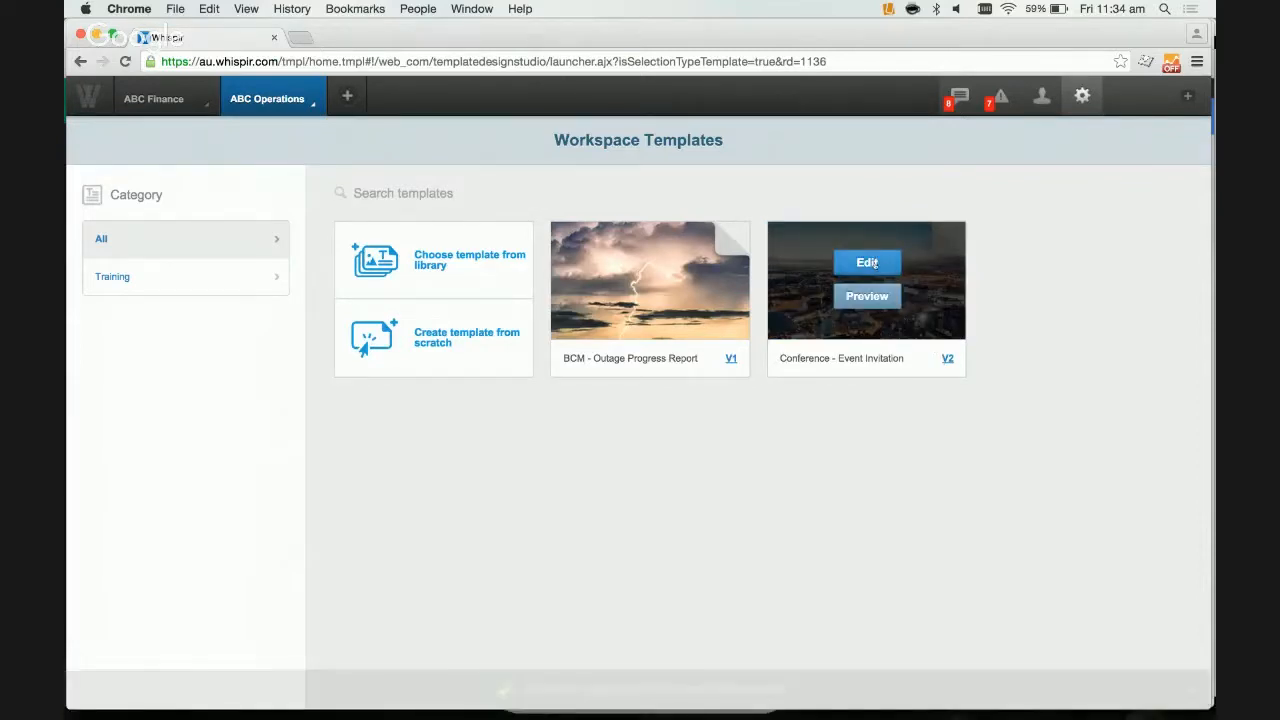
click(867, 263)
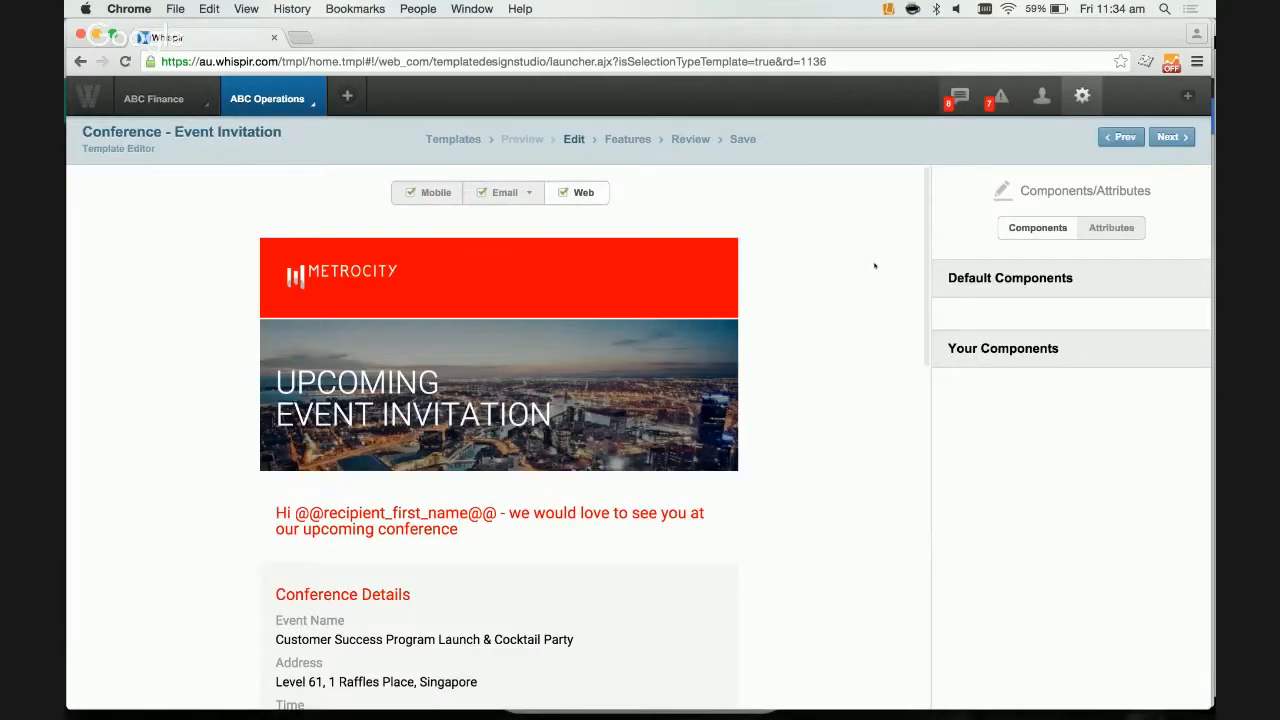
scroll(874, 265, down, 5)
scroll(874, 265, up, 5)
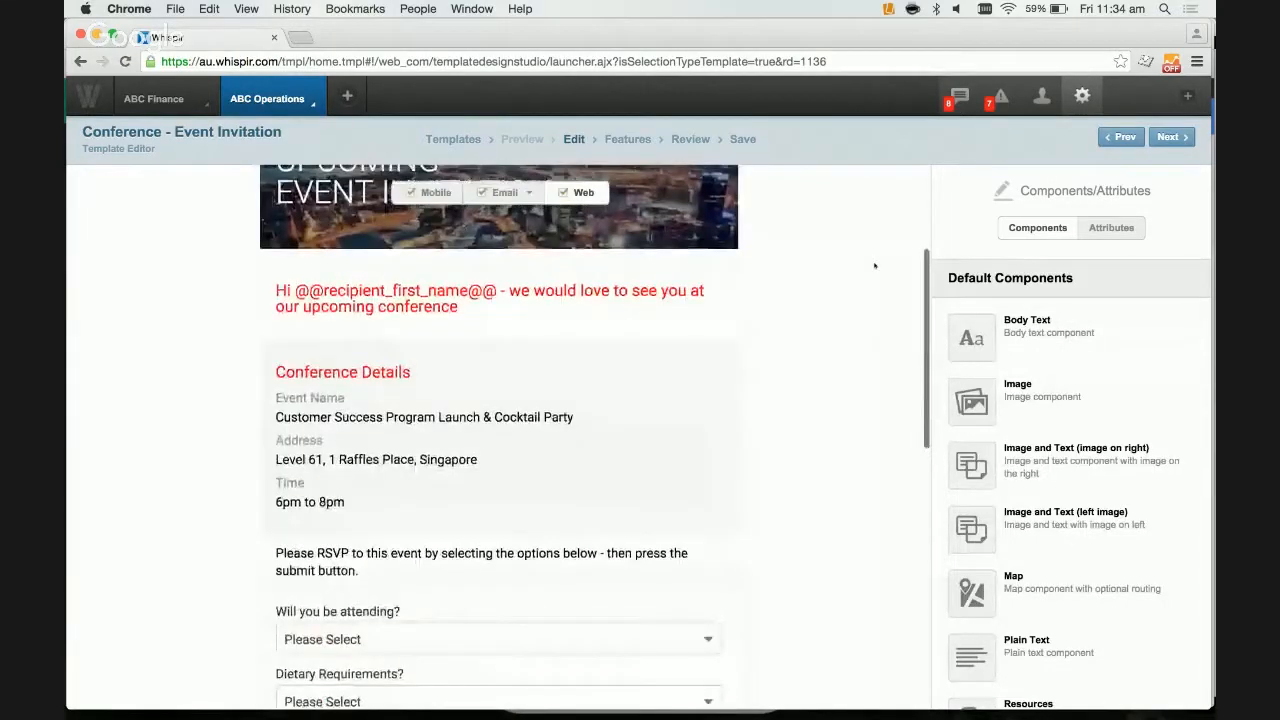
click(455, 137)
click(522, 451)
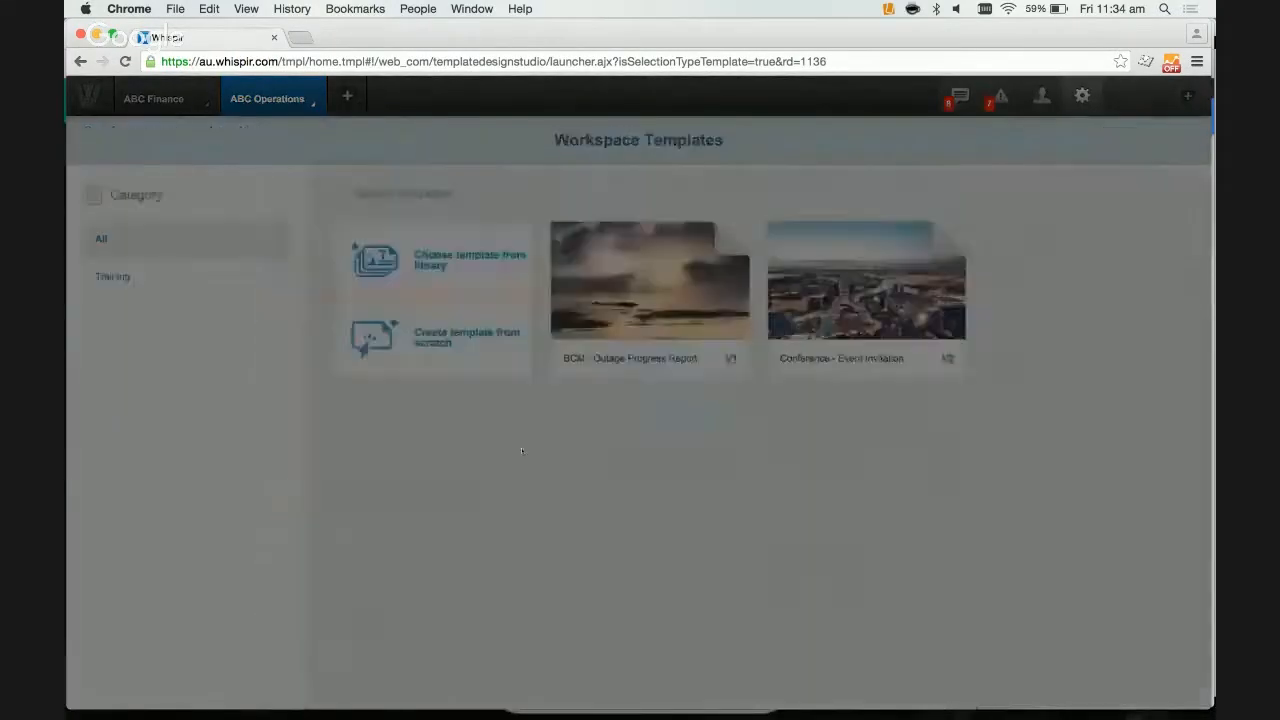
In the BCM - Outage Progress Report template, insert the Metrocity Branded Heading above the banner and delete the Whispir logo header
mouse_move(652, 266)
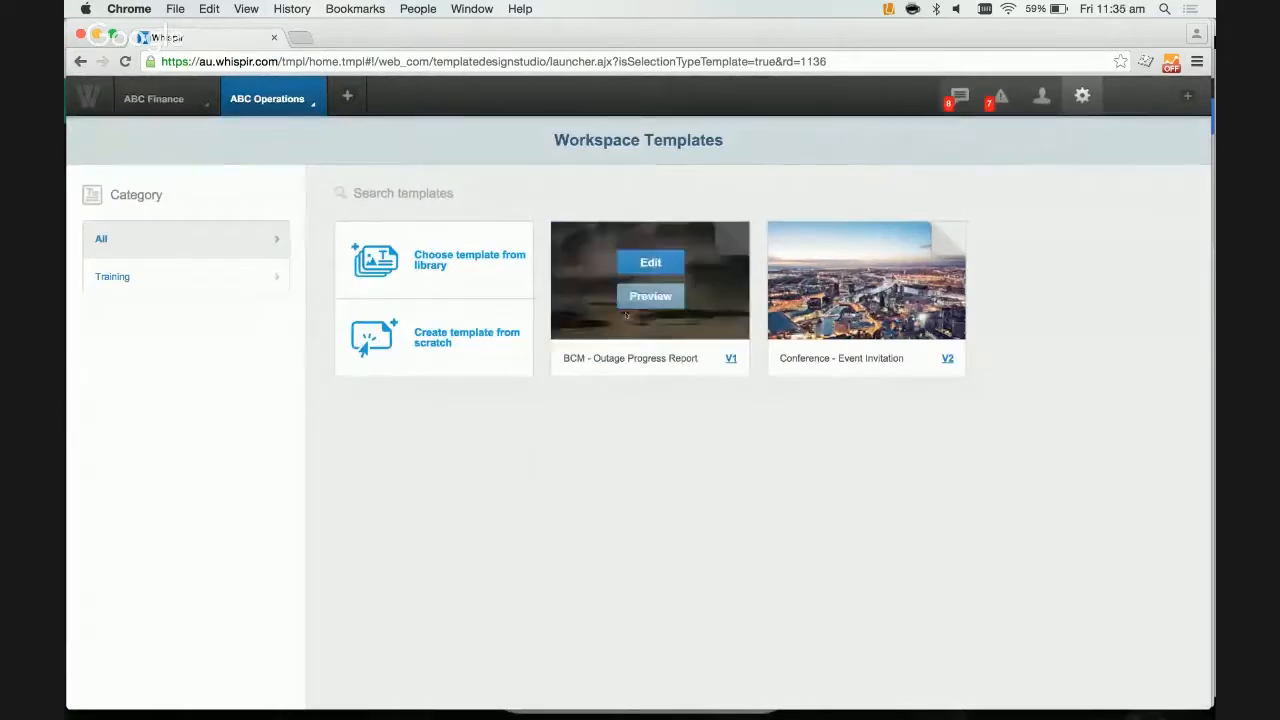
click(657, 262)
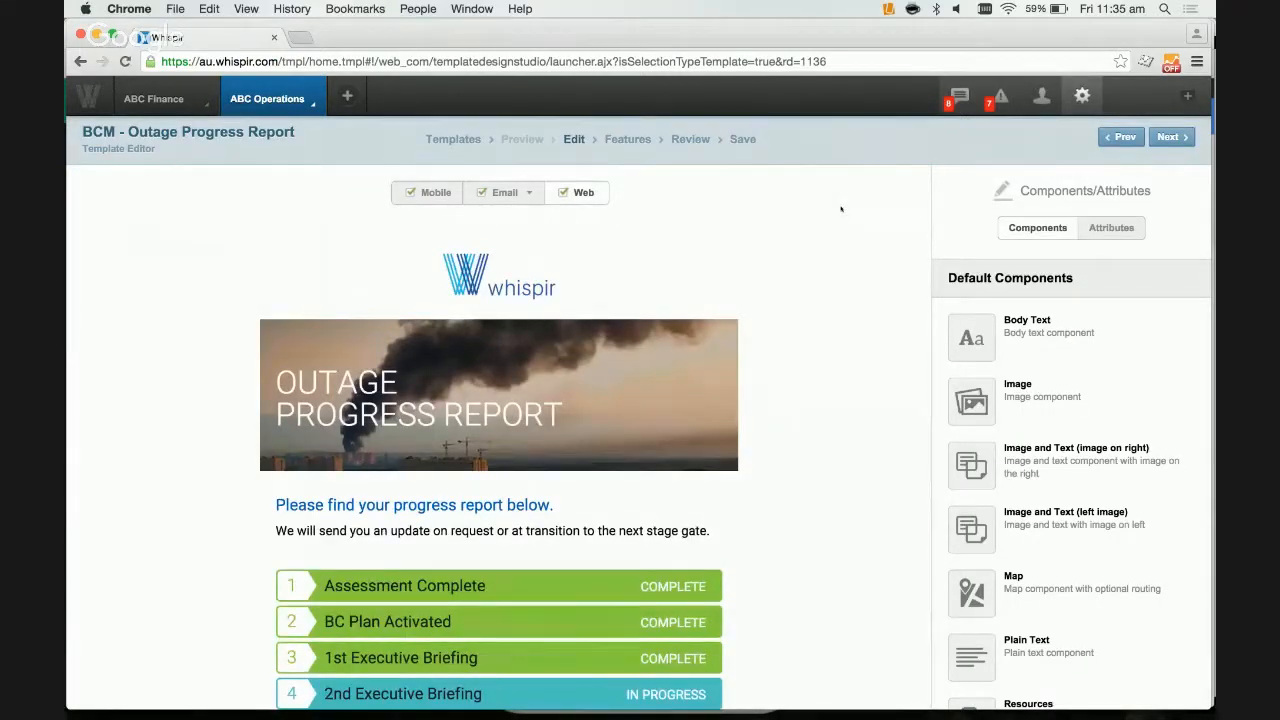
scroll(1010, 351, down, 5)
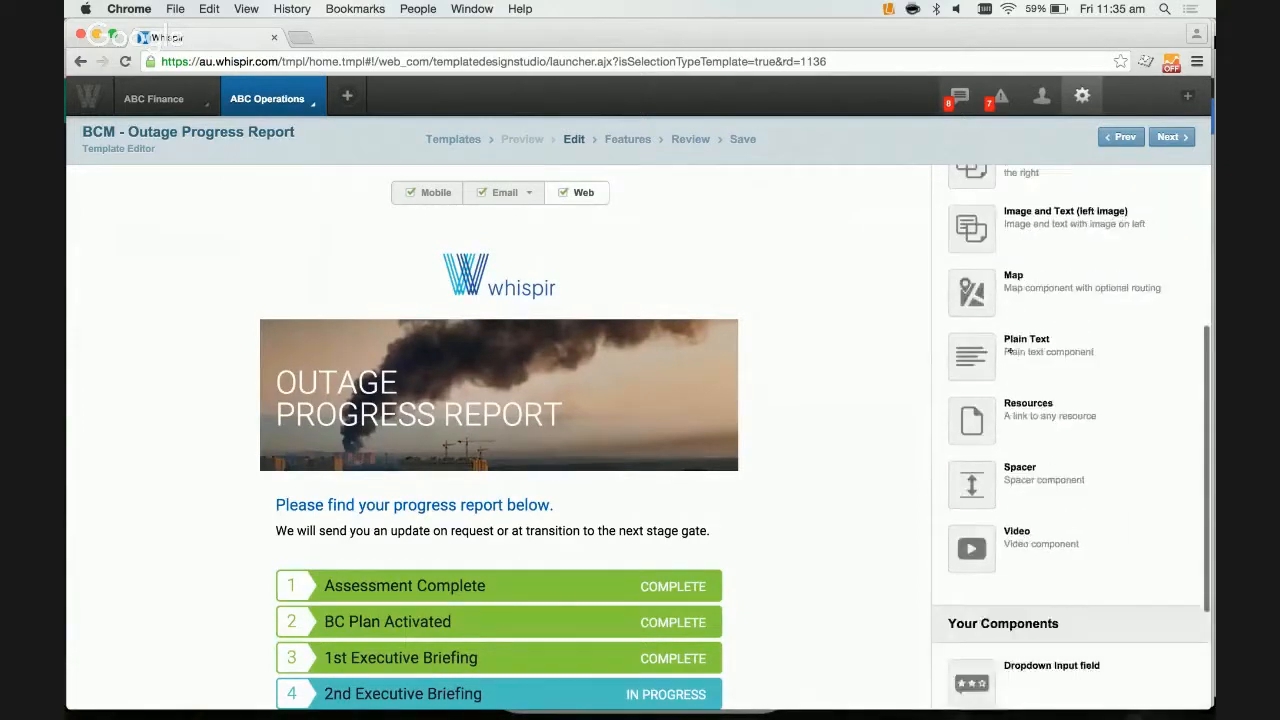
scroll(1010, 351, down, 3)
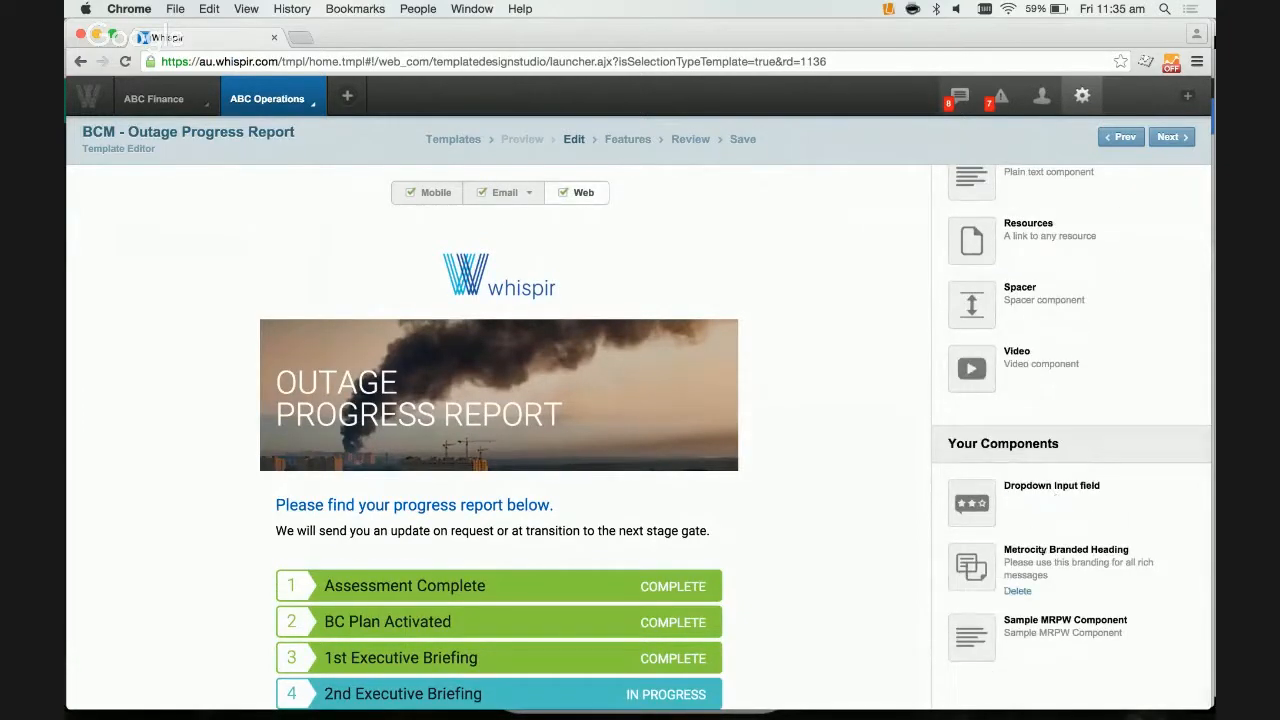
drag(1044, 549, 651, 330)
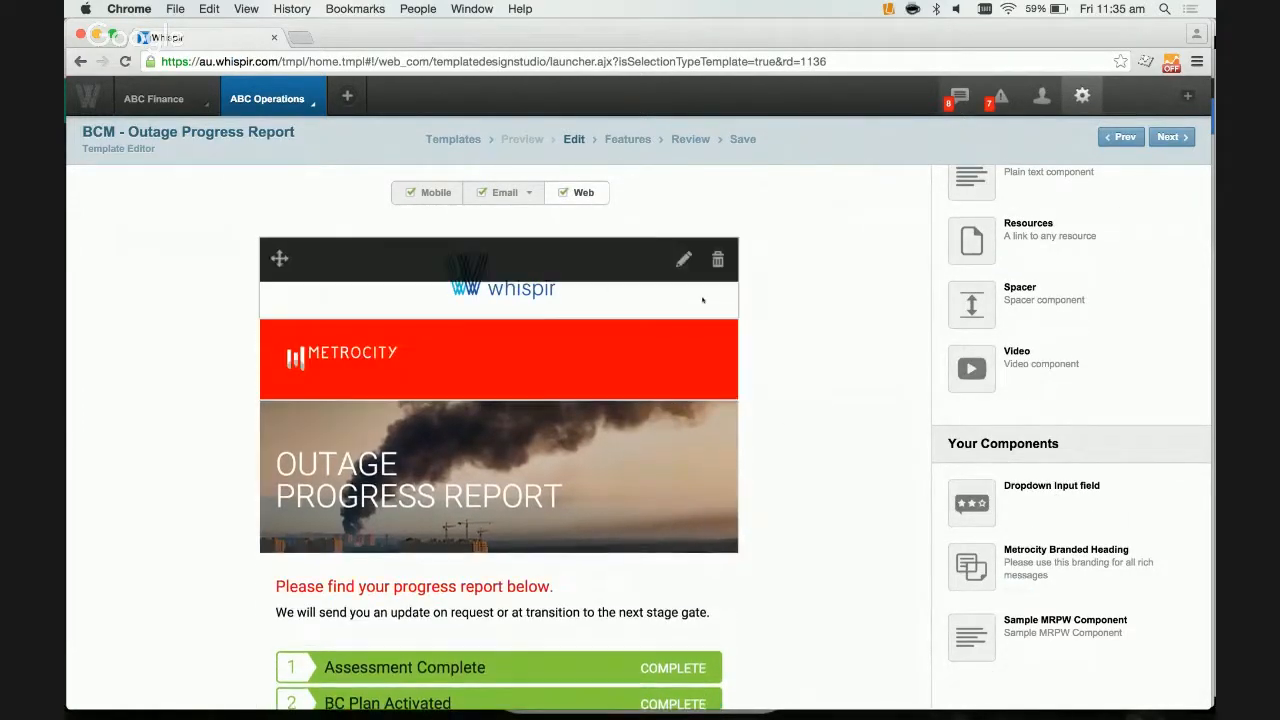
click(717, 259)
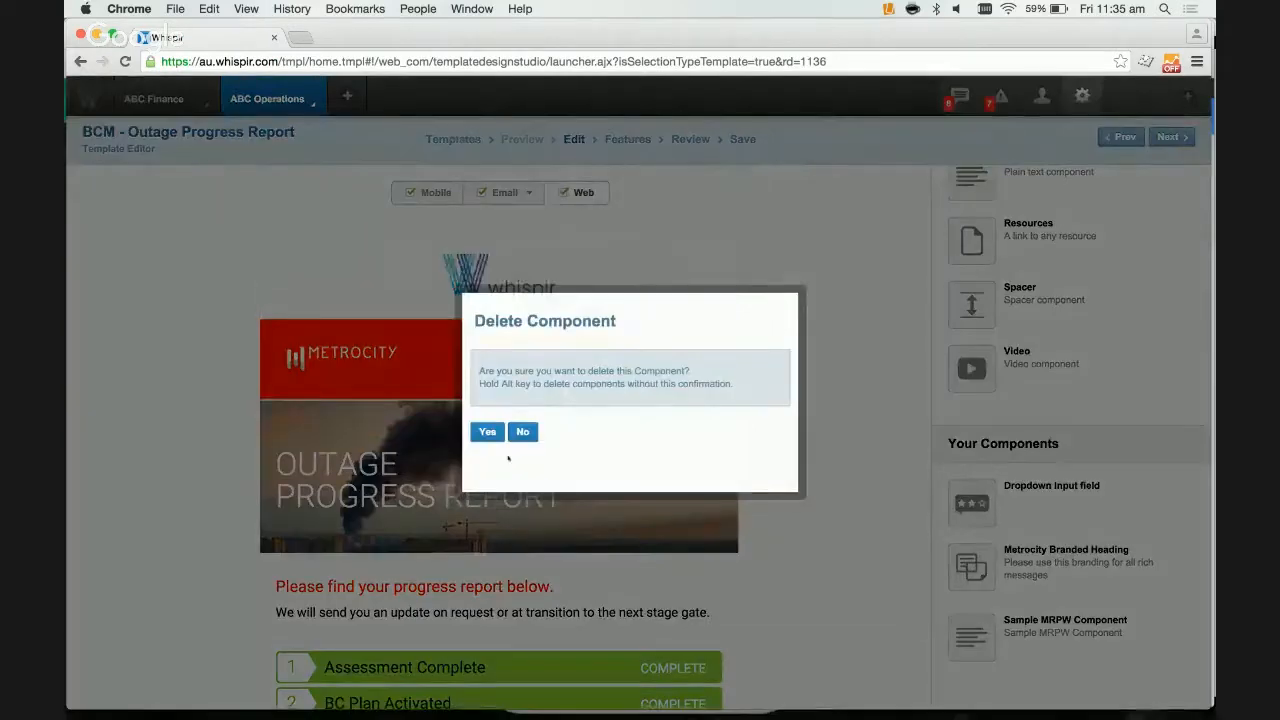
click(486, 433)
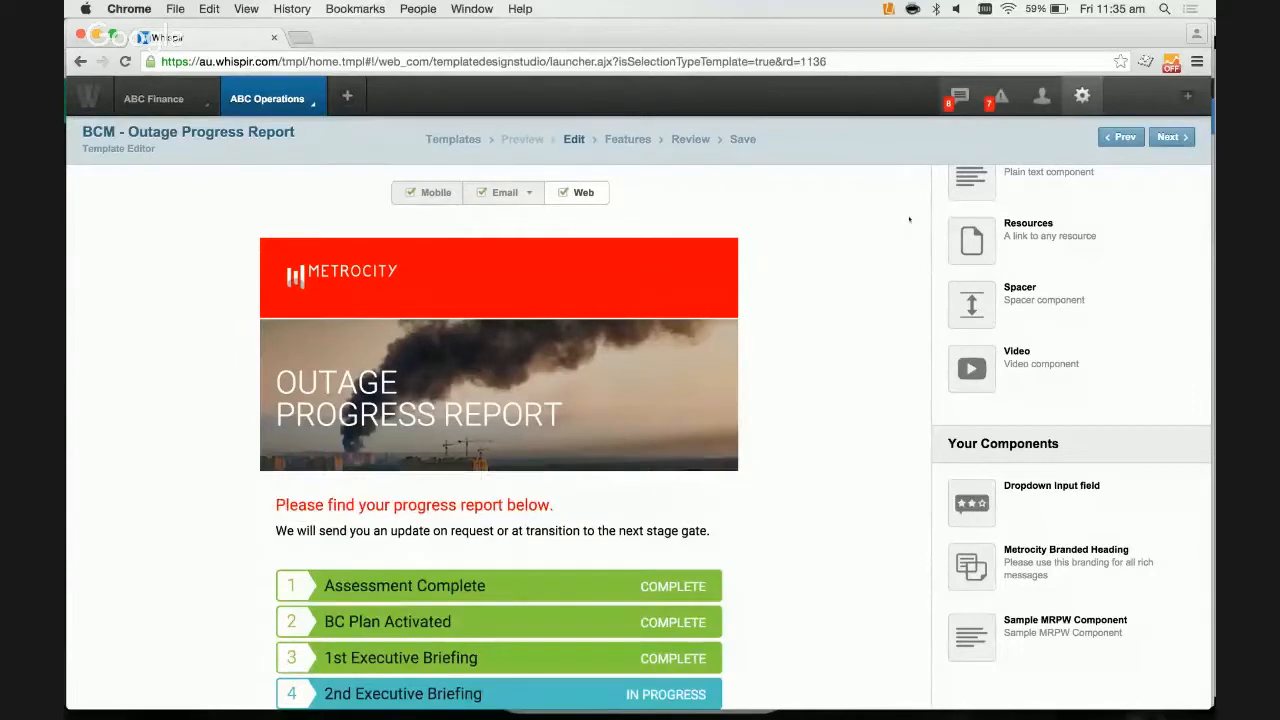
Look through the rebranded outage report from header to footer, checking the headings, progress stages and submit button
scroll(823, 280, down, 5)
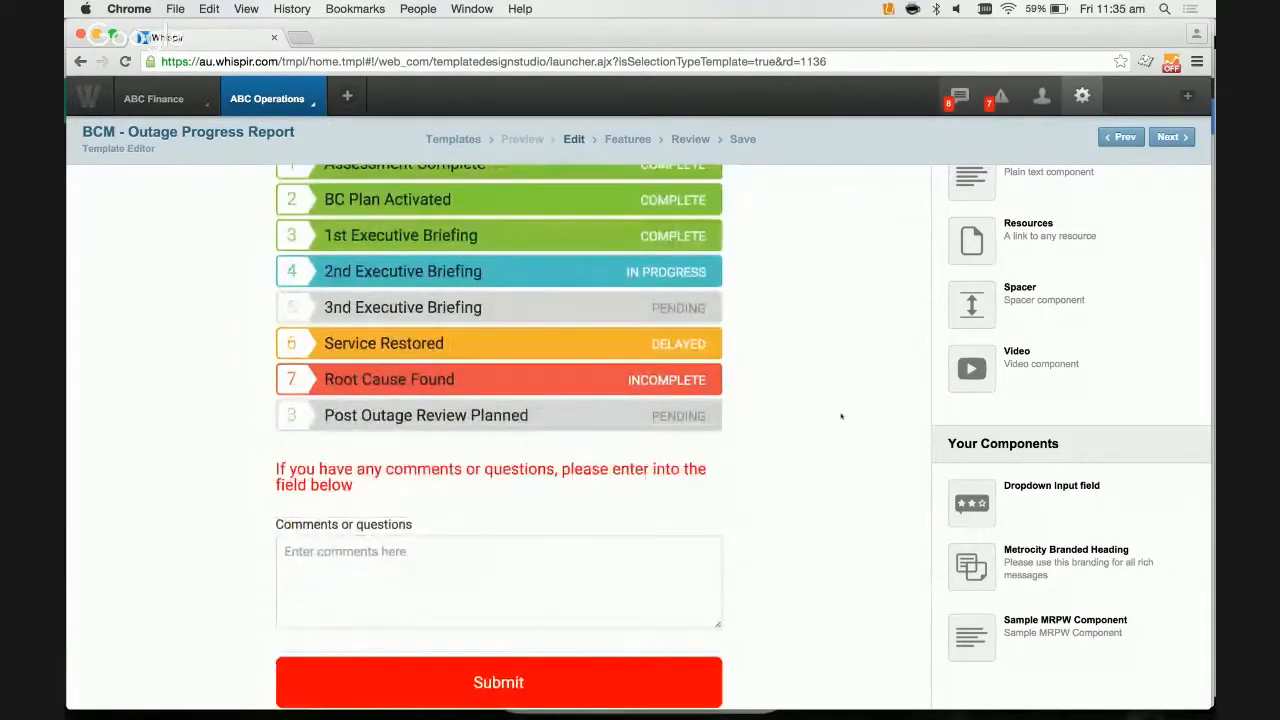
scroll(840, 417, down, 1)
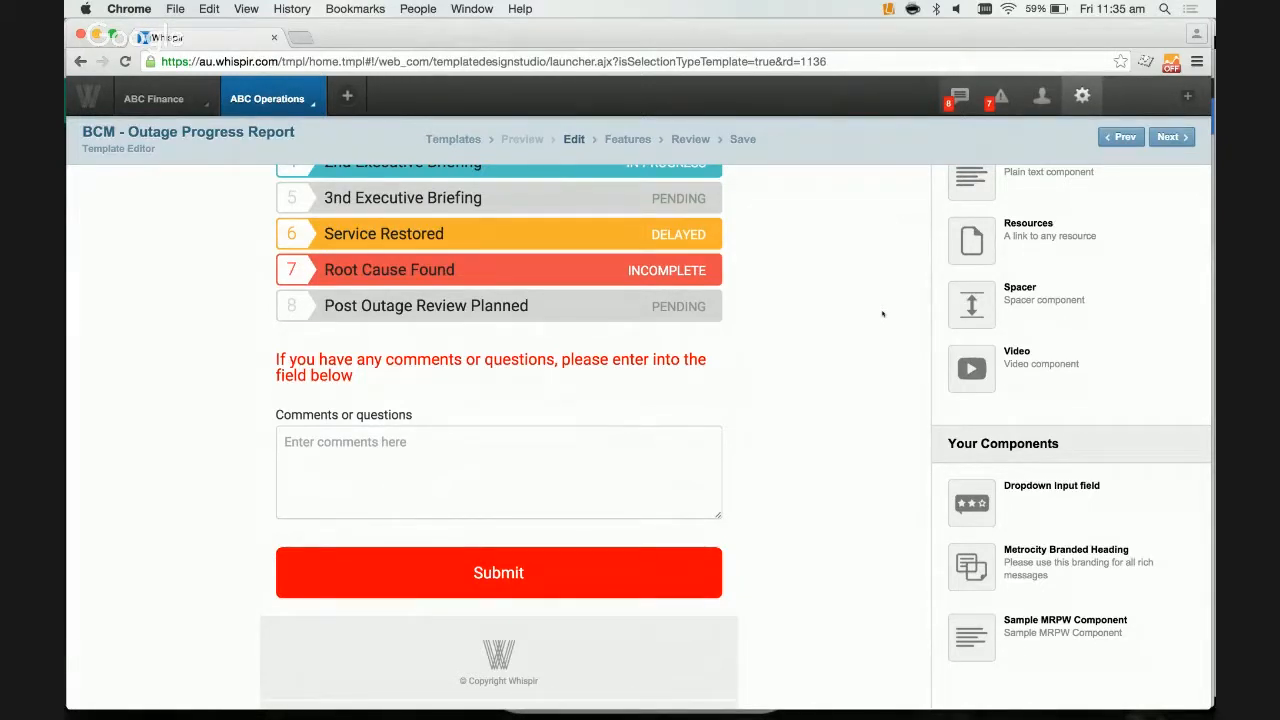
scroll(882, 314, up, 3)
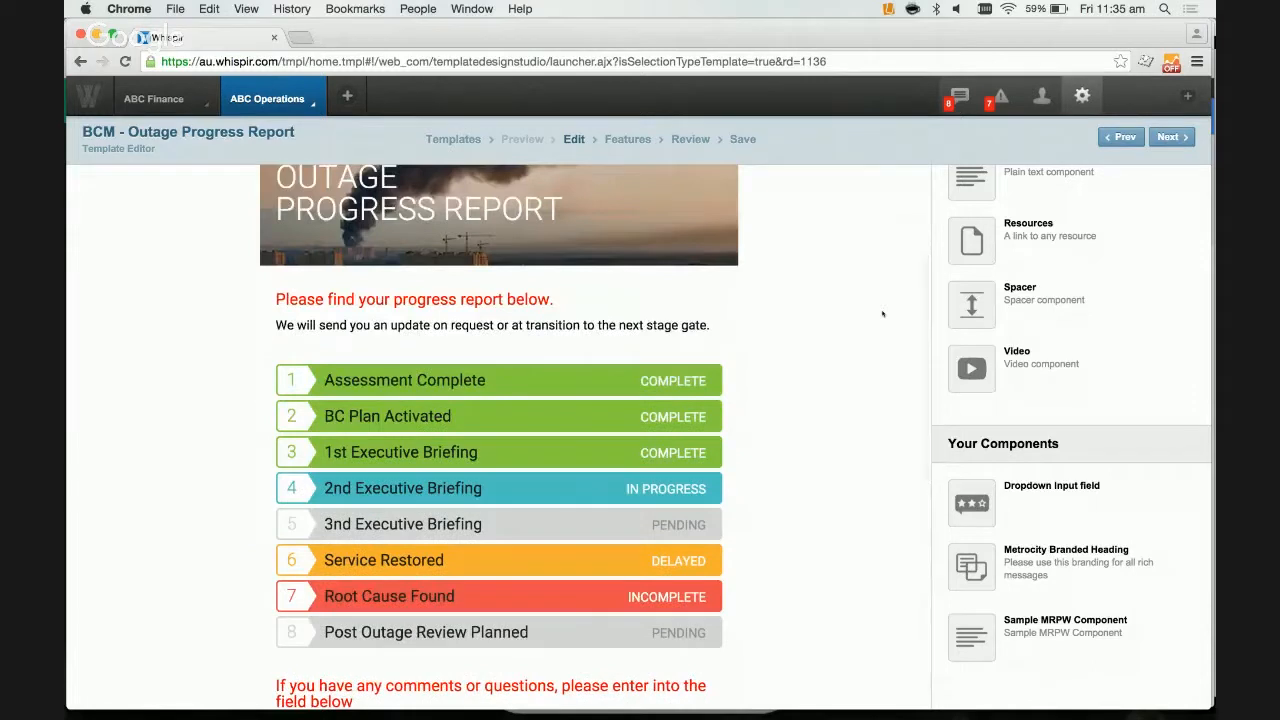
scroll(882, 314, up, 3)
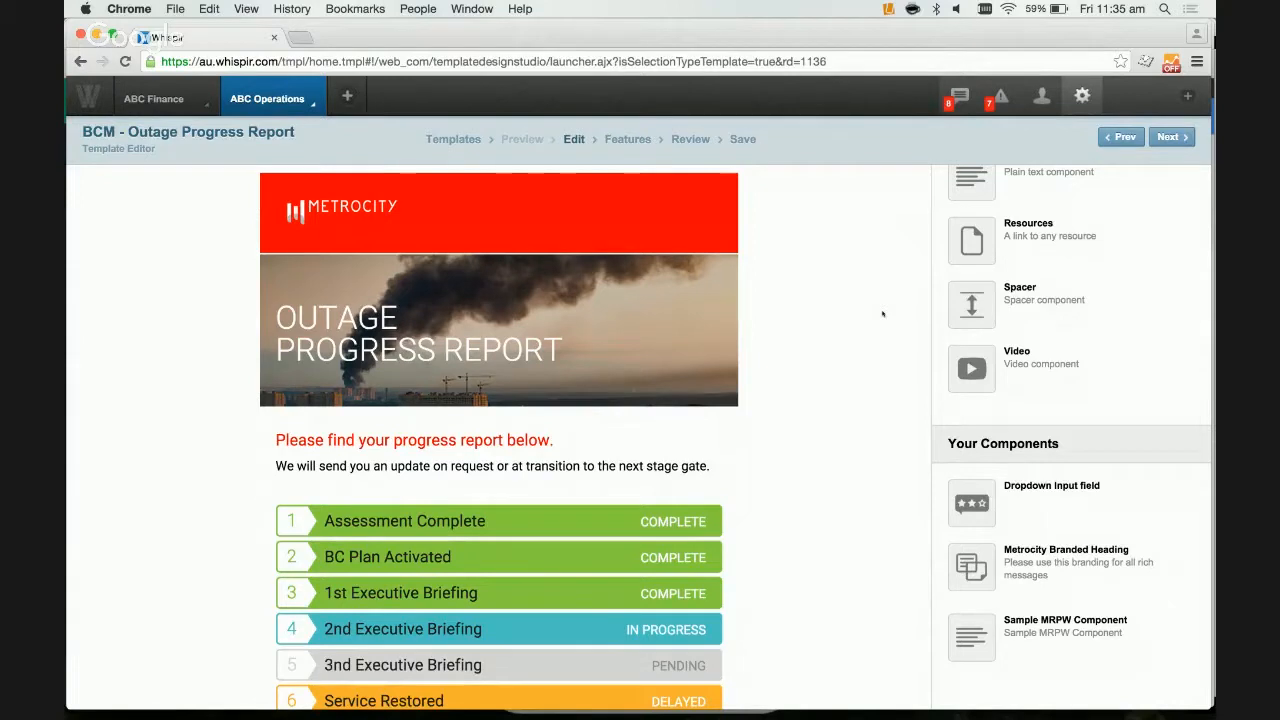
scroll(882, 314, up, 1)
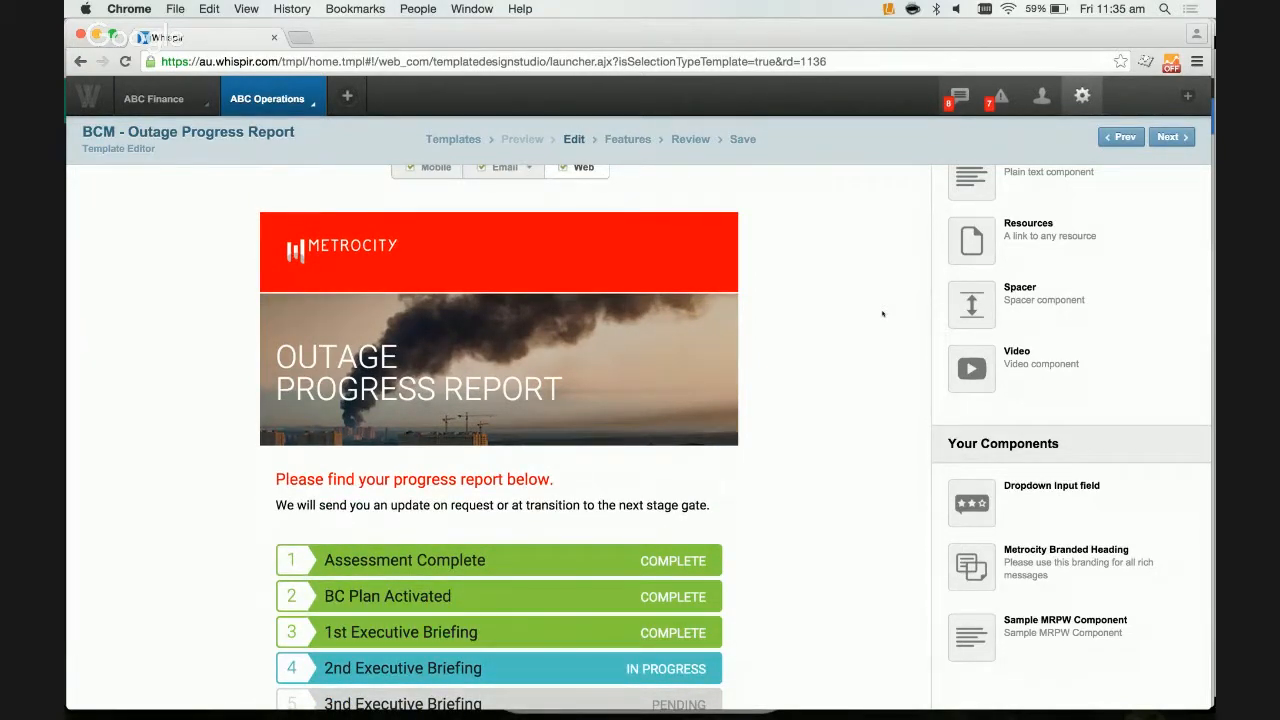
scroll(882, 314, down, 1)
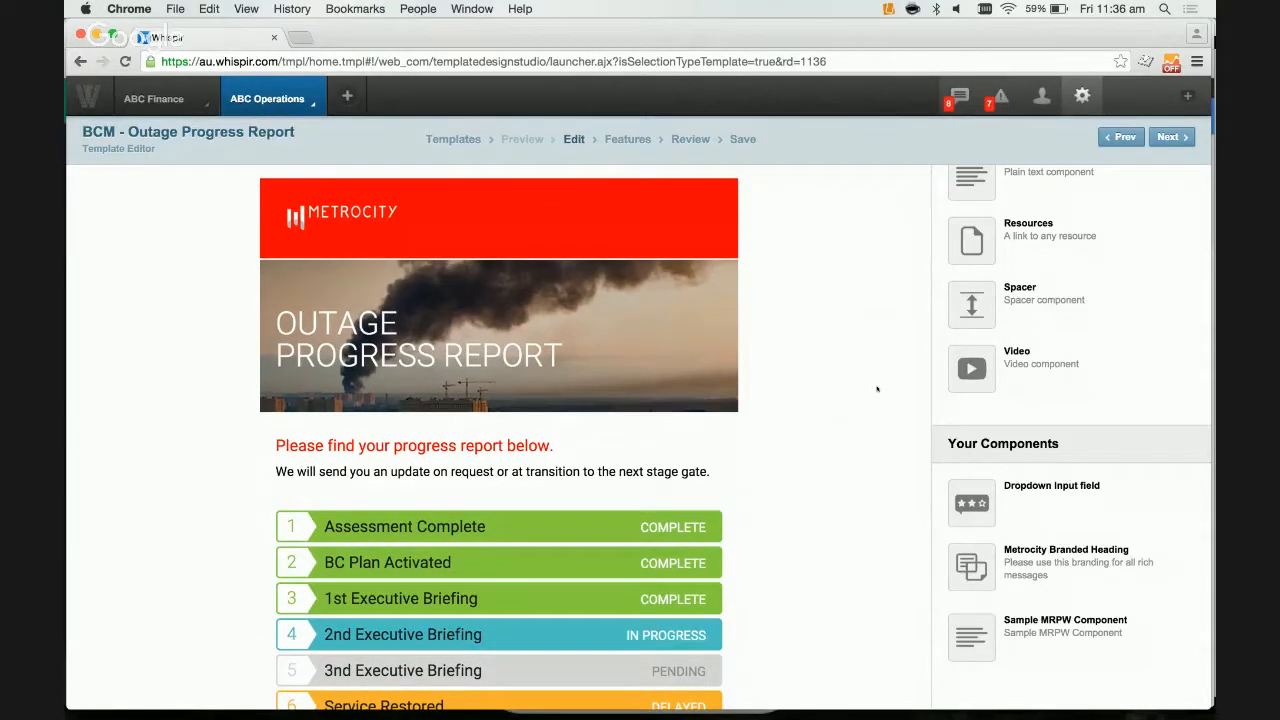
scroll(872, 400, down, 4)
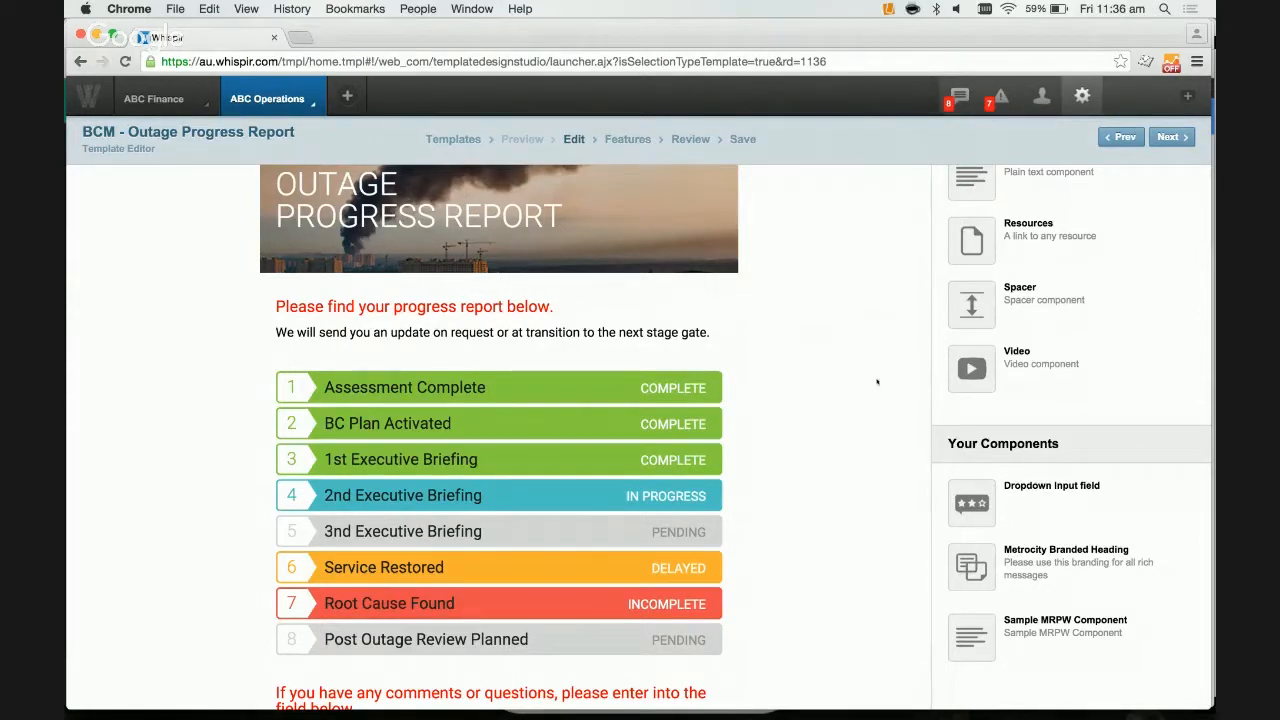
Open the outage report's progress stages component for editing and look over its status colours and stage properties
click(683, 388)
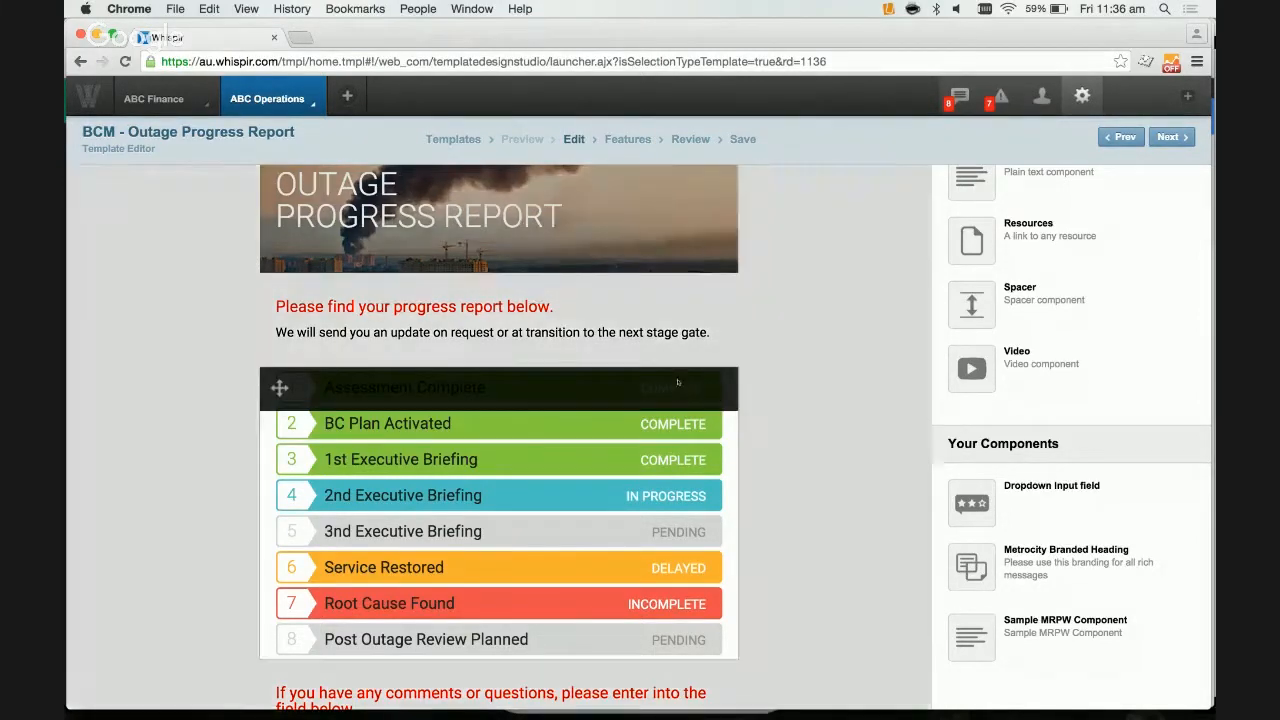
scroll(1070, 364, down, 5)
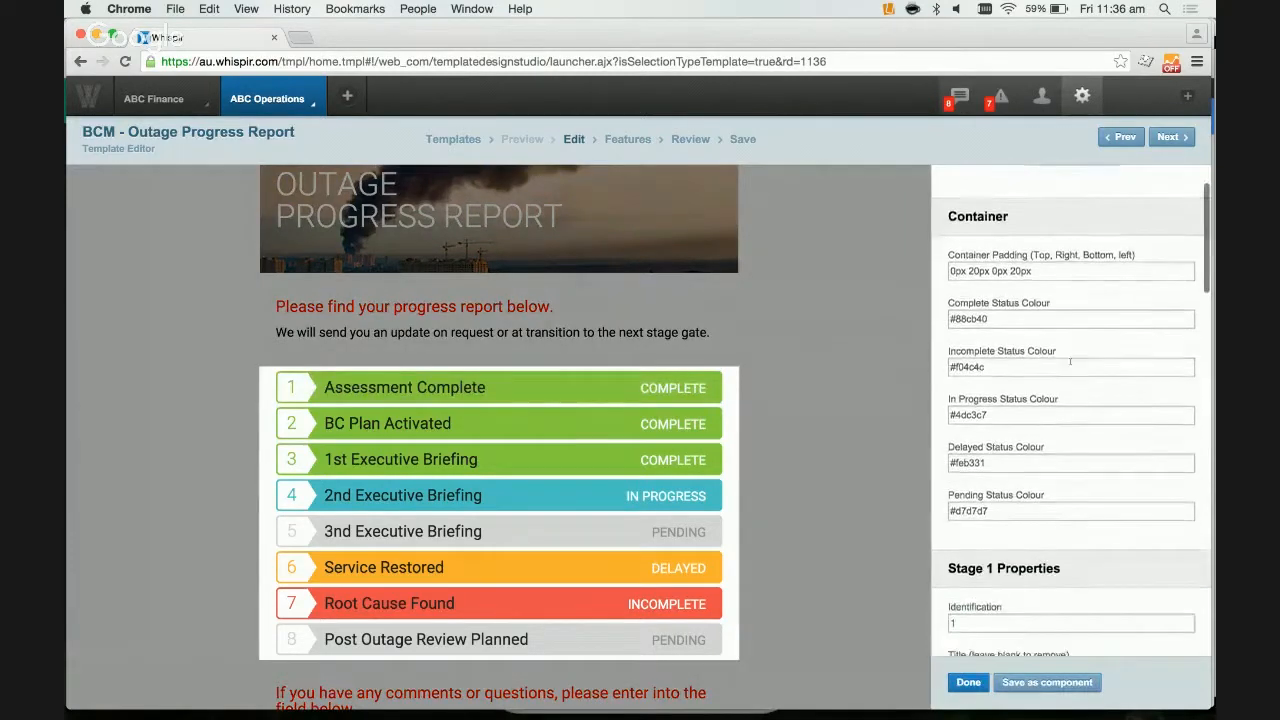
scroll(1070, 364, down, 5)
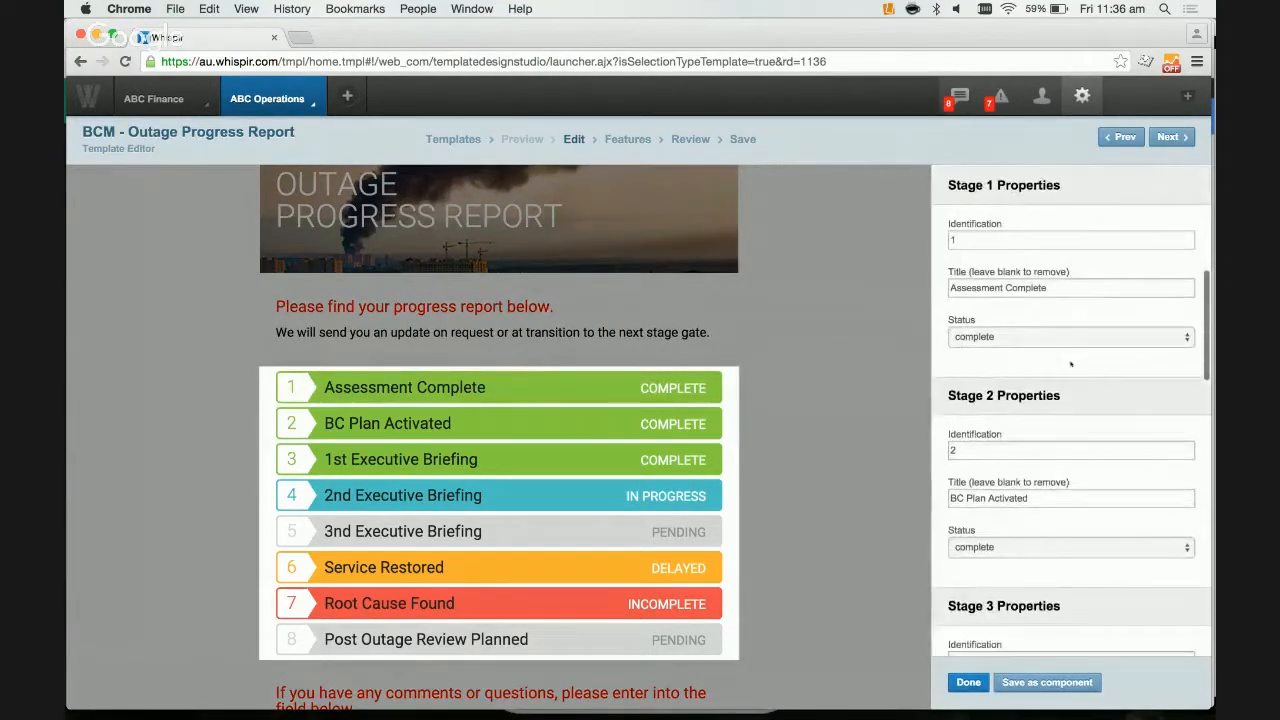
scroll(960, 292, up, 4)
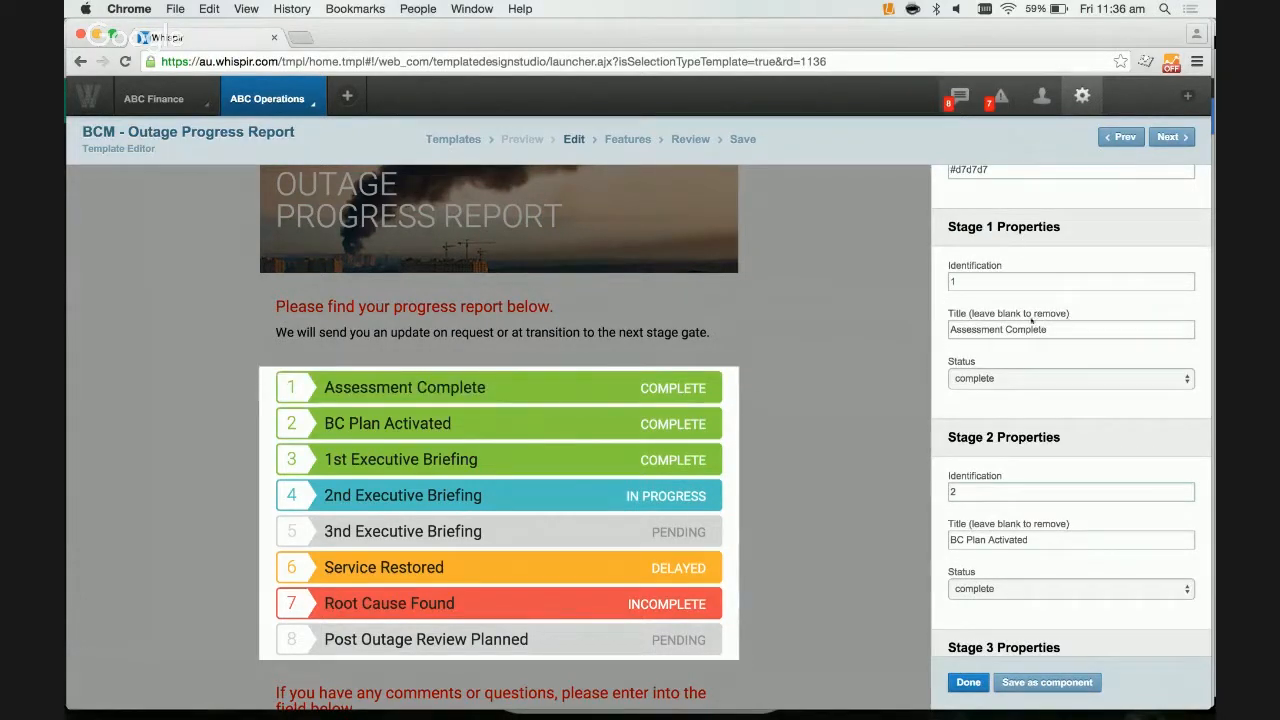
Try retitling stage 1 of the progress report as "Assessment Ongoing", and clear the word "Ongoing"
double_click(1028, 329)
text(Ongoing)
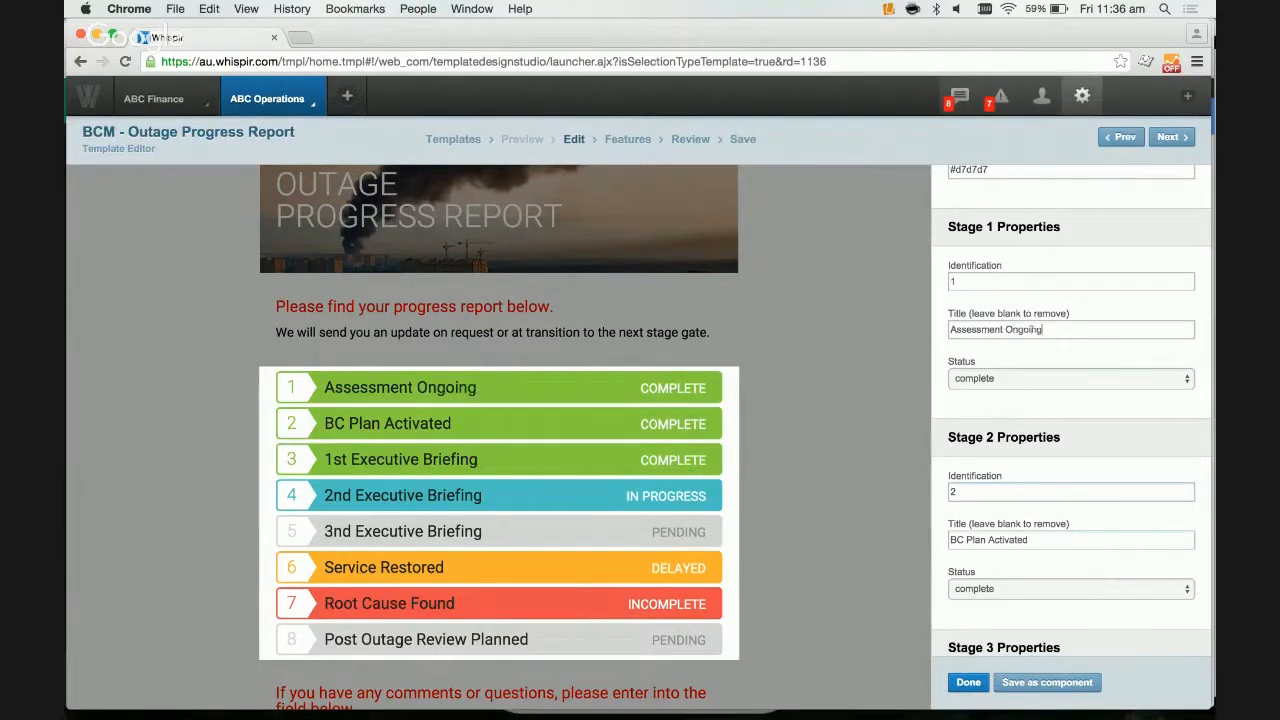
key(BackSpace)
key(BackSpace)
key(BackSpace)
key(BackSpace)
key(BackSpace)
key(BackSpace)
key(BackSpace)
Set the title of stage 1 in the progress report to "Sit Rep Details"
triple_click(1032, 329)
text(Si)
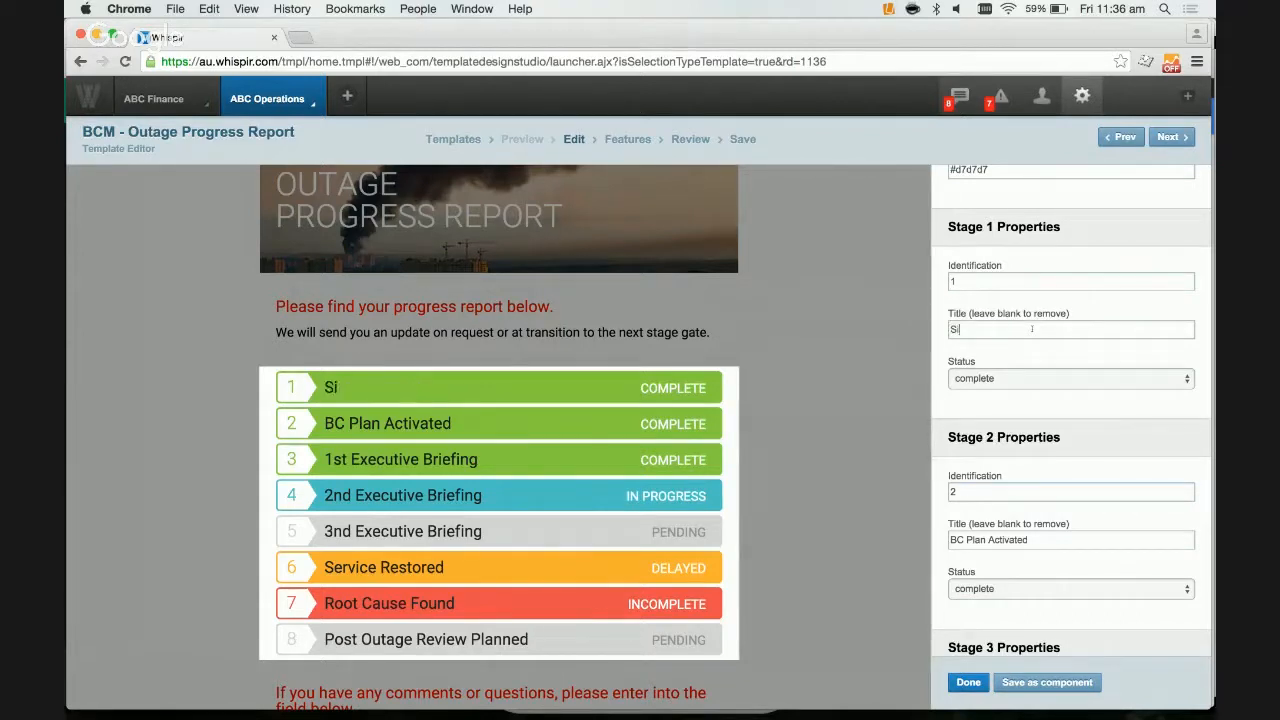
text(t Rep Details)
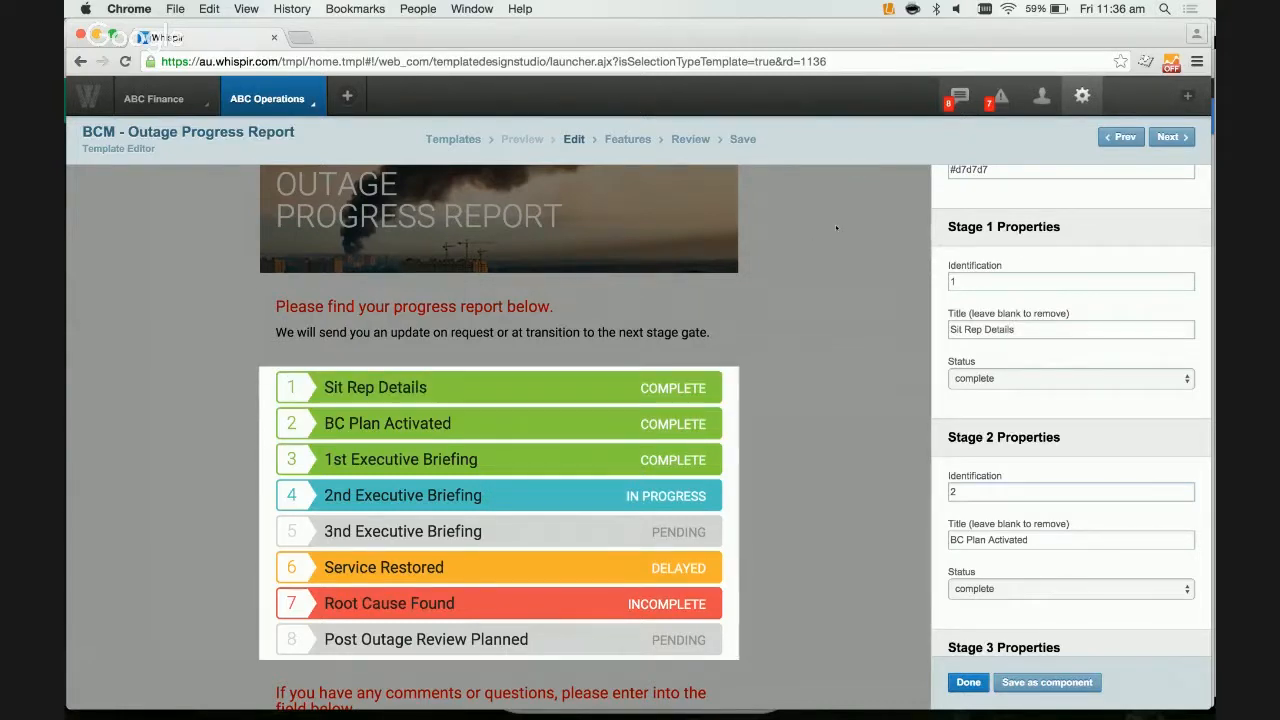
Remove stage 8, "Post Outage Review Planned", from the progress report by blanking its identification and title
scroll(1125, 318, down, 5)
scroll(1125, 318, down, 10)
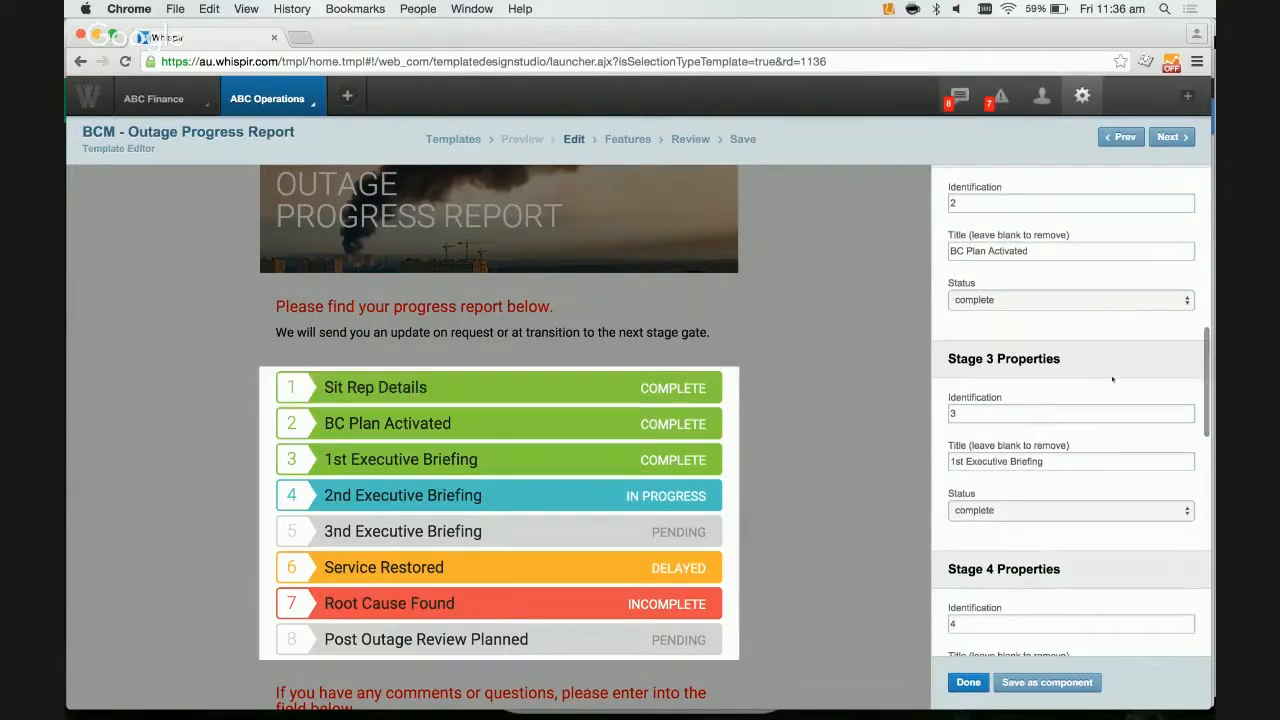
scroll(1112, 379, down, 5)
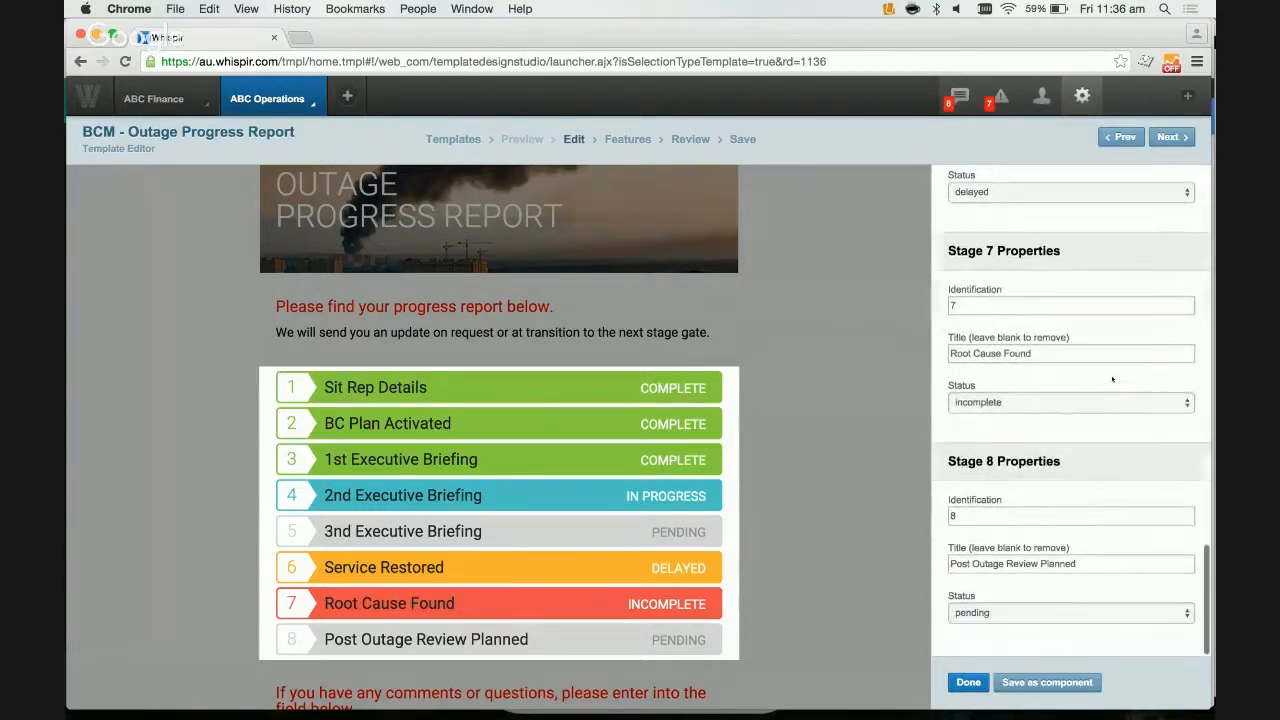
click(978, 516)
key(BackSpace)
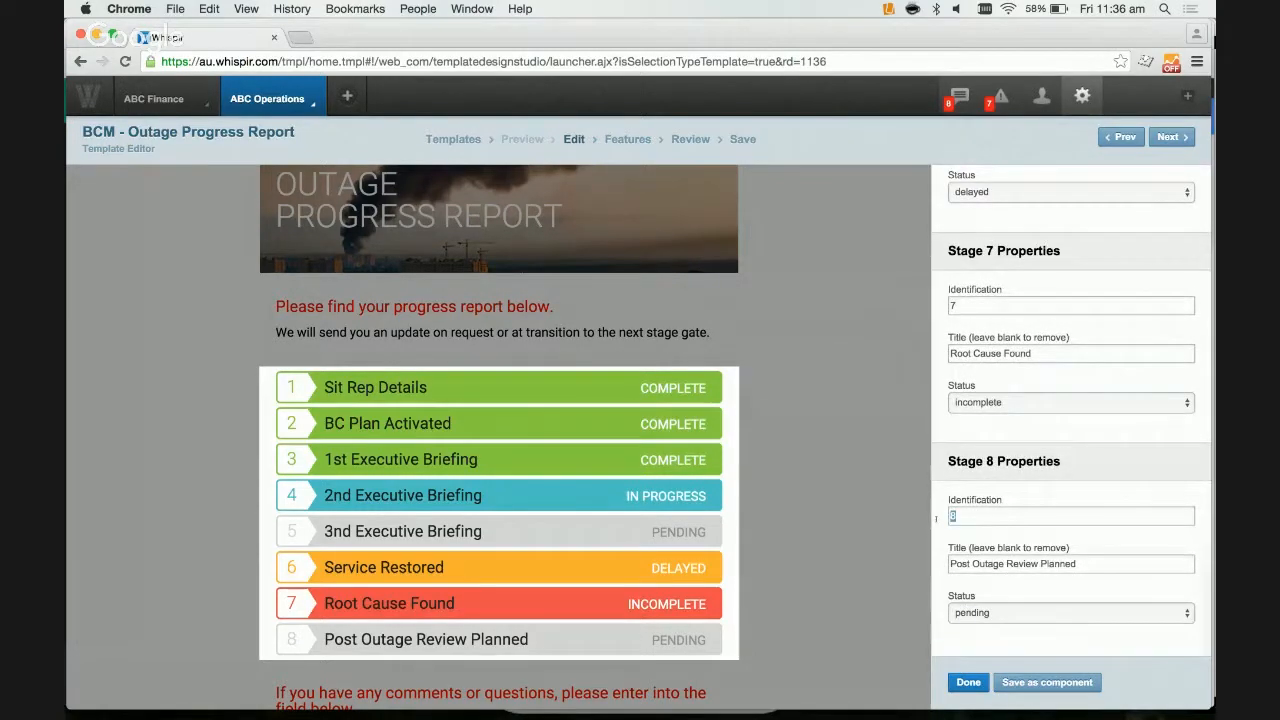
drag(1085, 567, 881, 560)
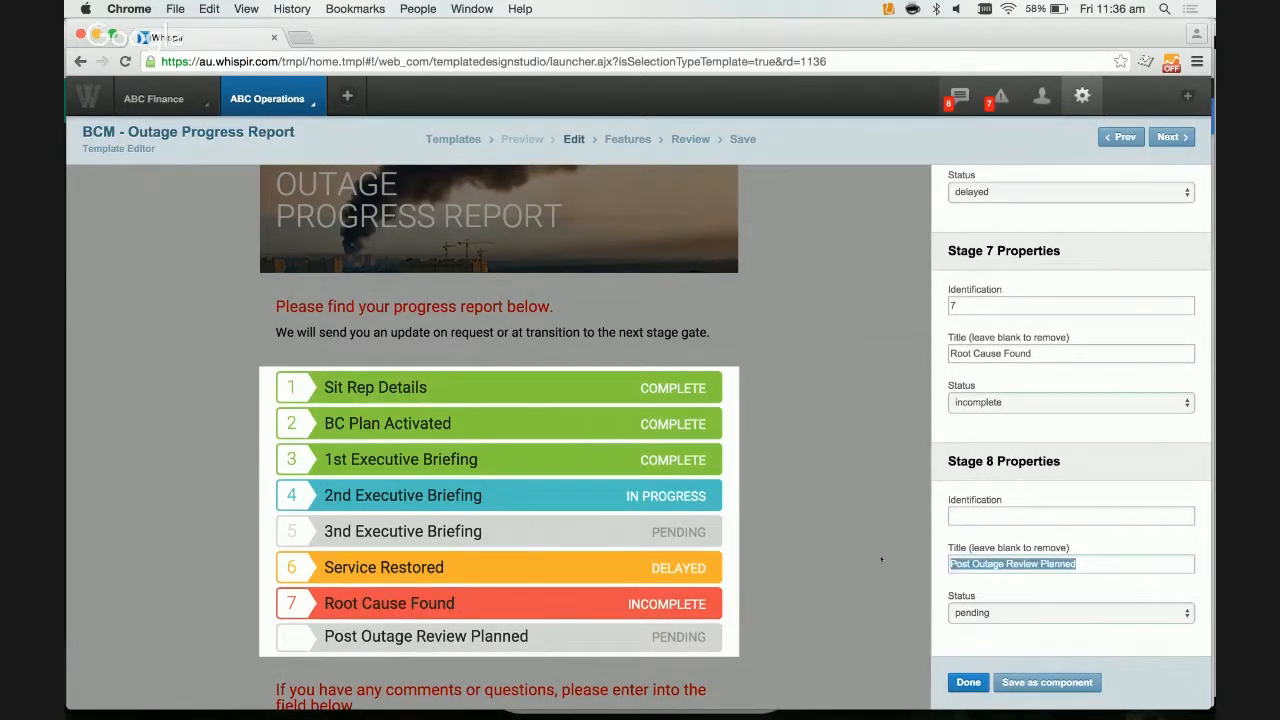
key(BackSpace)
Remove stage 7, "Root Cause Found", from the progress report by blanking its identification and title
click(956, 304)
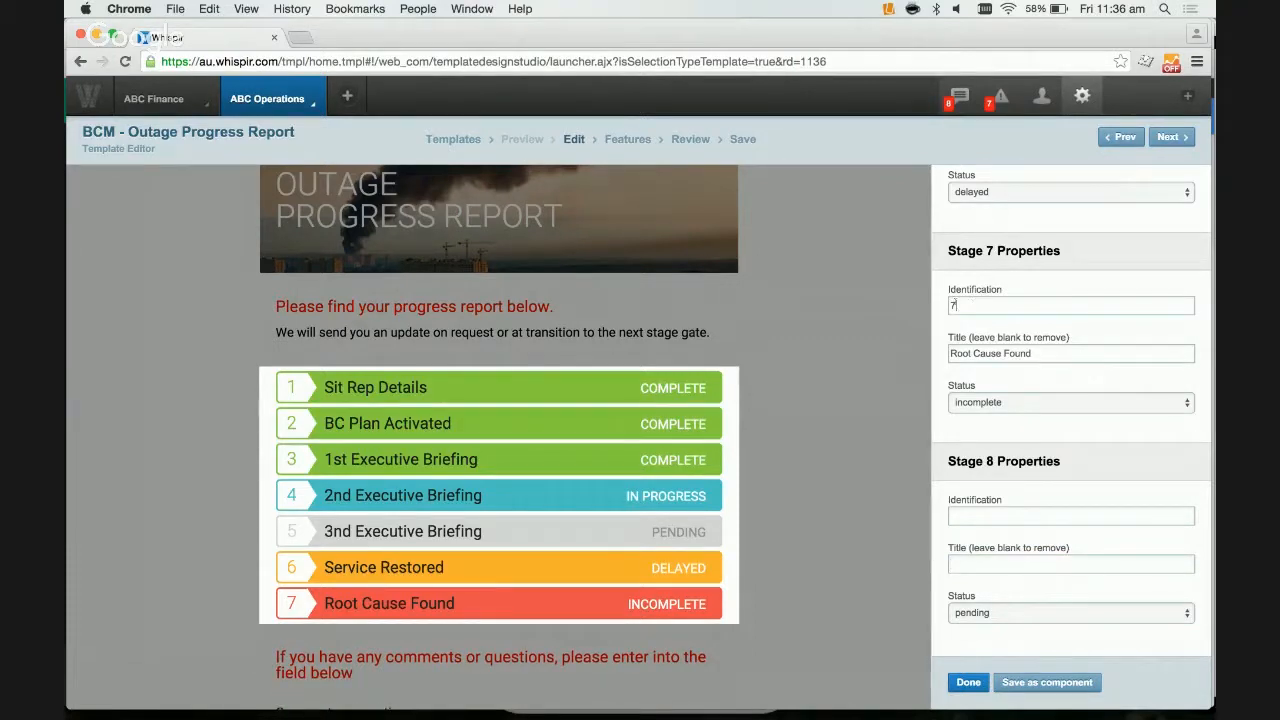
key(BackSpace)
drag(1040, 353, 866, 349)
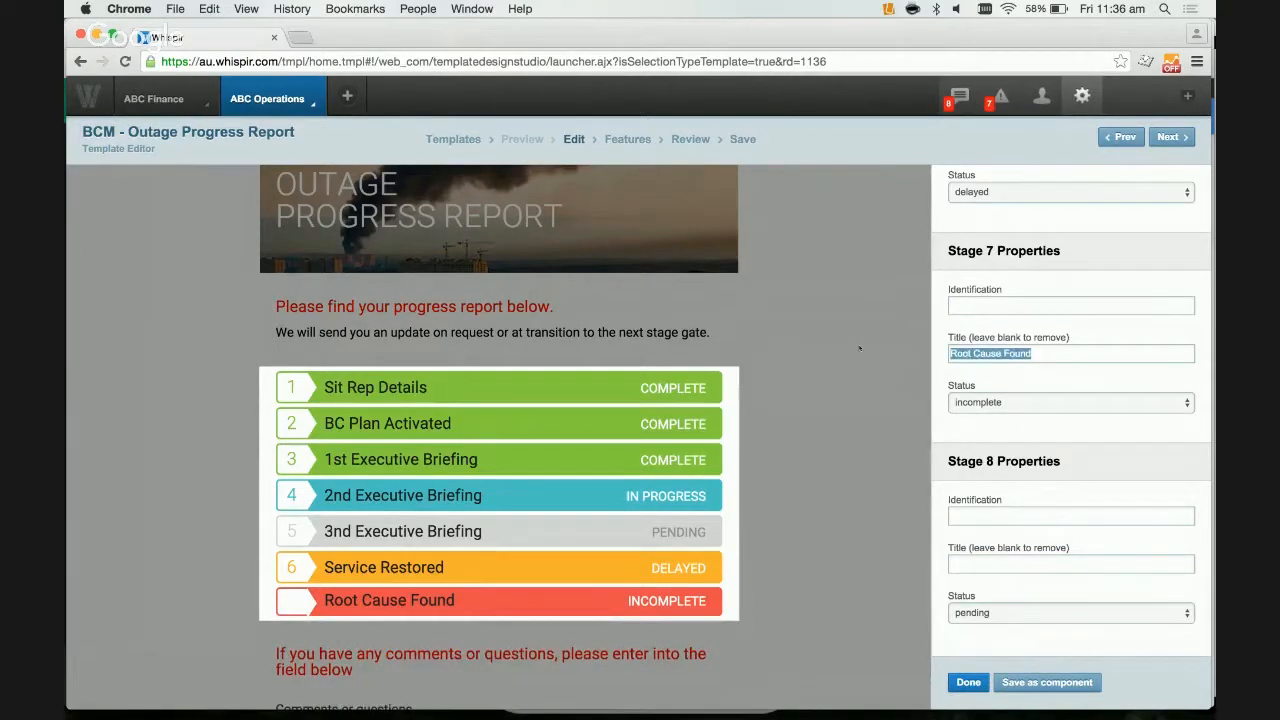
key(BackSpace)
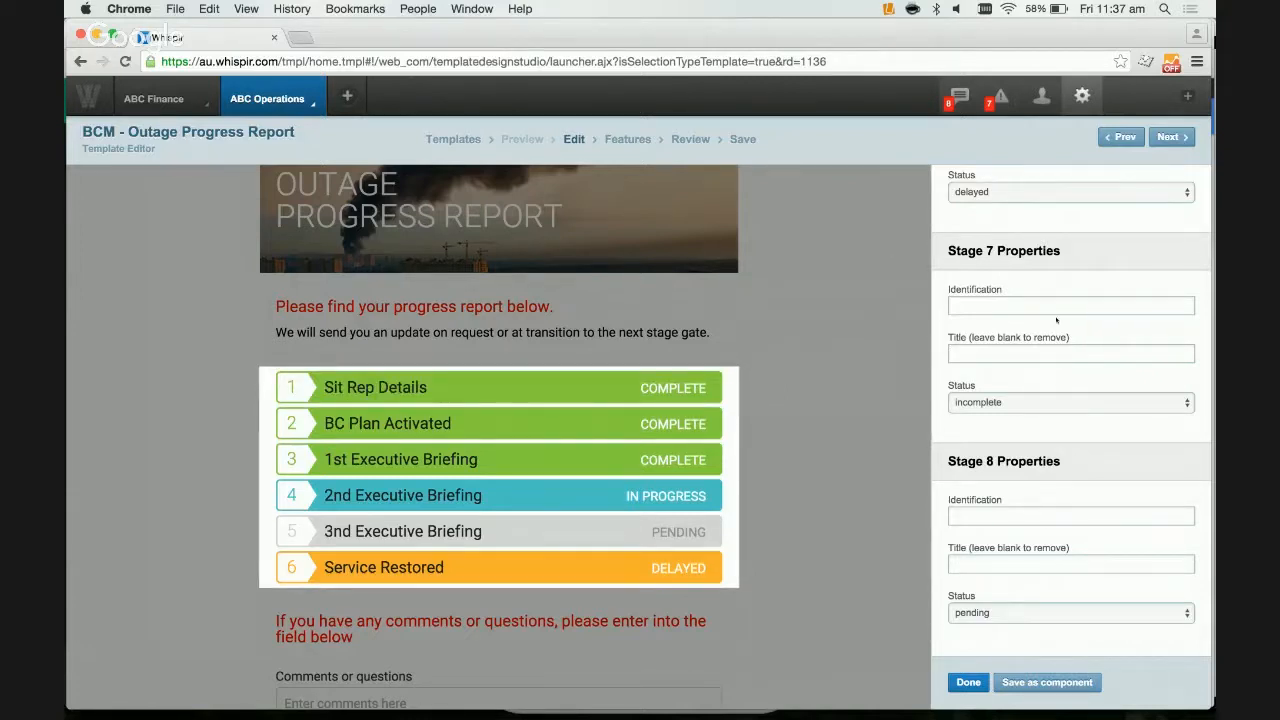
Set the identification of stage 1 to A and of stage 2 to B in the progress report
scroll(1056, 320, up, 10)
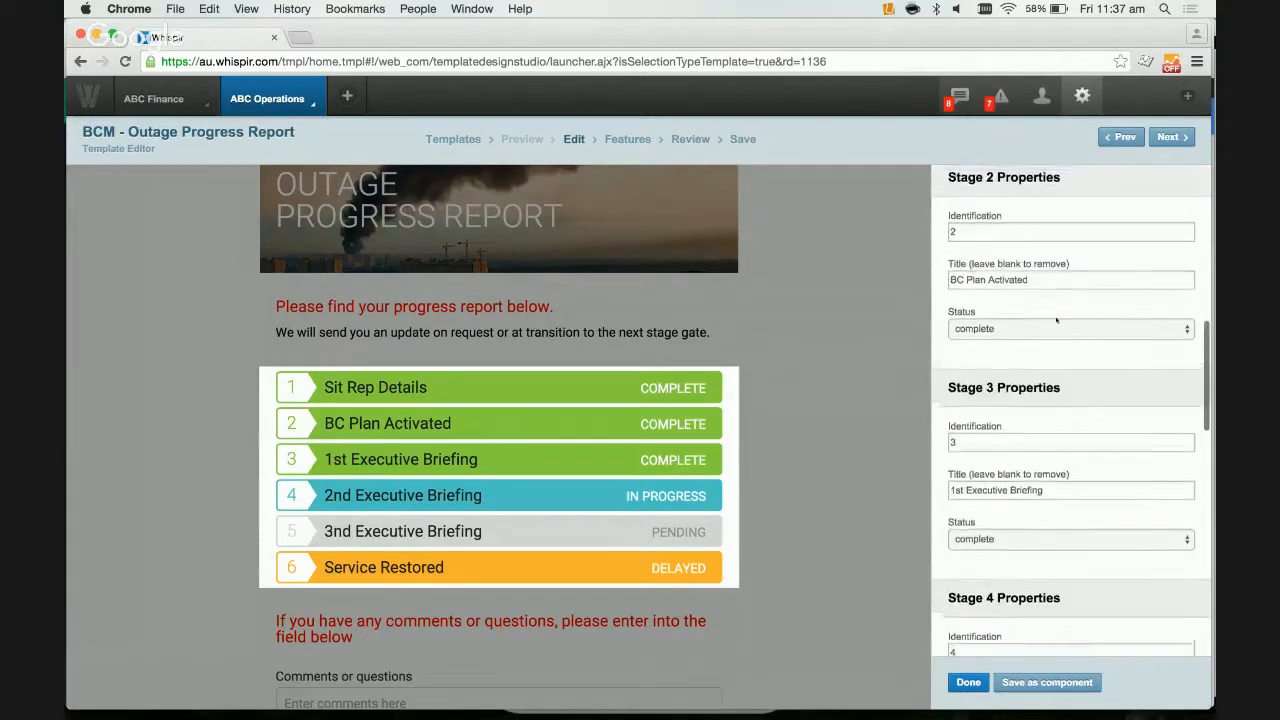
scroll(1056, 320, up, 5)
scroll(1000, 480, down, 5)
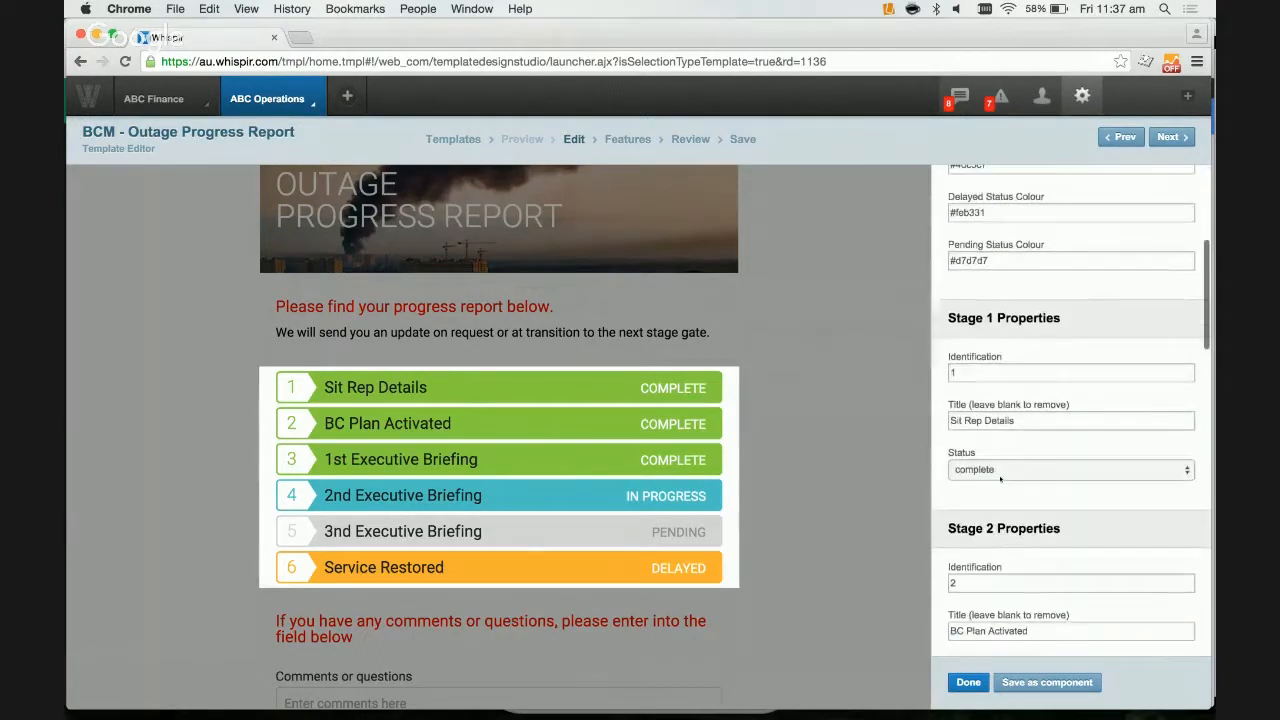
click(995, 377)
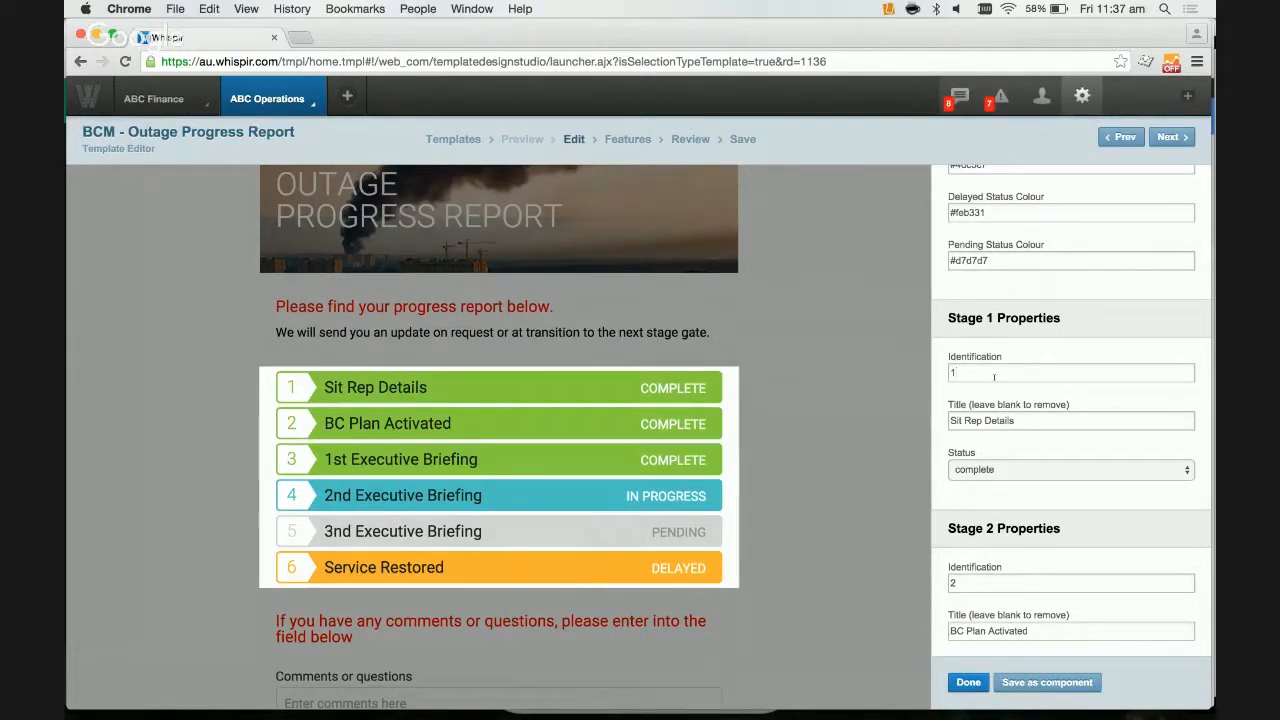
key(BackSpace)
text(A)
click(966, 582)
key(BackSpace)
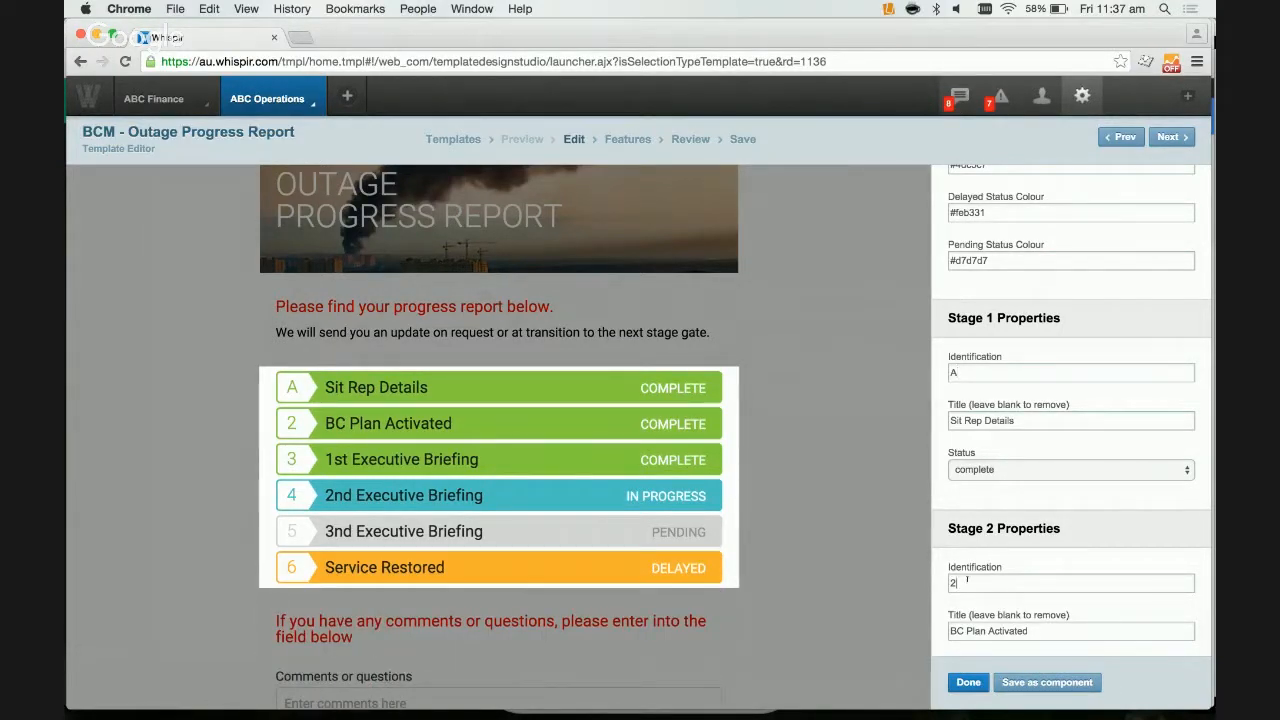
text(B)
scroll(905, 269, up, 2)
scroll(905, 269, down, 1)
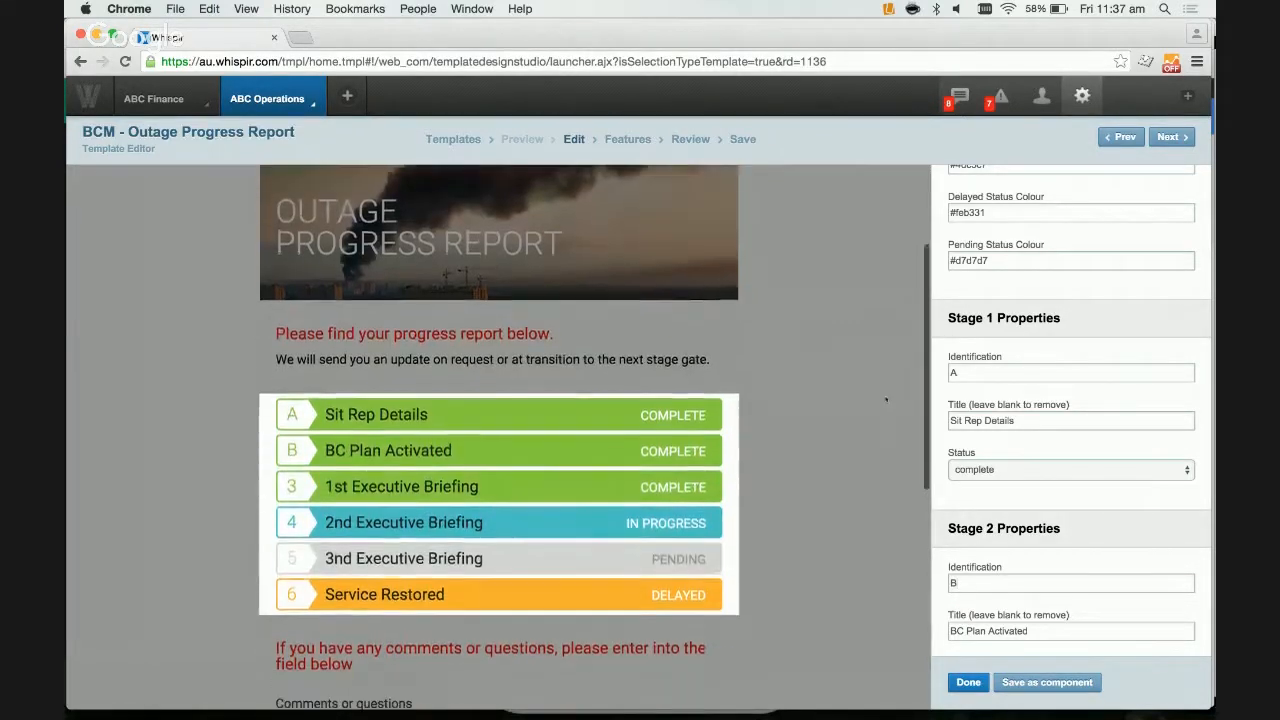
Try the incomplete and progress statuses on stage 1, "Sit Rep Details", and leave the component's properties
click(1036, 468)
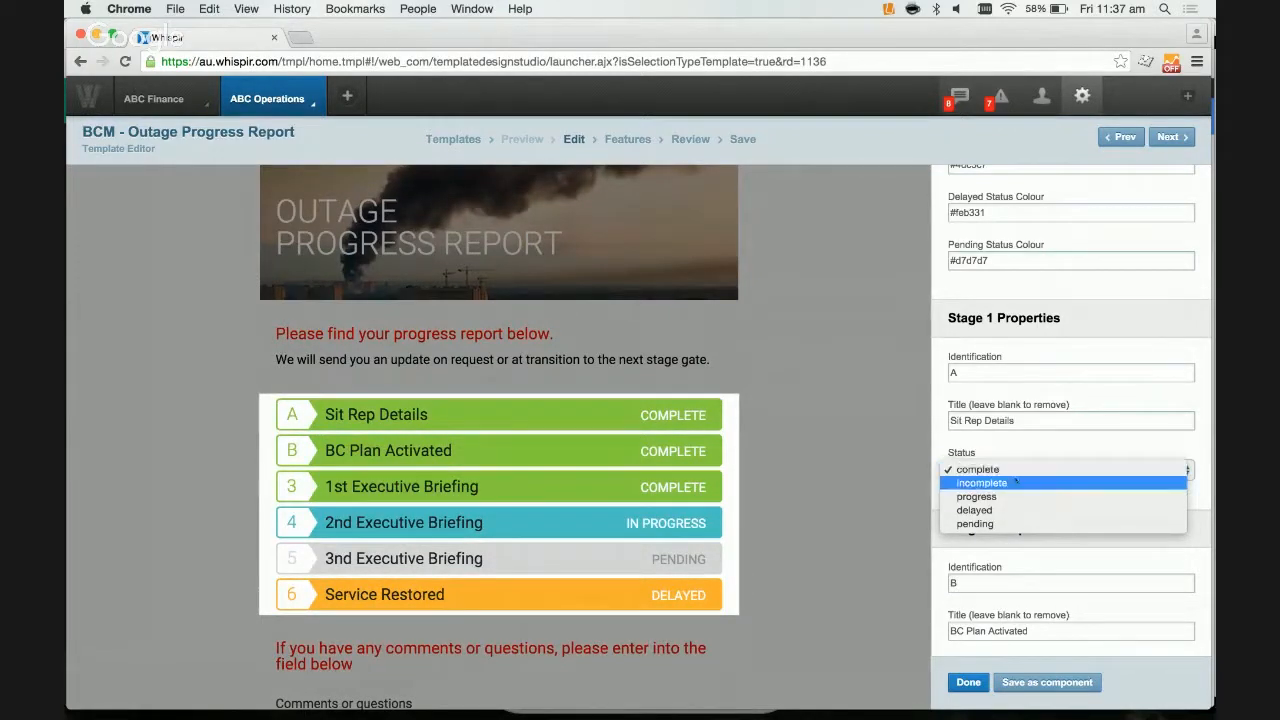
click(1000, 485)
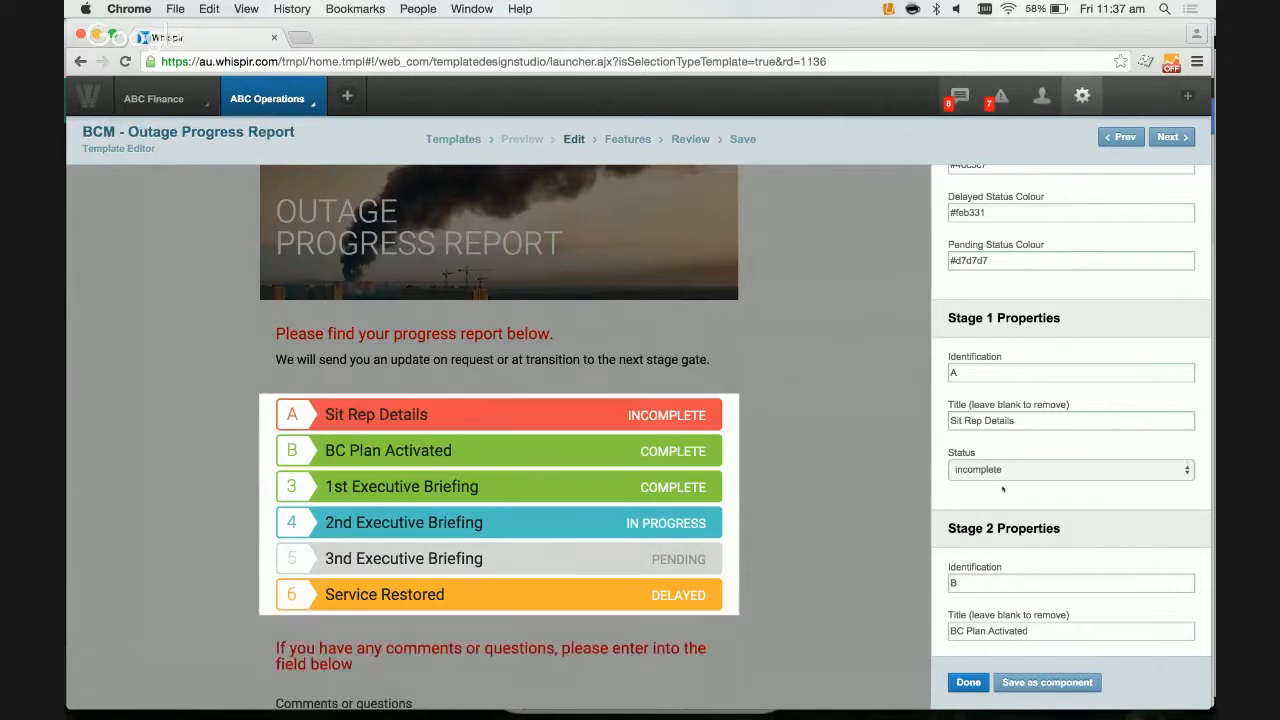
click(990, 474)
click(990, 484)
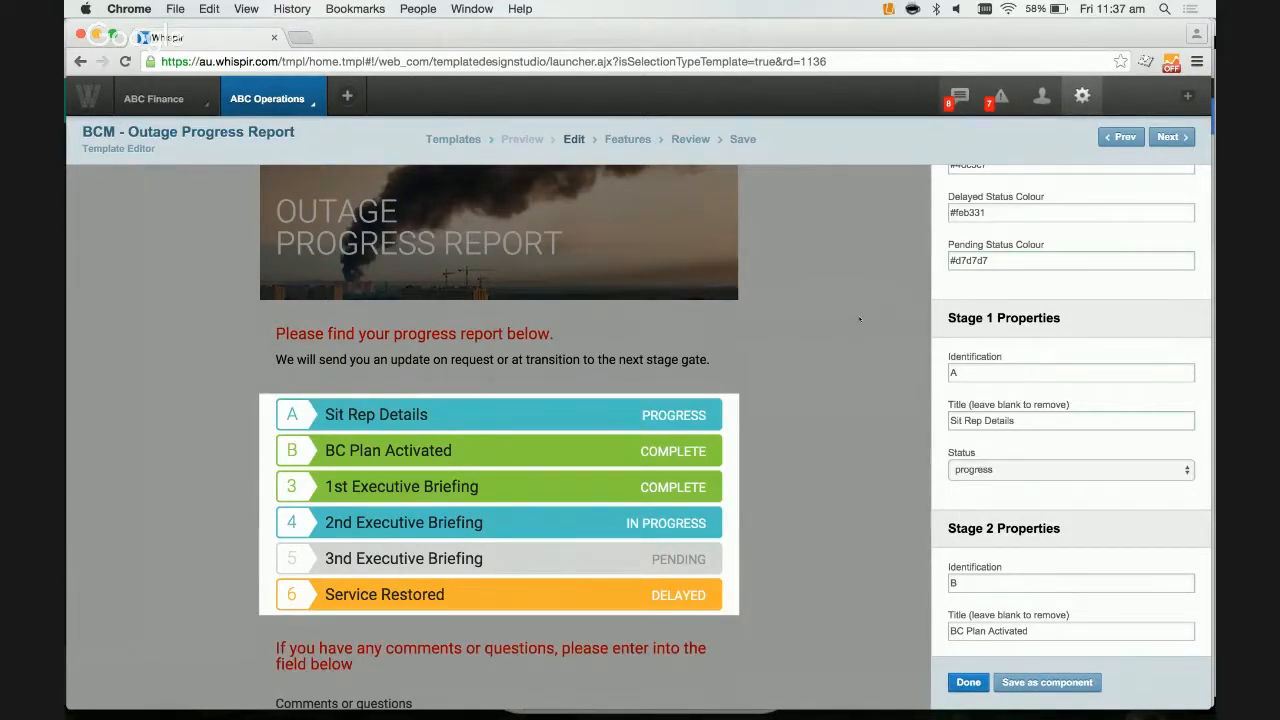
click(859, 319)
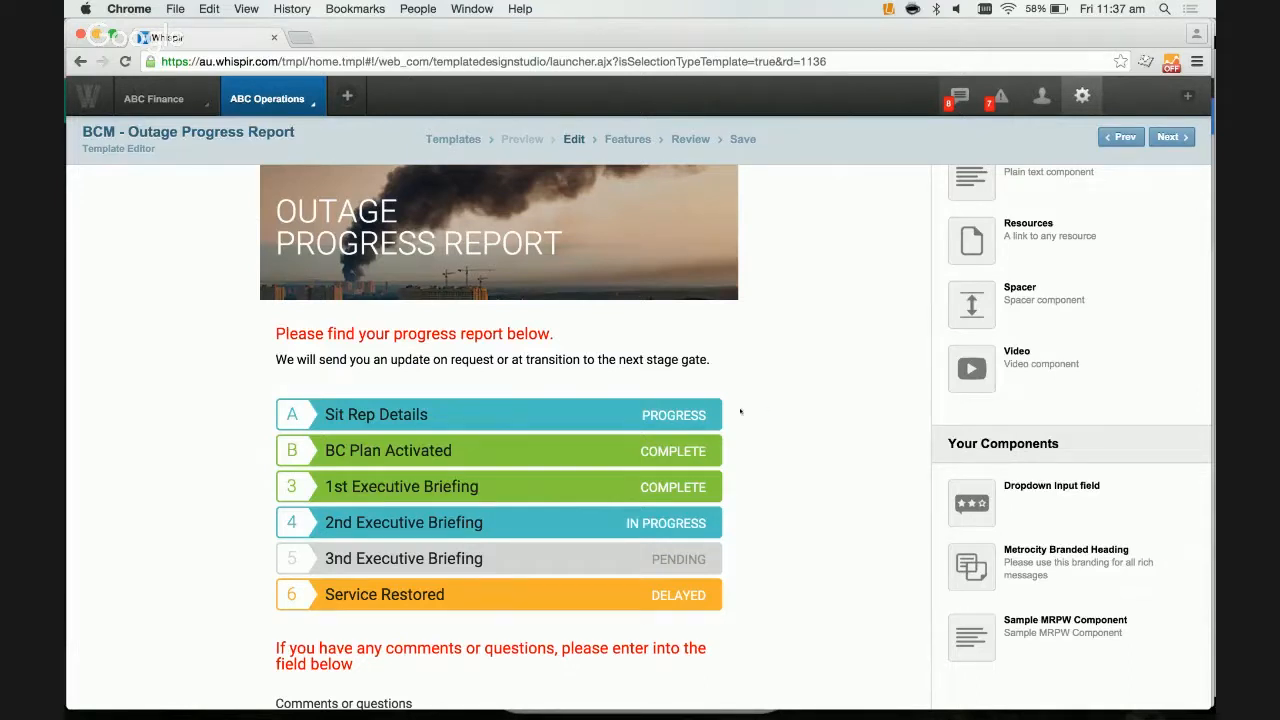
Set the status of stage 1, "Sit Rep Details", to complete and save the BCM - Outage Progress Report template
click(684, 413)
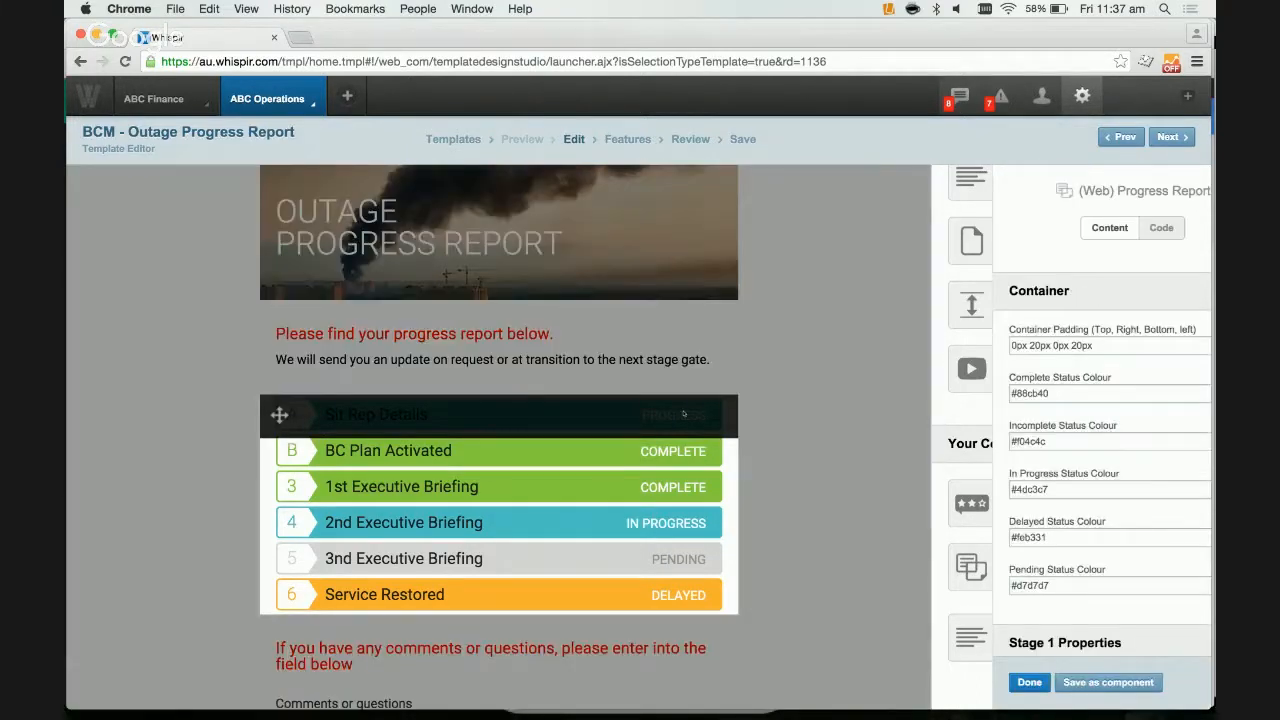
scroll(1038, 432, down, 5)
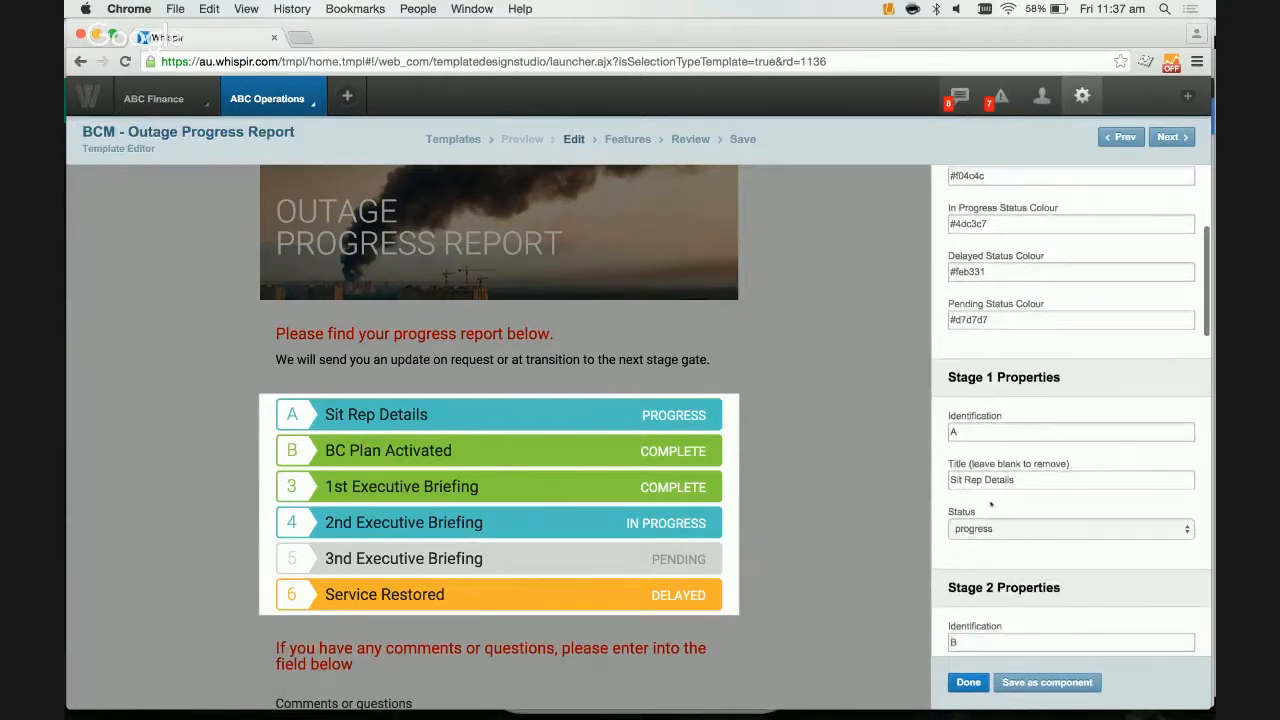
click(969, 528)
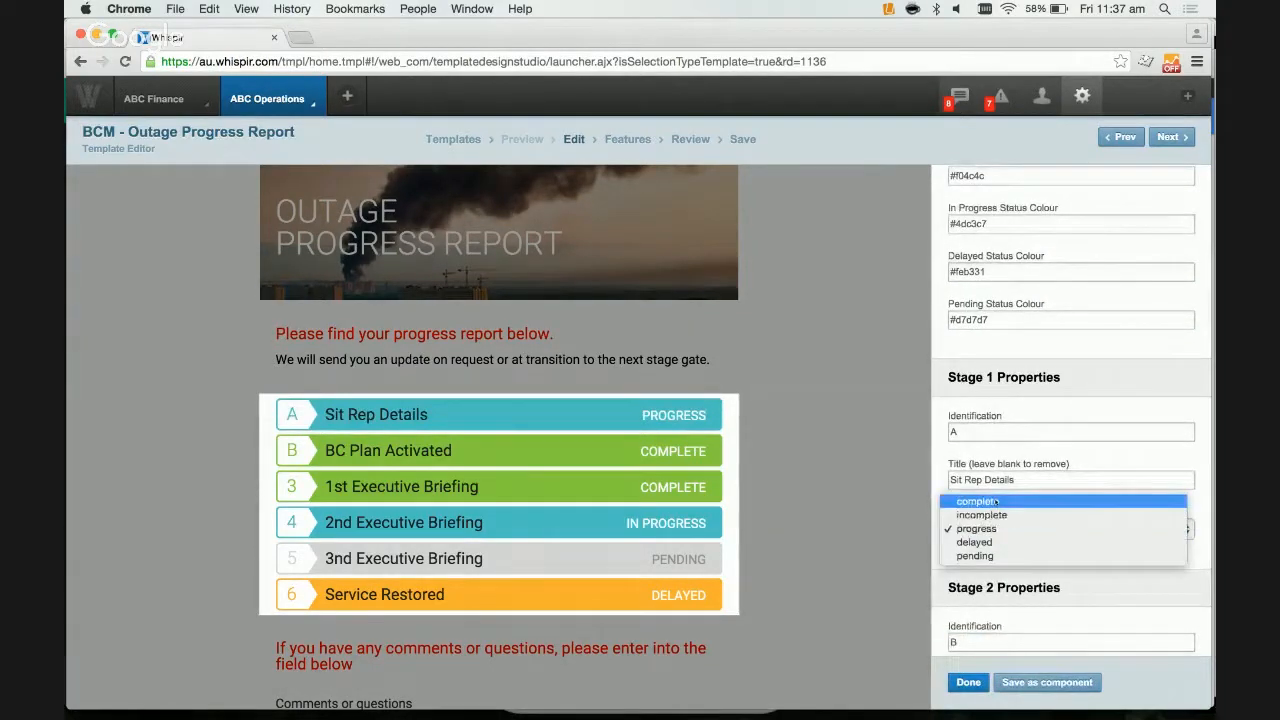
click(975, 501)
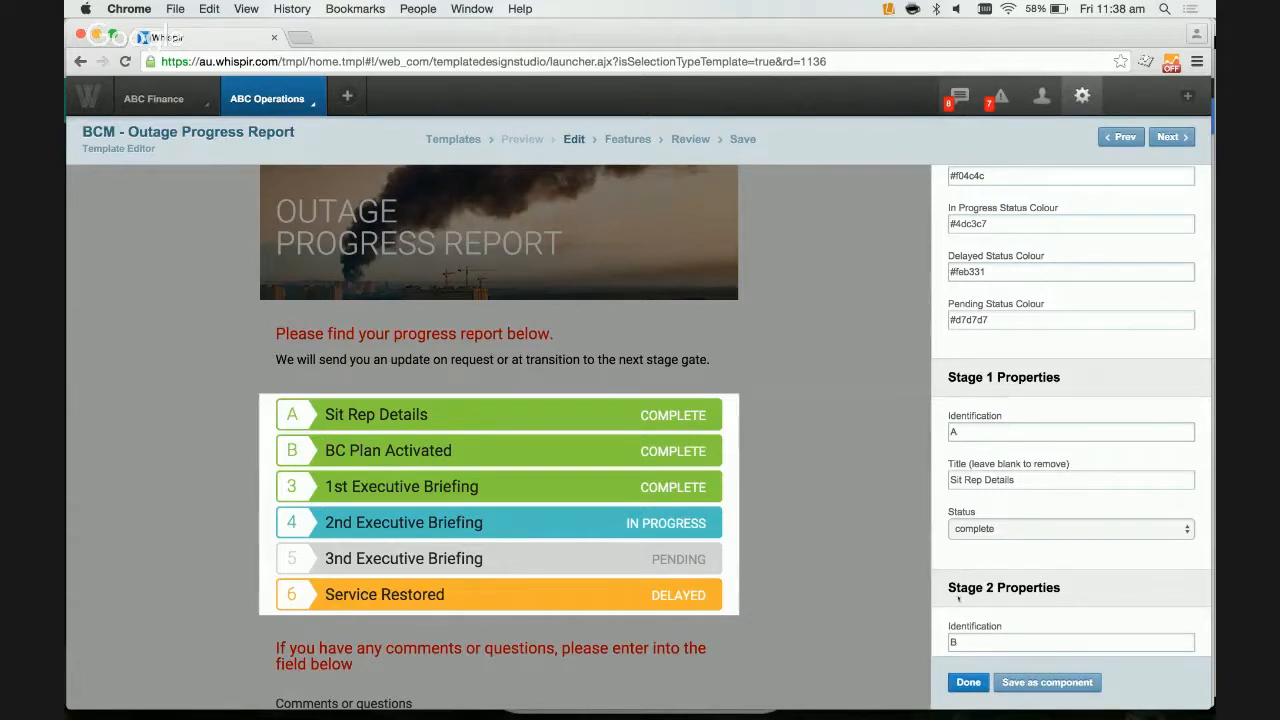
click(968, 682)
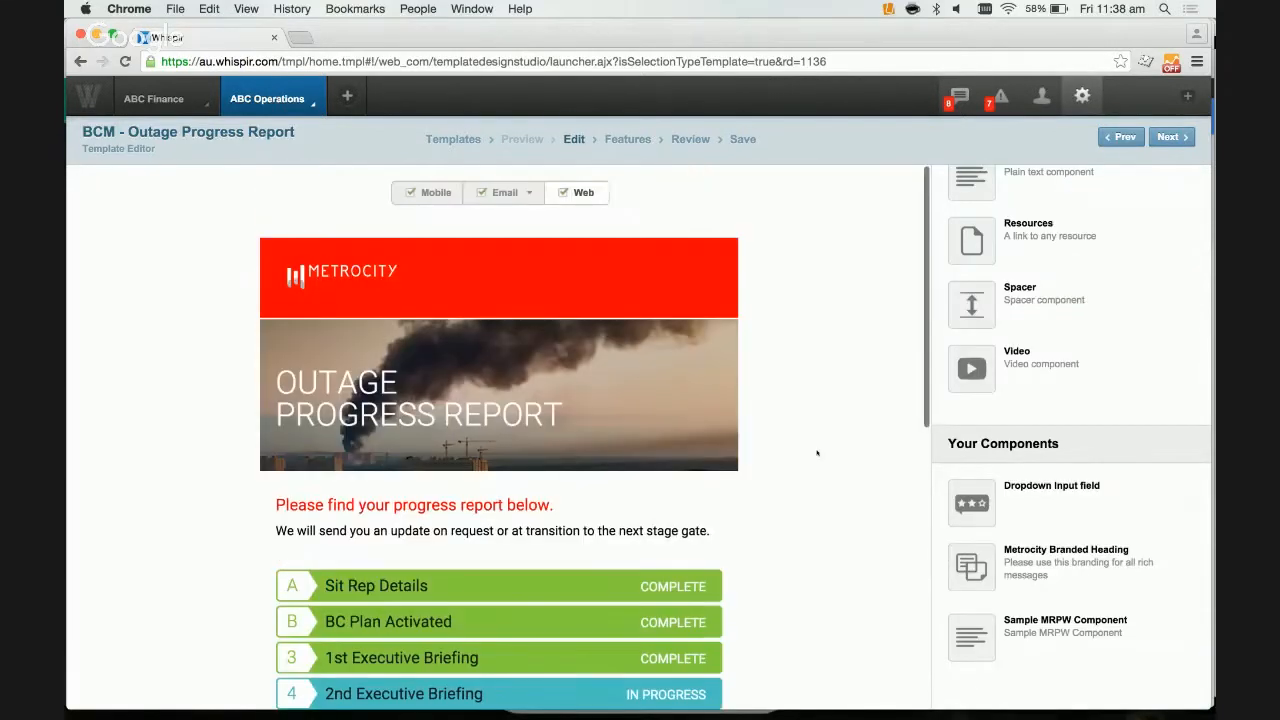
click(742, 139)
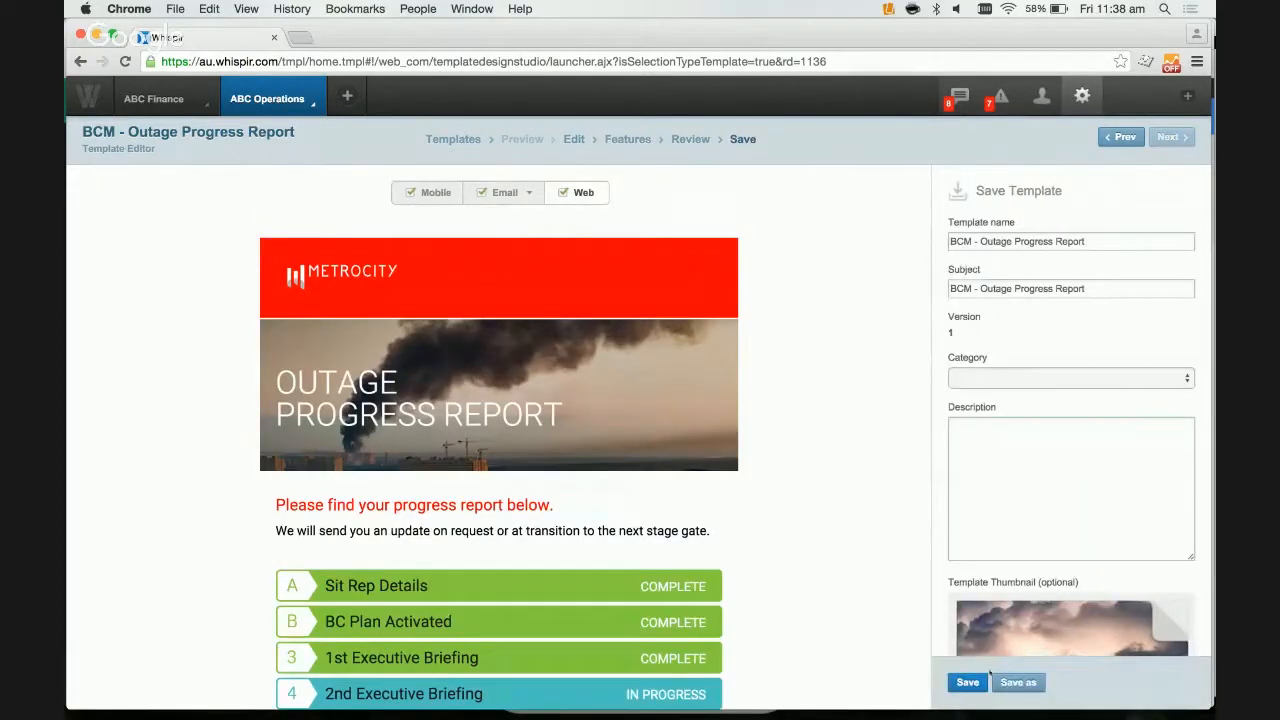
click(967, 682)
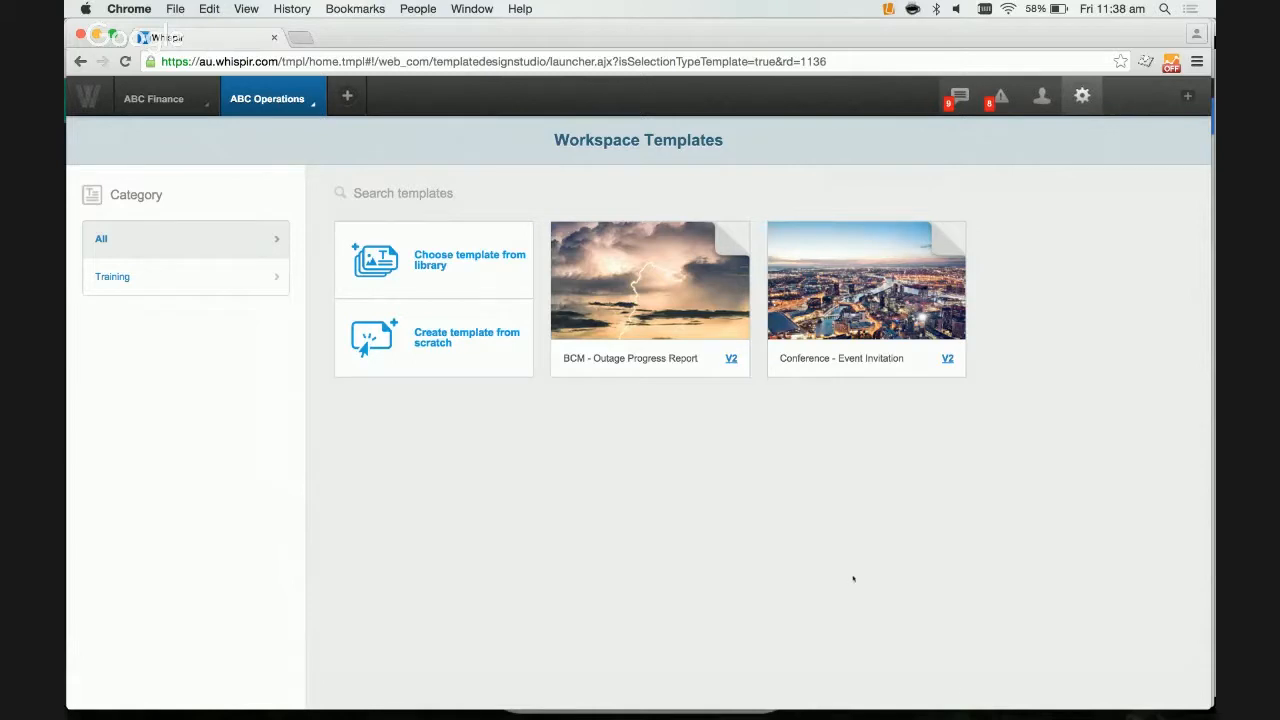
Add the HR - Compliance Training Video template from the library to the workspace and save it without changes
click(503, 285)
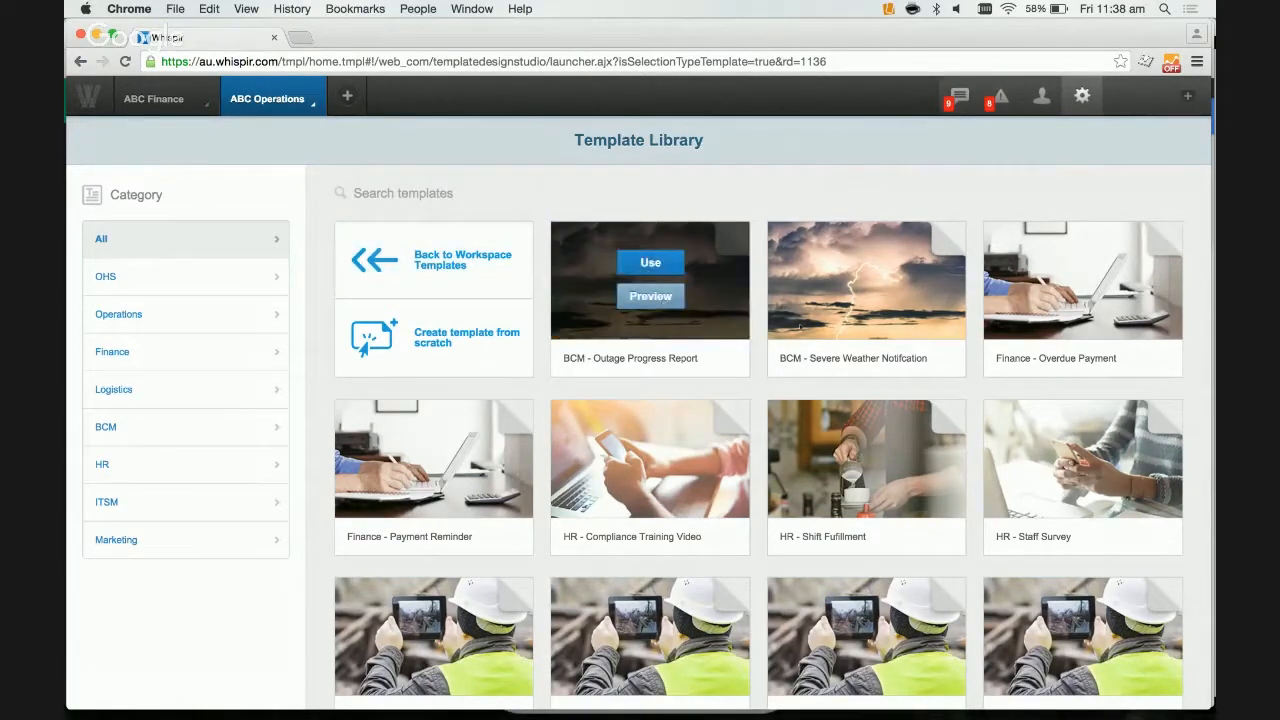
mouse_move(817, 327)
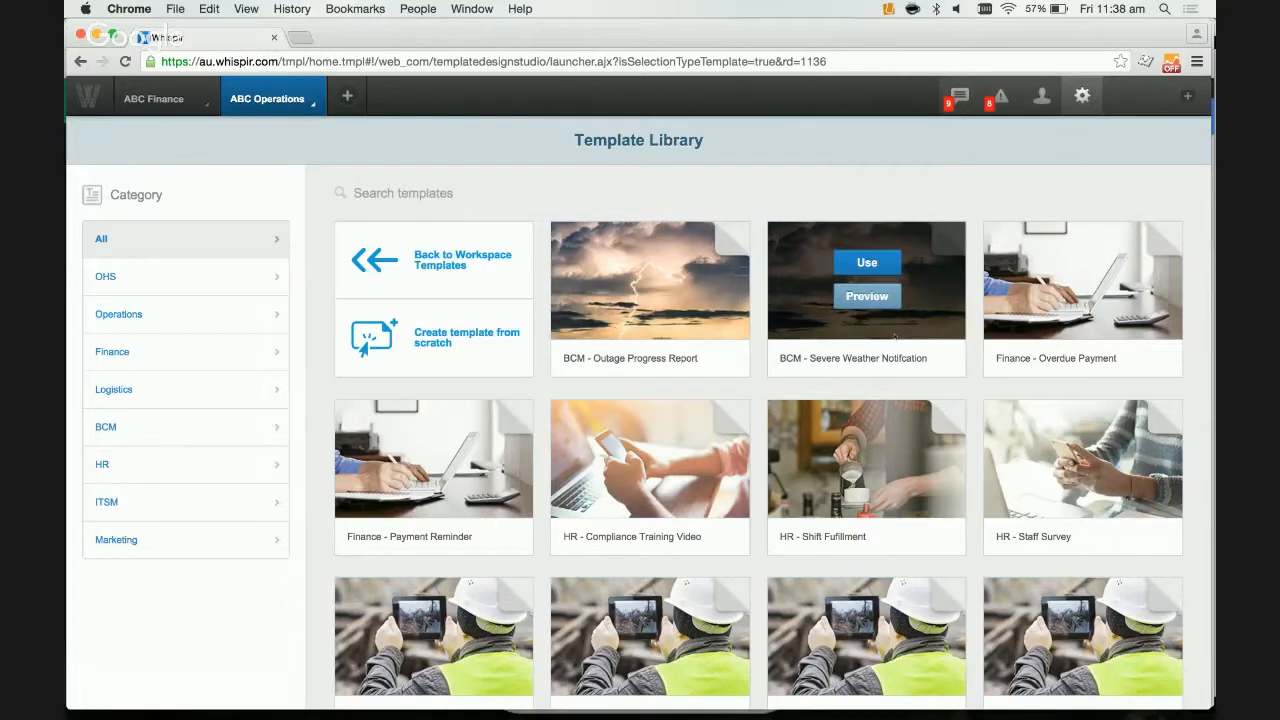
scroll(895, 337, down, 1)
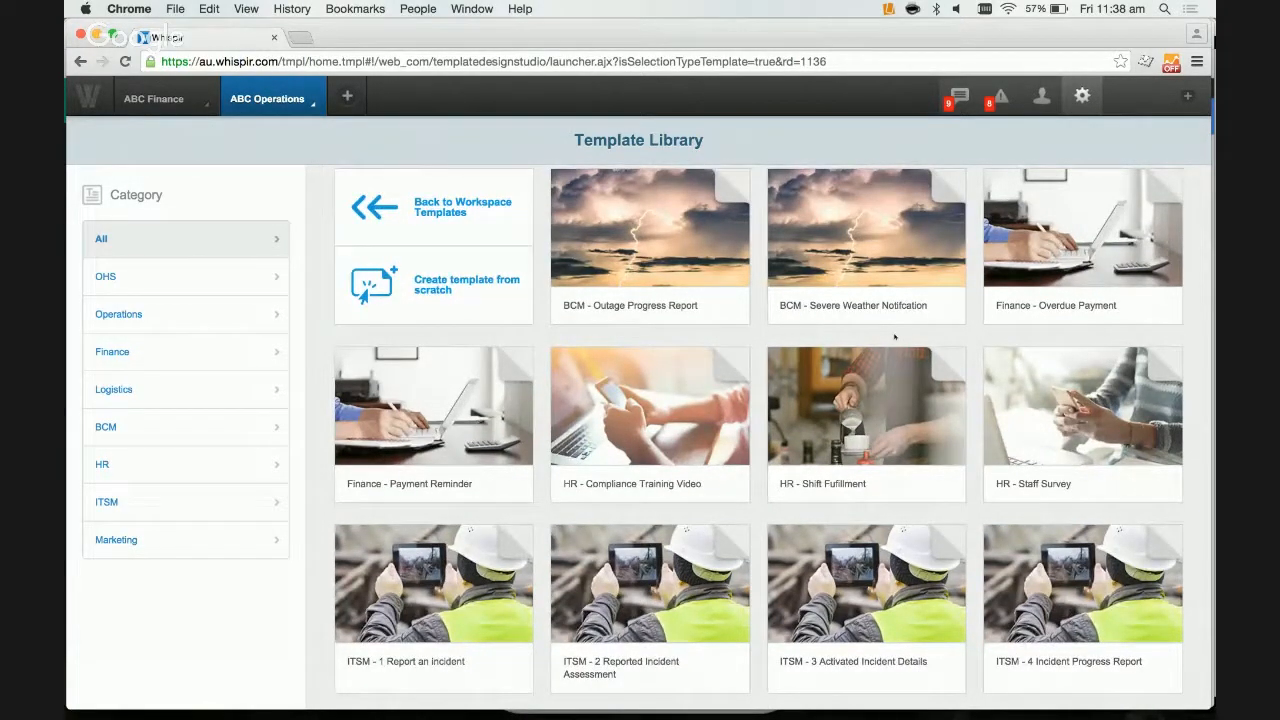
mouse_move(655, 375)
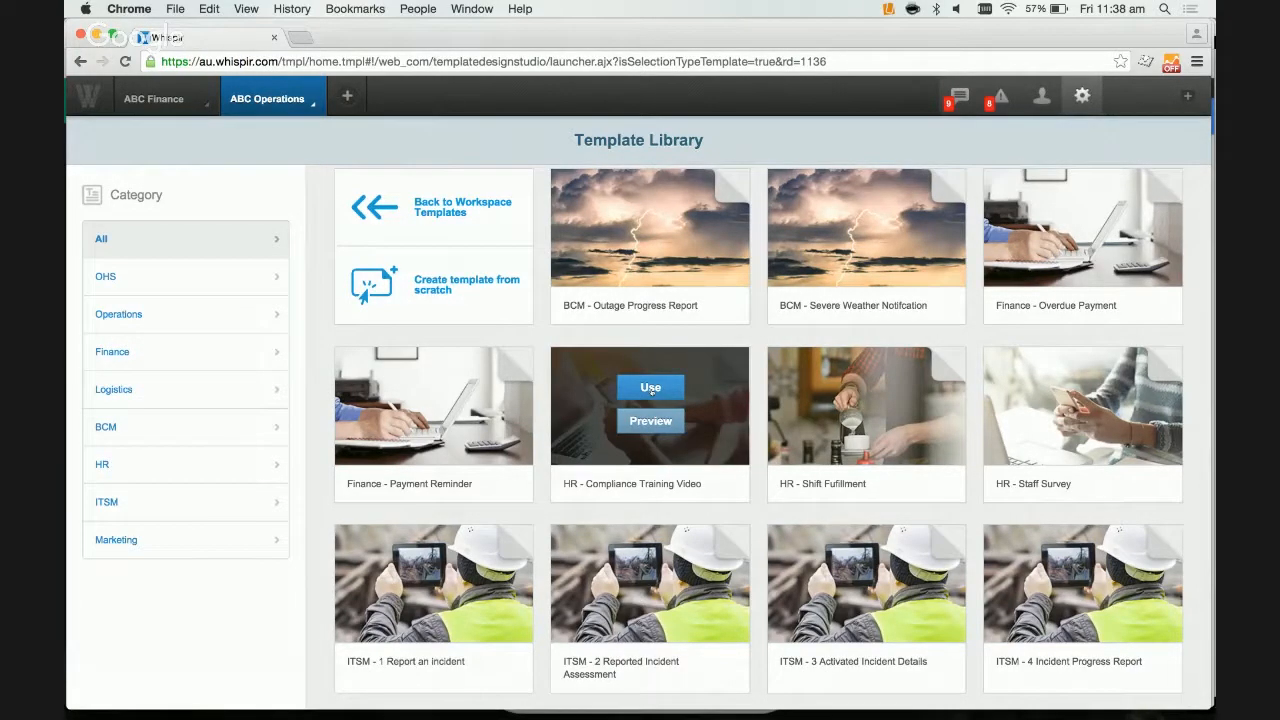
click(651, 389)
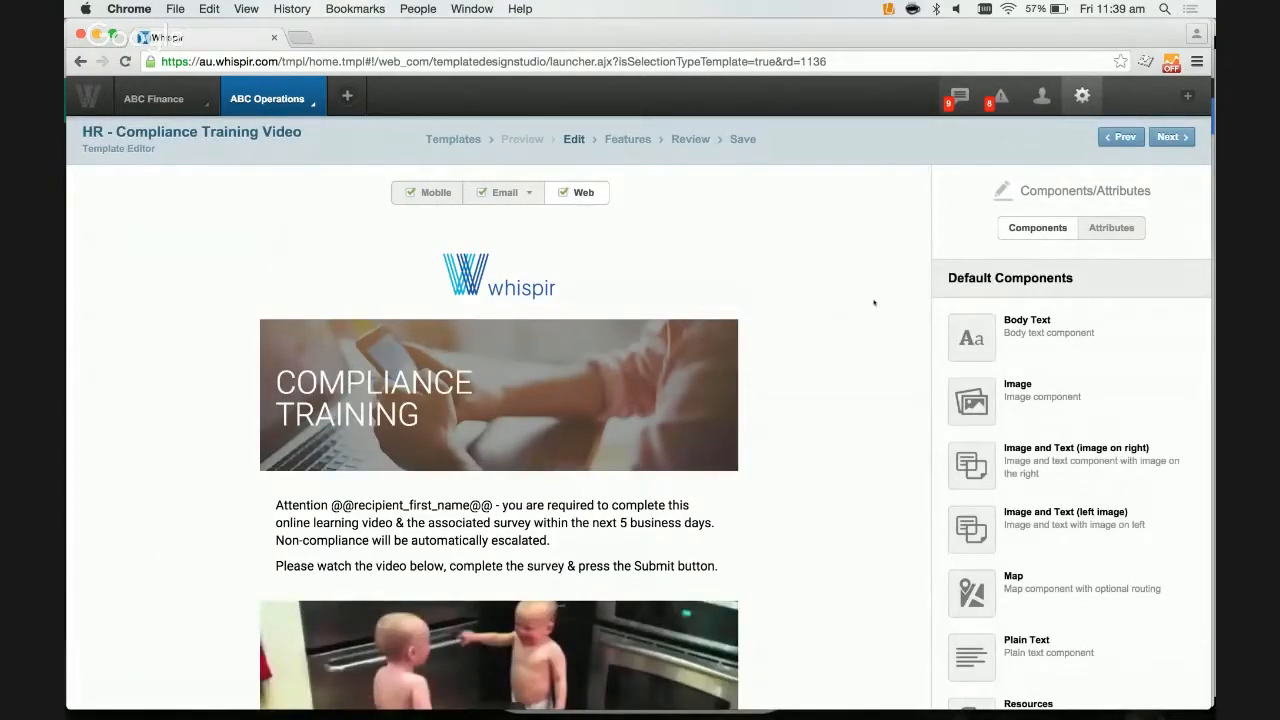
click(745, 139)
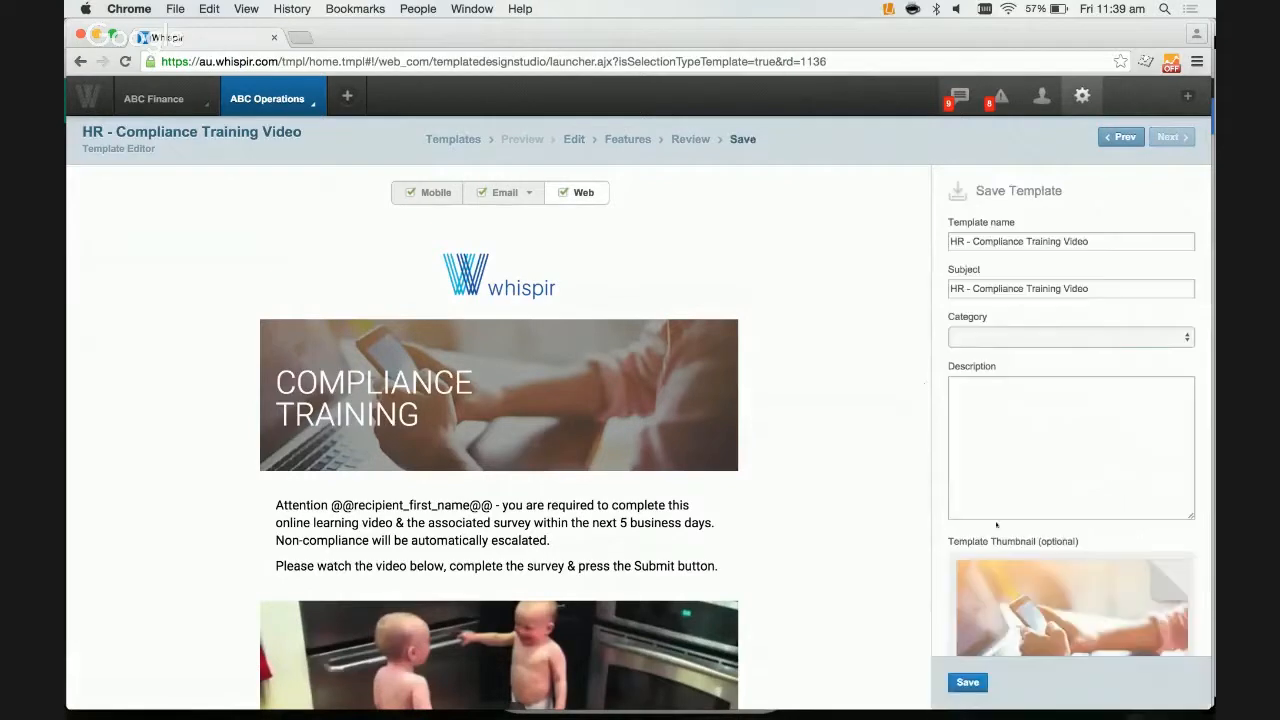
click(967, 682)
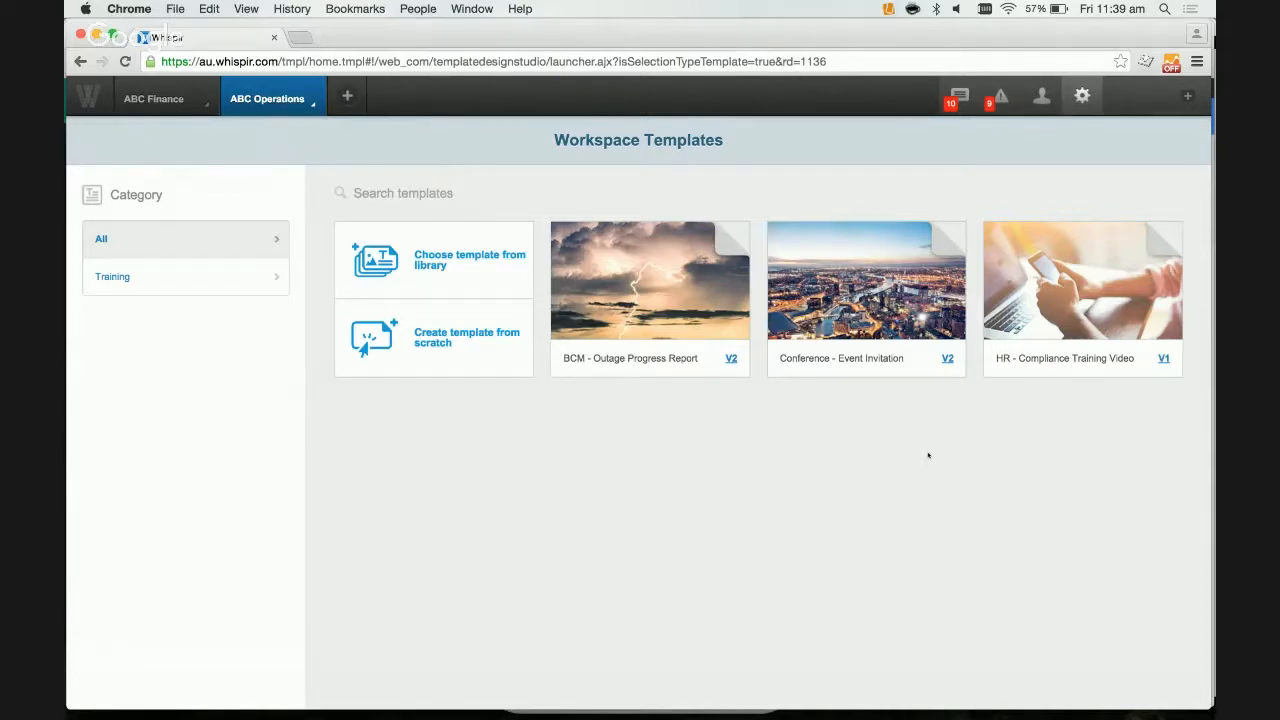
Browse the full range of templates in the template library and return to the workspace templates
click(441, 234)
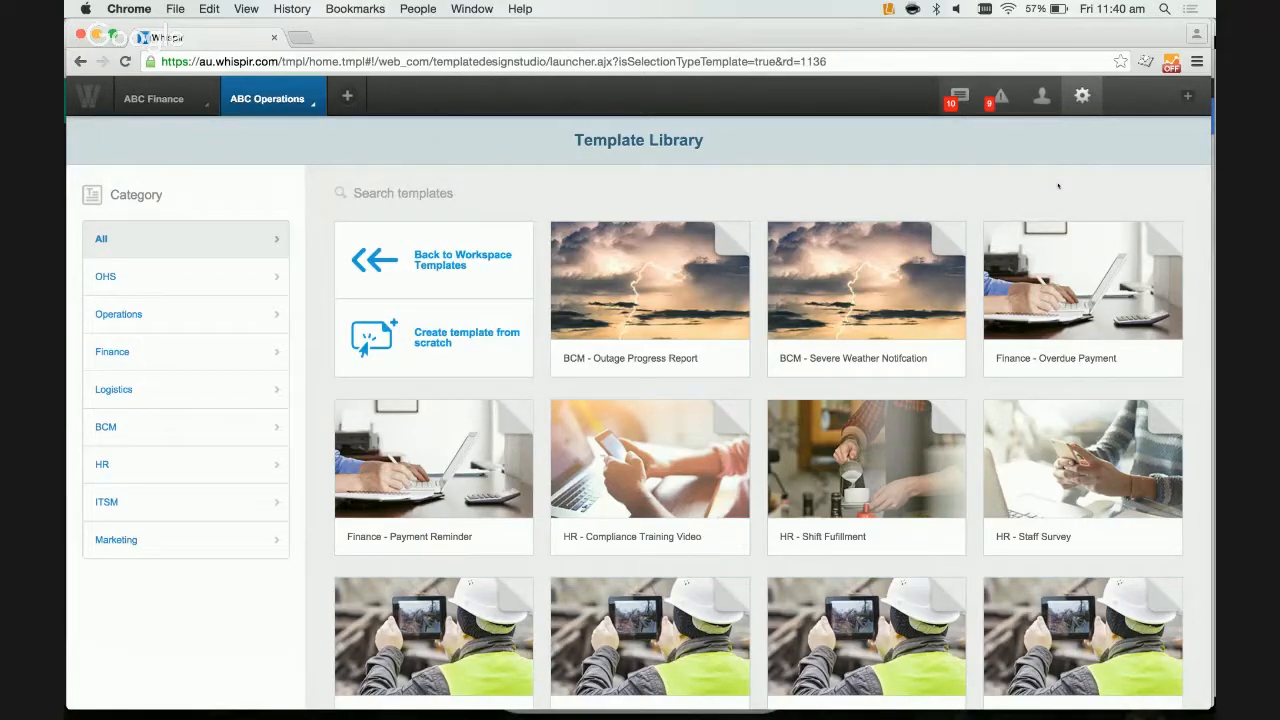
scroll(1049, 214, down, 1)
scroll(1049, 214, down, 10)
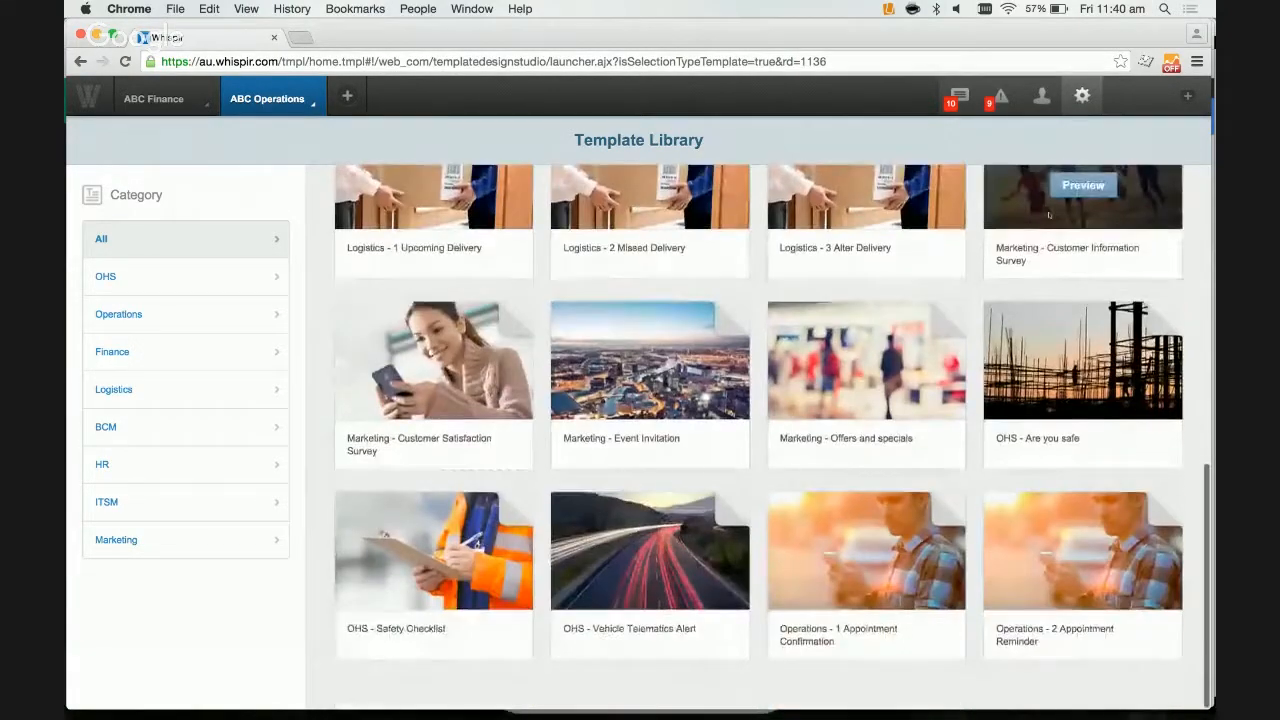
scroll(1049, 213, up, 4)
scroll(1048, 214, up, 5)
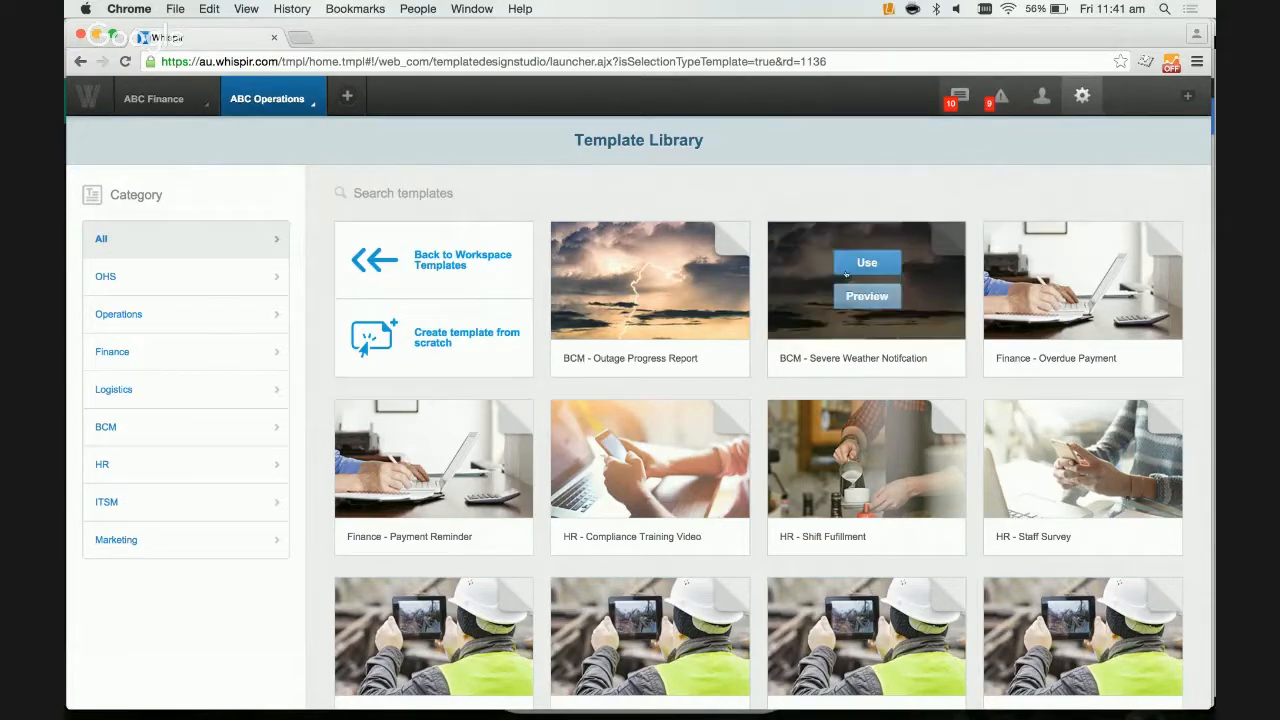
click(378, 262)
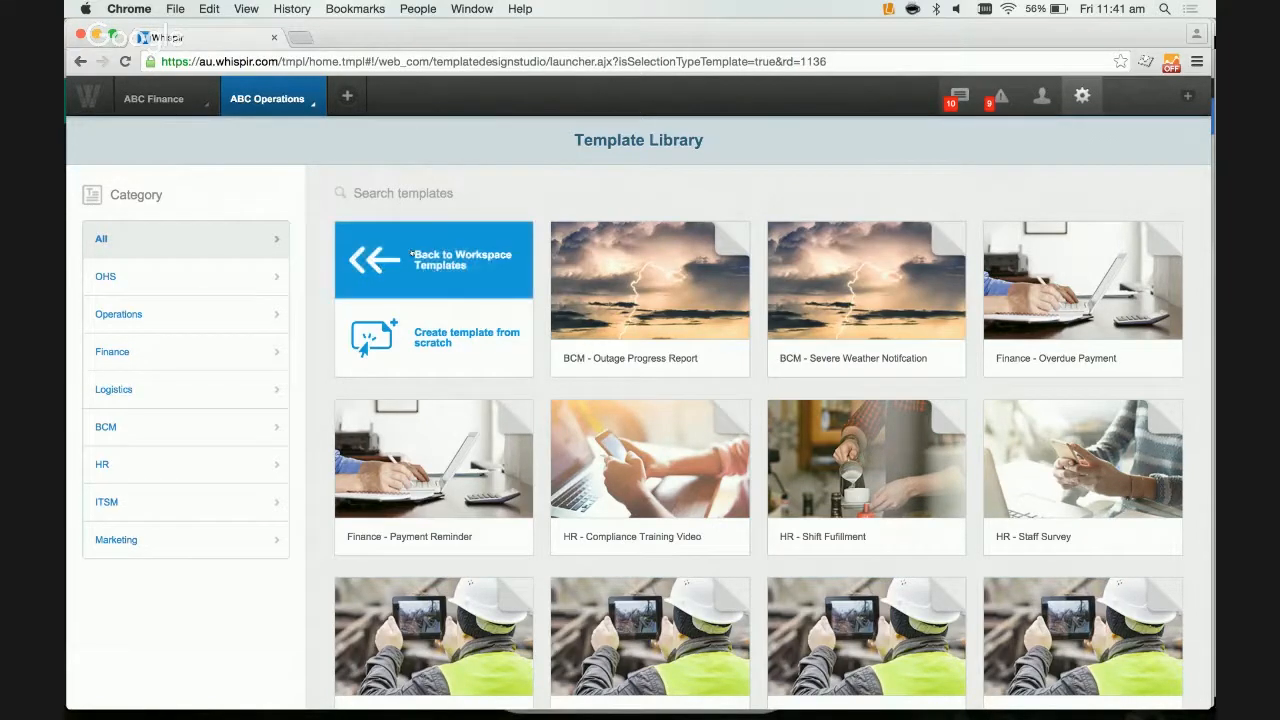
Open the BCM - Outage Progress Report workspace template for editing
mouse_move(858, 265)
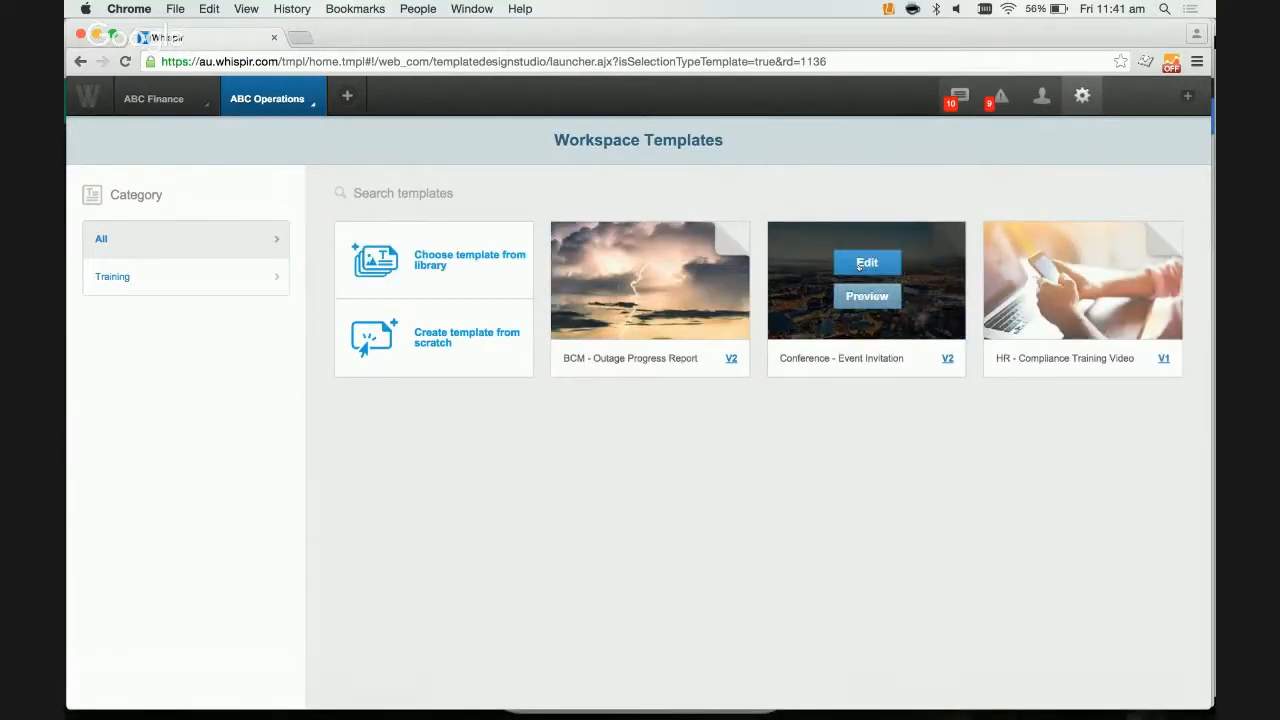
mouse_move(672, 258)
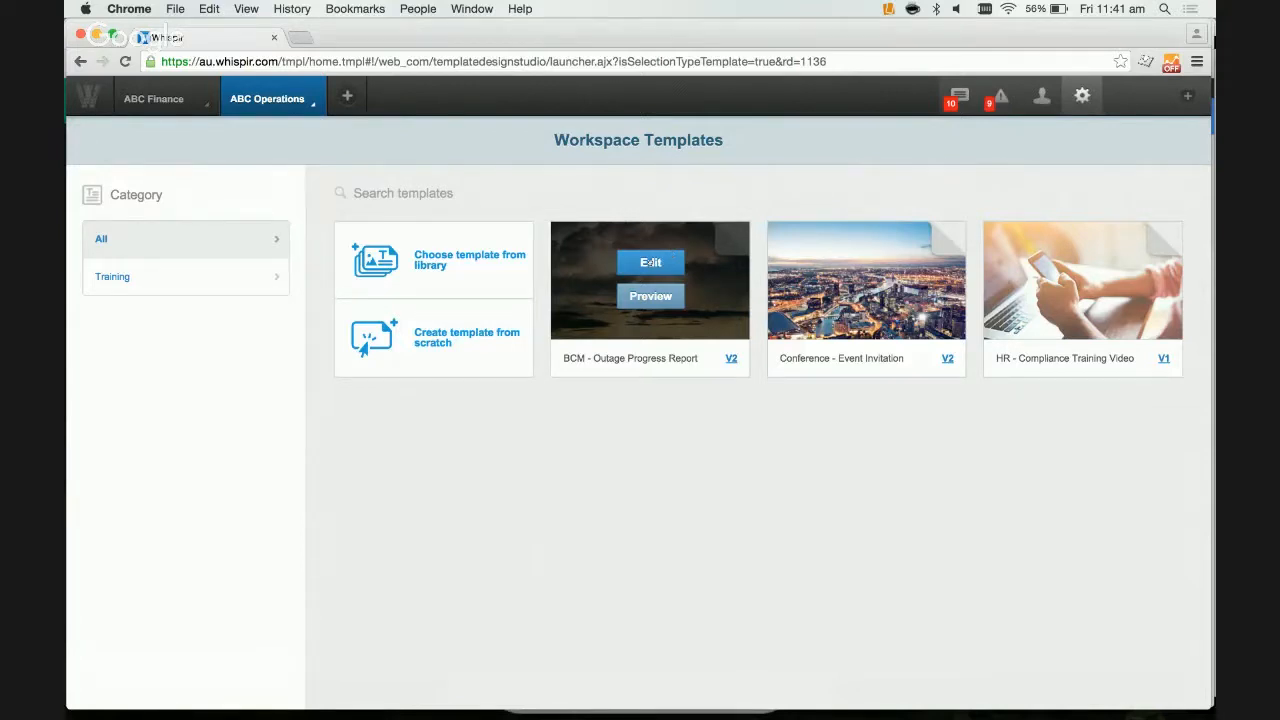
click(651, 262)
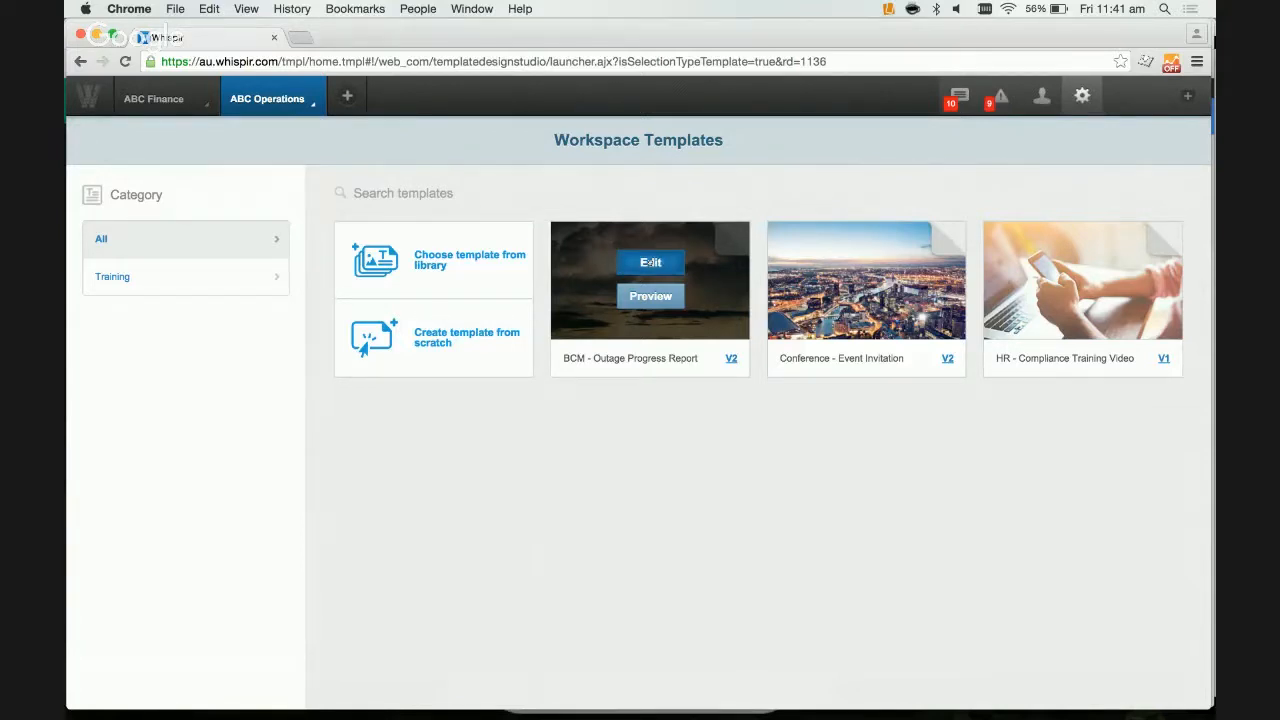
Insert the saved Dropdown input field component into the outage report and place it directly above the "Comments or questions" field
scroll(1119, 379, down, 1)
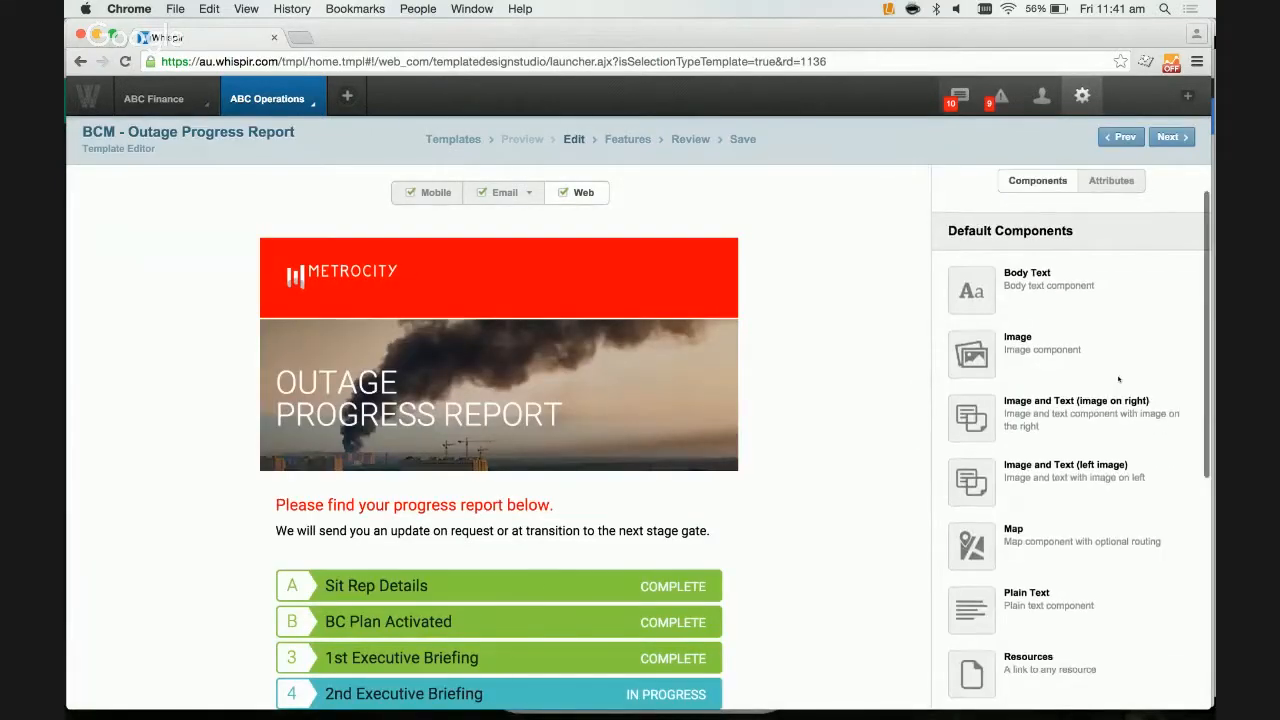
scroll(1119, 379, down, 5)
scroll(827, 515, down, 5)
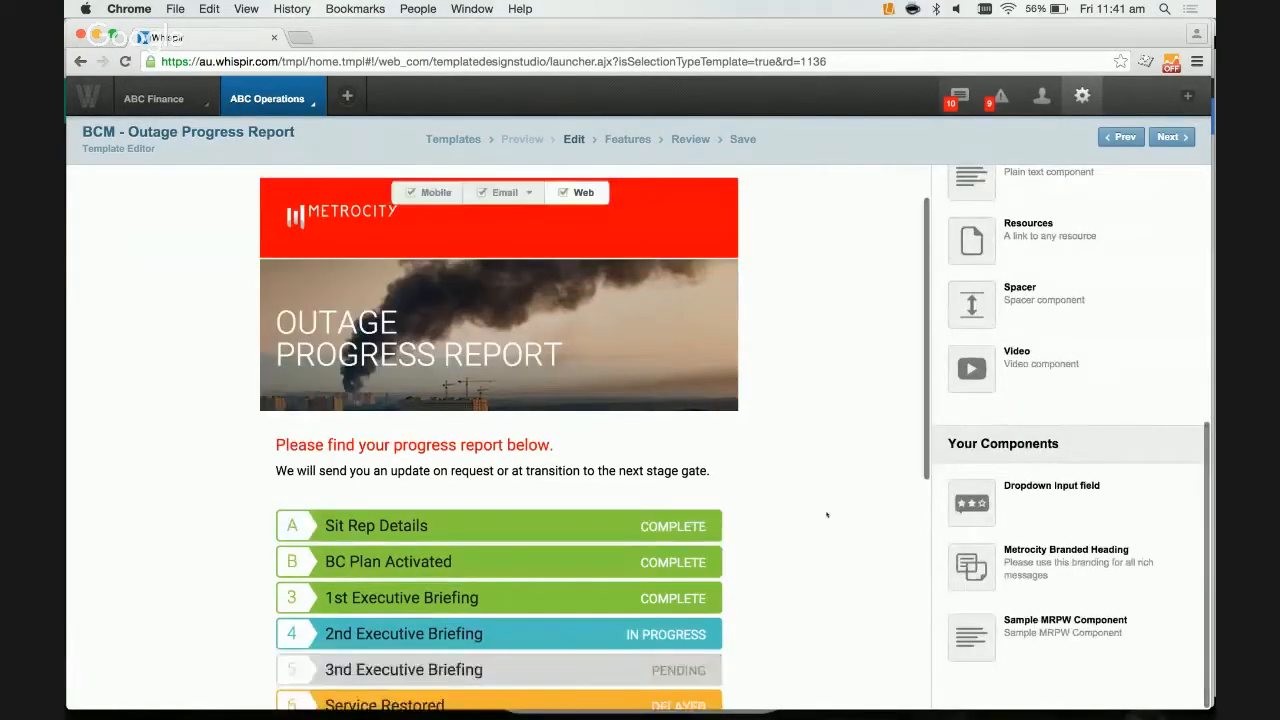
mouse_move(1008, 512)
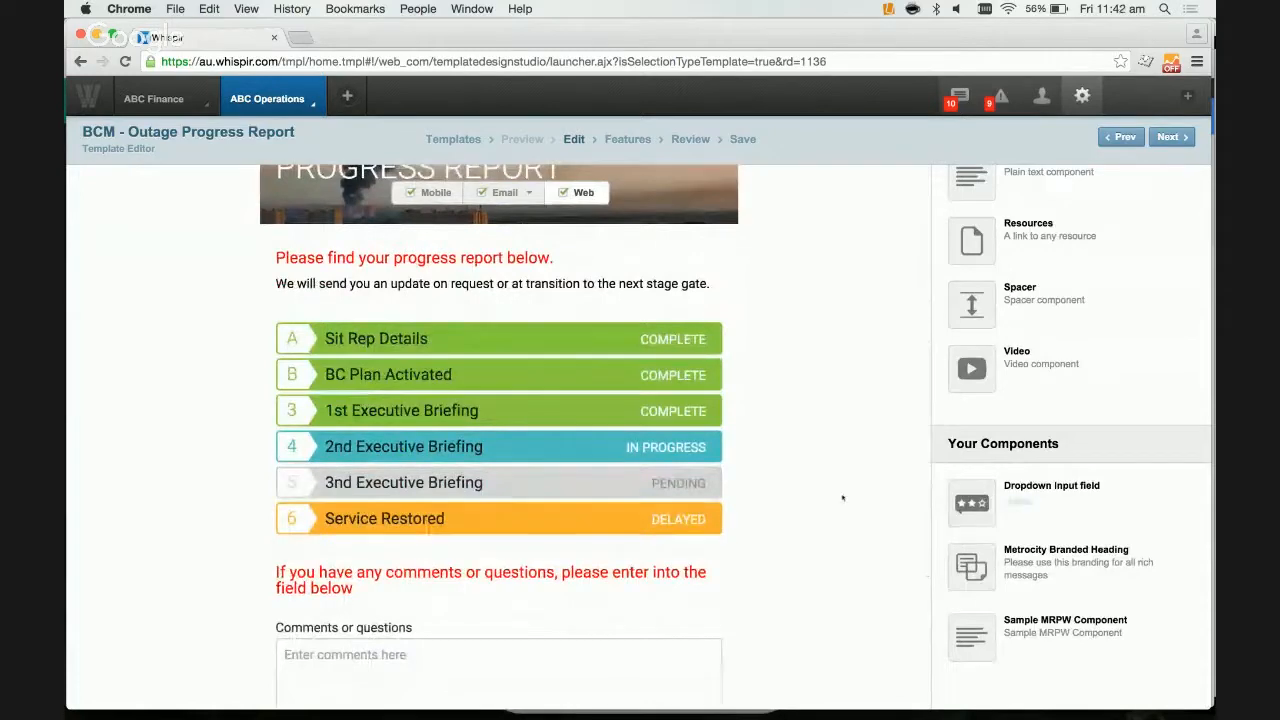
drag(972, 503, 801, 573)
scroll(833, 496, down, 5)
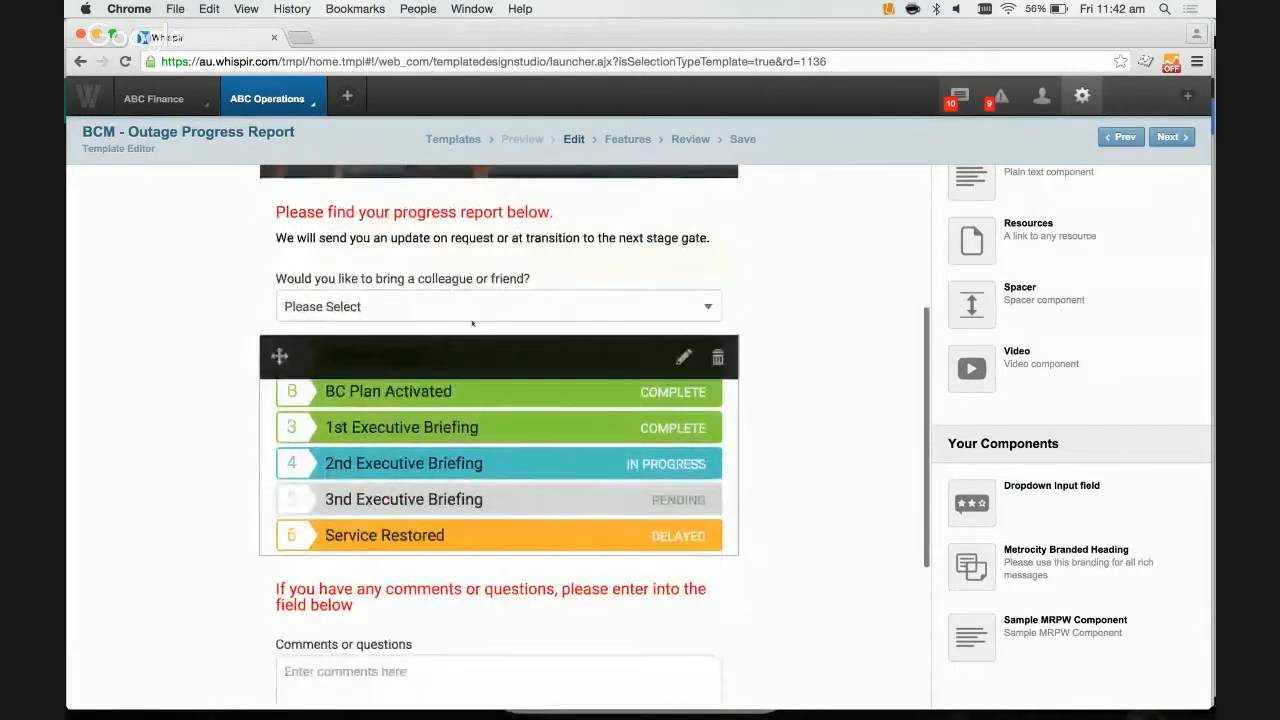
drag(278, 291, 277, 594)
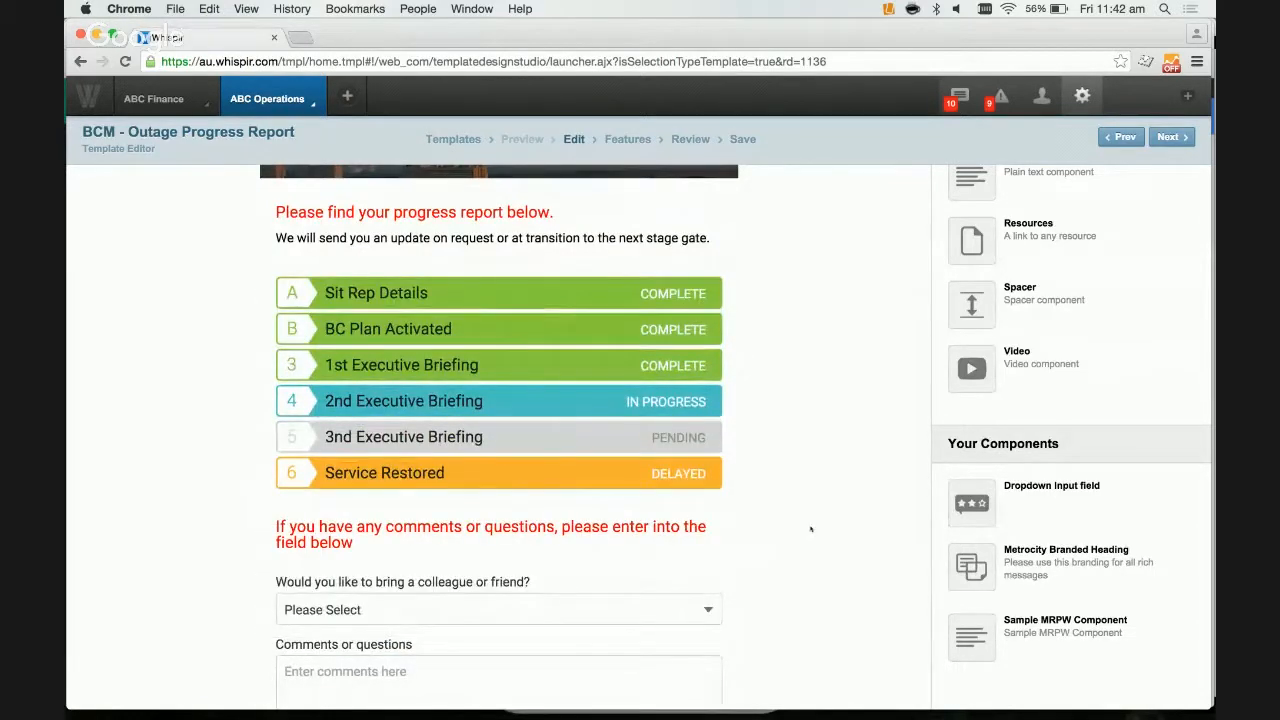
Discard the unsaved changes to the outage progress report and return to the workspace templates
mouse_move(1033, 549)
scroll(726, 246, up, 1)
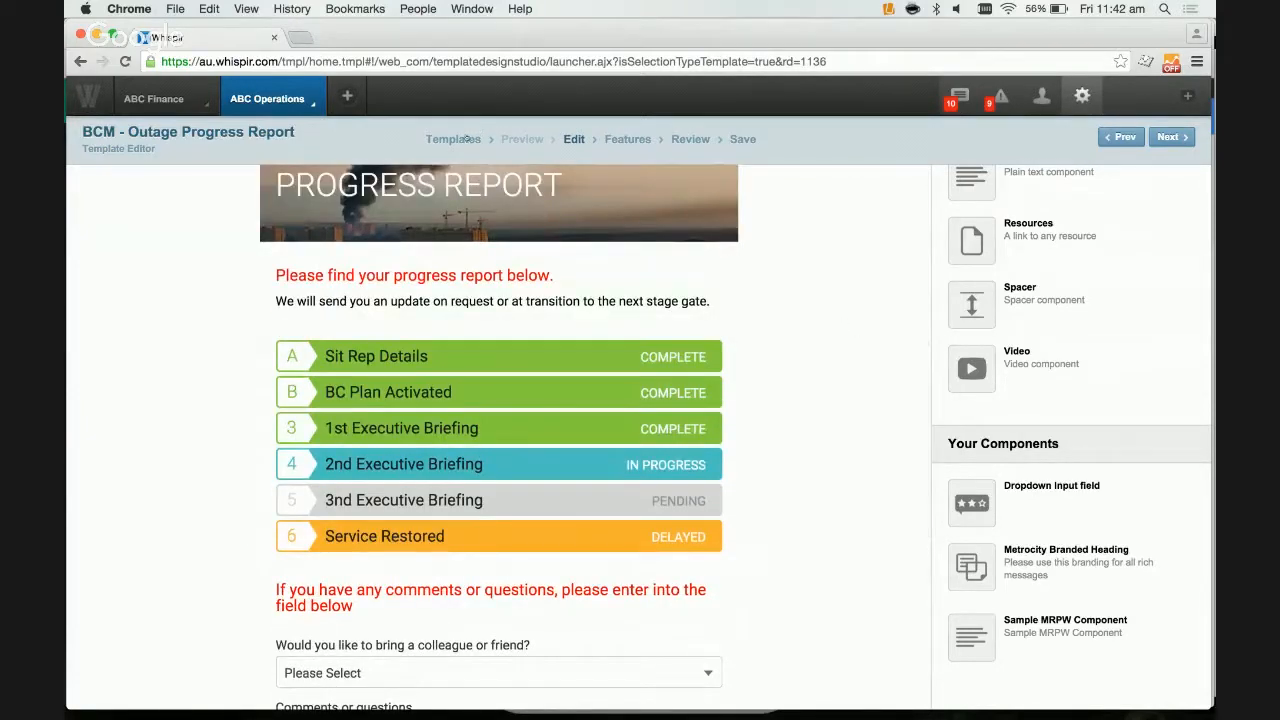
click(467, 138)
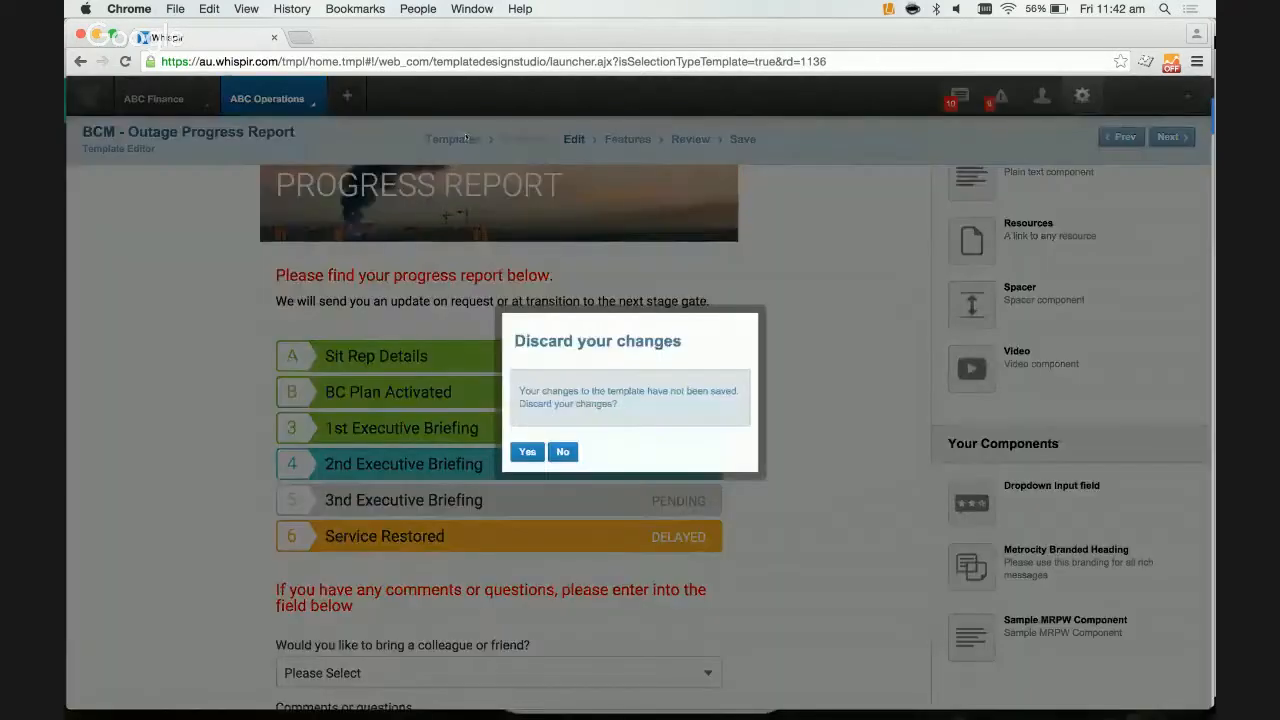
click(530, 453)
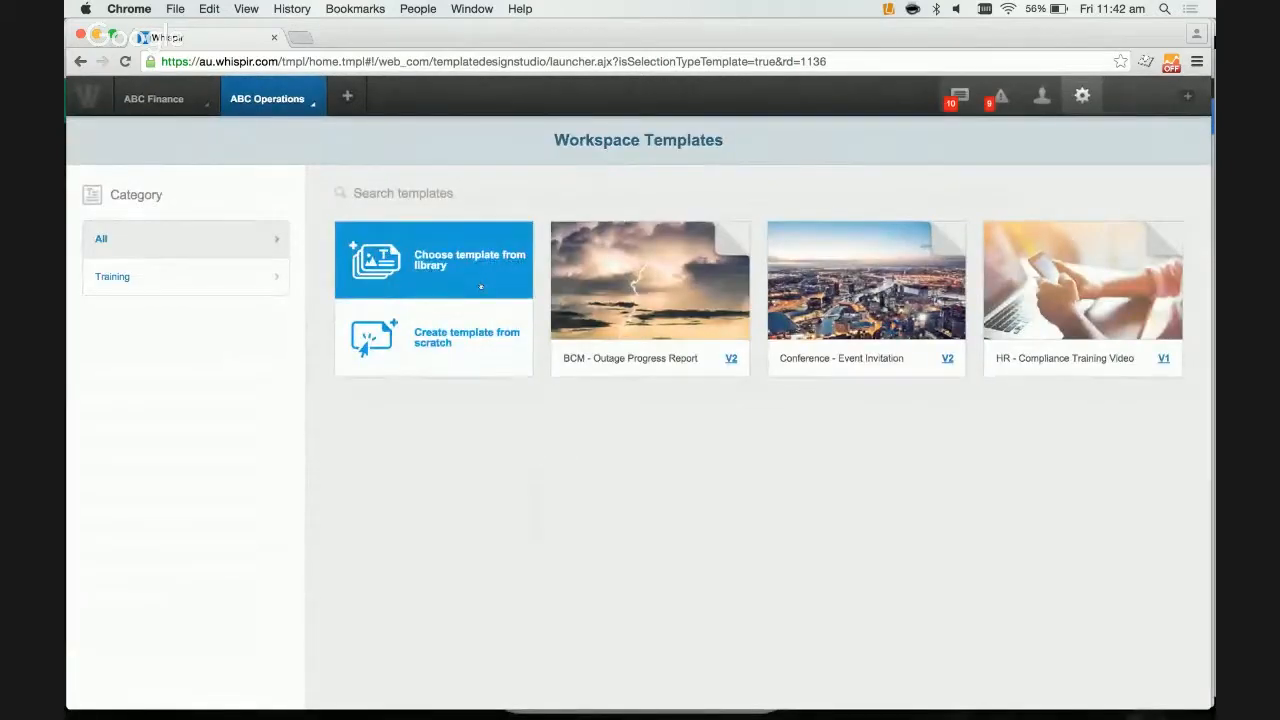
Start a new template from the library's HR - Shift Fufillment template and find its "Can you work?" thumbs component
click(480, 287)
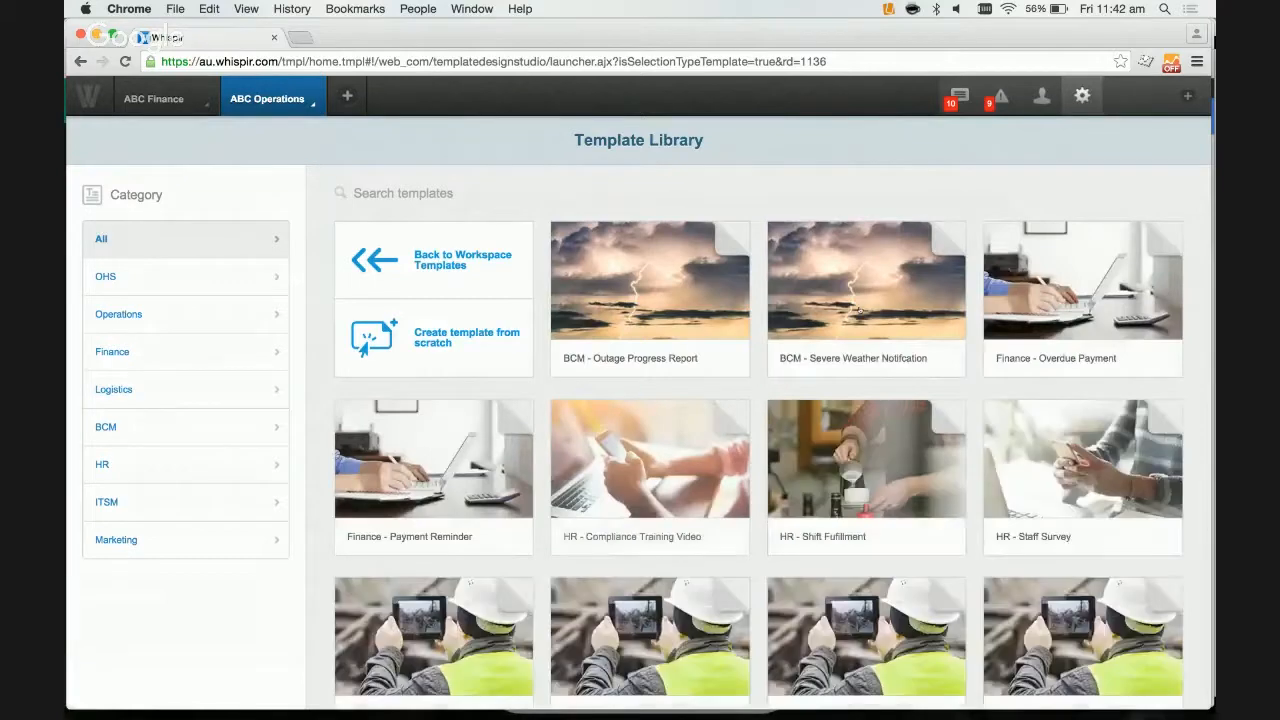
scroll(859, 311, down, 3)
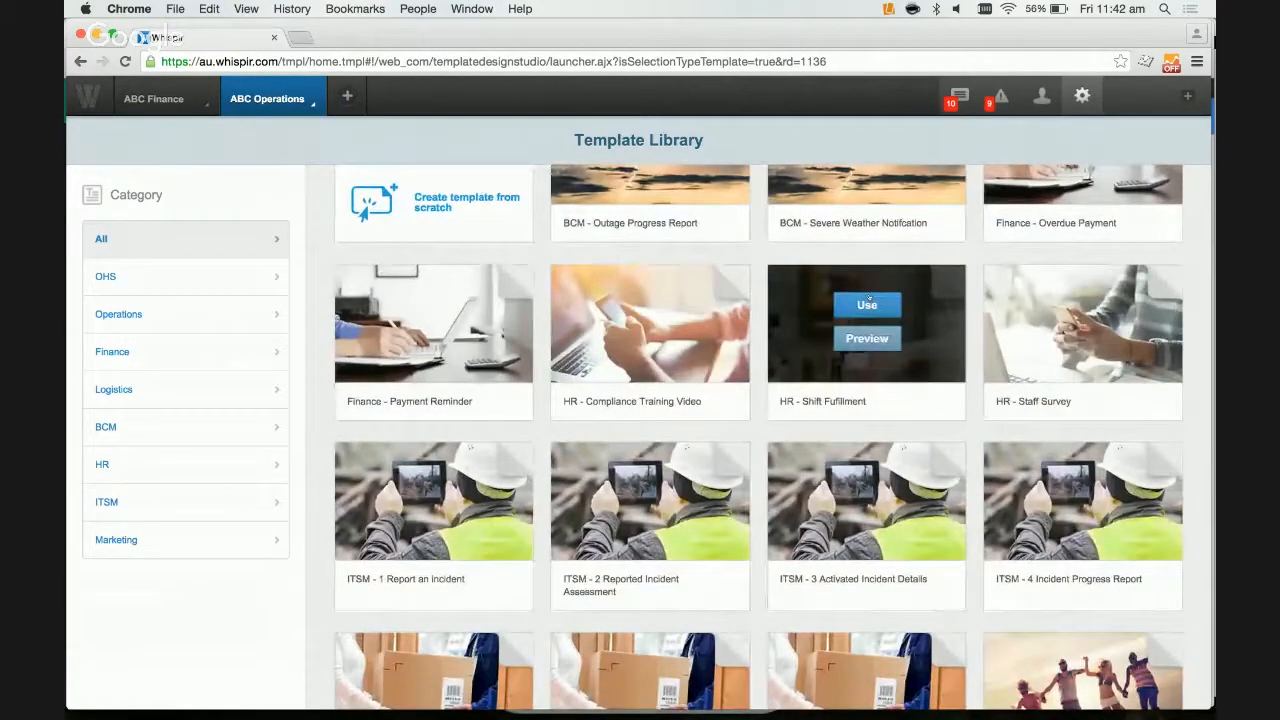
click(867, 304)
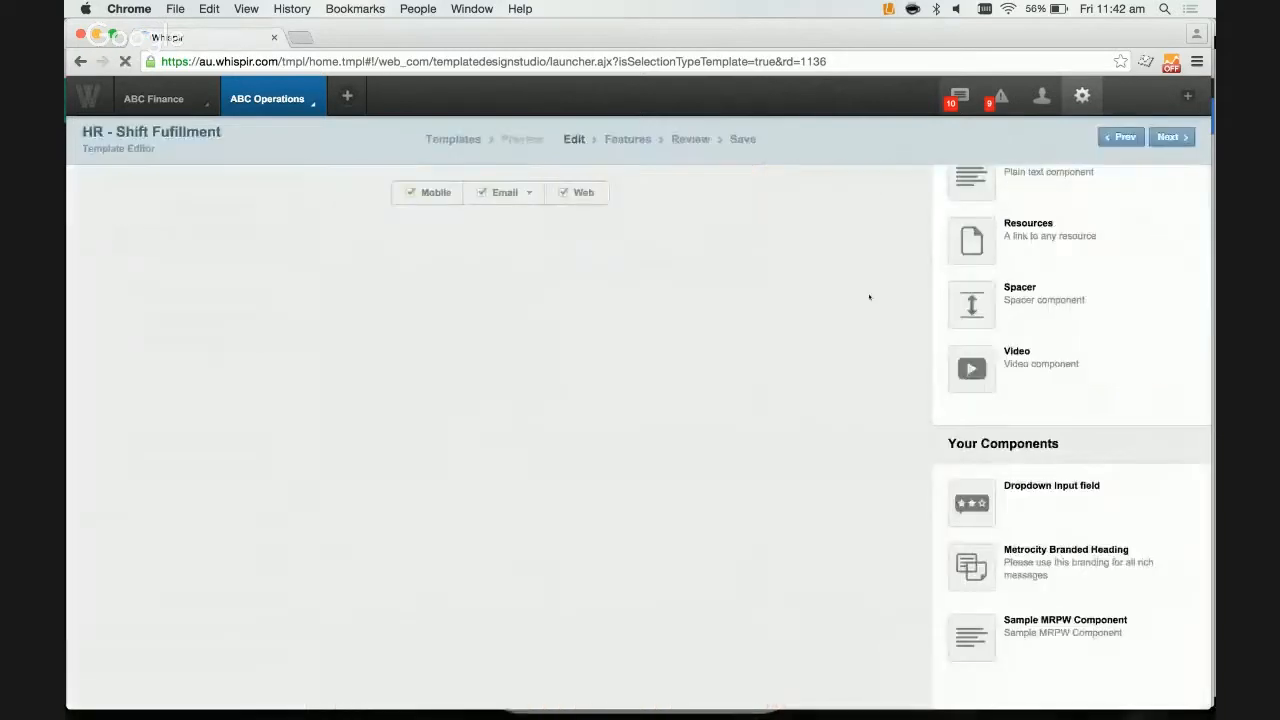
scroll(686, 349, down, 6)
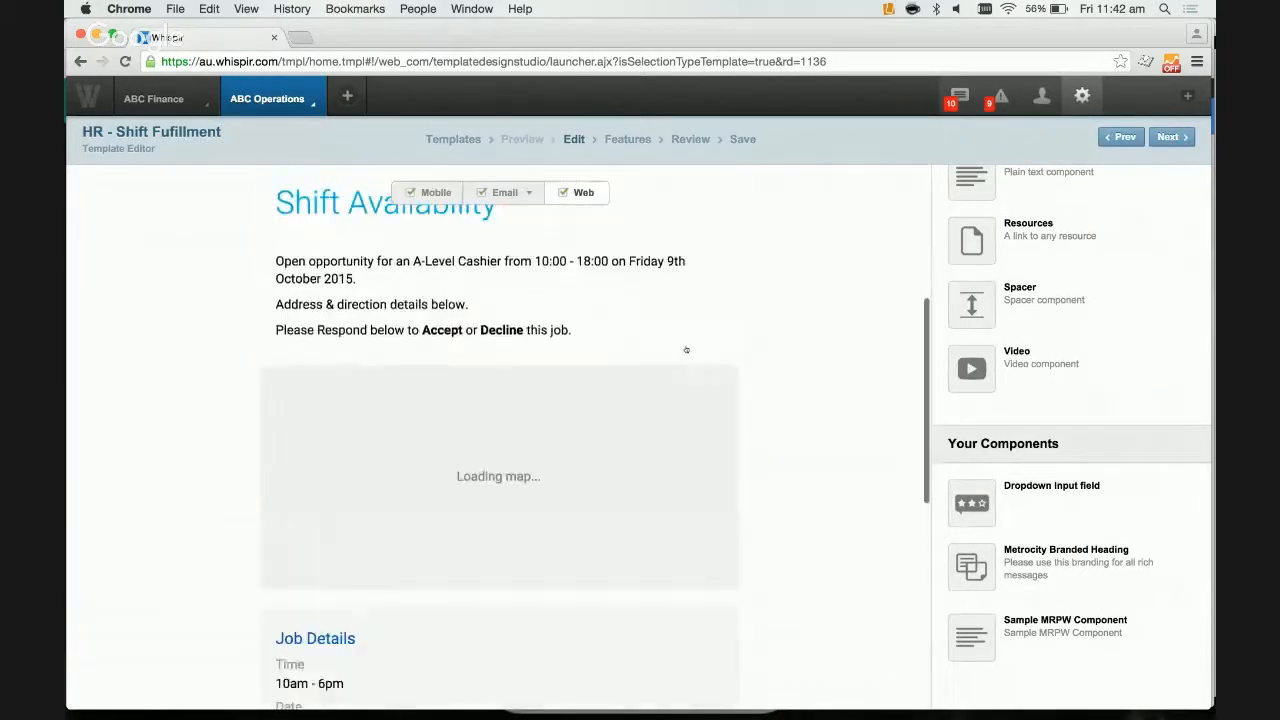
scroll(686, 349, down, 3)
scroll(686, 349, down, 2)
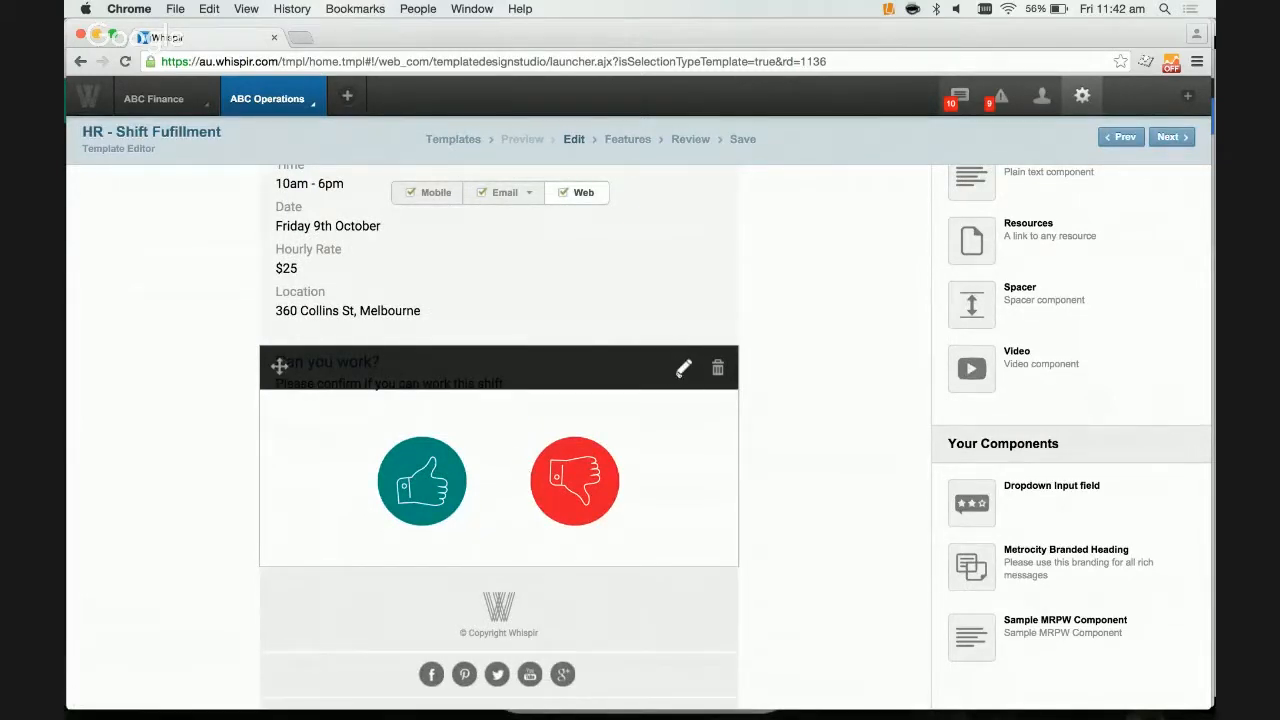
Save the "Can you work?" component as a reusable component named "Thumbs Up and Down" with the star-rating display icon
click(683, 368)
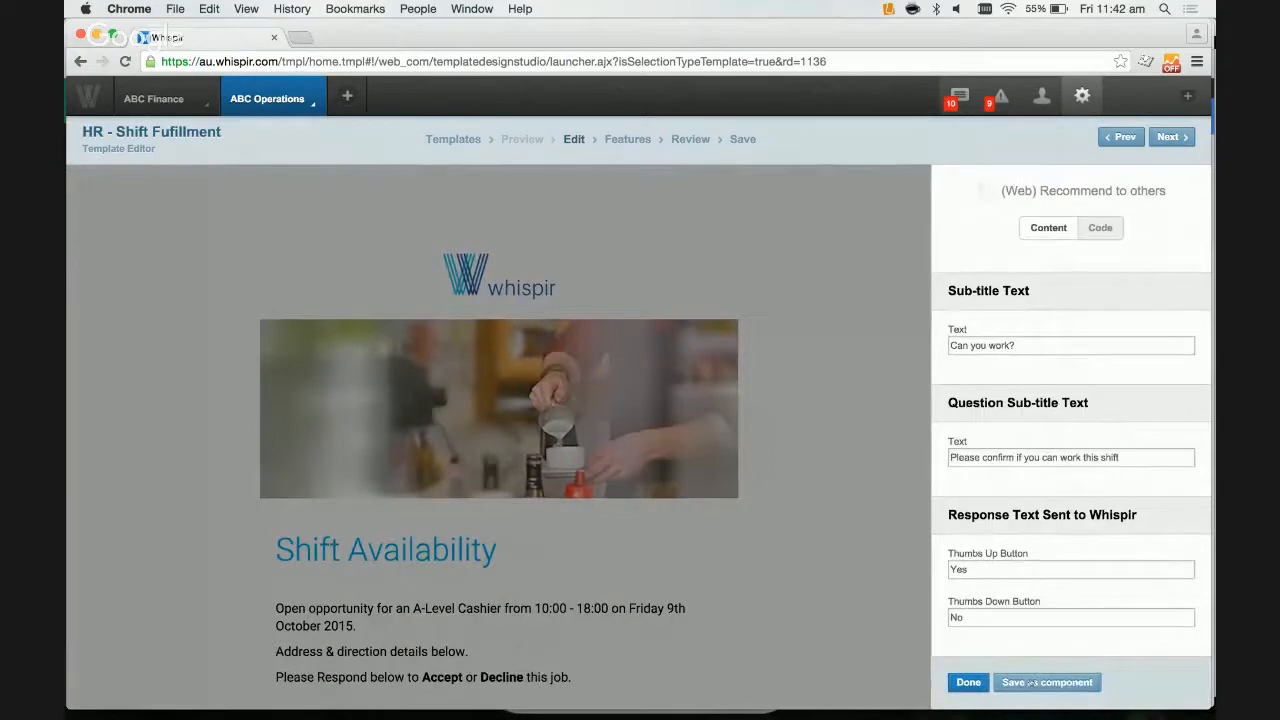
click(1030, 680)
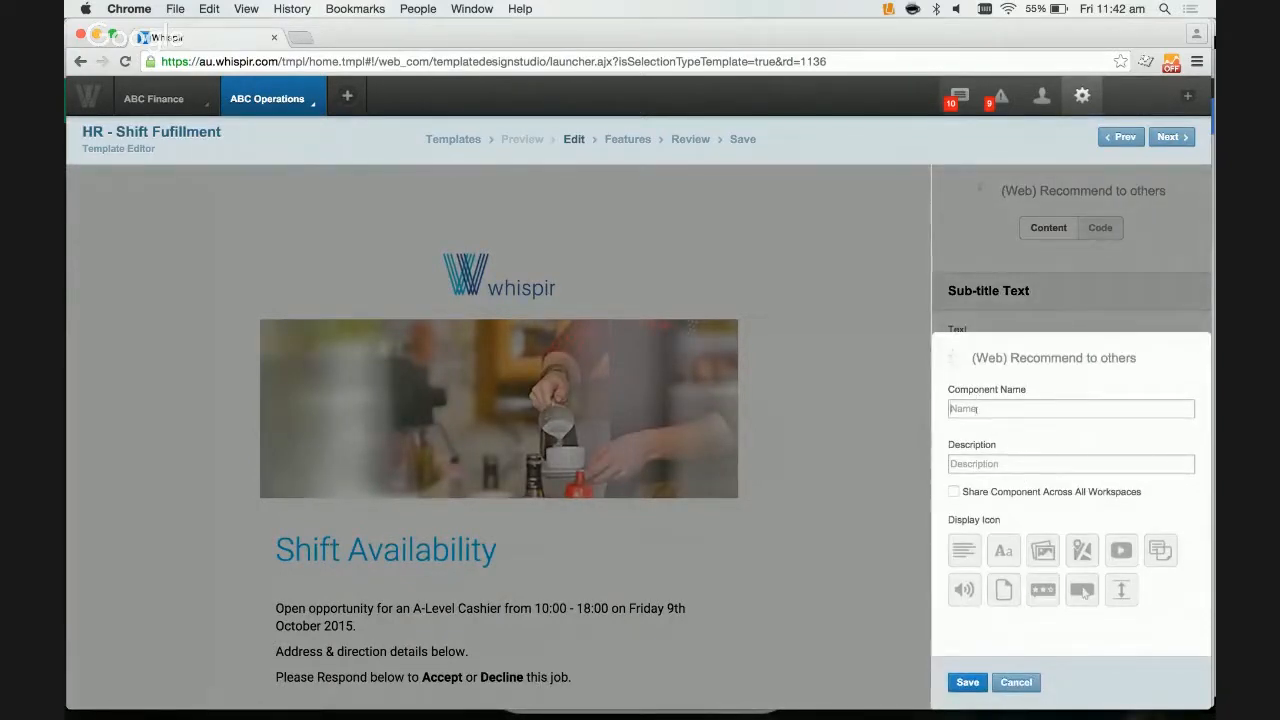
text(Thumbs Up and Down)
click(1042, 589)
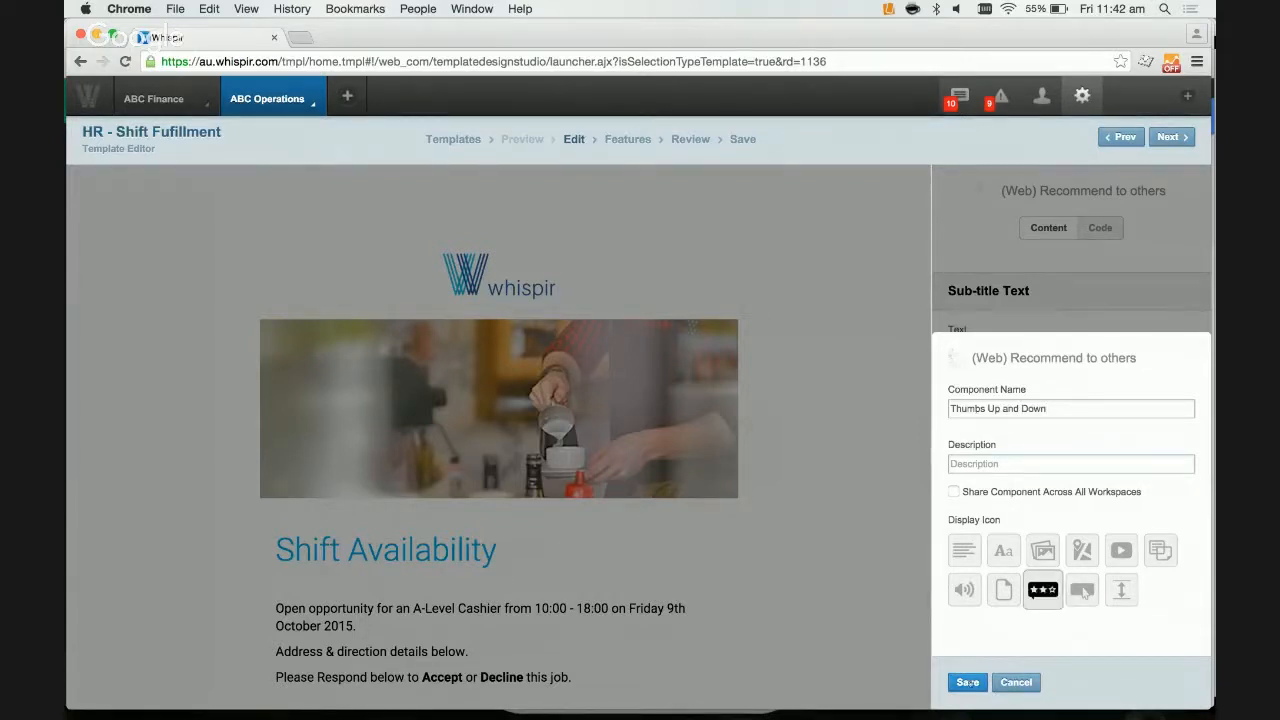
click(967, 682)
scroll(1071, 592, down, 1)
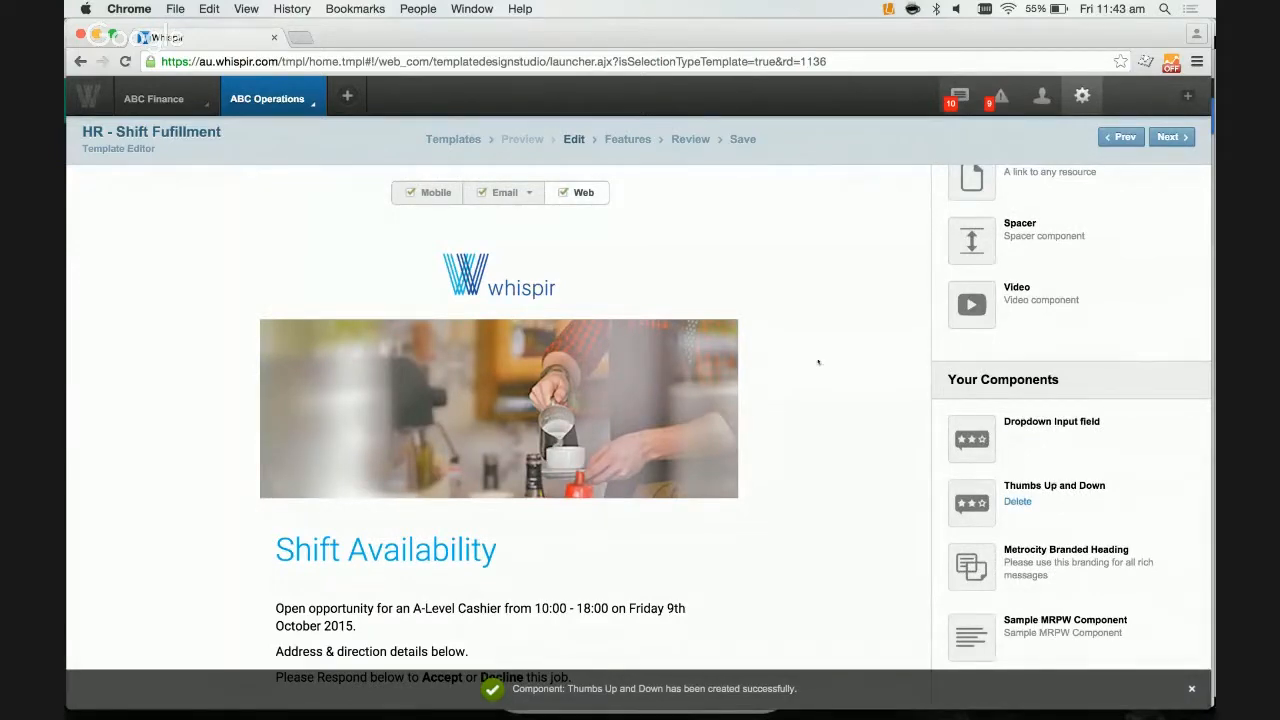
Leave the shift template without saving it and open the Conference - Event Invitation workspace template for editing
click(470, 139)
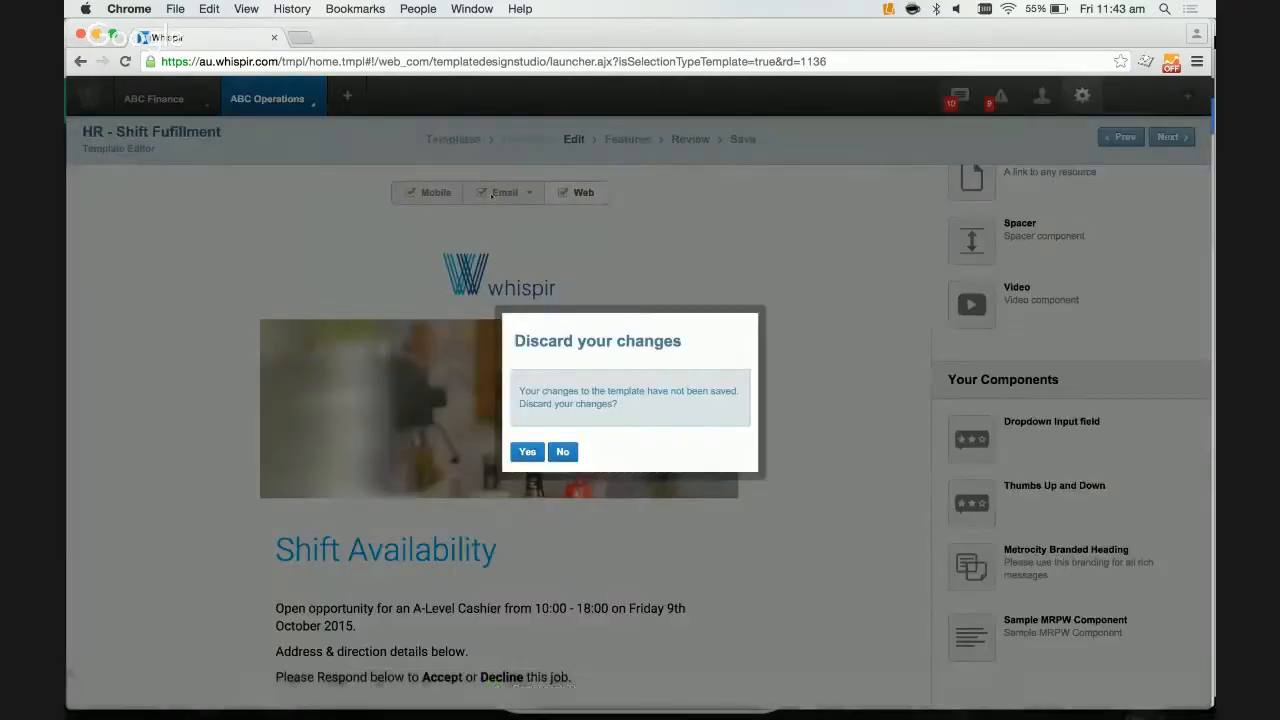
click(524, 452)
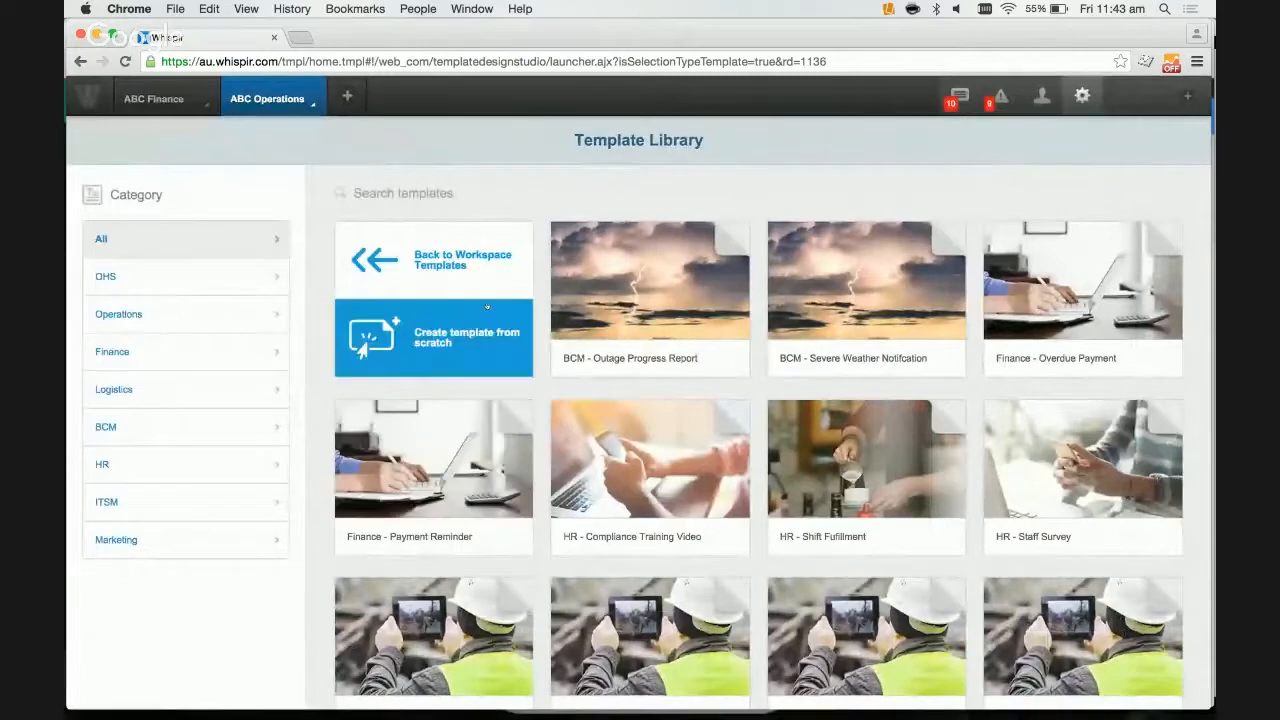
click(454, 277)
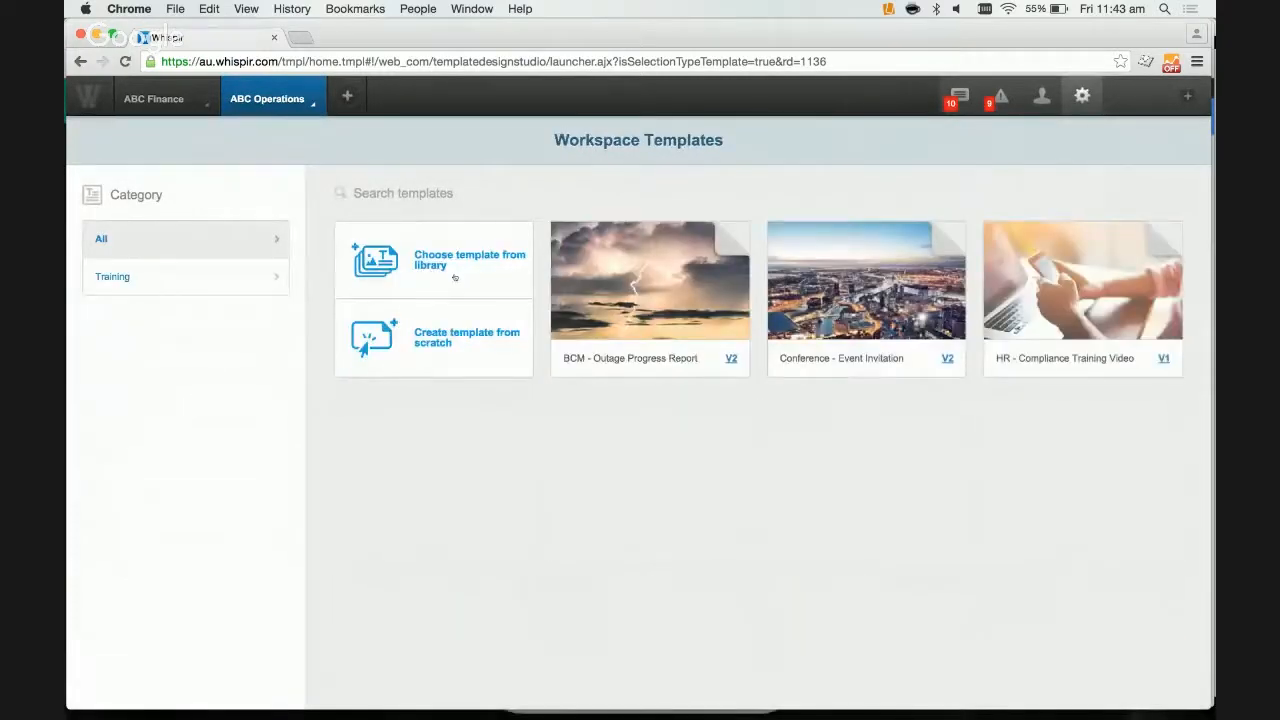
mouse_move(878, 265)
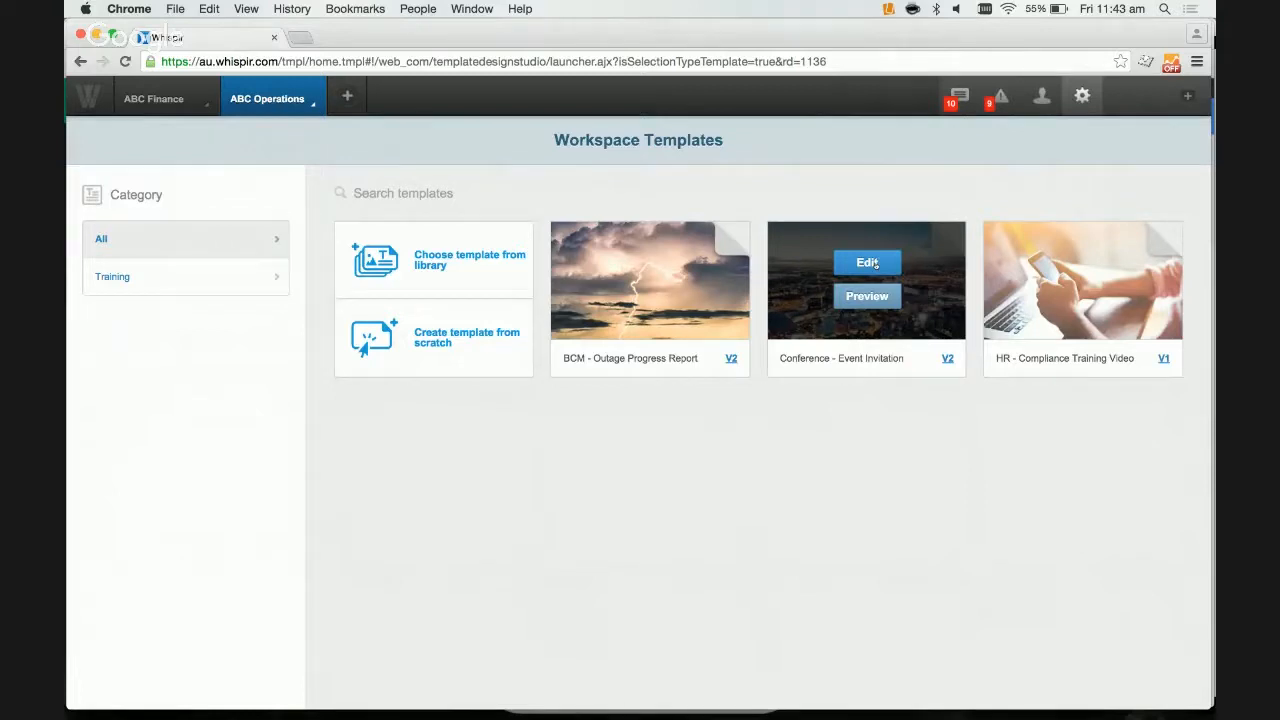
click(876, 263)
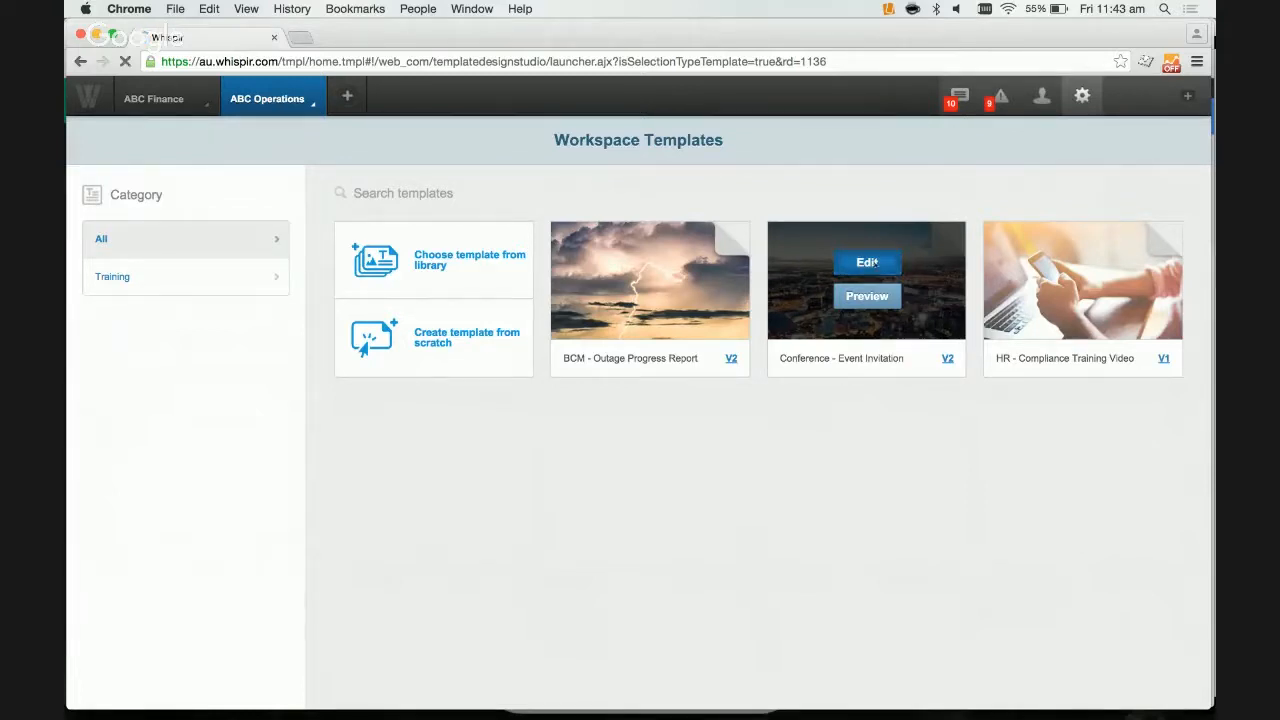
Insert the saved Thumbs Up and Down component into the invitation and place it between the Conference Details and the RSVP text
scroll(722, 348, down, 8)
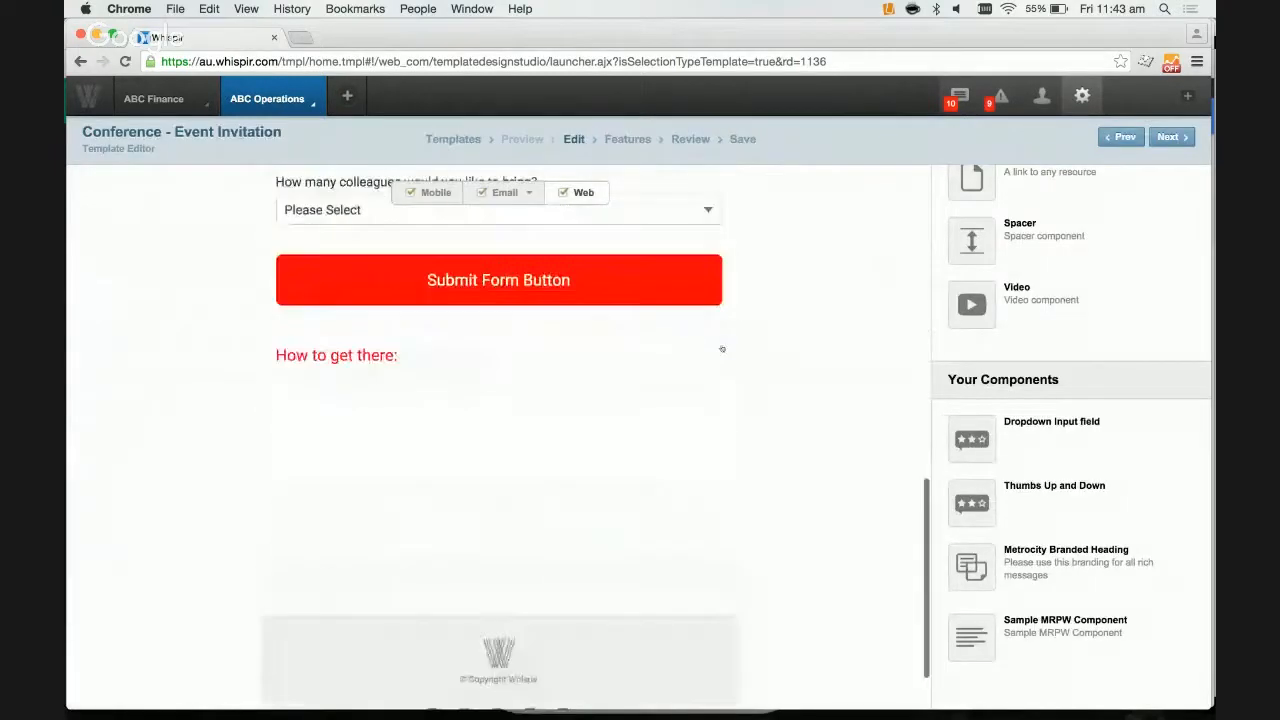
scroll(722, 348, up, 3)
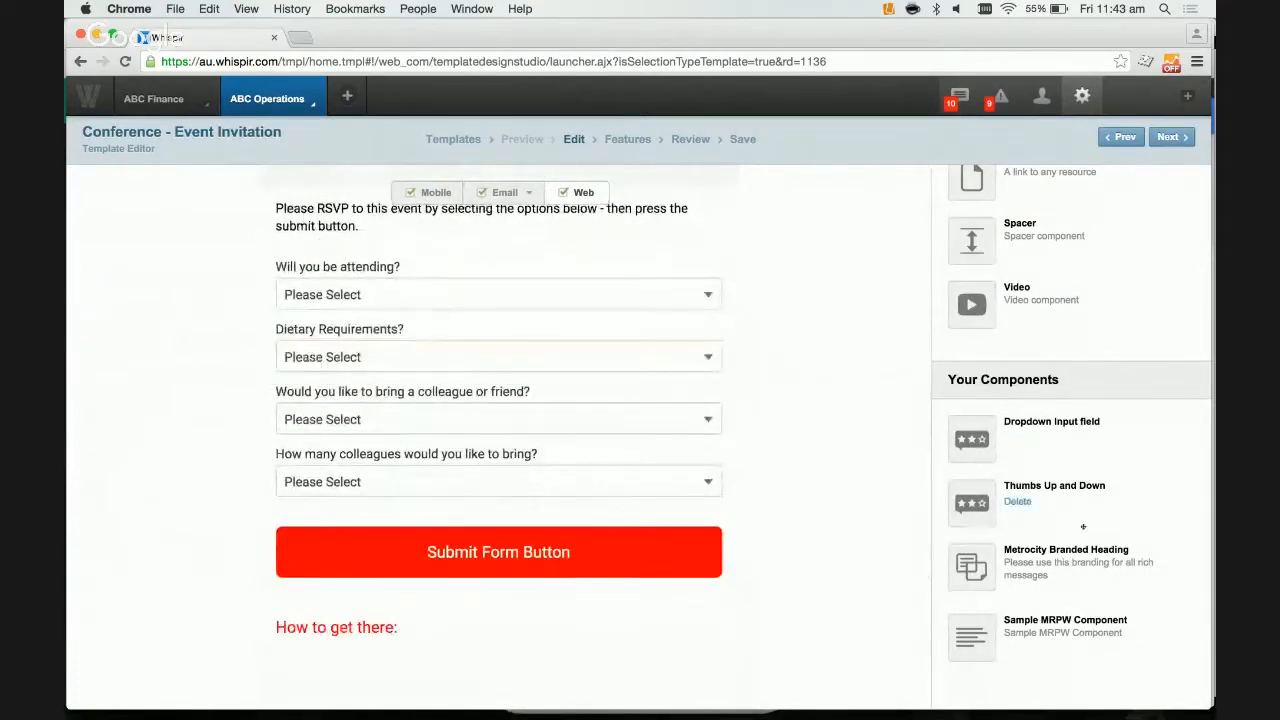
drag(1034, 484, 662, 610)
scroll(731, 583, down, 4)
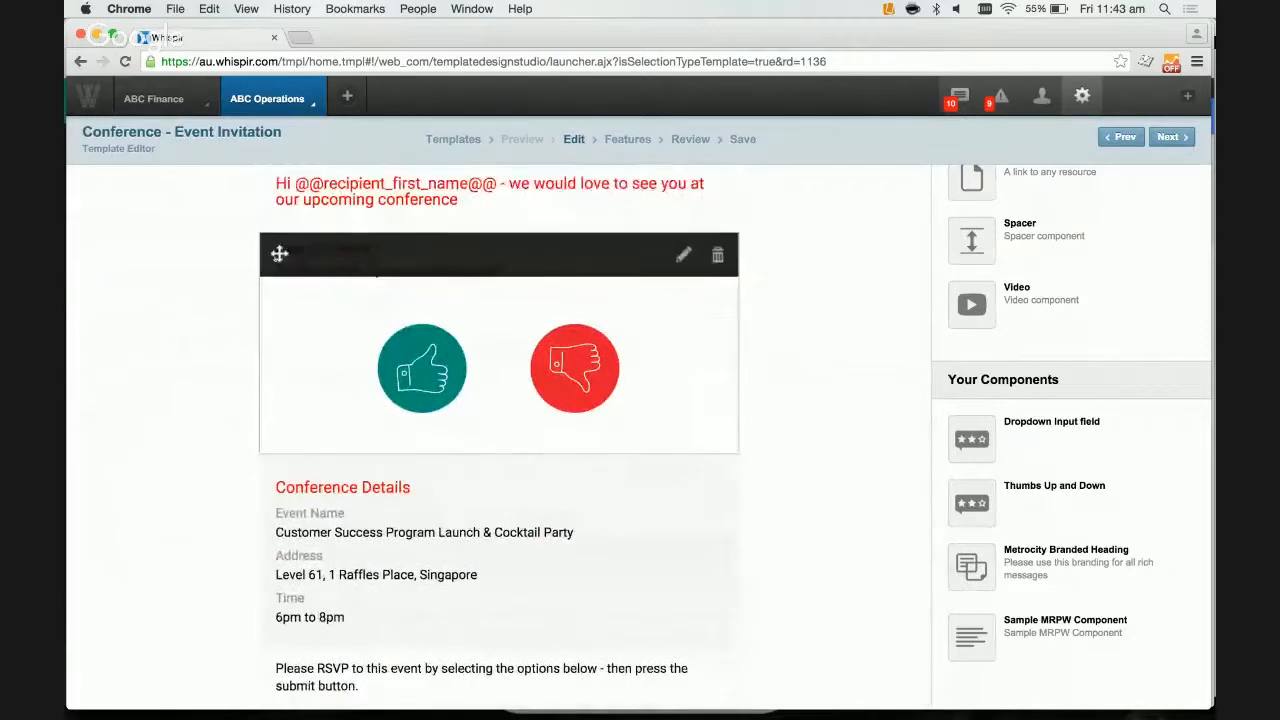
drag(279, 253, 278, 695)
scroll(440, 393, down, 5)
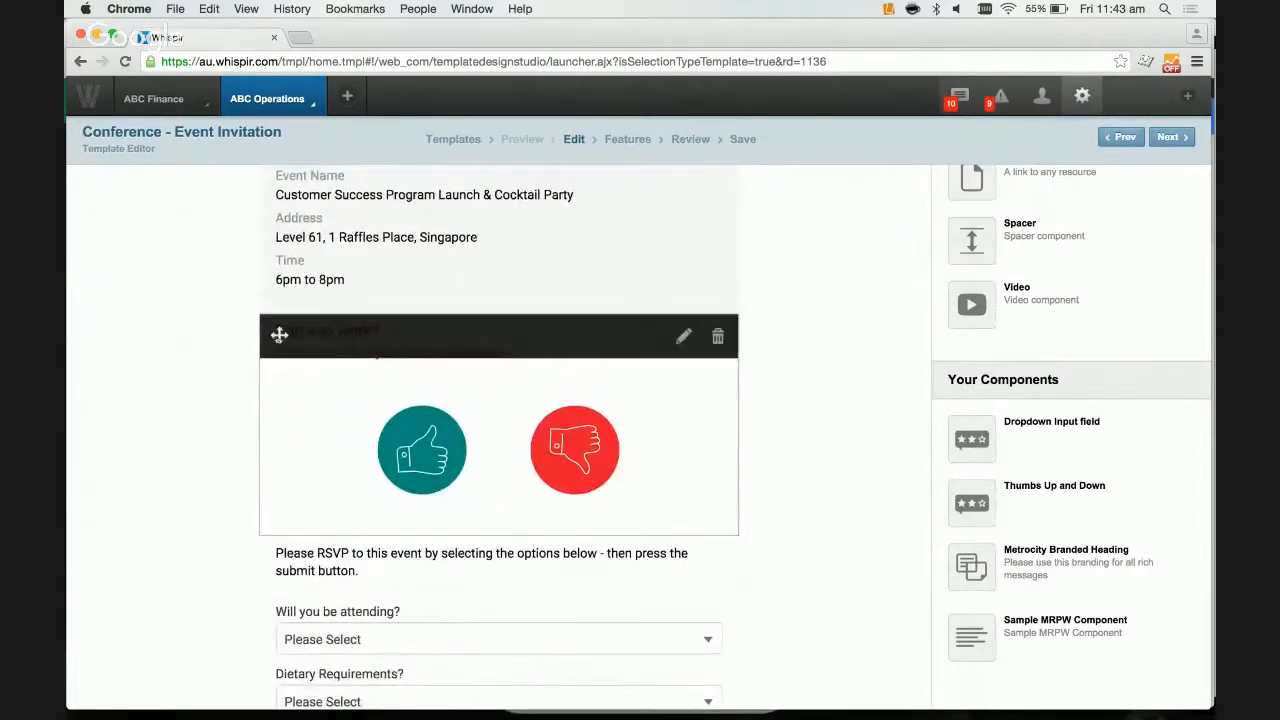
drag(279, 337, 291, 420)
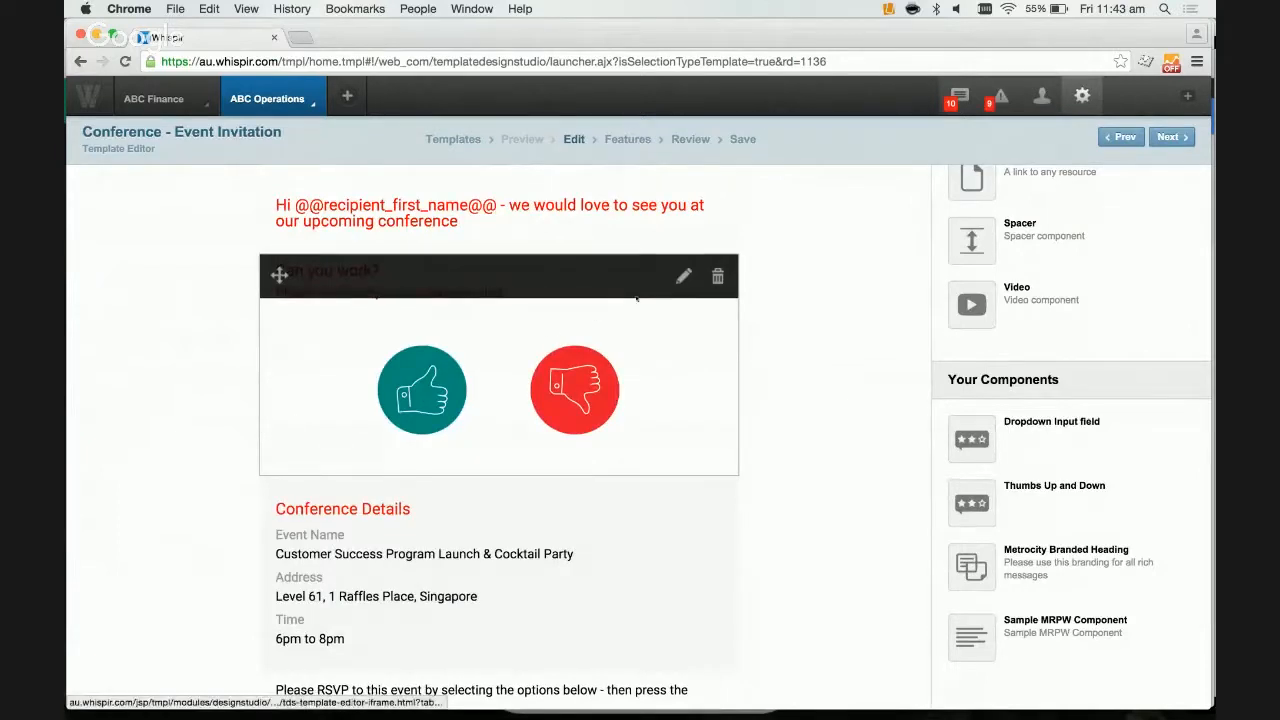
drag(279, 497, 279, 280)
Set the thumbs component's sub-title to "Can you attend?" and its question sub-title to "Please confirm if you can attend this conference"
click(279, 472)
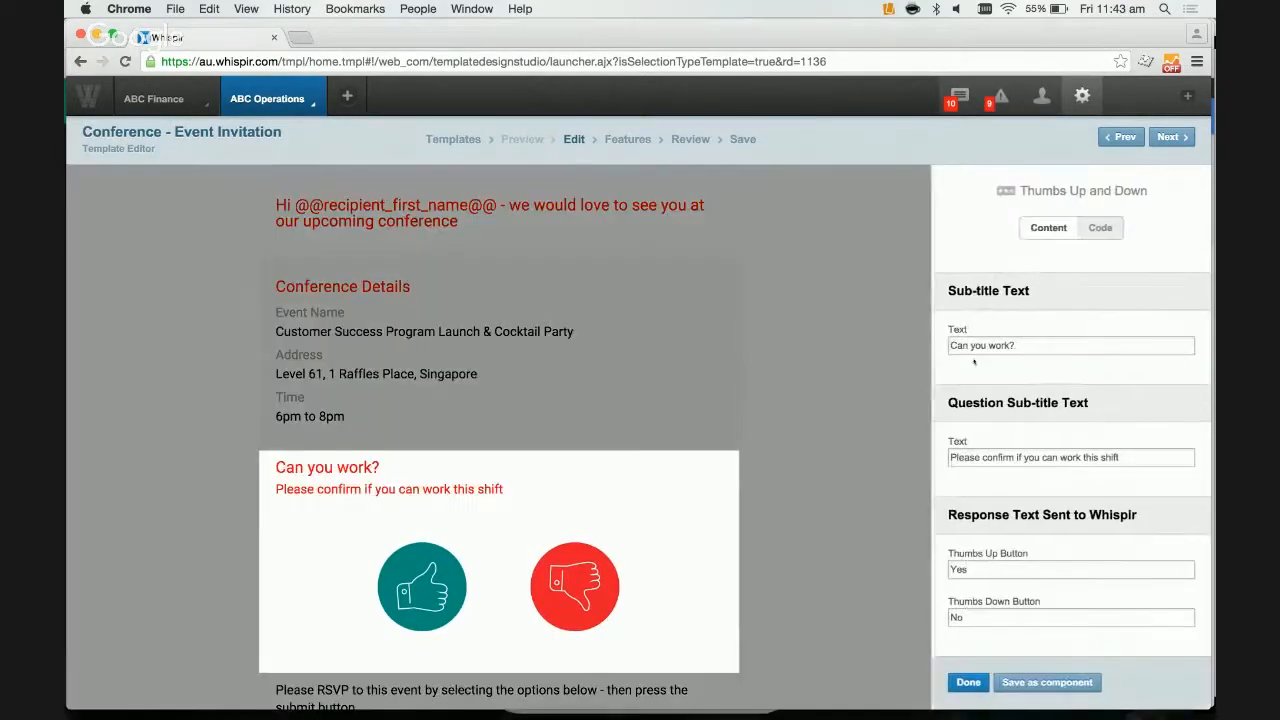
drag(1006, 345, 914, 348)
text(Can you at)
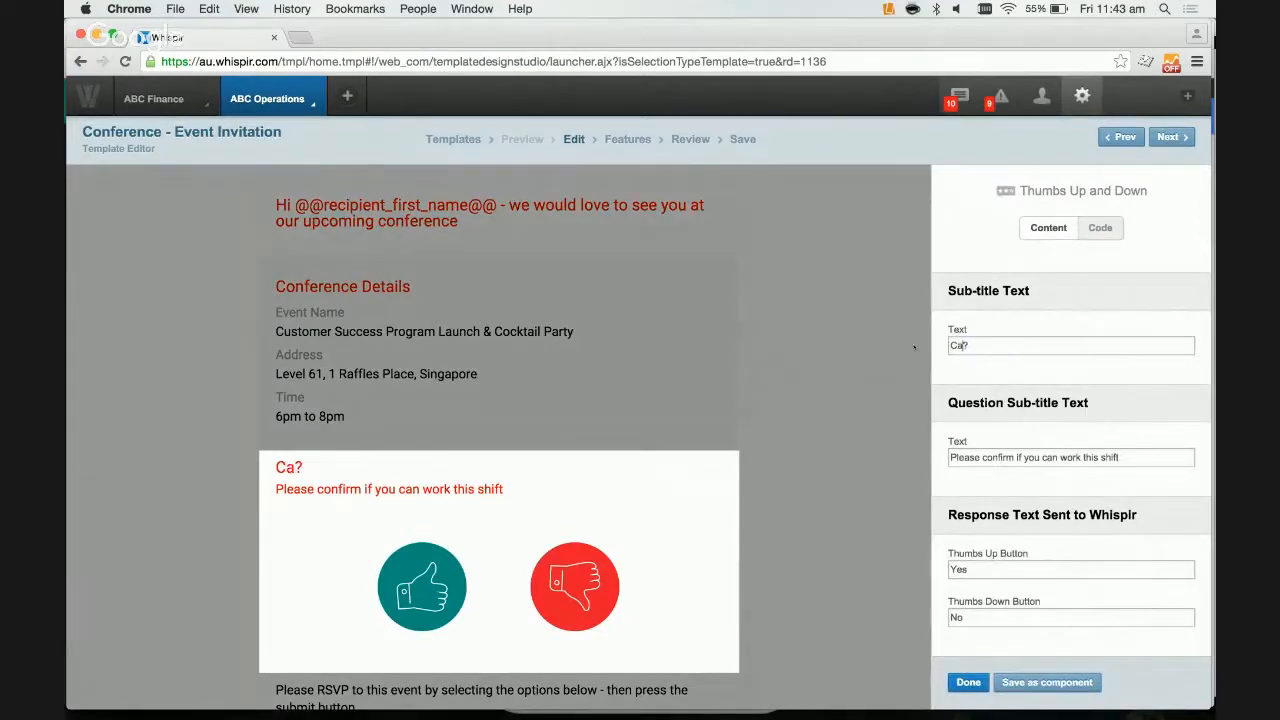
text(tend)
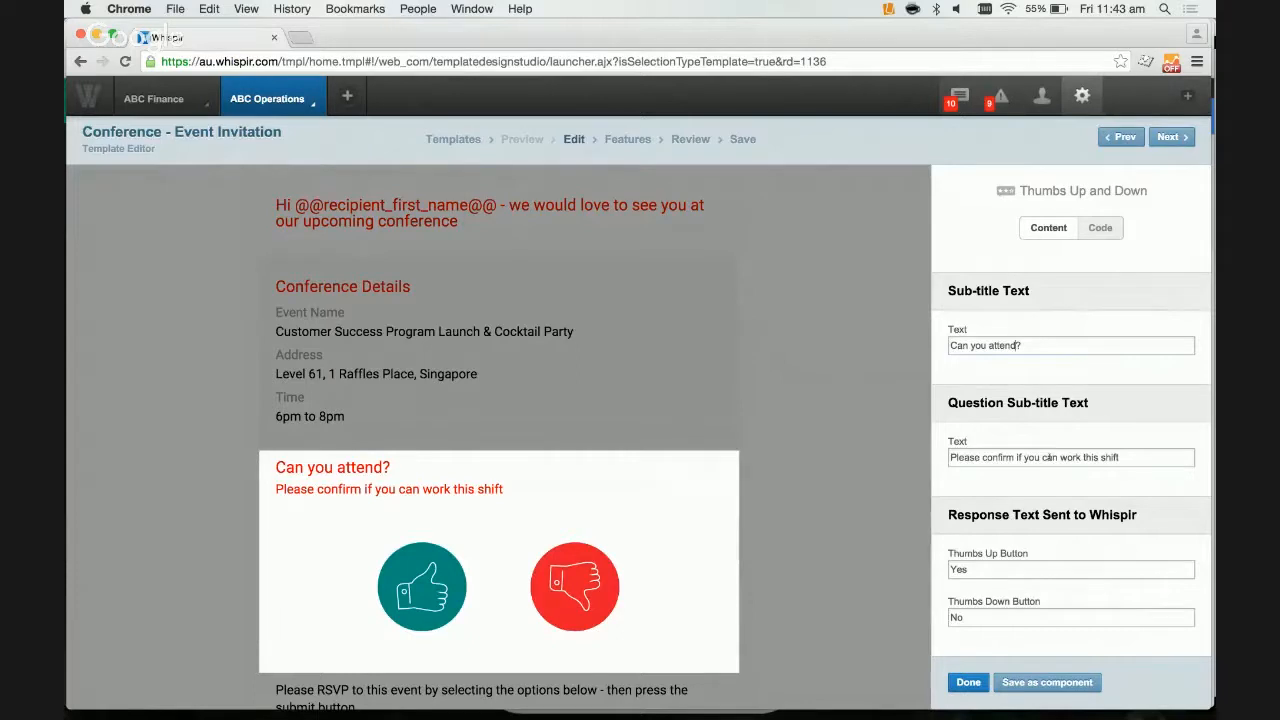
key(shift+End)
text(att)
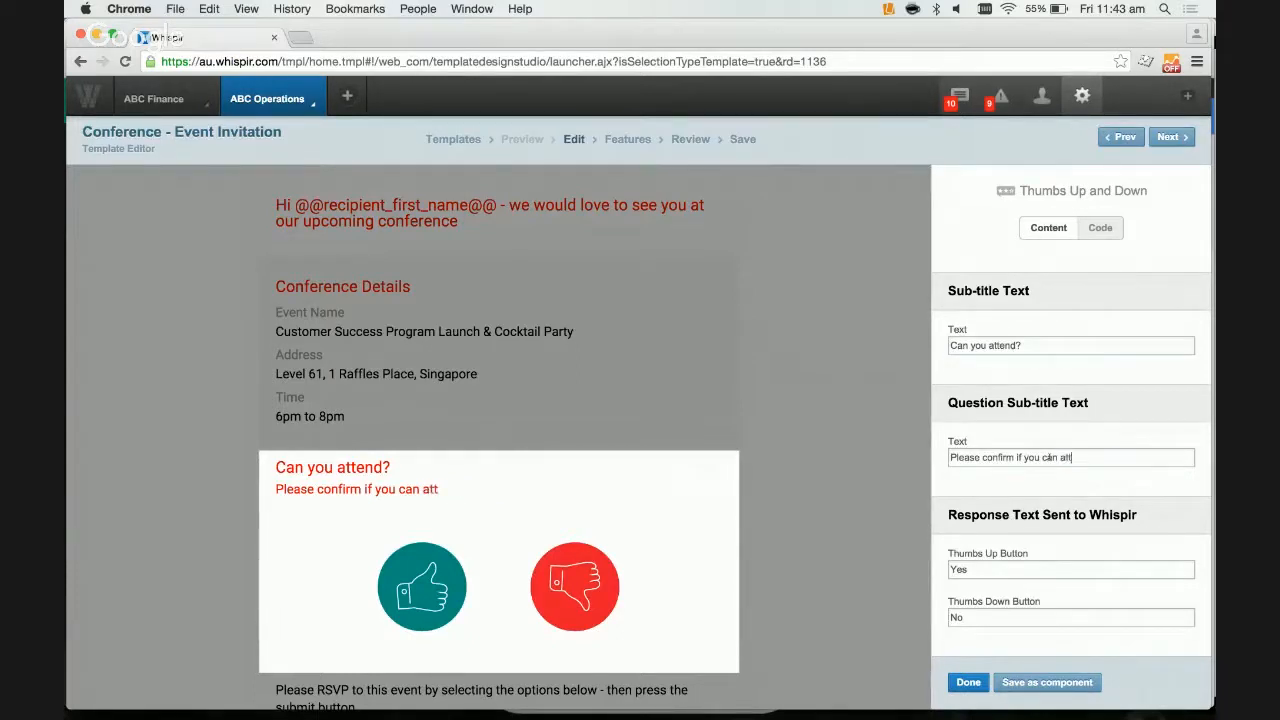
text(end this con)
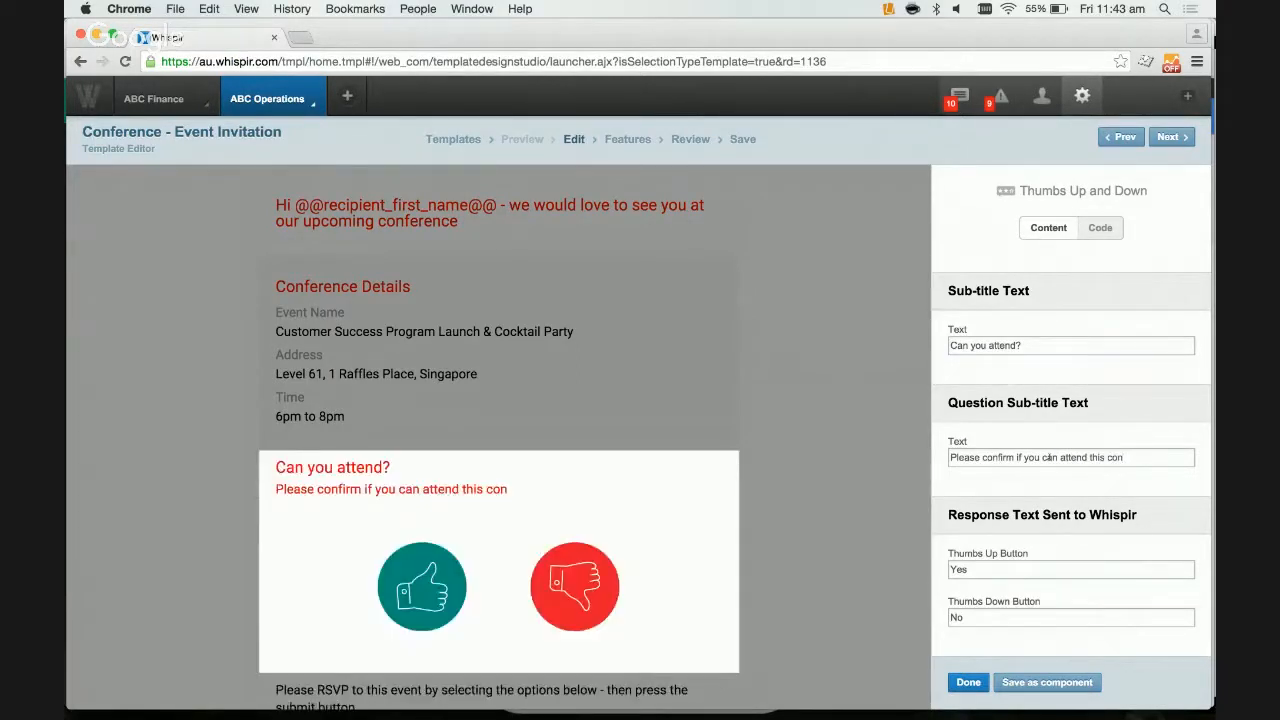
text(ference)
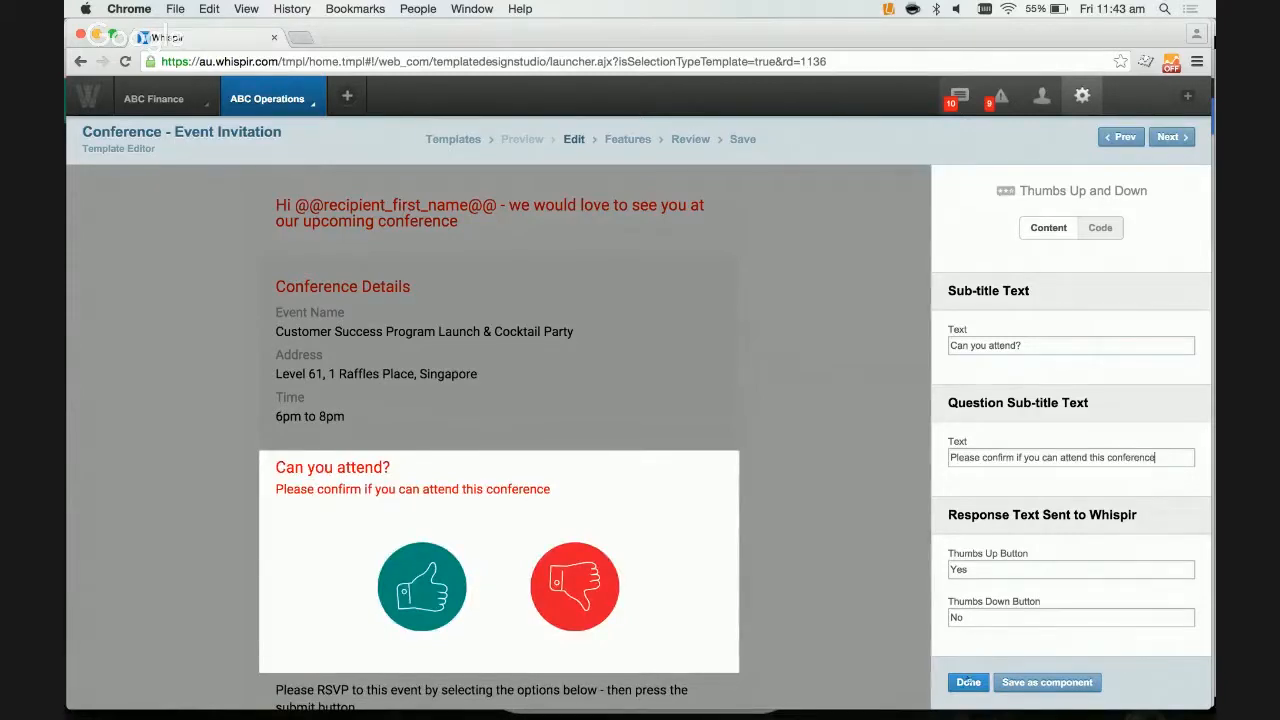
click(968, 682)
Delete the RSVP instruction text, the four dropdown questions and the Submit Form Button below the thumbs component
scroll(832, 392, down, 4)
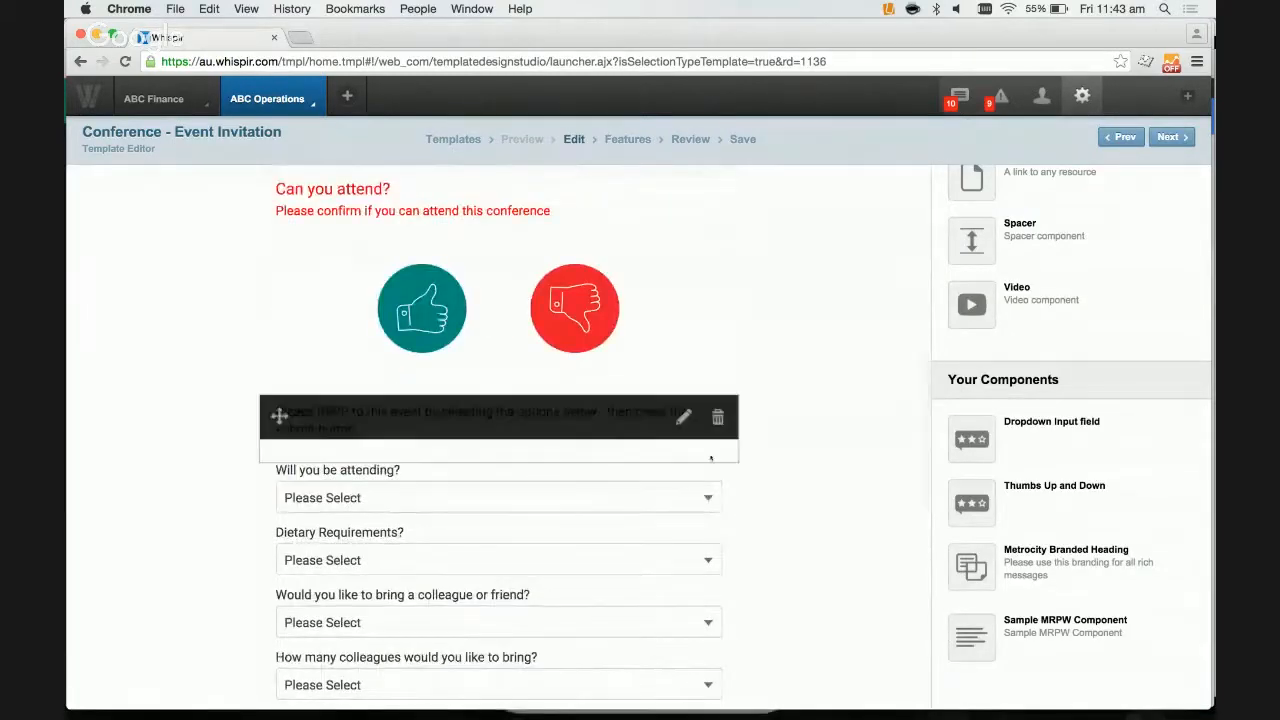
click(718, 421)
click(487, 431)
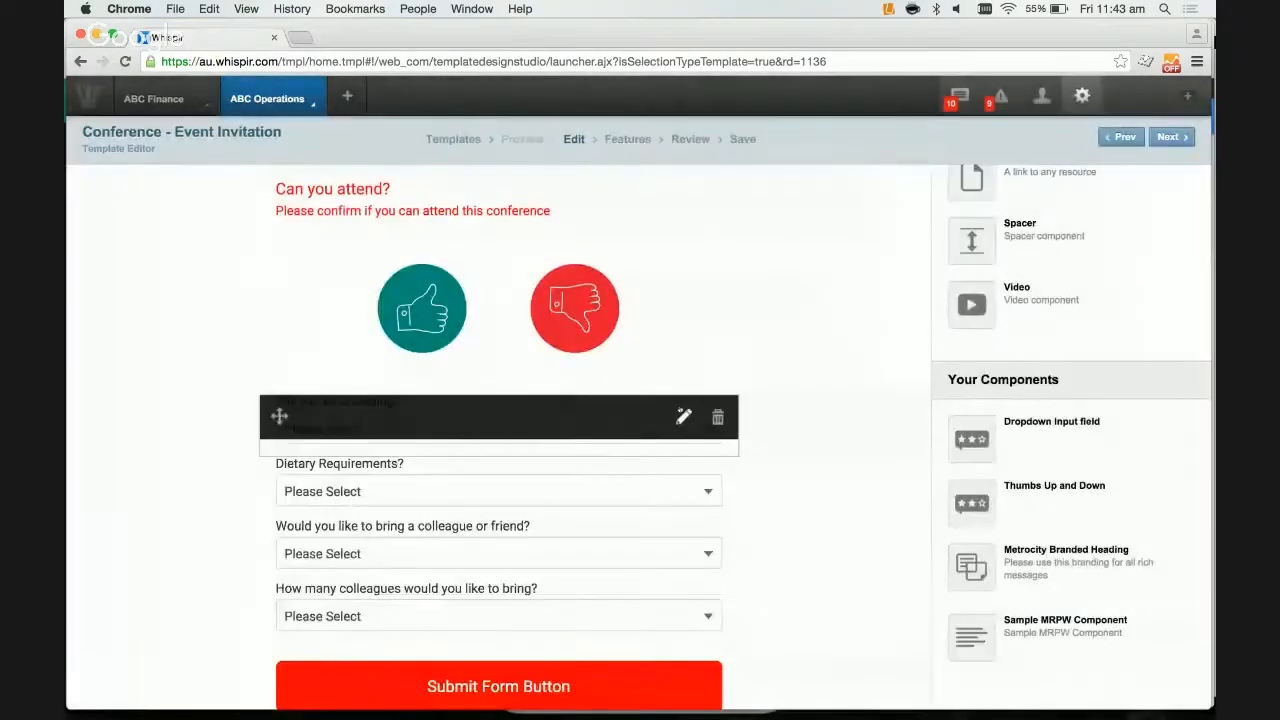
click(716, 420)
click(487, 431)
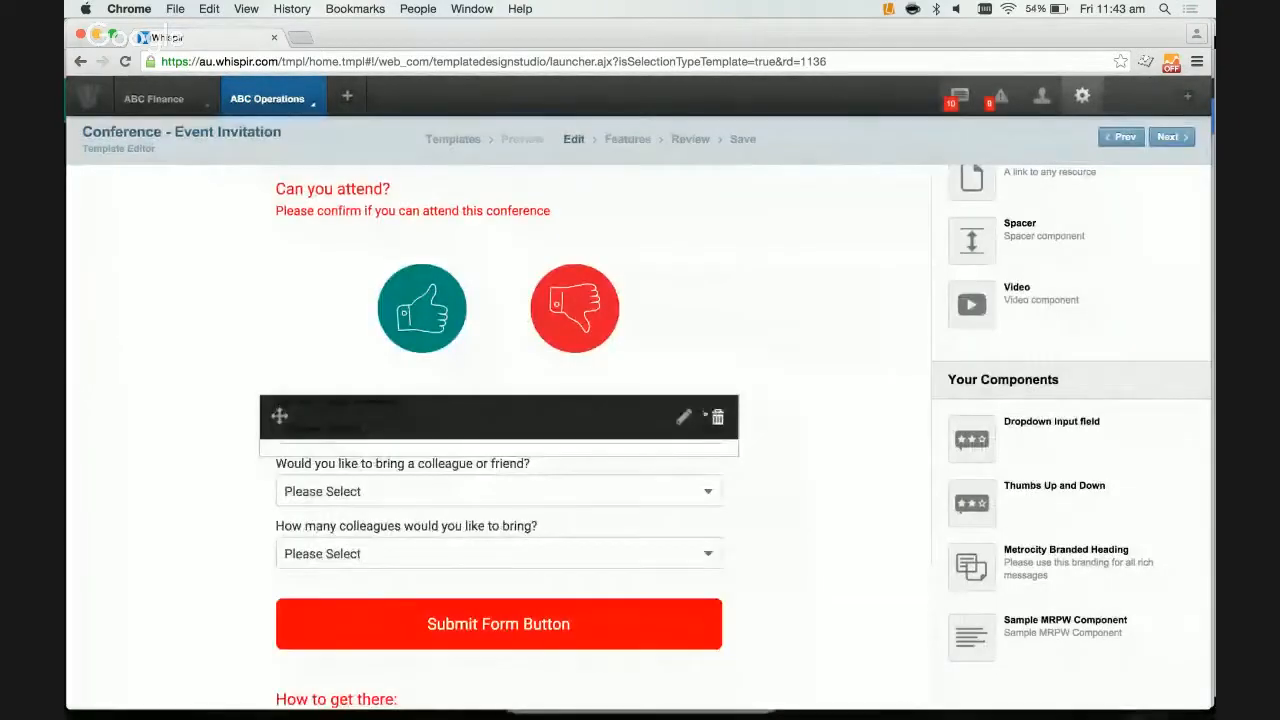
click(716, 416)
click(484, 431)
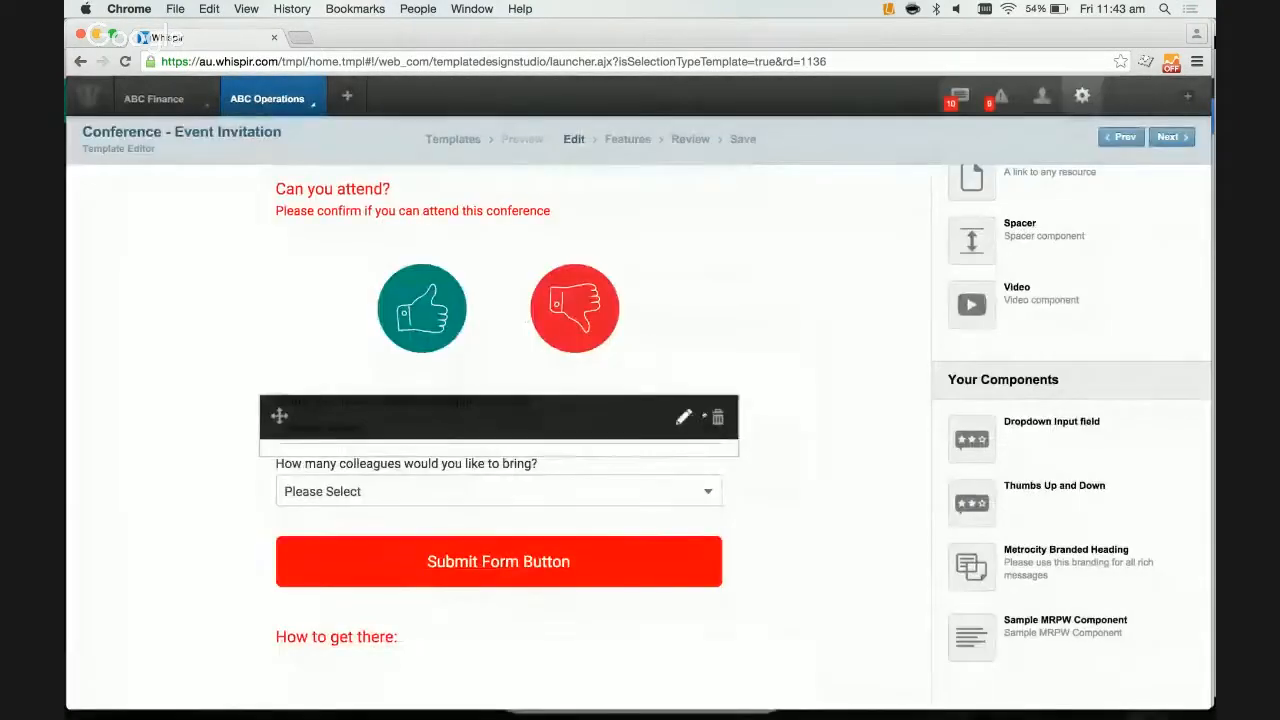
click(717, 418)
click(486, 431)
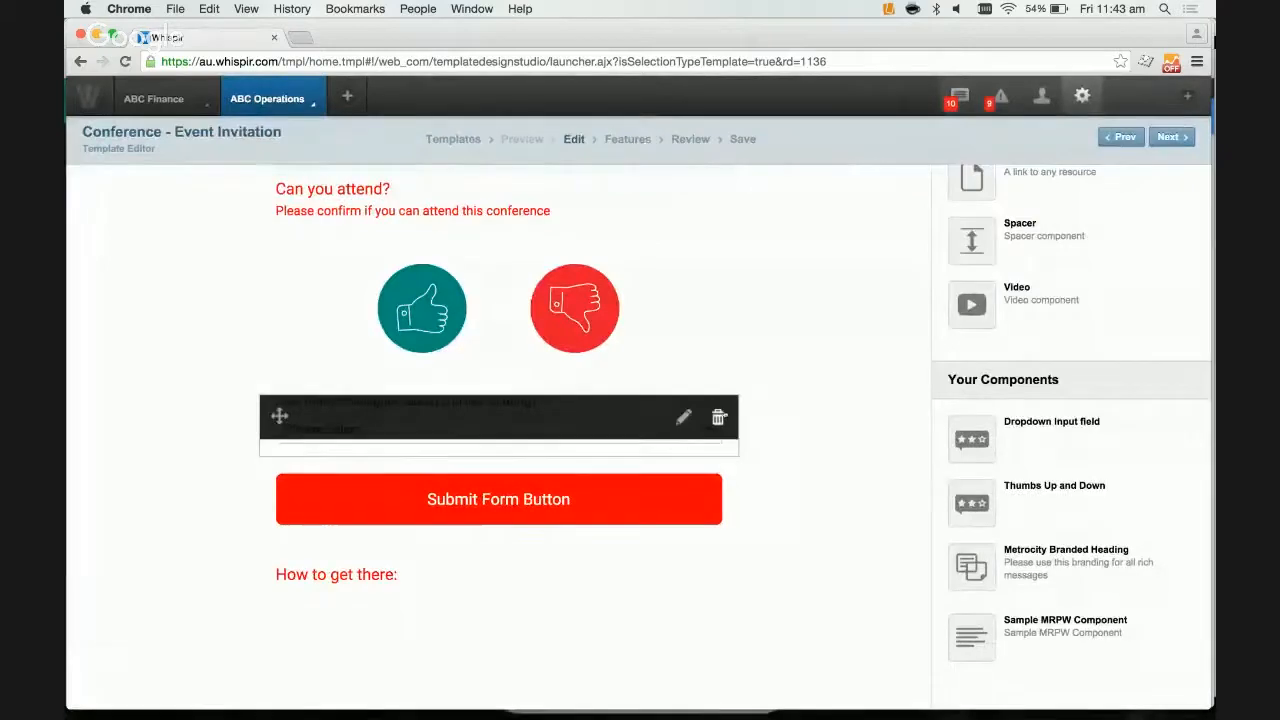
click(717, 418)
click(478, 432)
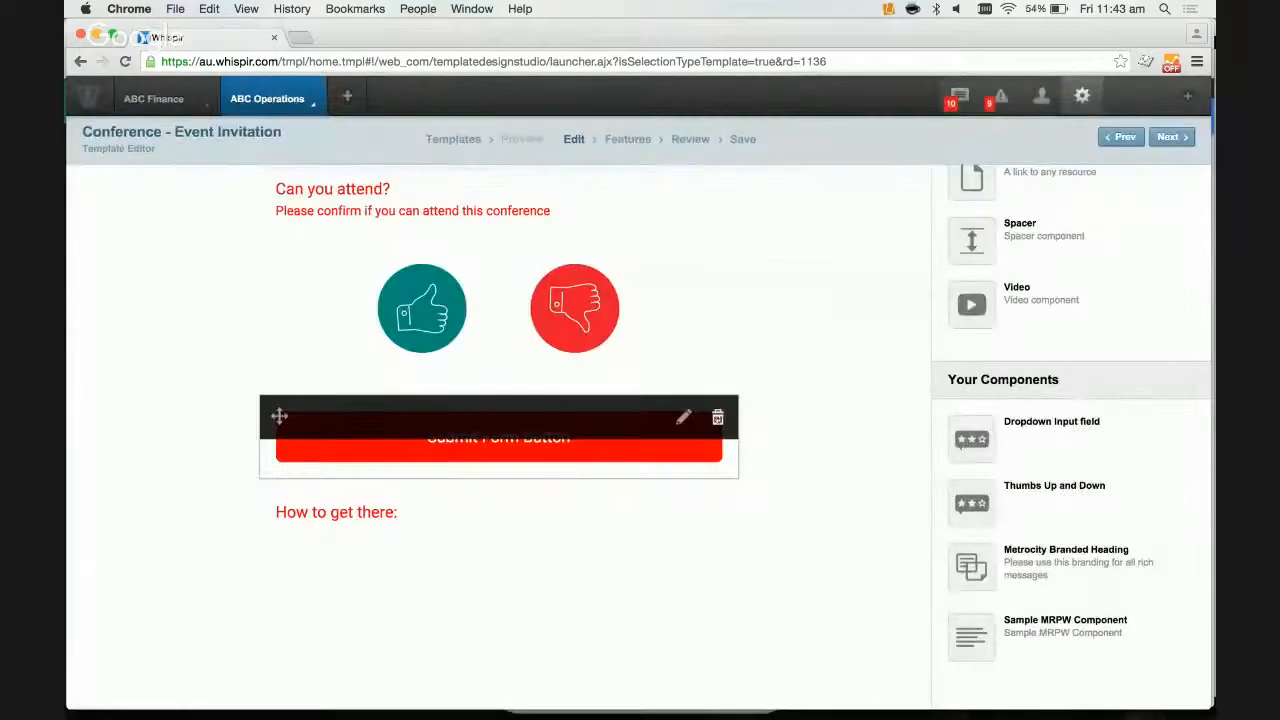
click(717, 418)
click(486, 431)
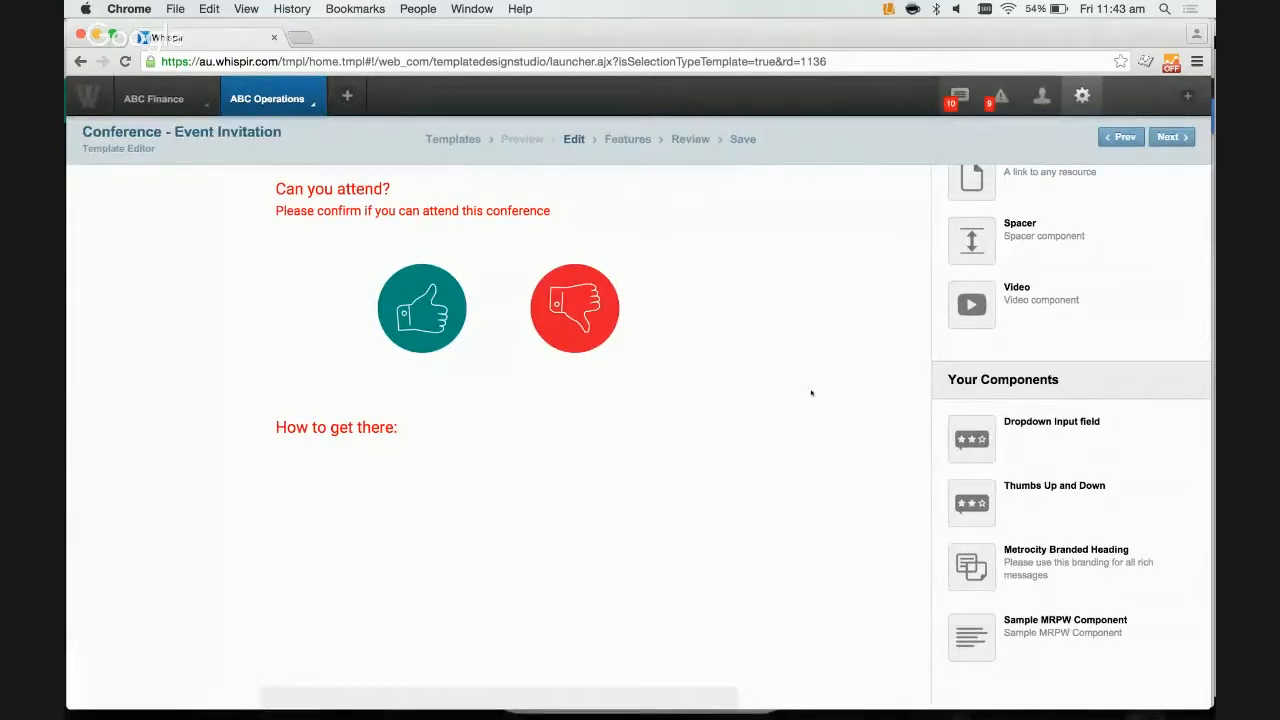
scroll(811, 392, up, 5)
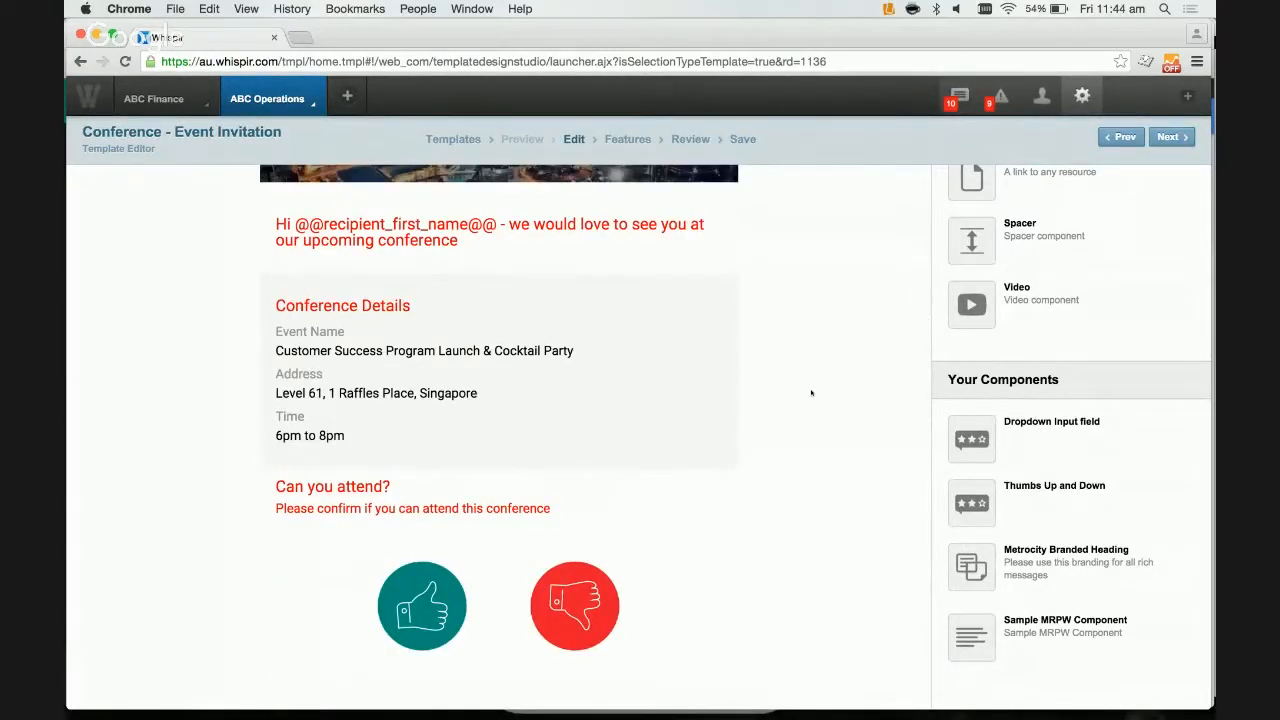